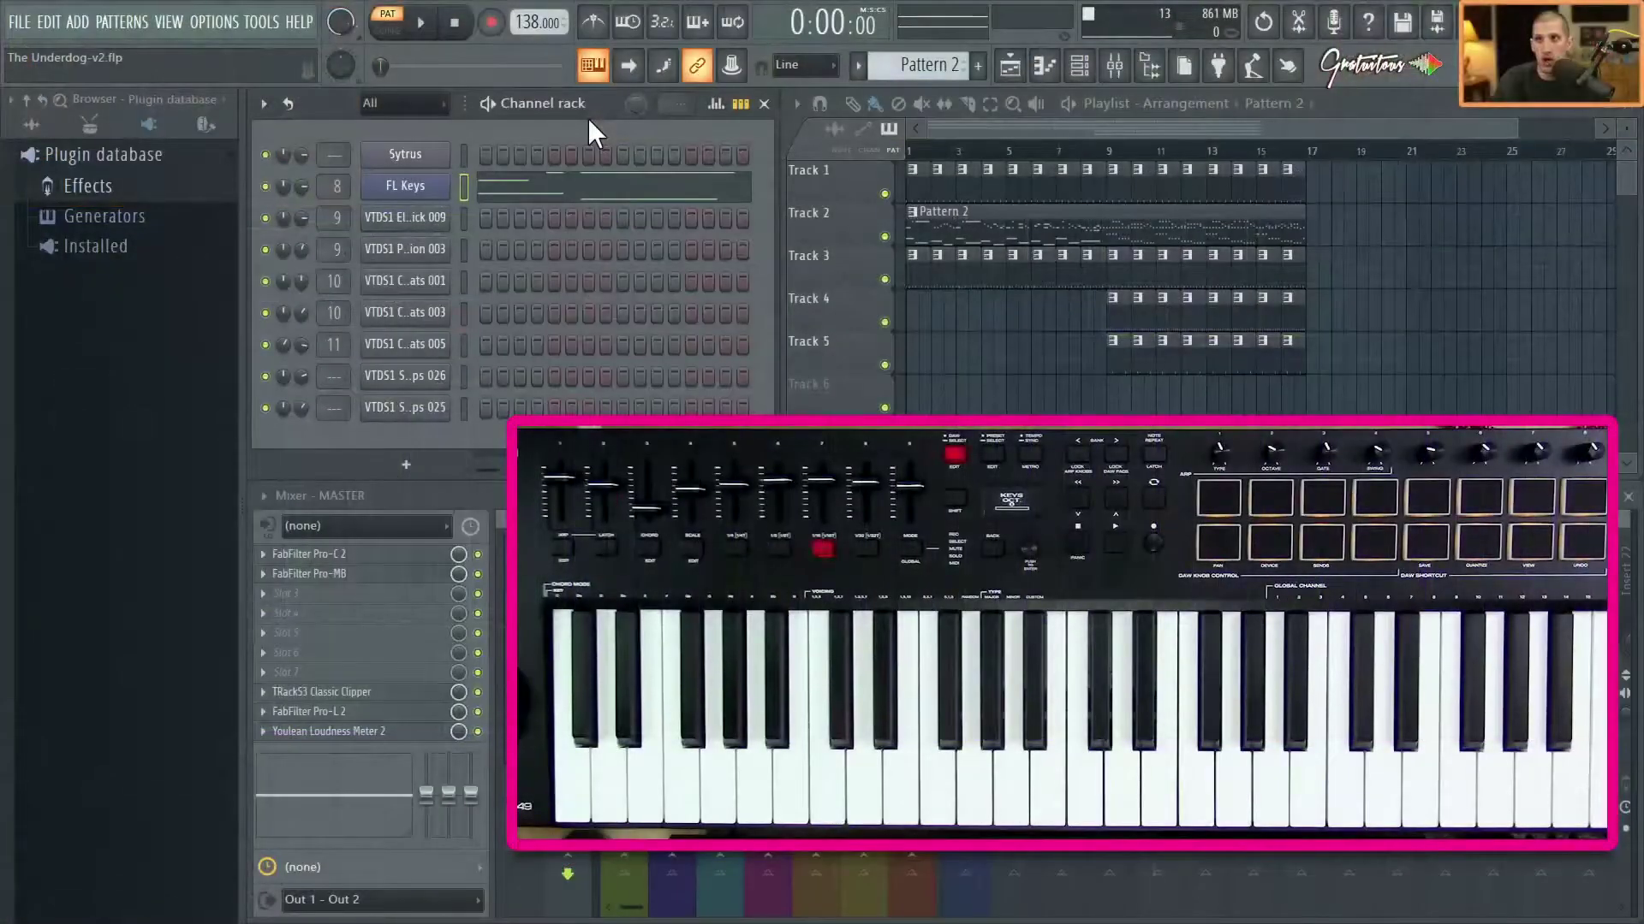
# Open the Sytrus channel's plugin window to audition its string ensemble sound, and close the window.
pyautogui.click(1374, 98)
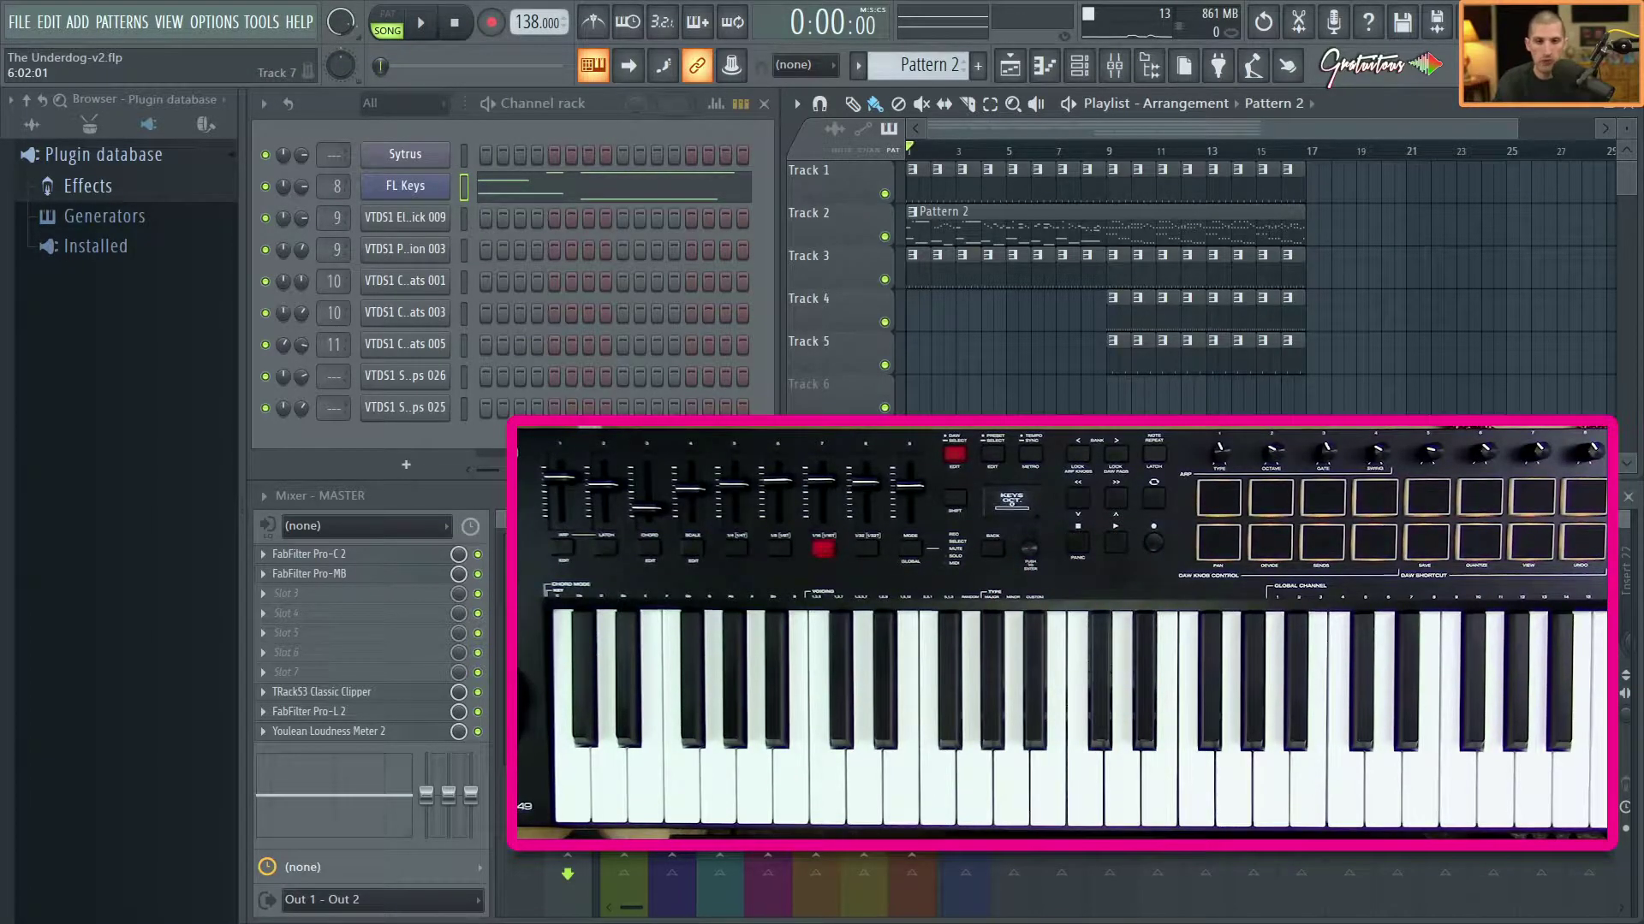
pyautogui.click(436, 158)
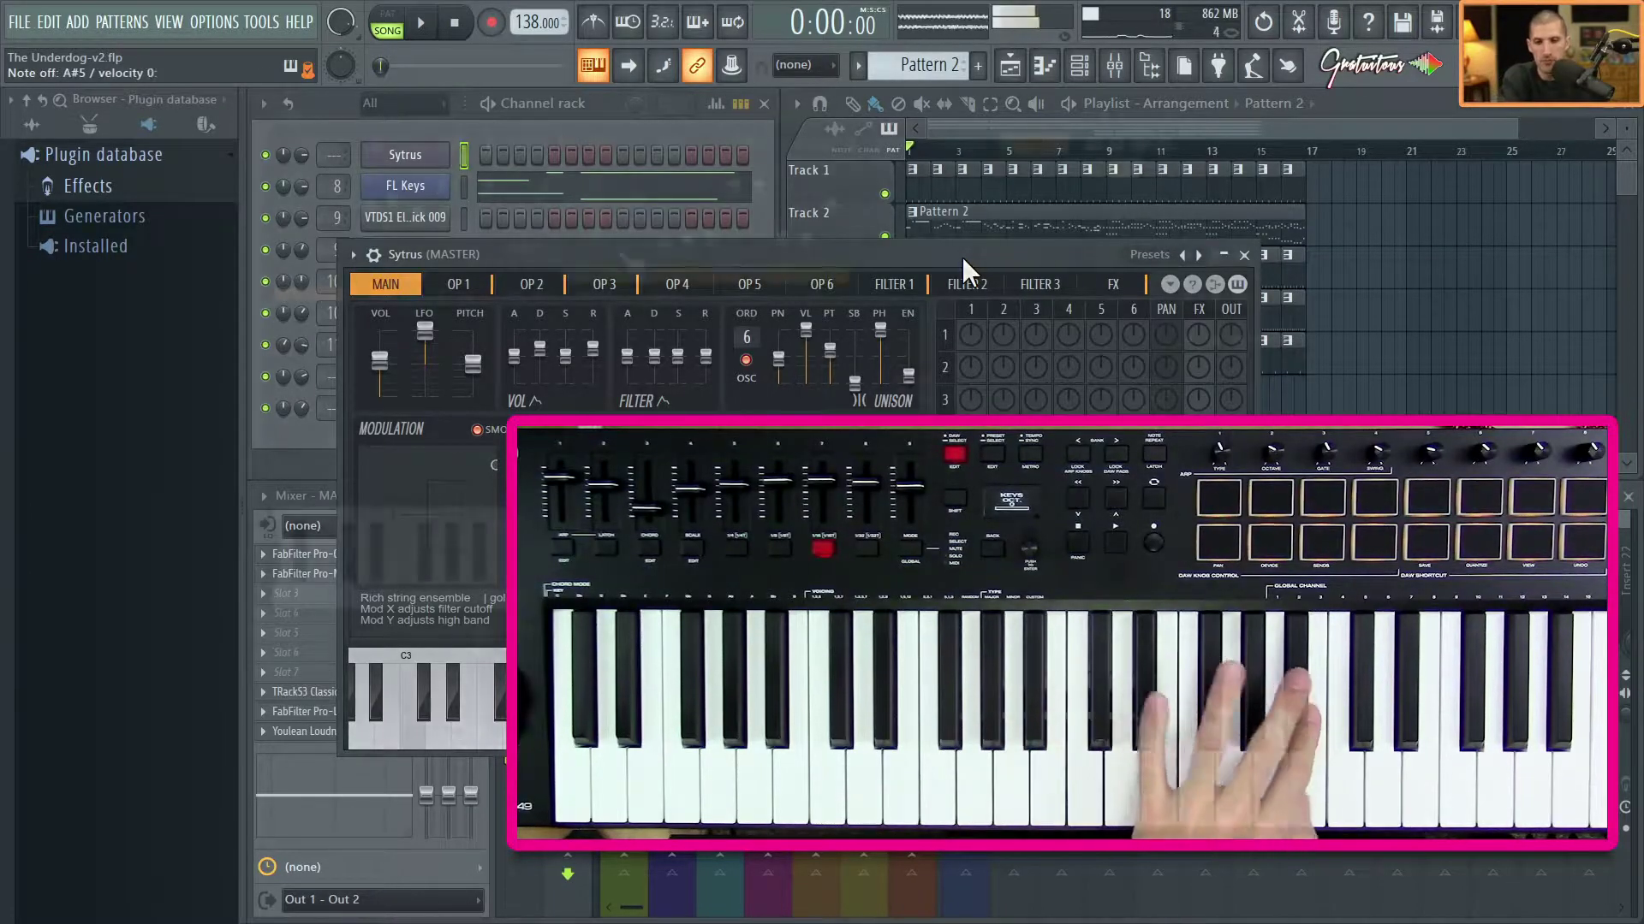
pyautogui.click(1113, 283)
pyautogui.moveTo(689, 265); pyautogui.dragTo(613, 125)
pyautogui.press('Escape')
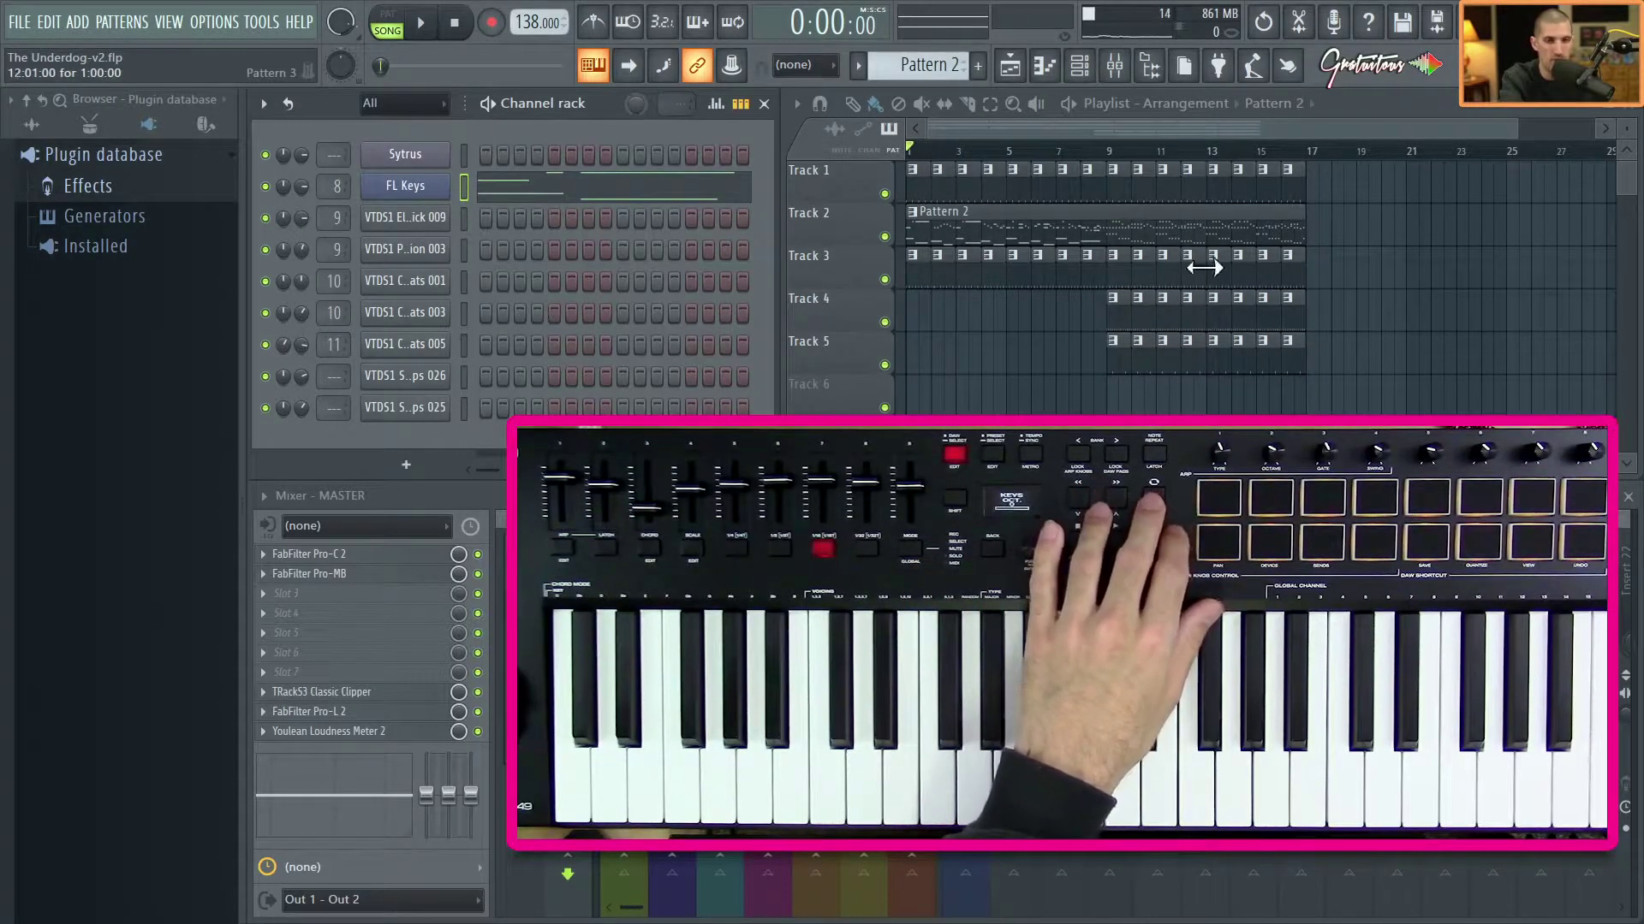
# Switch playback to pattern mode and play Pattern 2 with the Sytrus channel selected for live playing.
pyautogui.press('l')
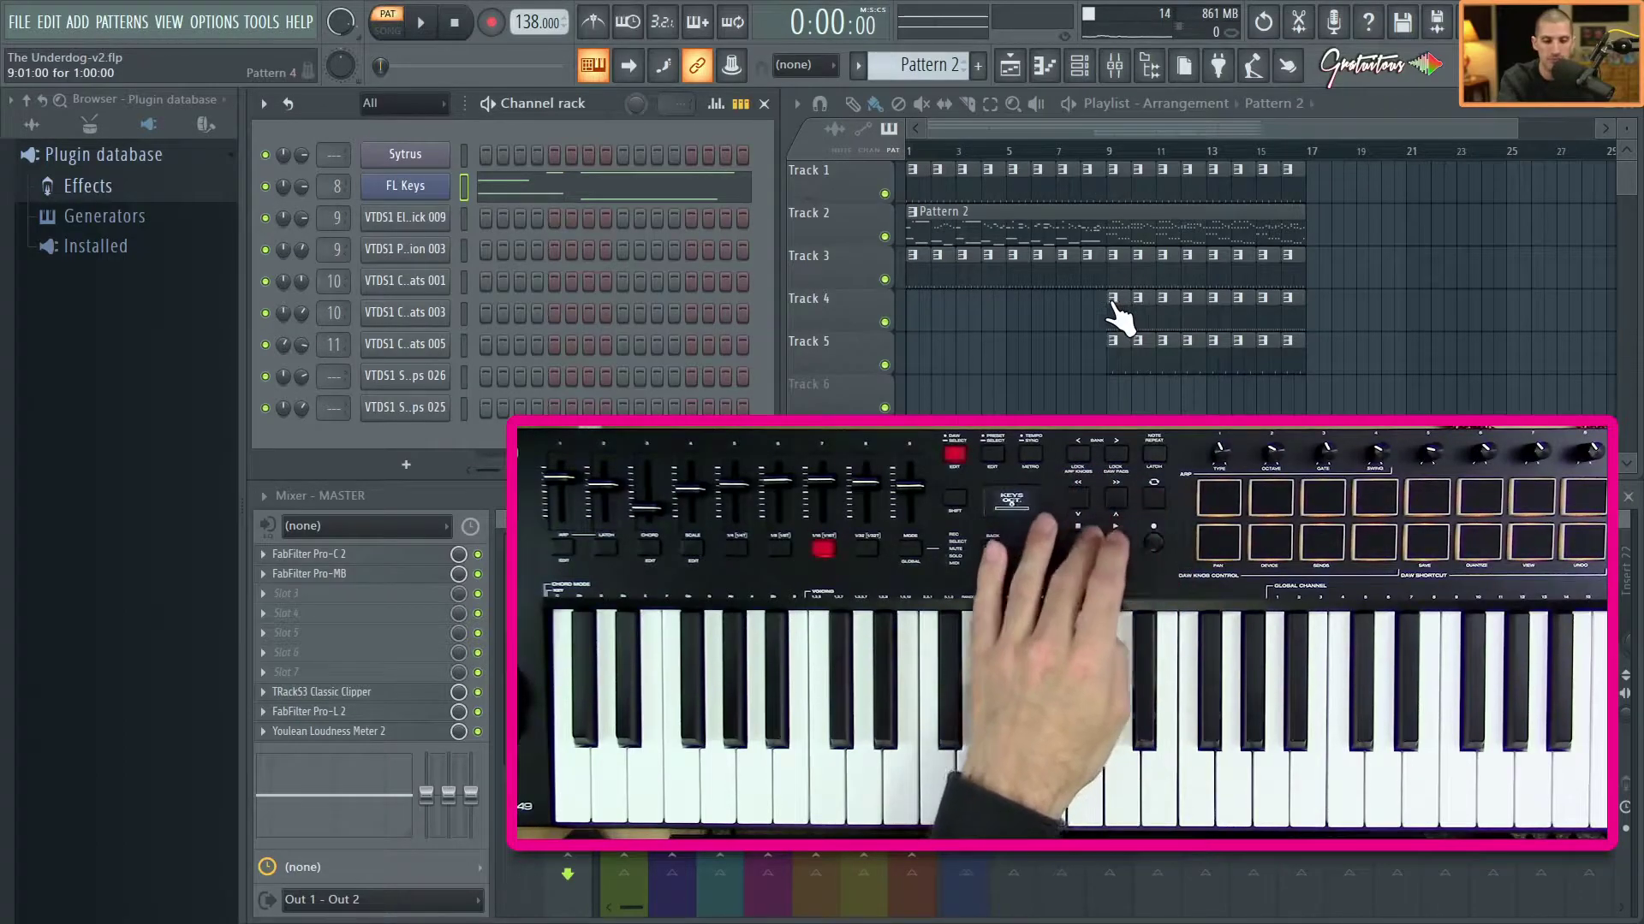
pyautogui.click(463, 155)
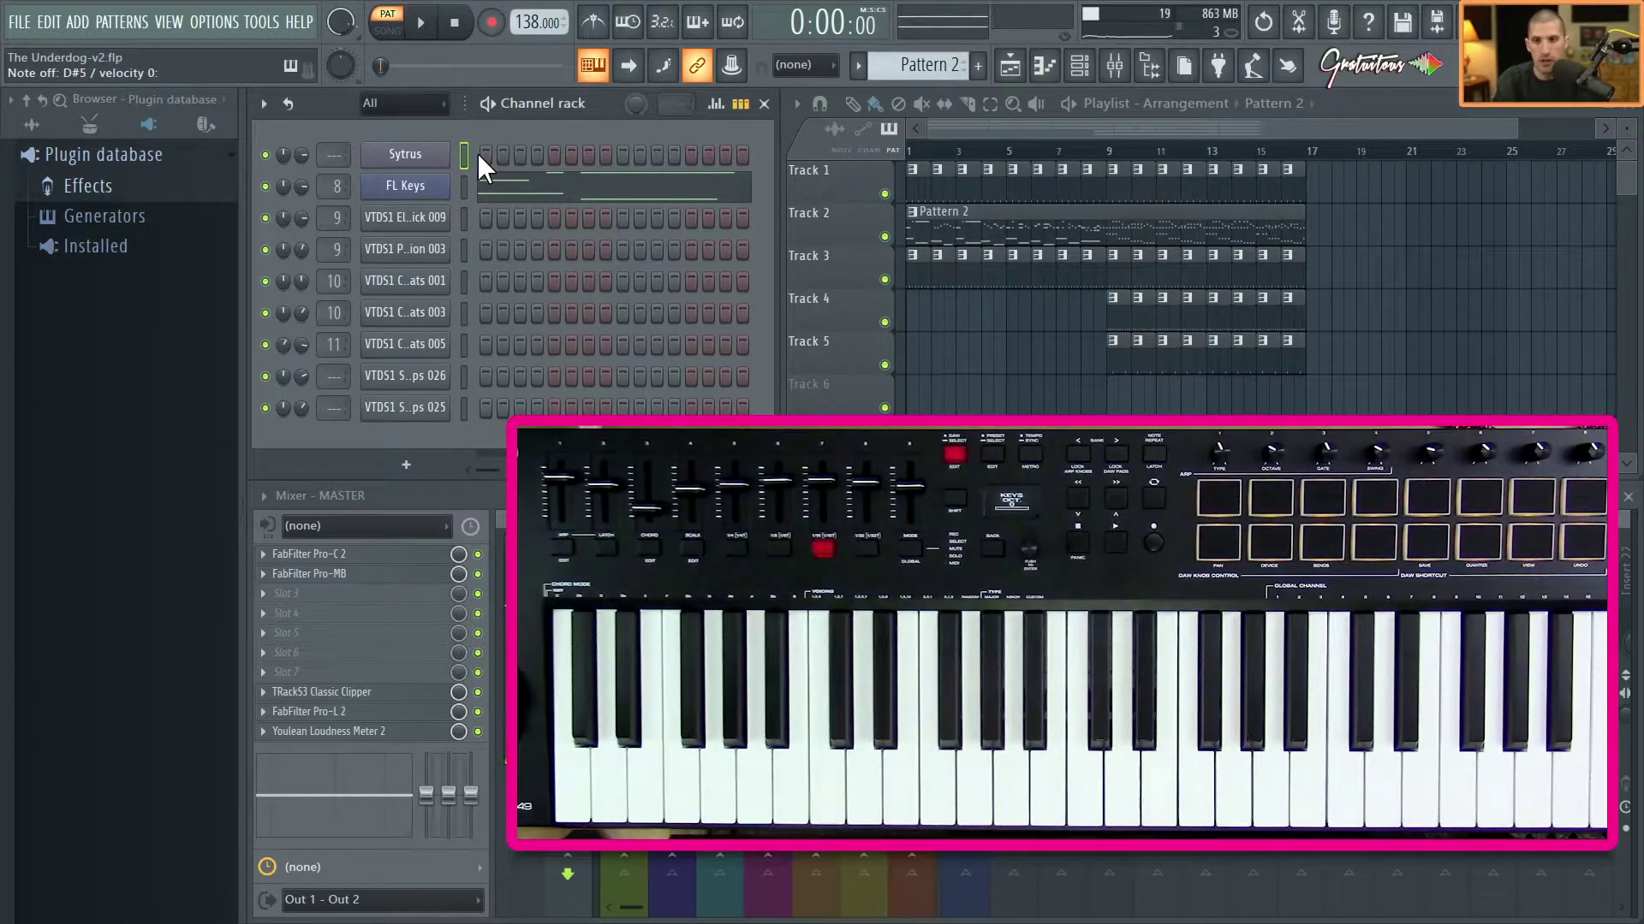
pyautogui.press('space')
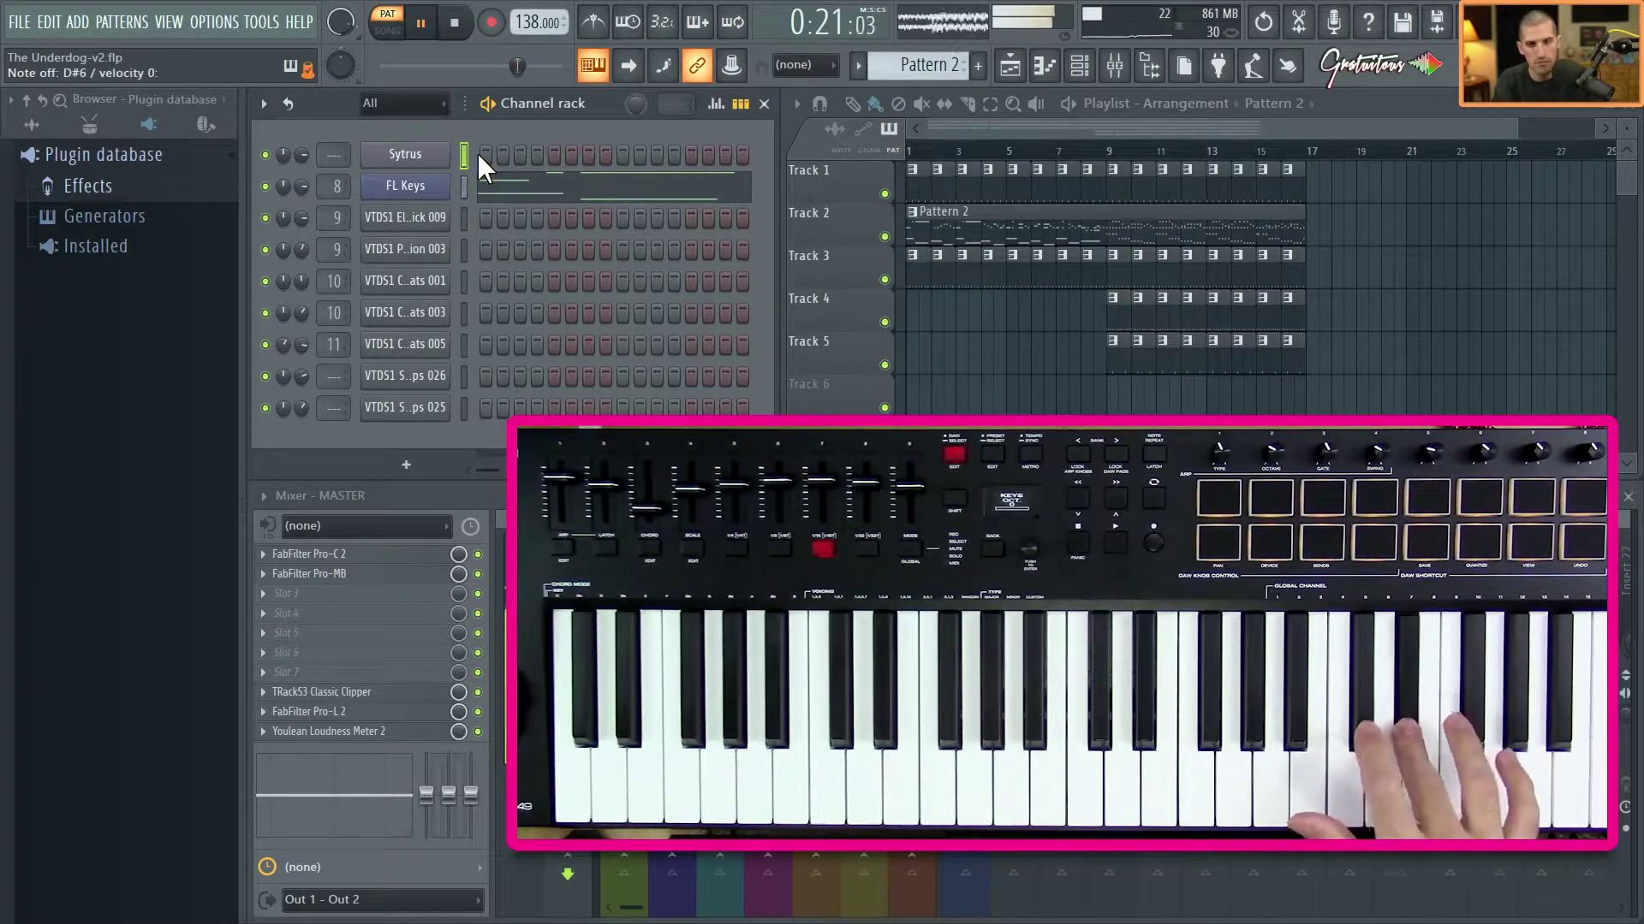
pyautogui.press('space')
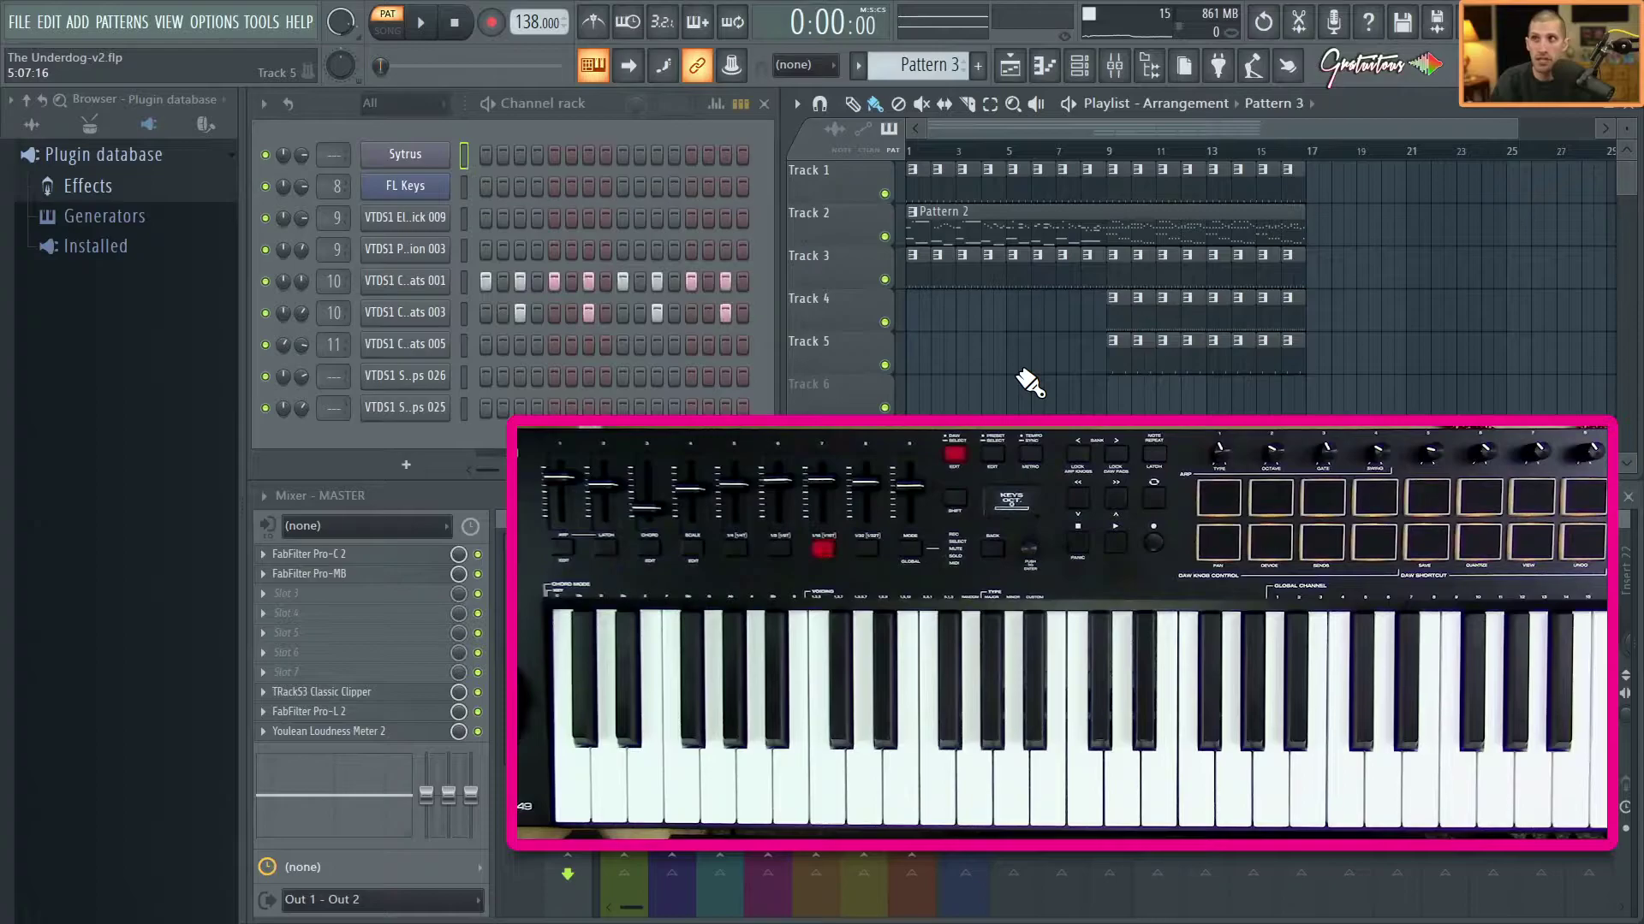
# Step through the patterns from Pattern 3 to Pattern 6 to examine what each one contains.
pyautogui.press('KP_Add')
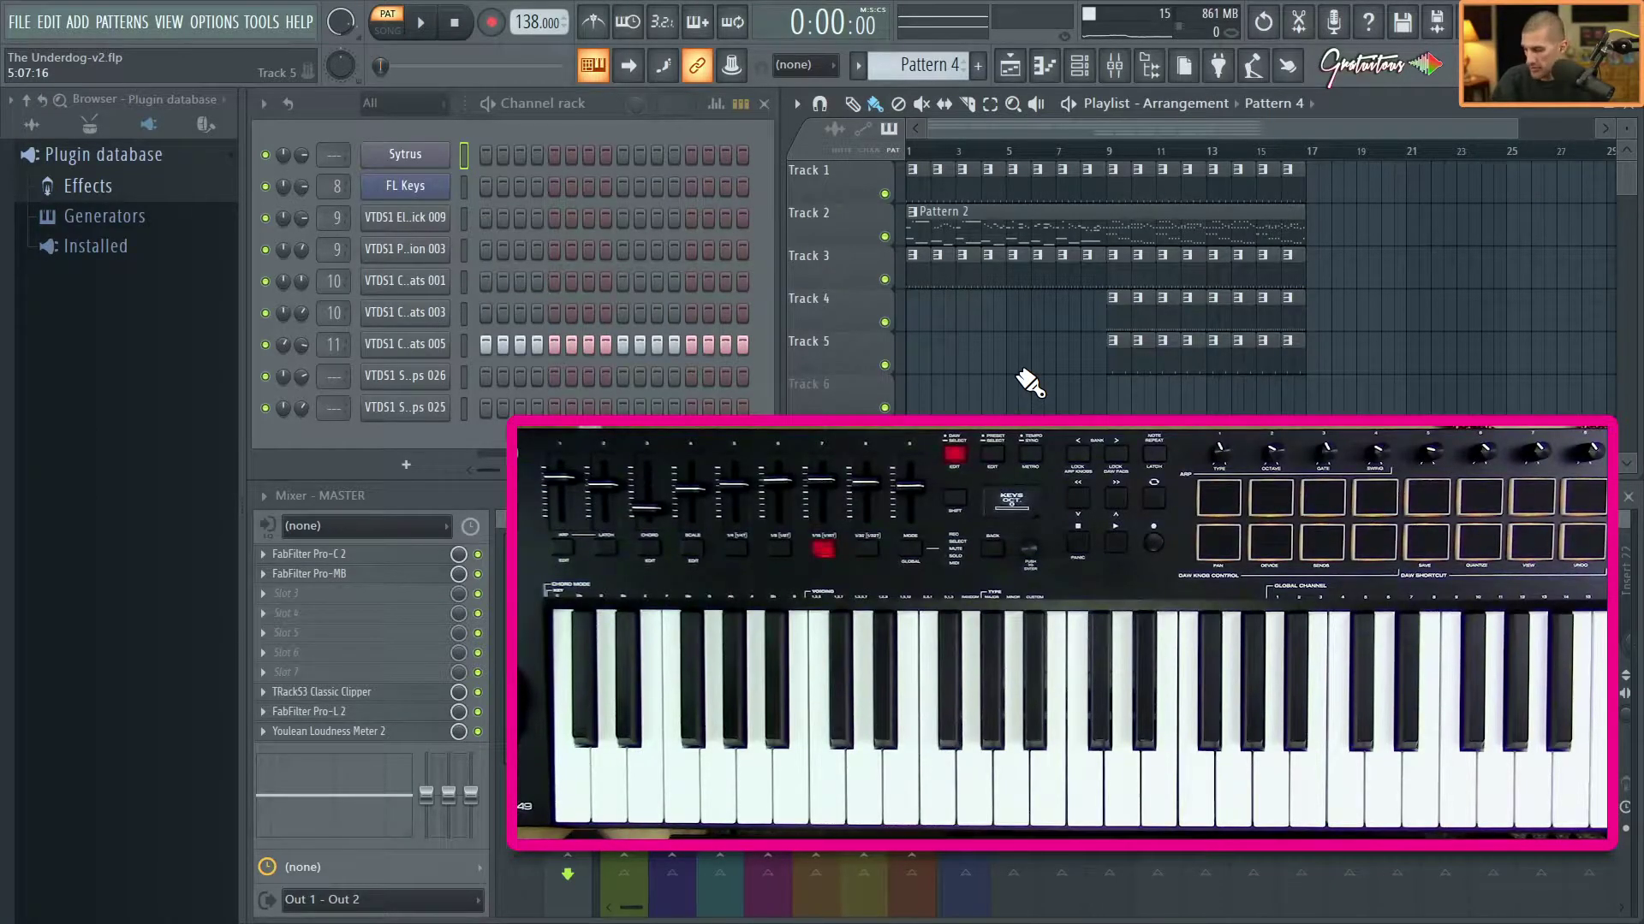
pyautogui.press('KP_Add')
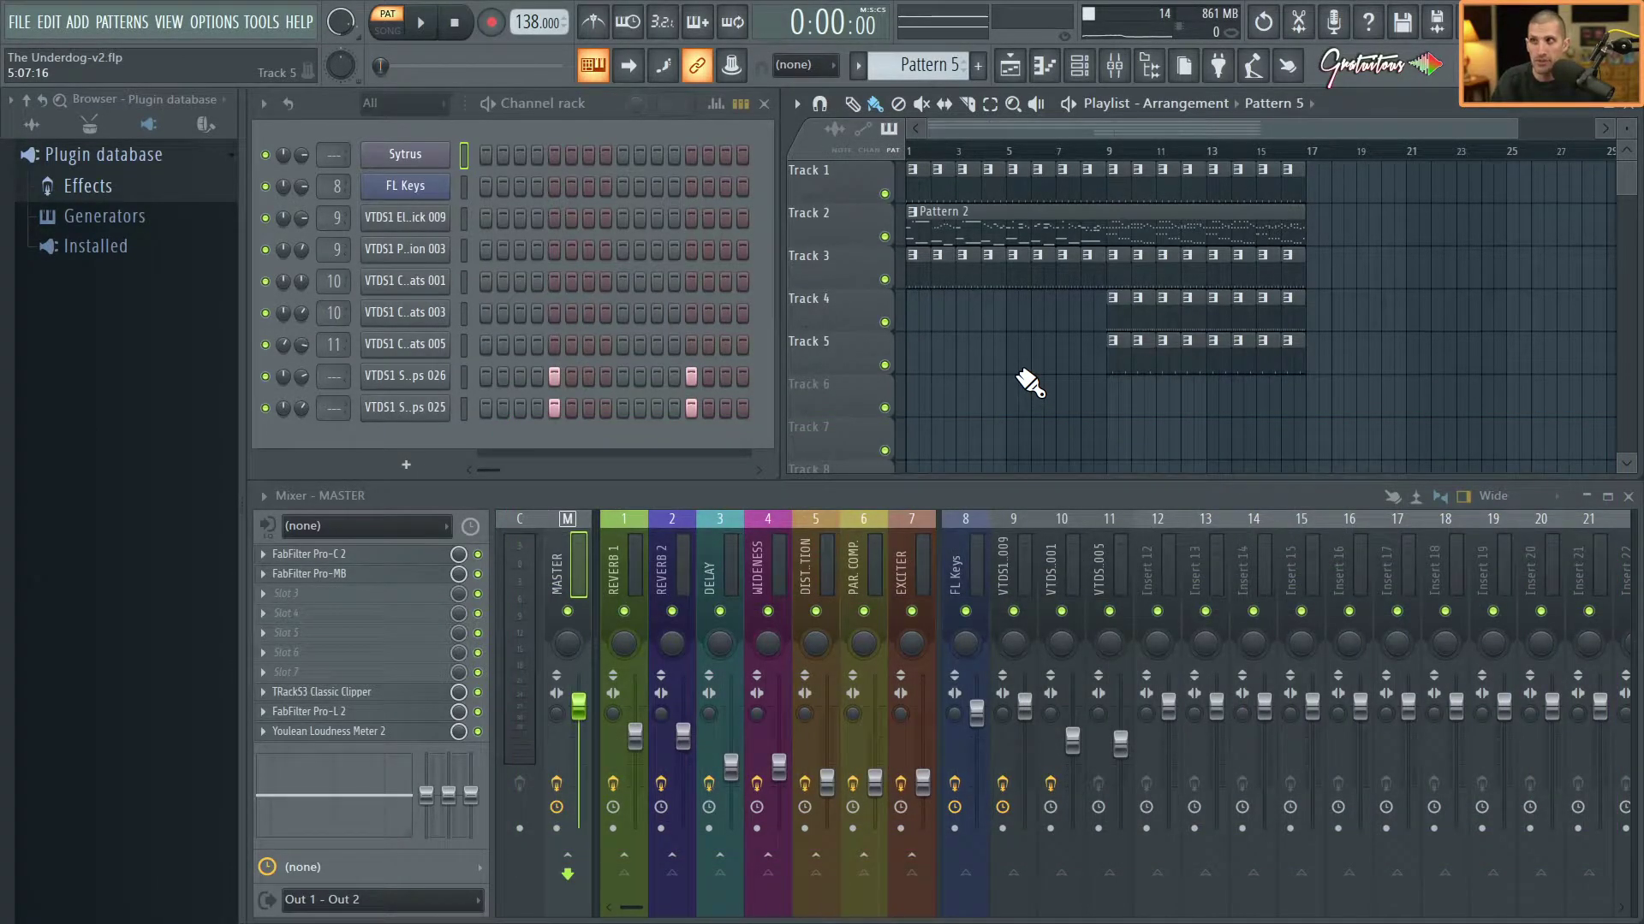
pyautogui.press('KP_Add')
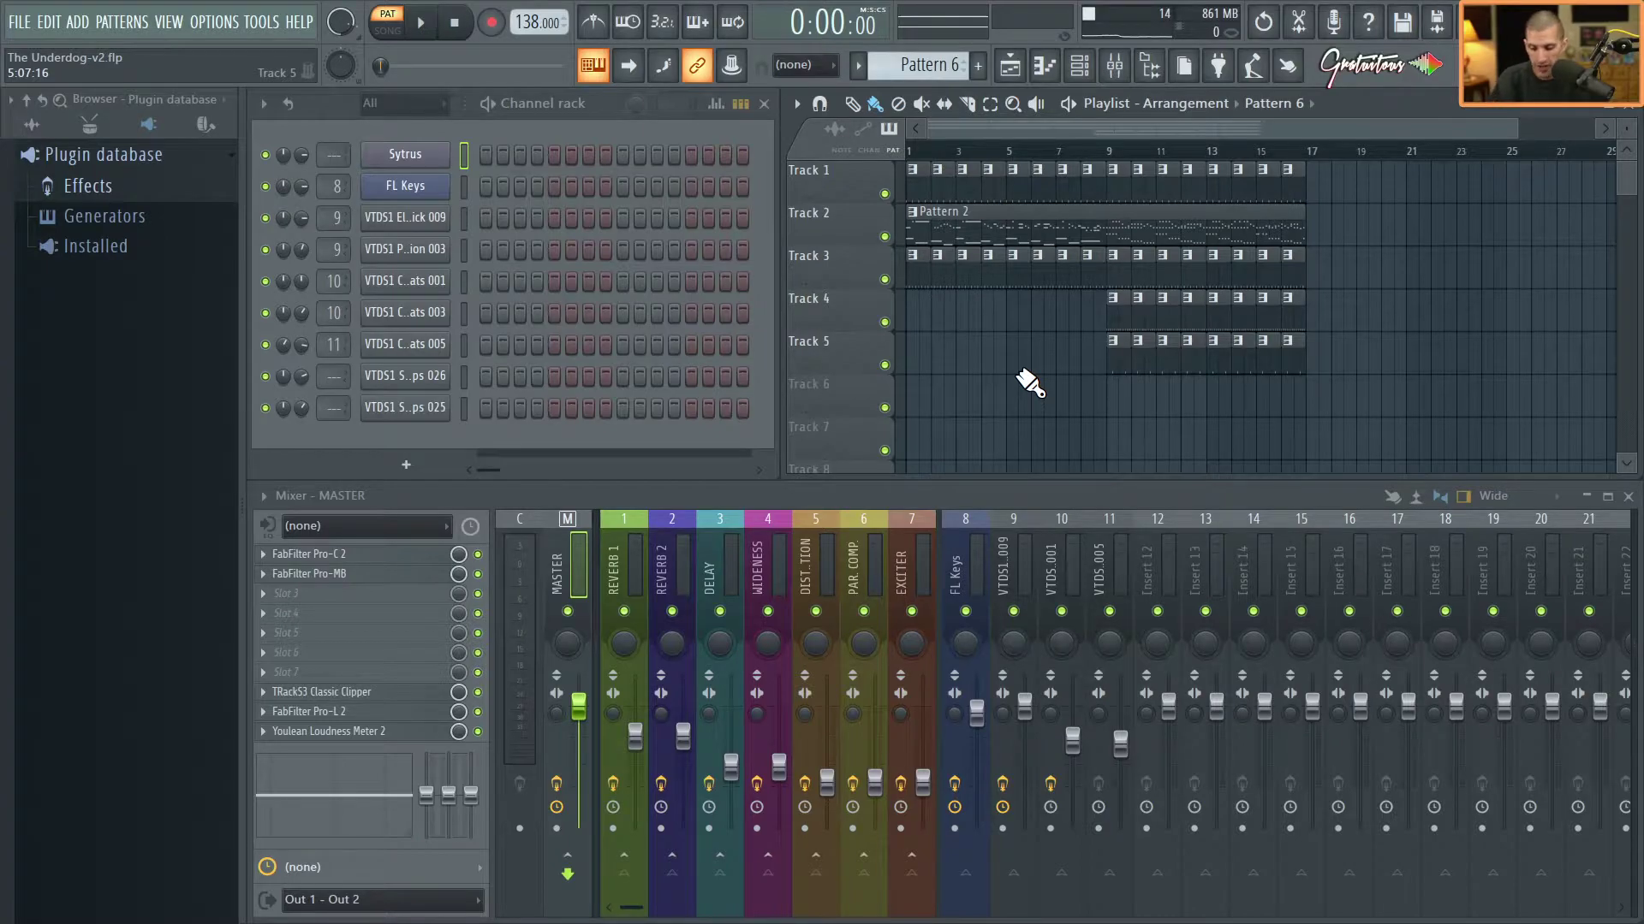
pyautogui.press('F4')
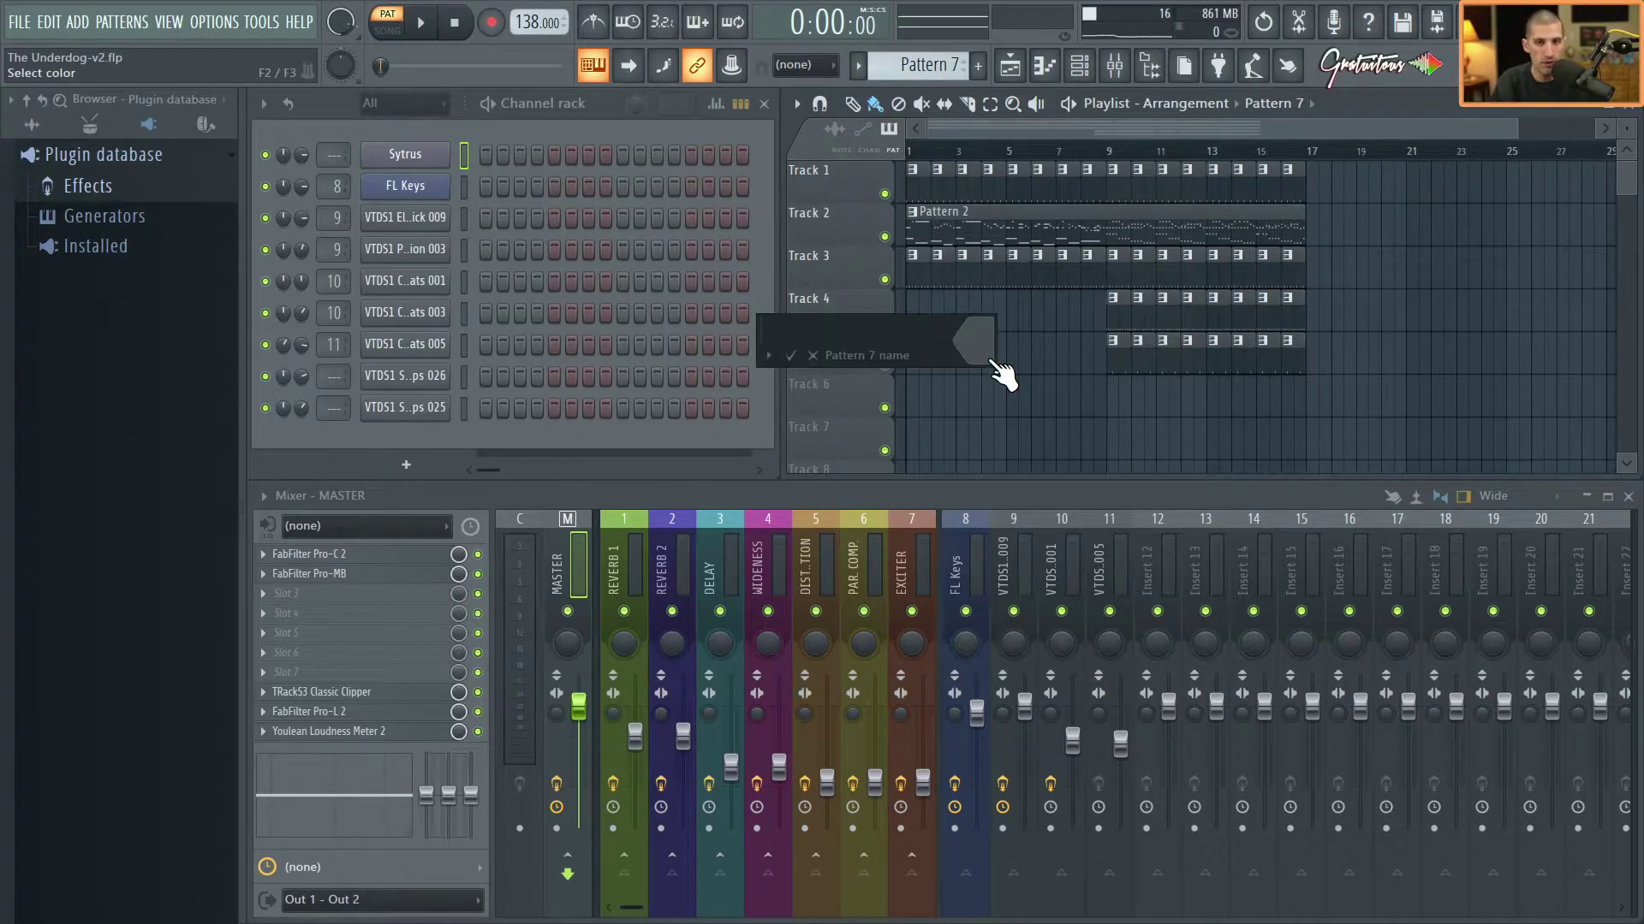
pyautogui.press('Return')
pyautogui.press('KP_Subtract')
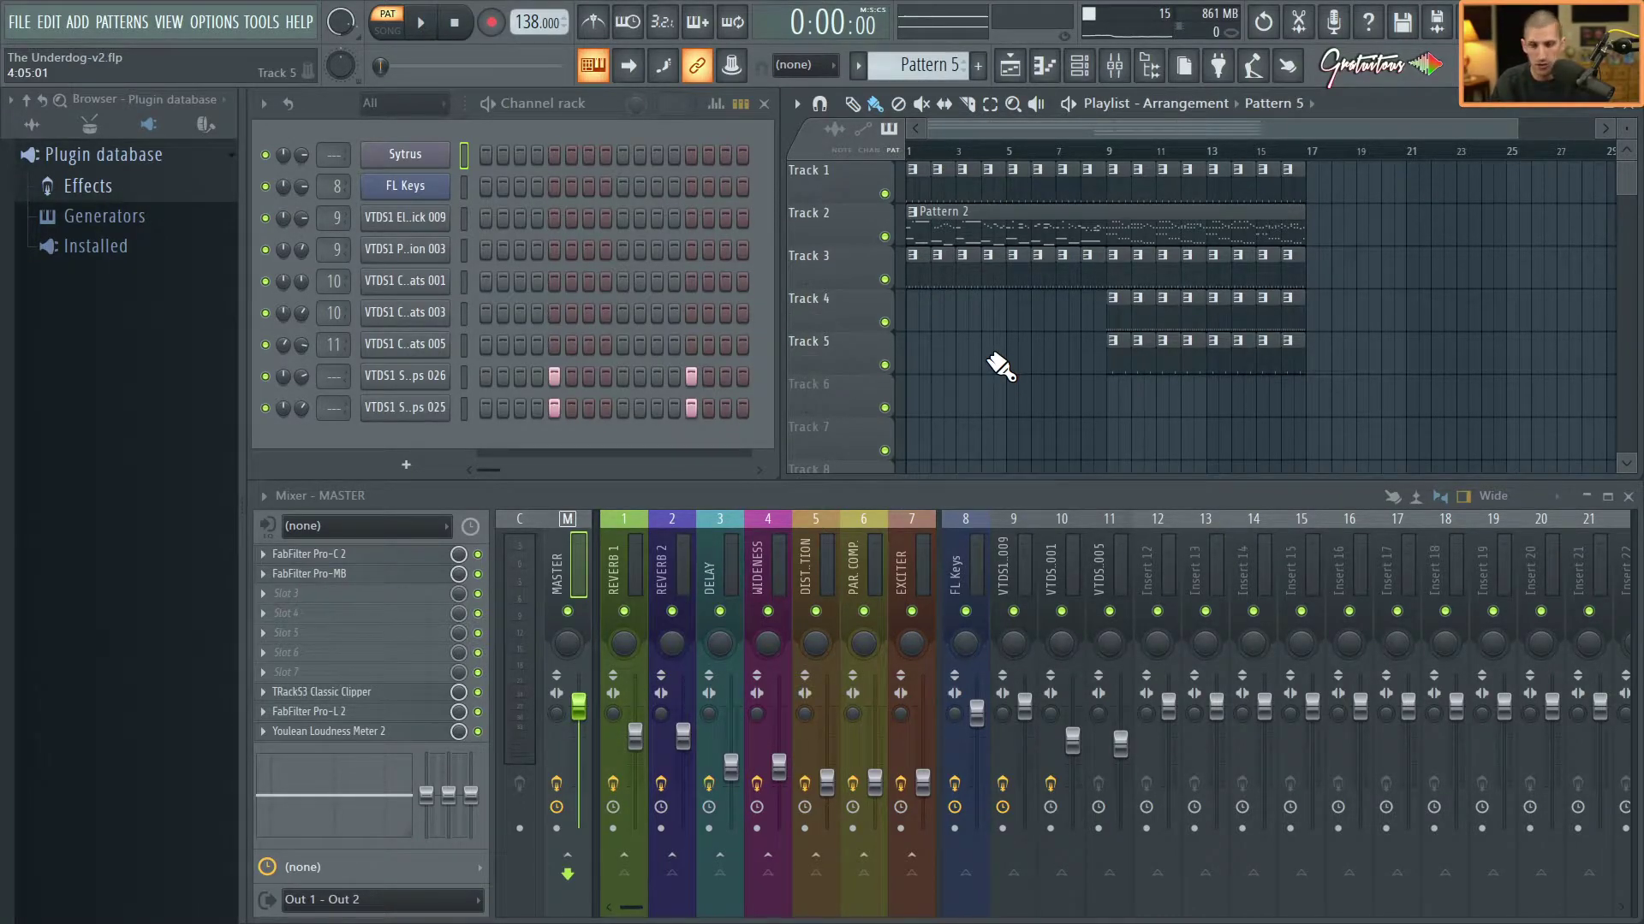
# Create a new pattern in the empty Pattern 6 slot and name it STRINGS.
pyautogui.press('F4')
pyautogui.write('STRINGS')
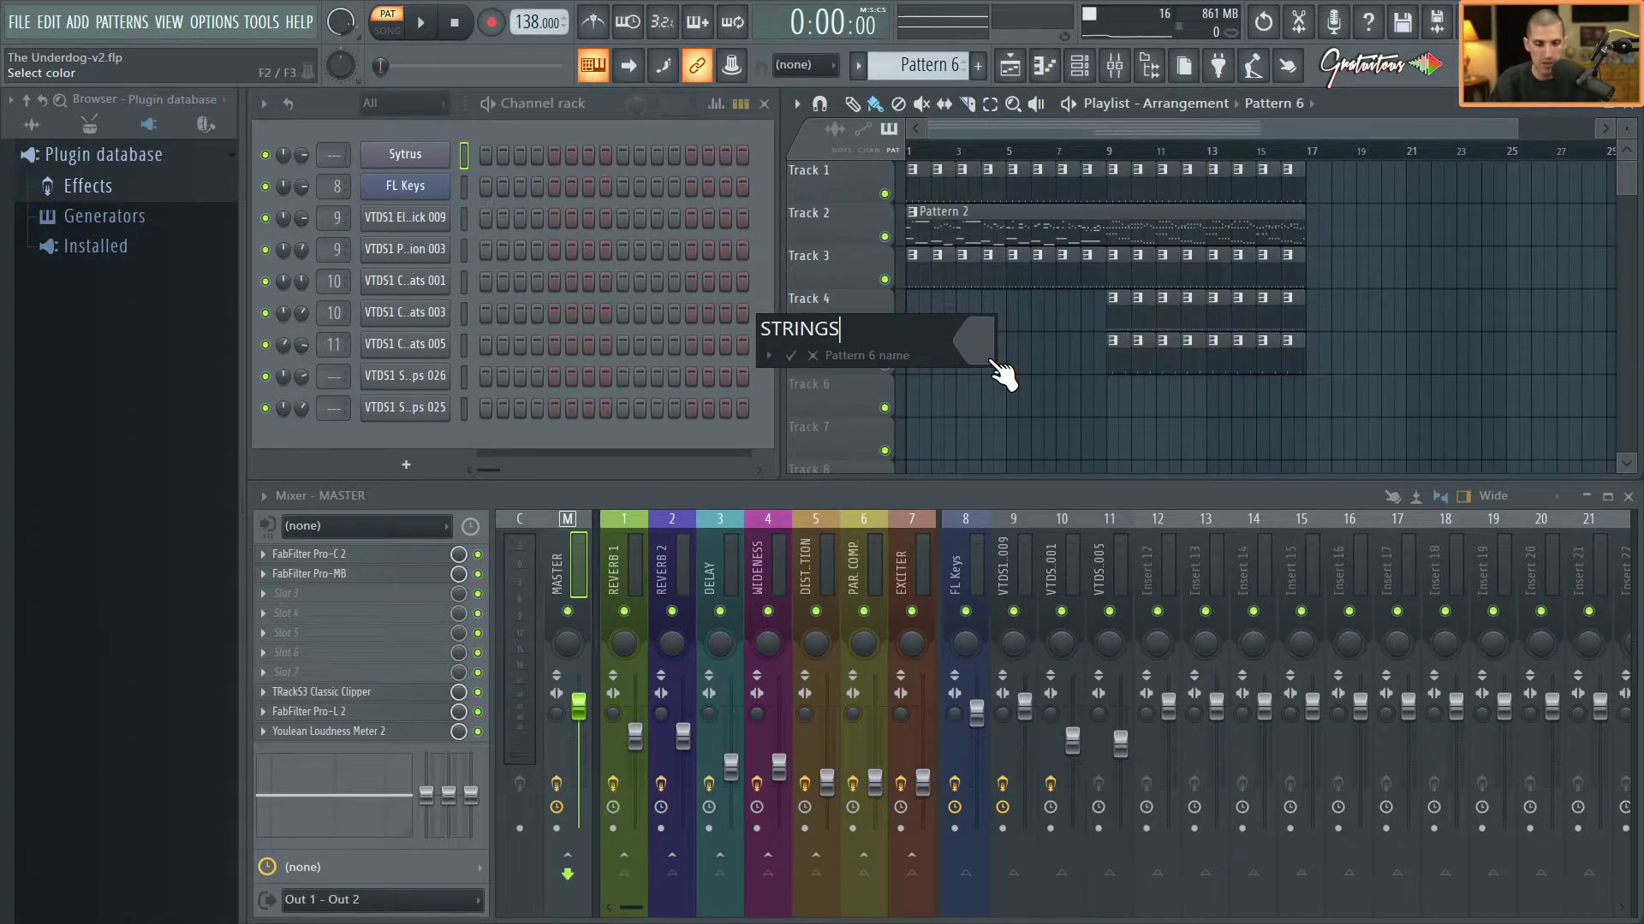
pyautogui.click(991, 360)
pyautogui.press('Return')
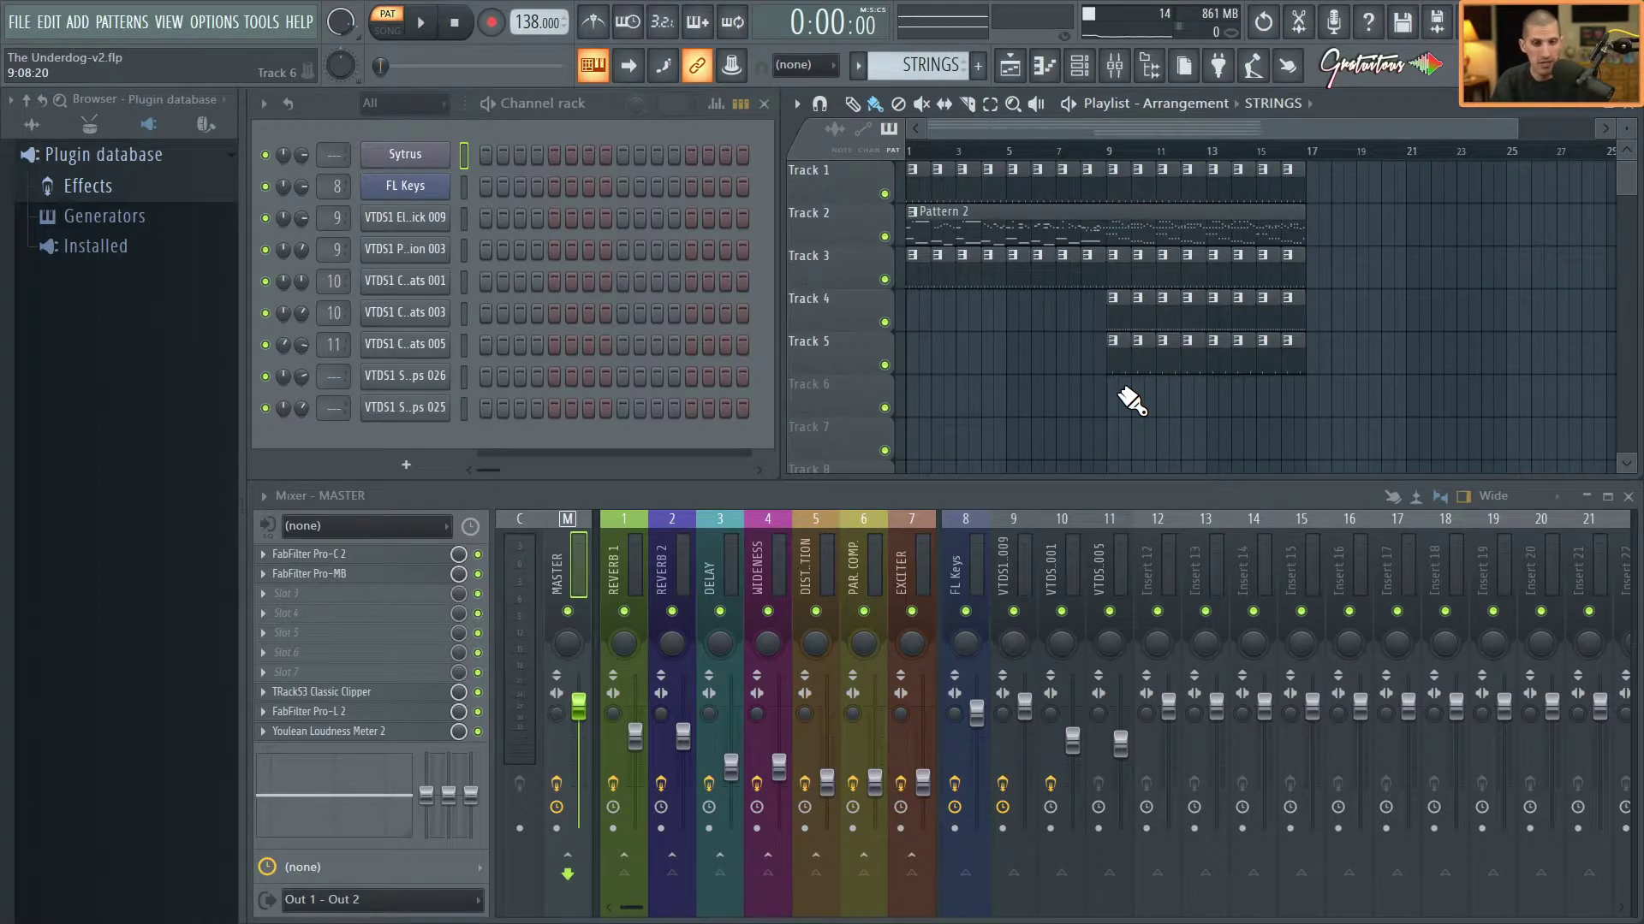
# Place the song position at about bar 9 of the playlist and arm recording.
pyautogui.click(1110, 147)
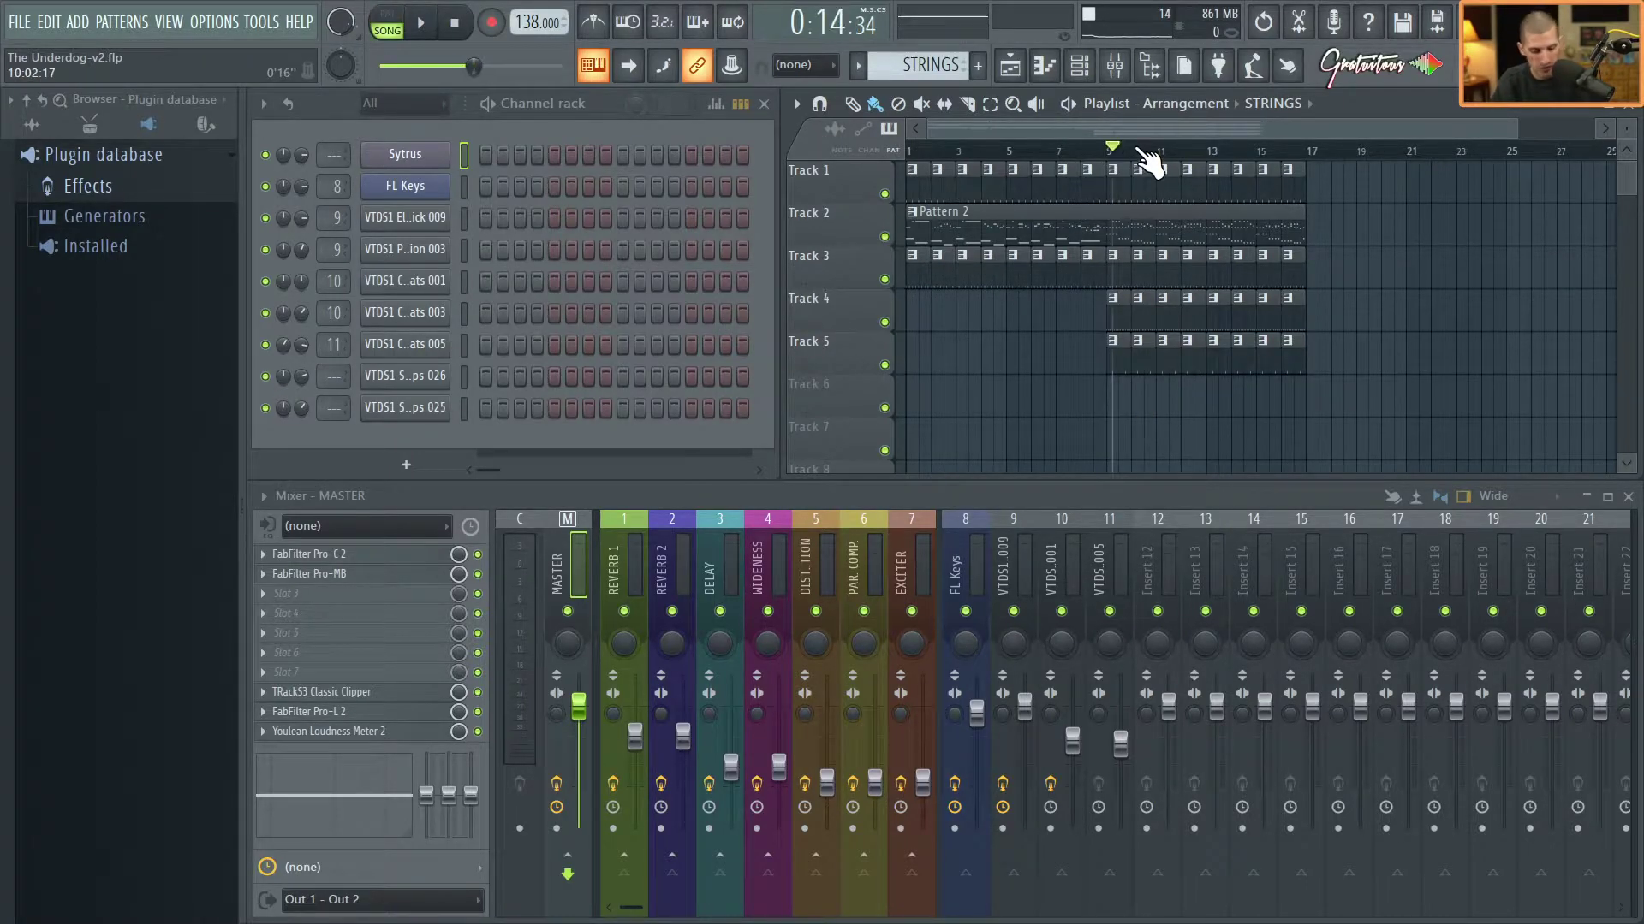
pyautogui.press('space')
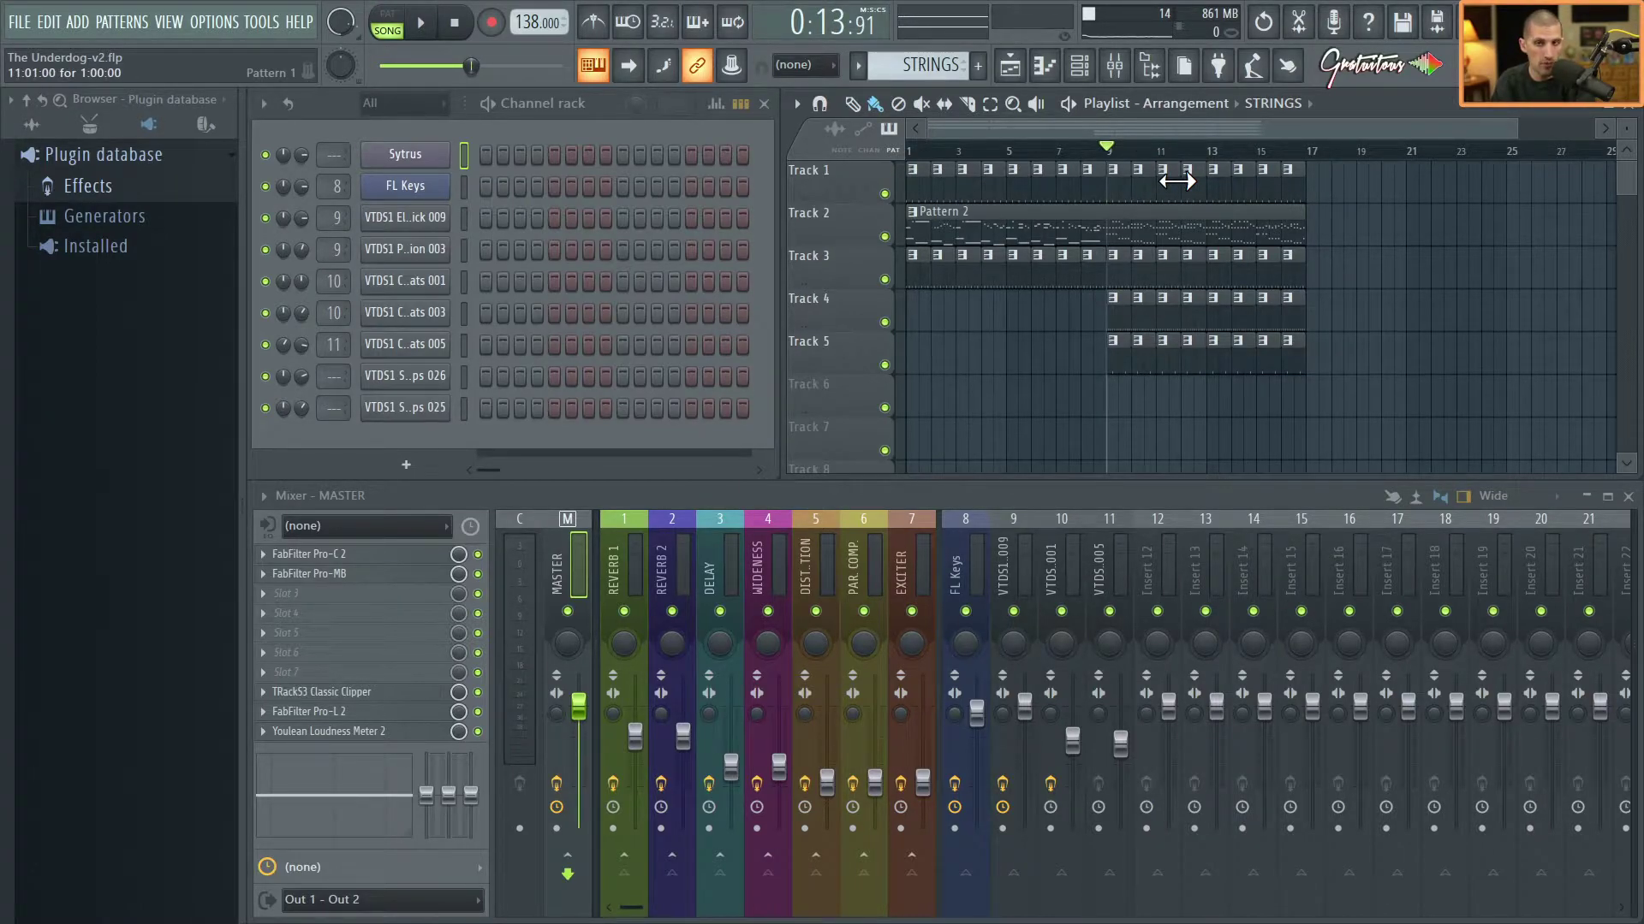
pyautogui.press('r')
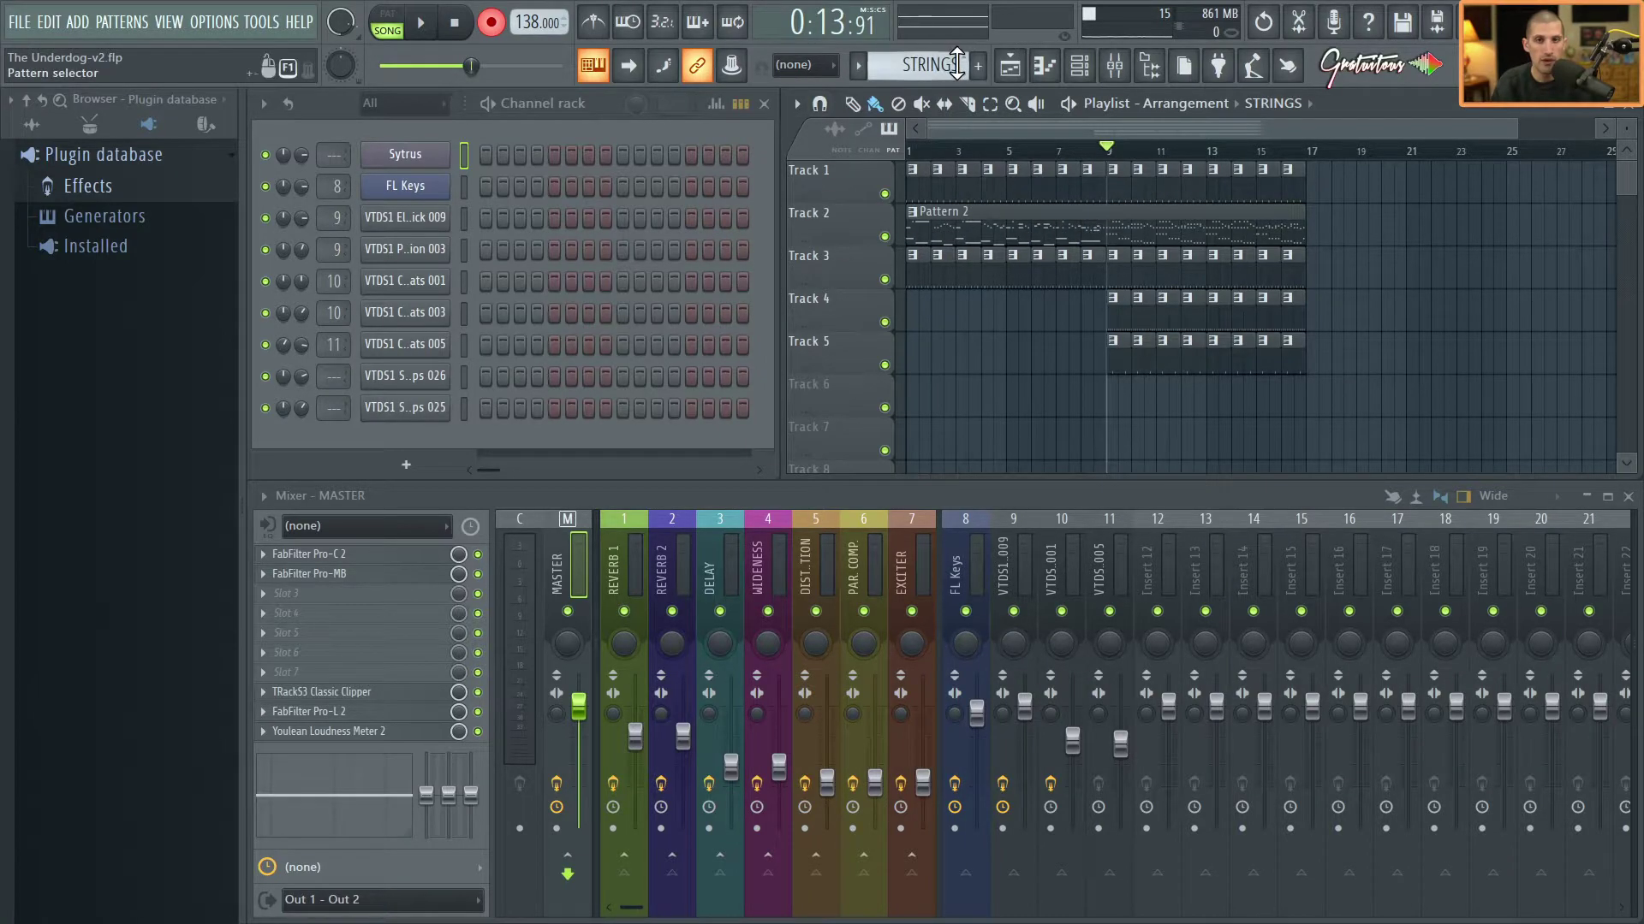
# Rename Pattern 1 as DRUMS with a dark teal colour, and switch to Pattern 2.
pyautogui.click(858, 65)
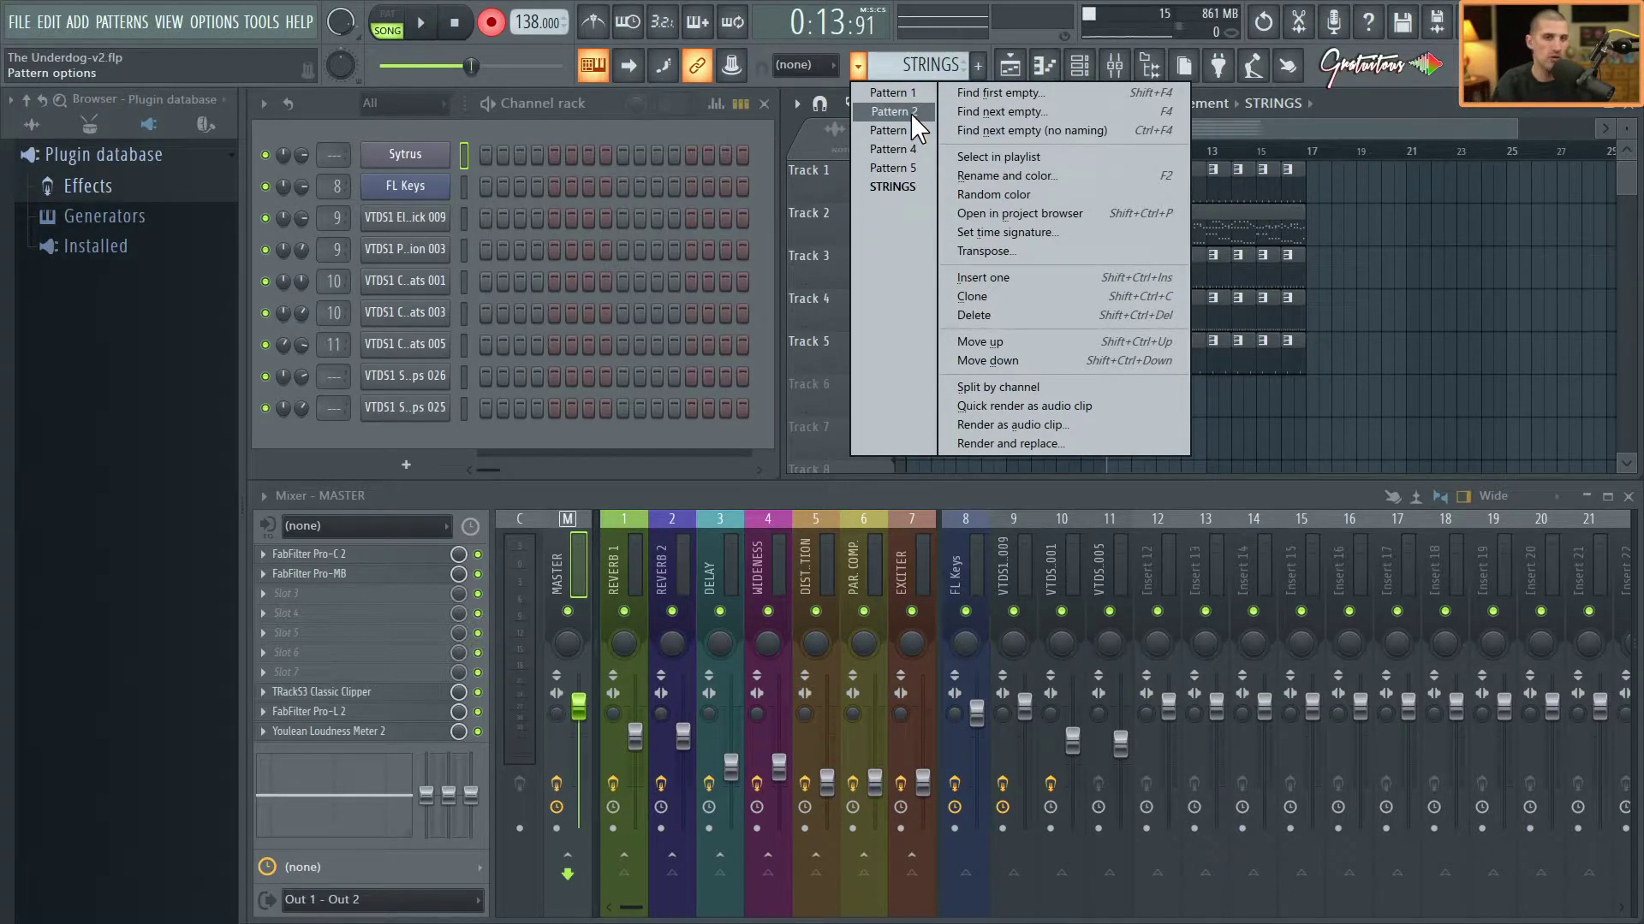
pyautogui.click(911, 95)
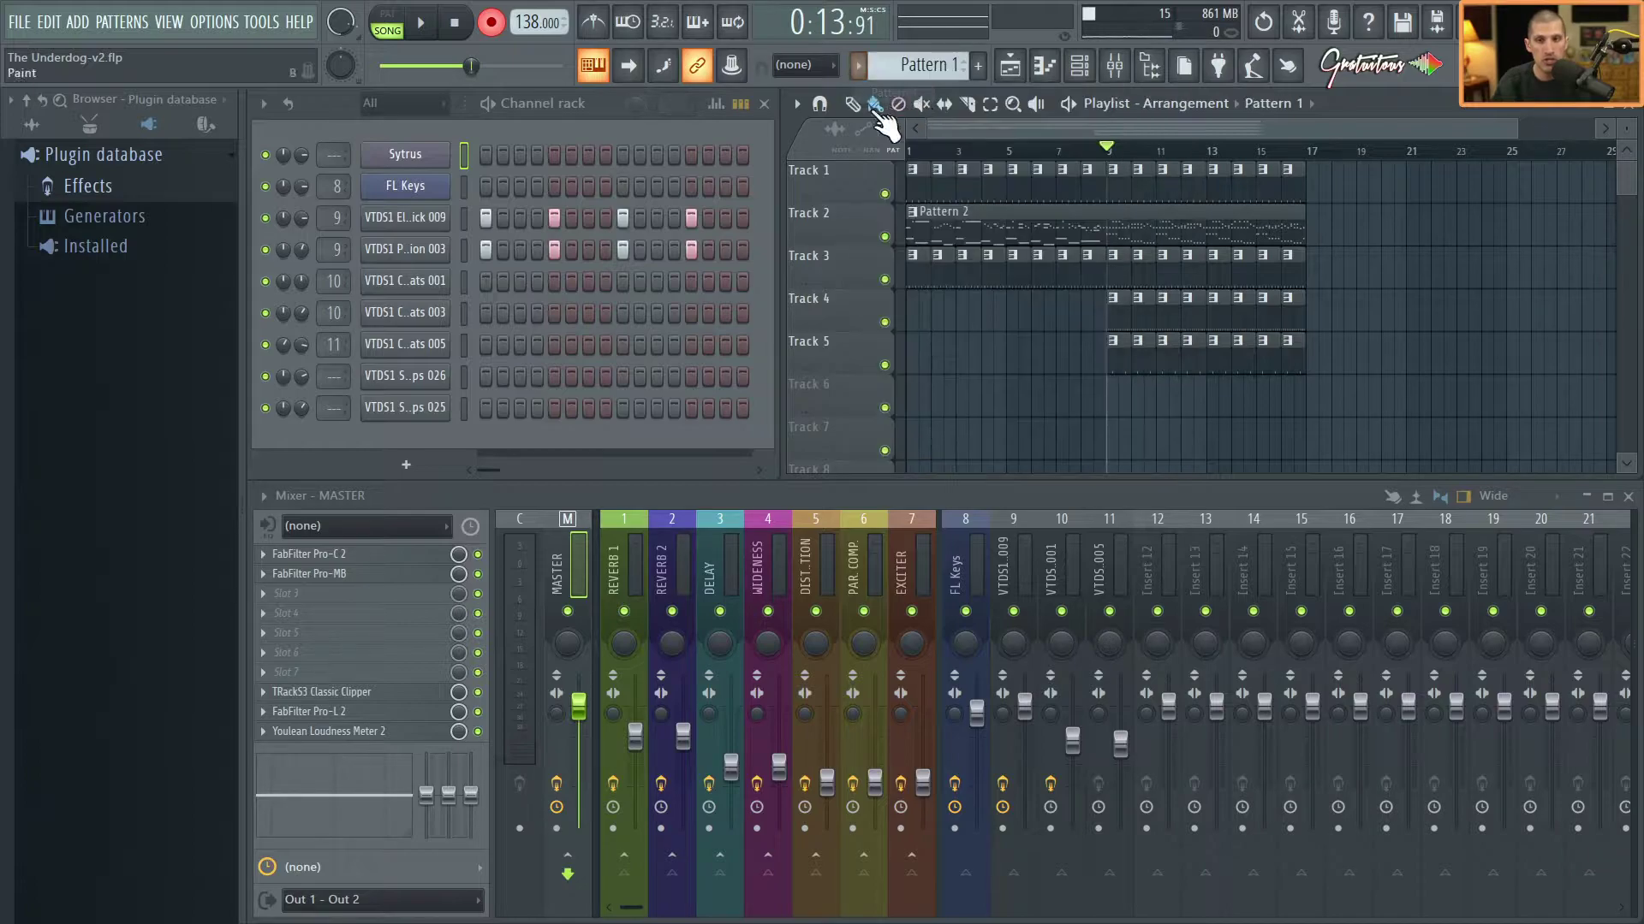
pyautogui.press('F2')
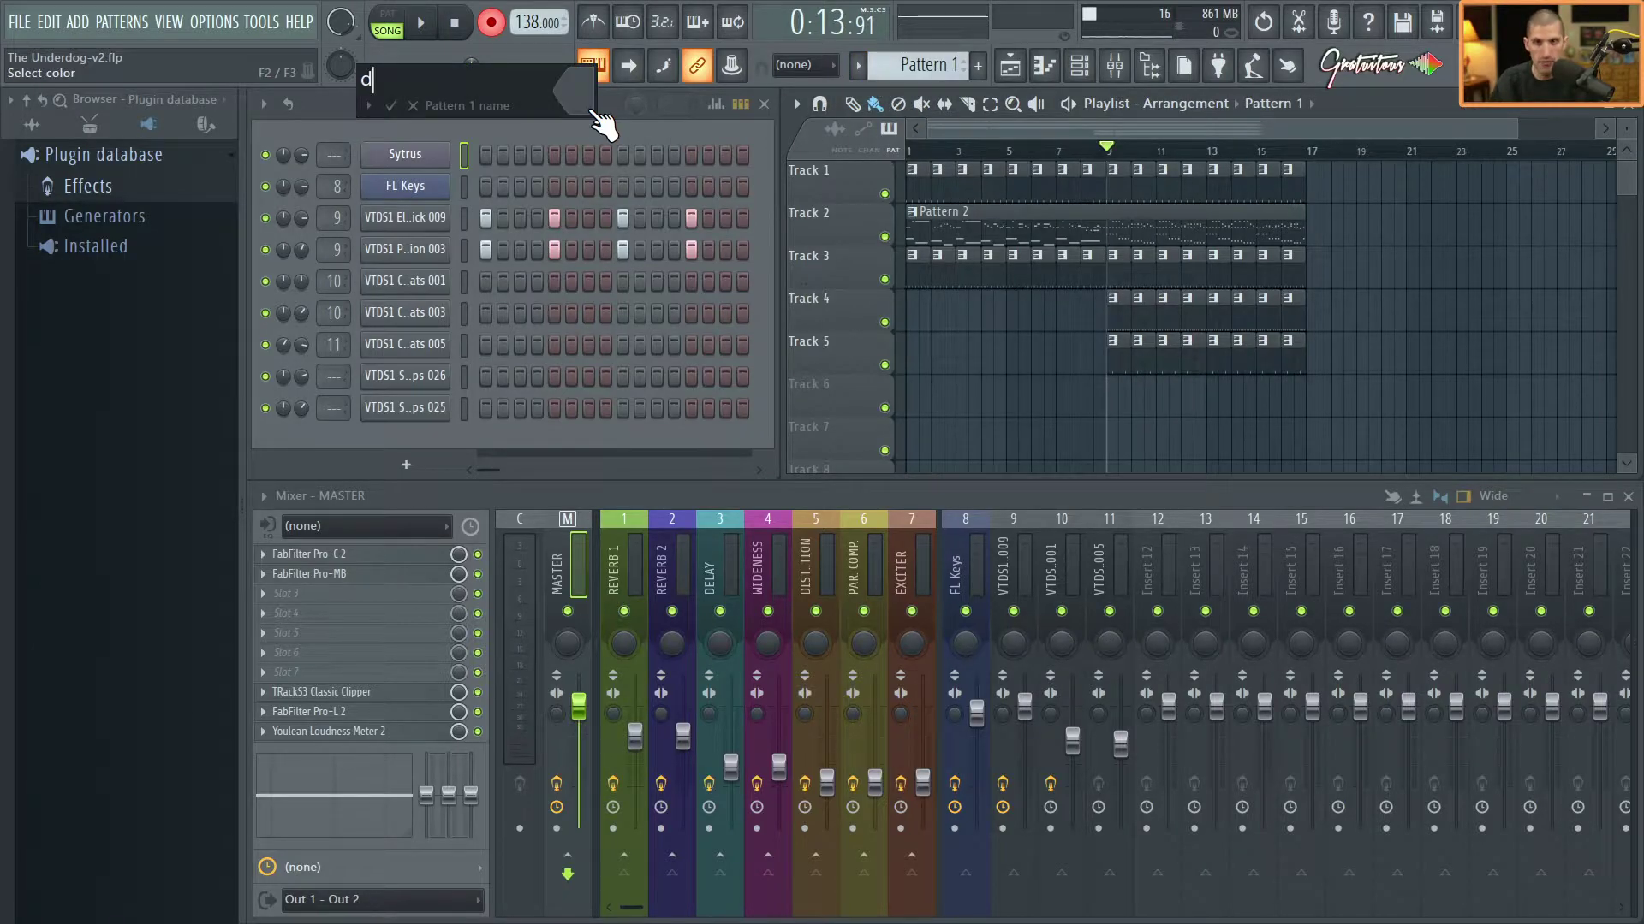
pyautogui.write('DRUMS')
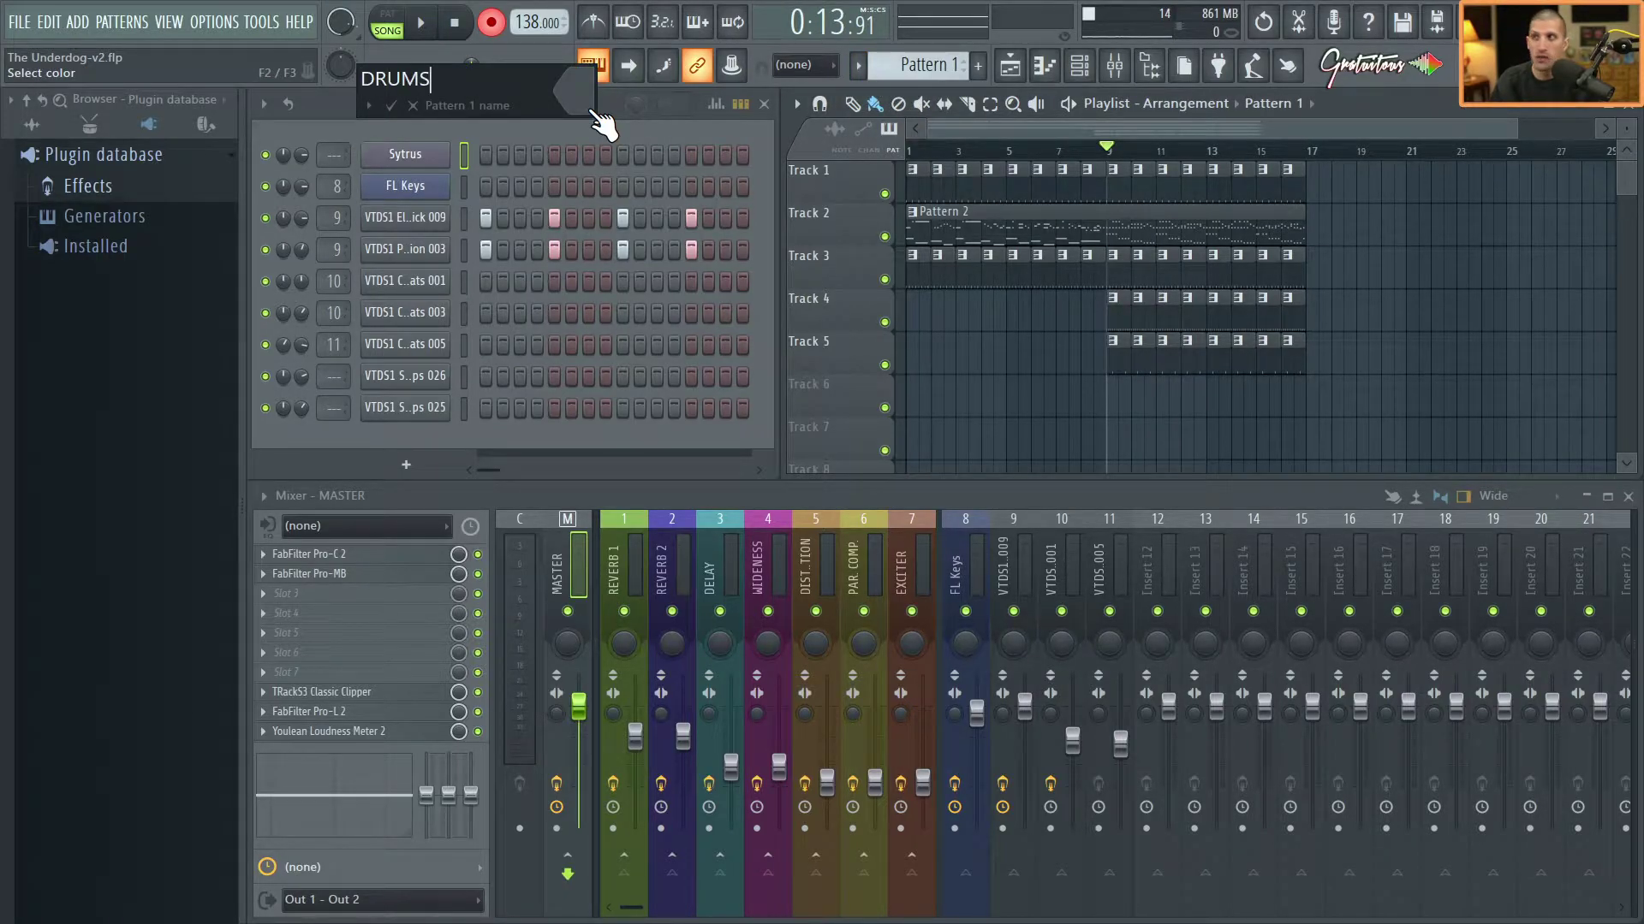
pyautogui.moveTo(472, 107); pyautogui.dragTo(539, 178)
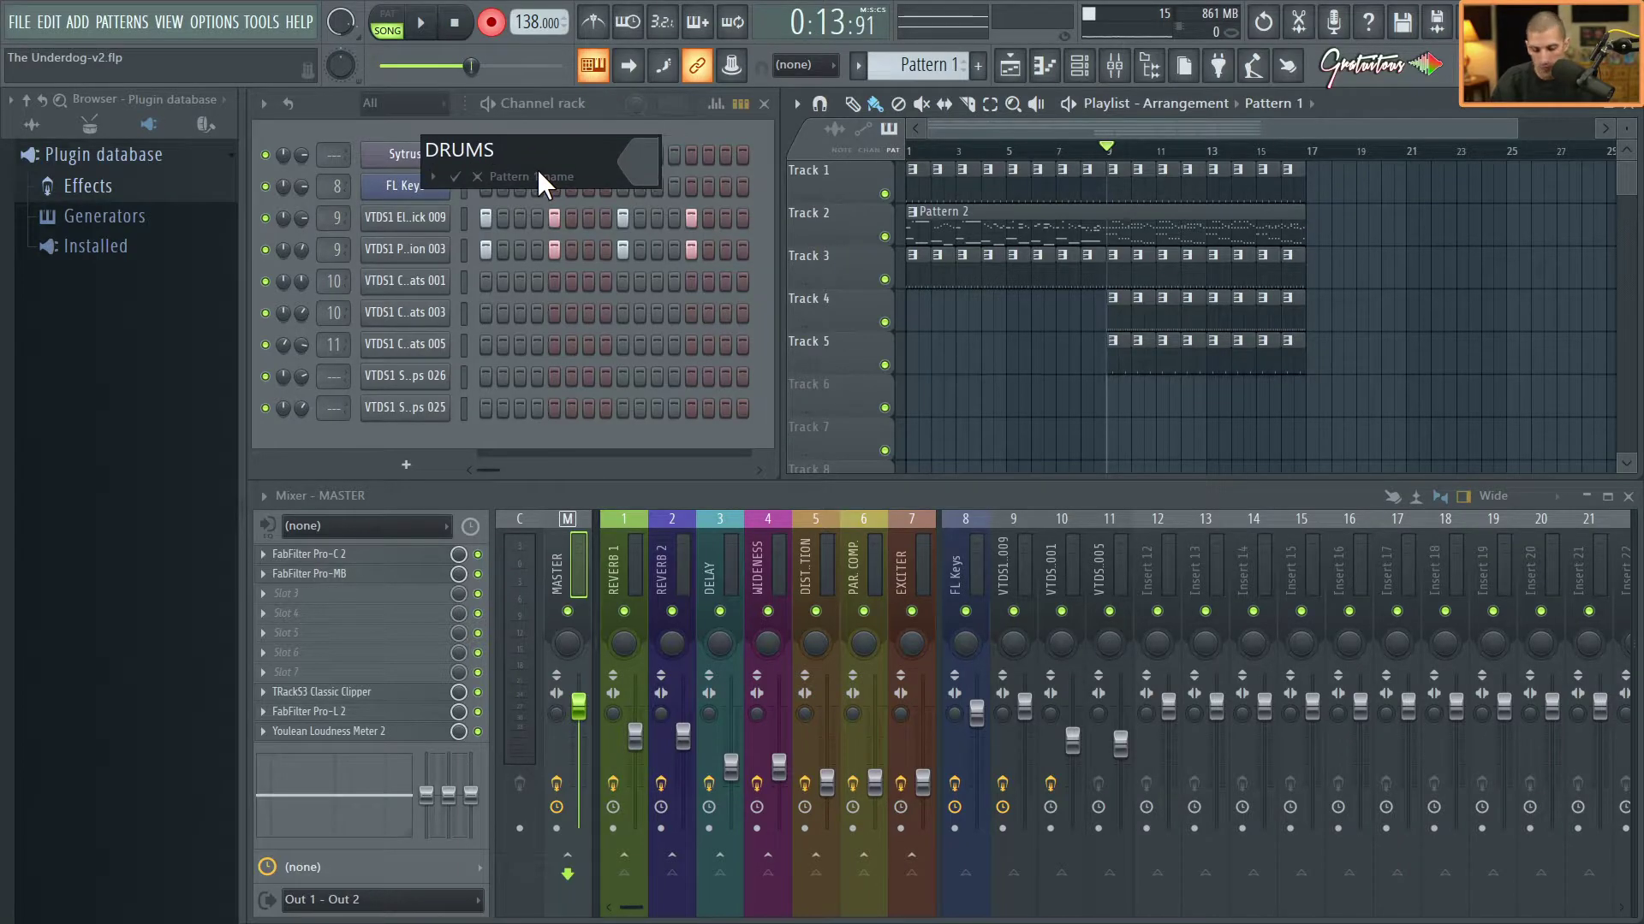
pyautogui.press('Return')
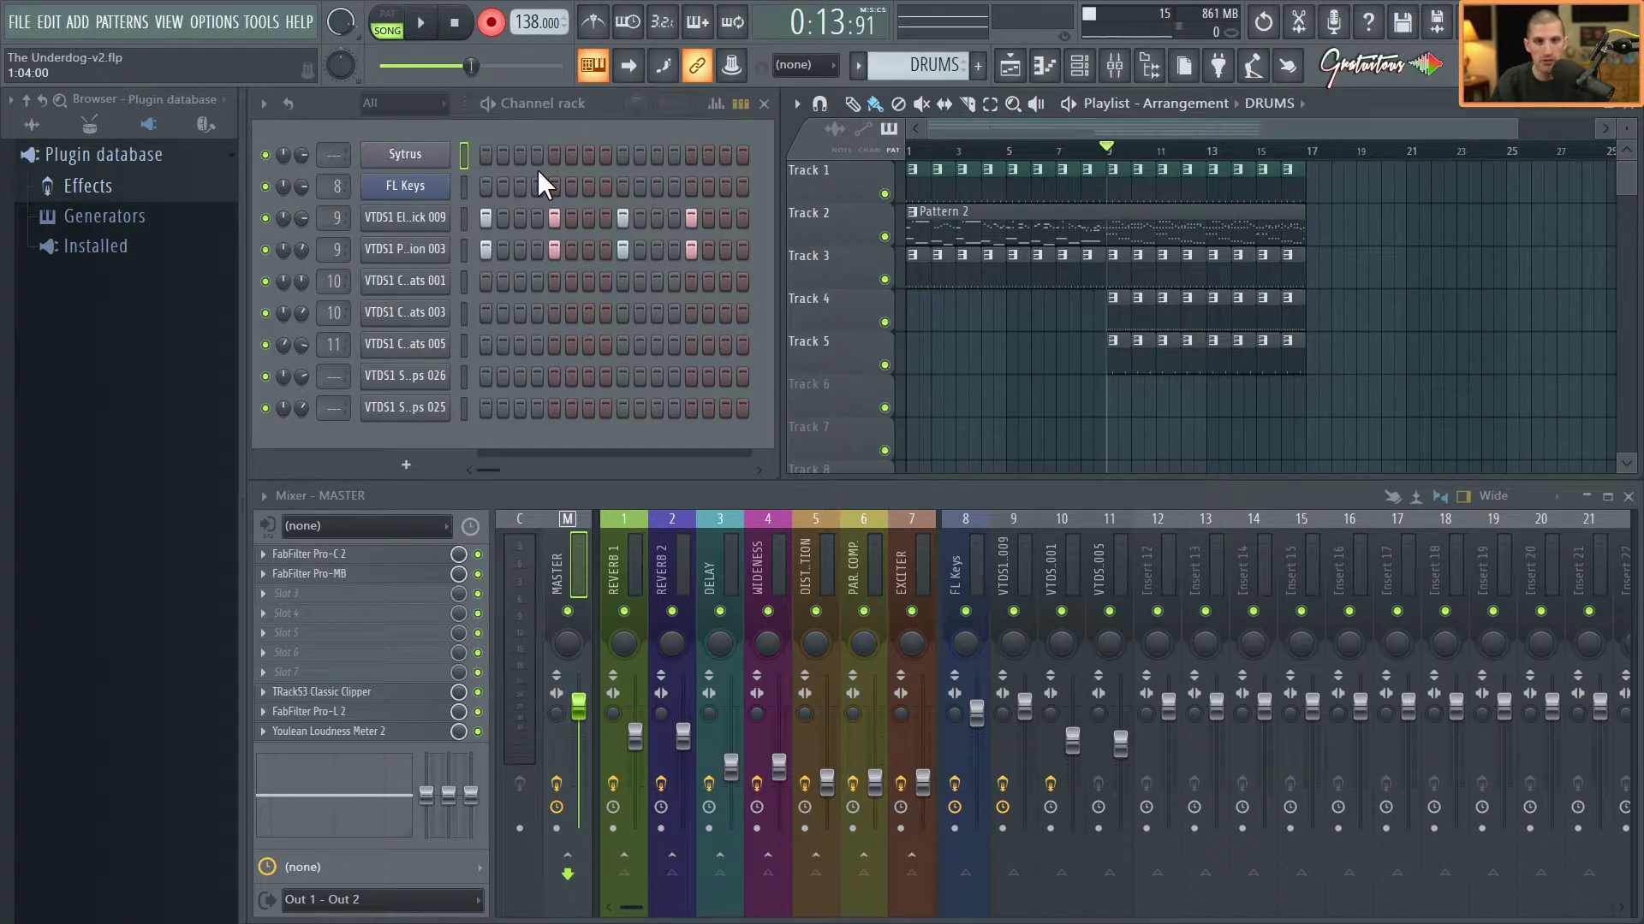
pyautogui.press('KP_Add')
pyautogui.press('F2')
pyautogui.write('KEY')
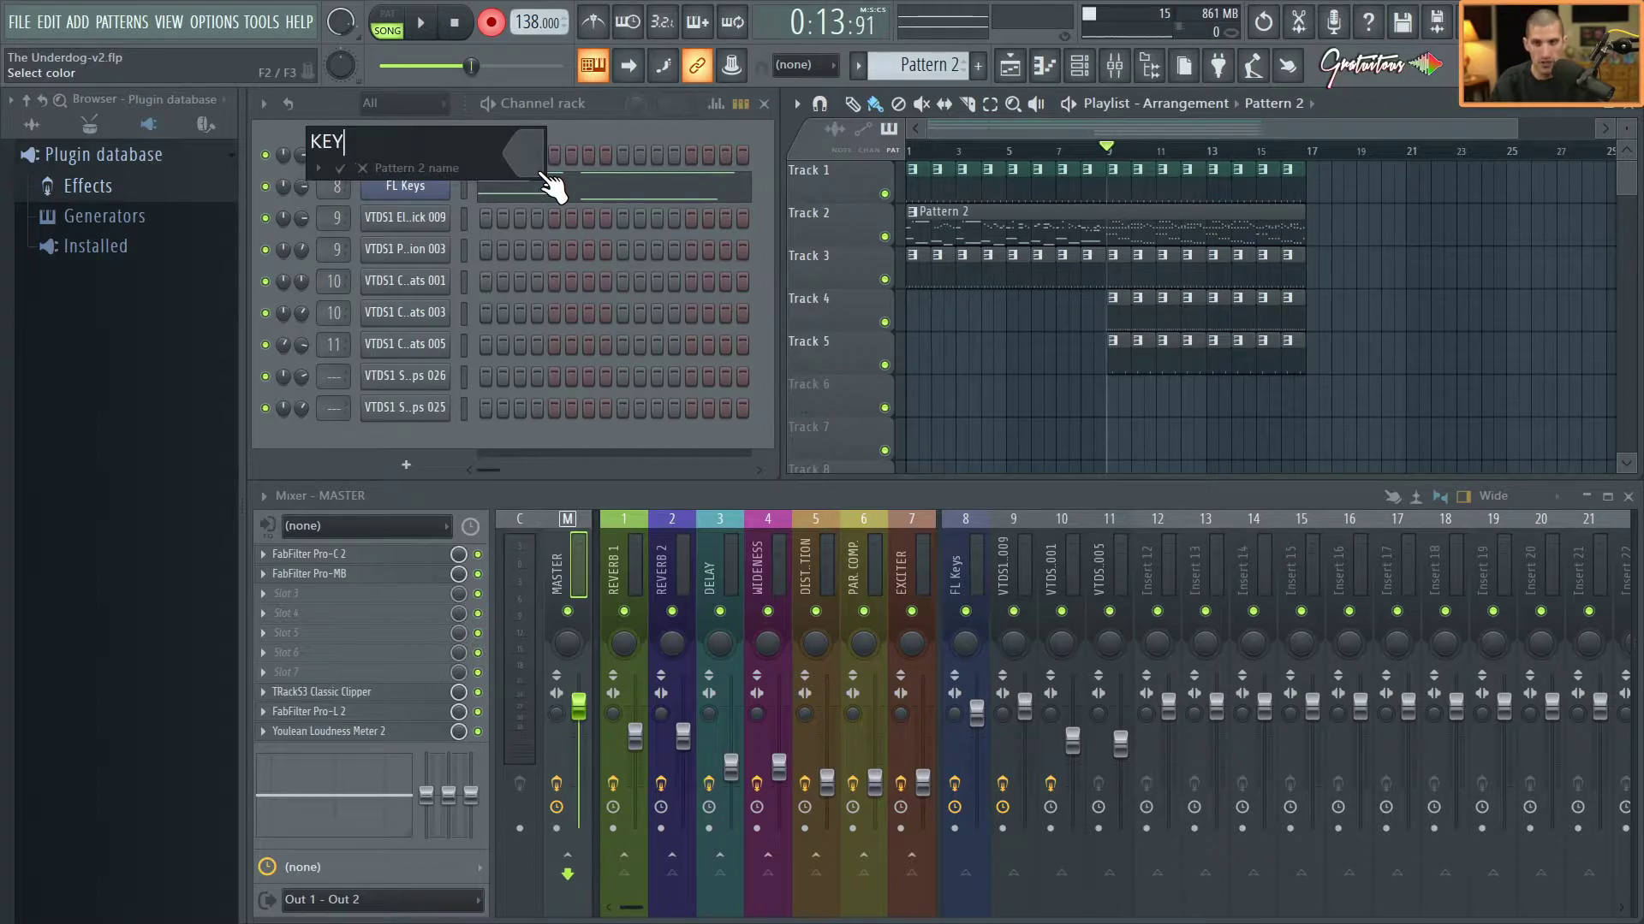
pyautogui.write('S')
pyautogui.press('Escape')
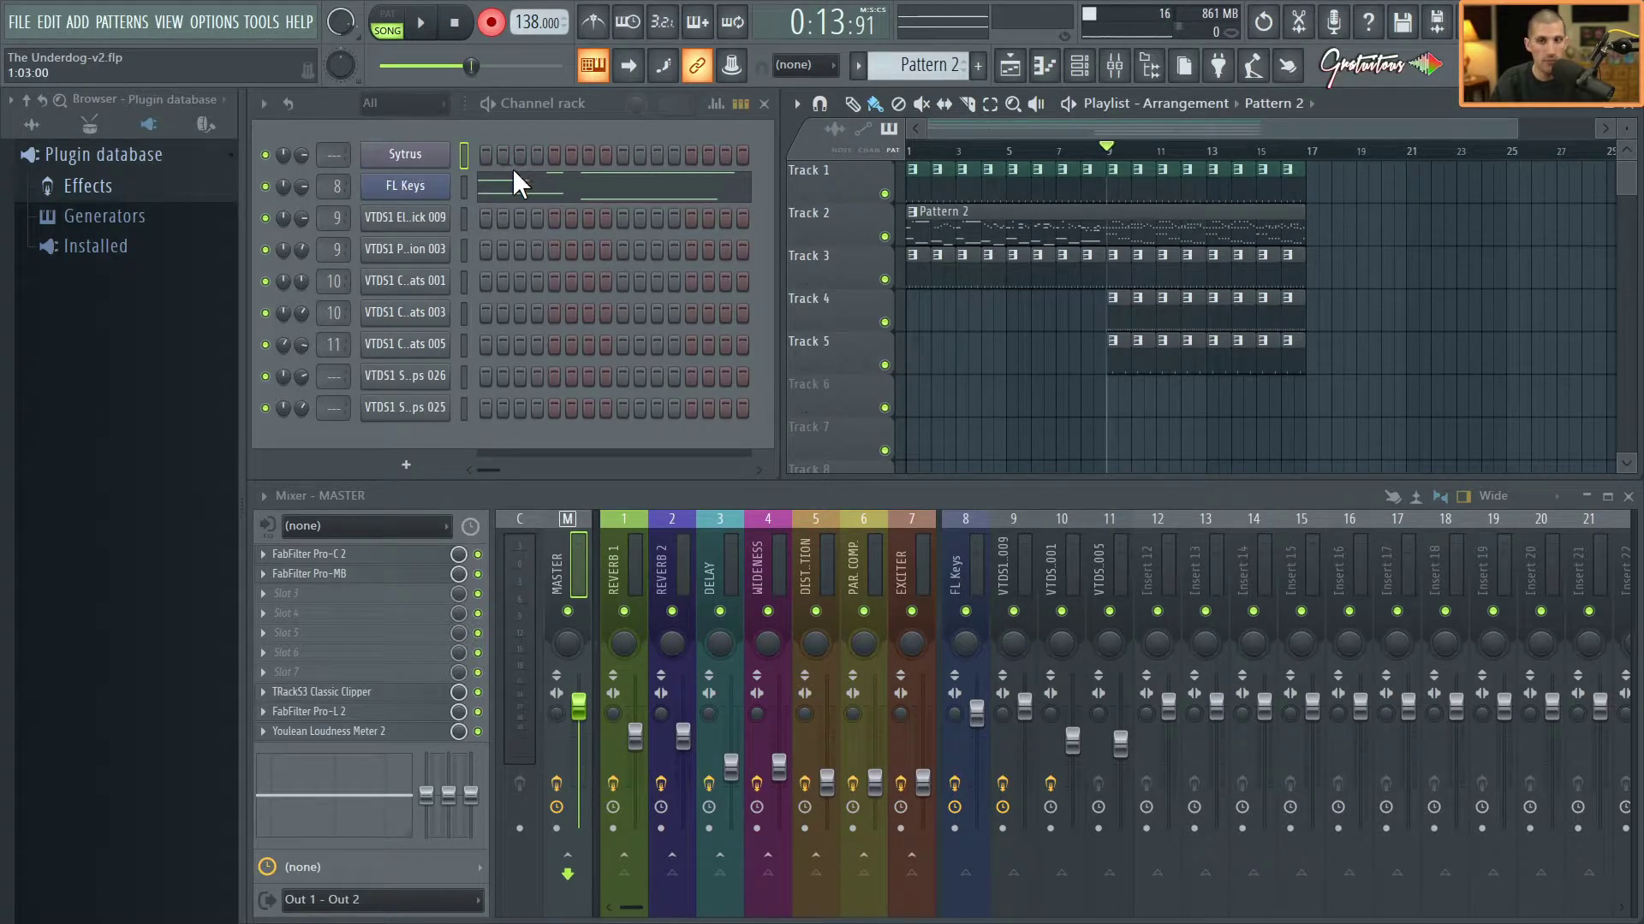
pyautogui.press('F2')
pyautogui.press('Return')
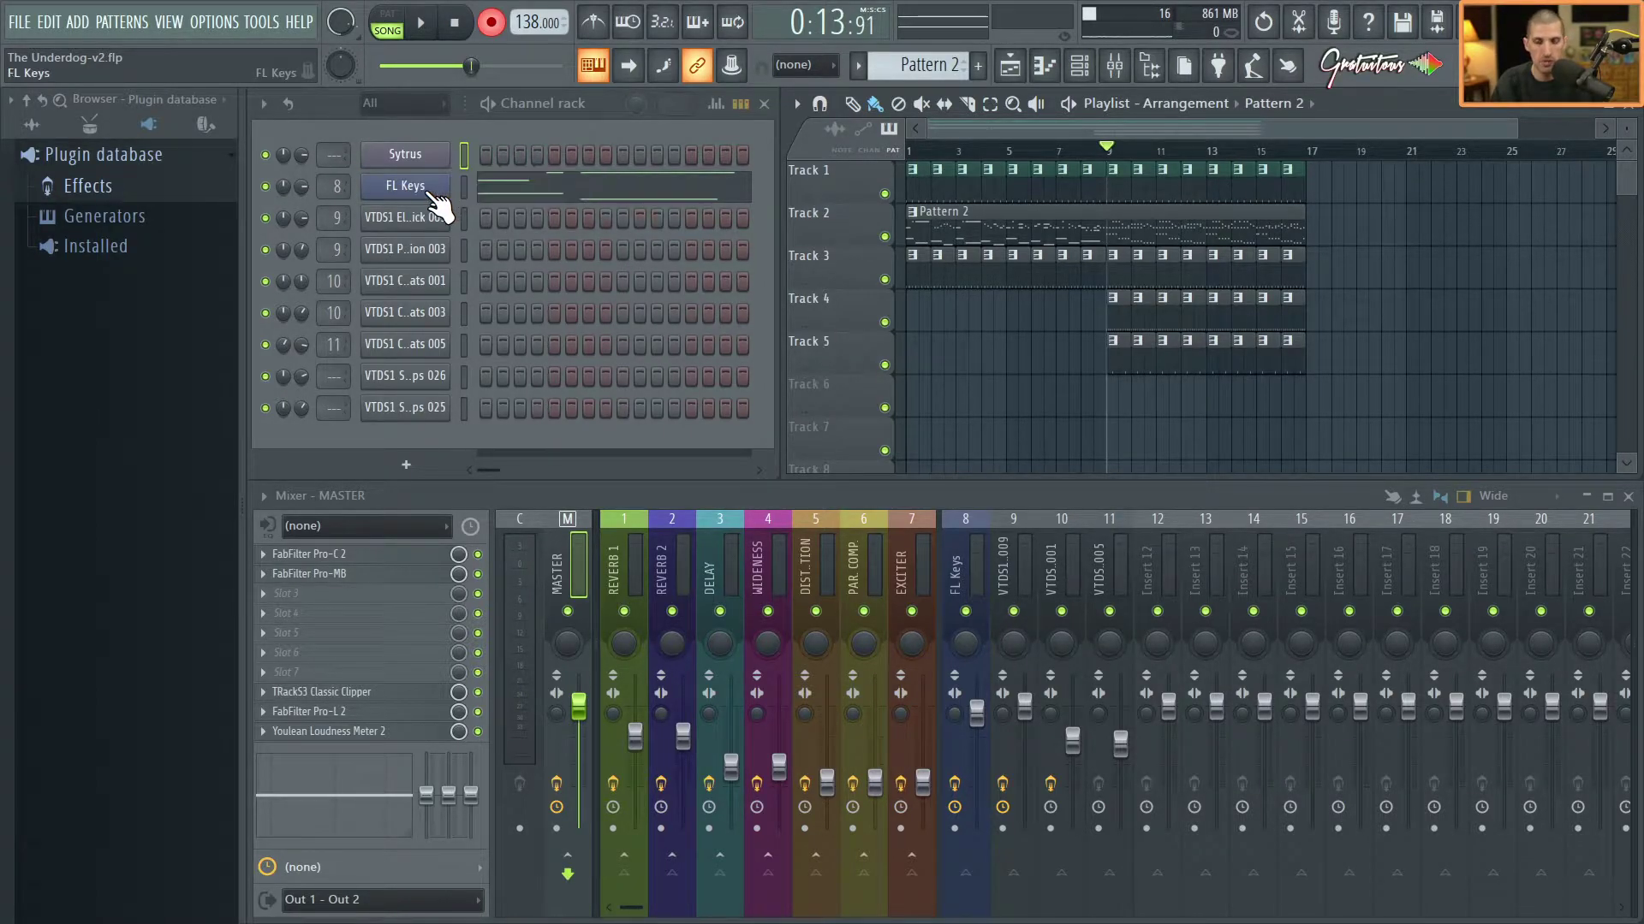
pyautogui.press('F2')
pyautogui.press('Return')
# Rename Pattern 2 as KEYS and give it a slate-blue colour.
pyautogui.press('F2')
pyautogui.write('KEYS')
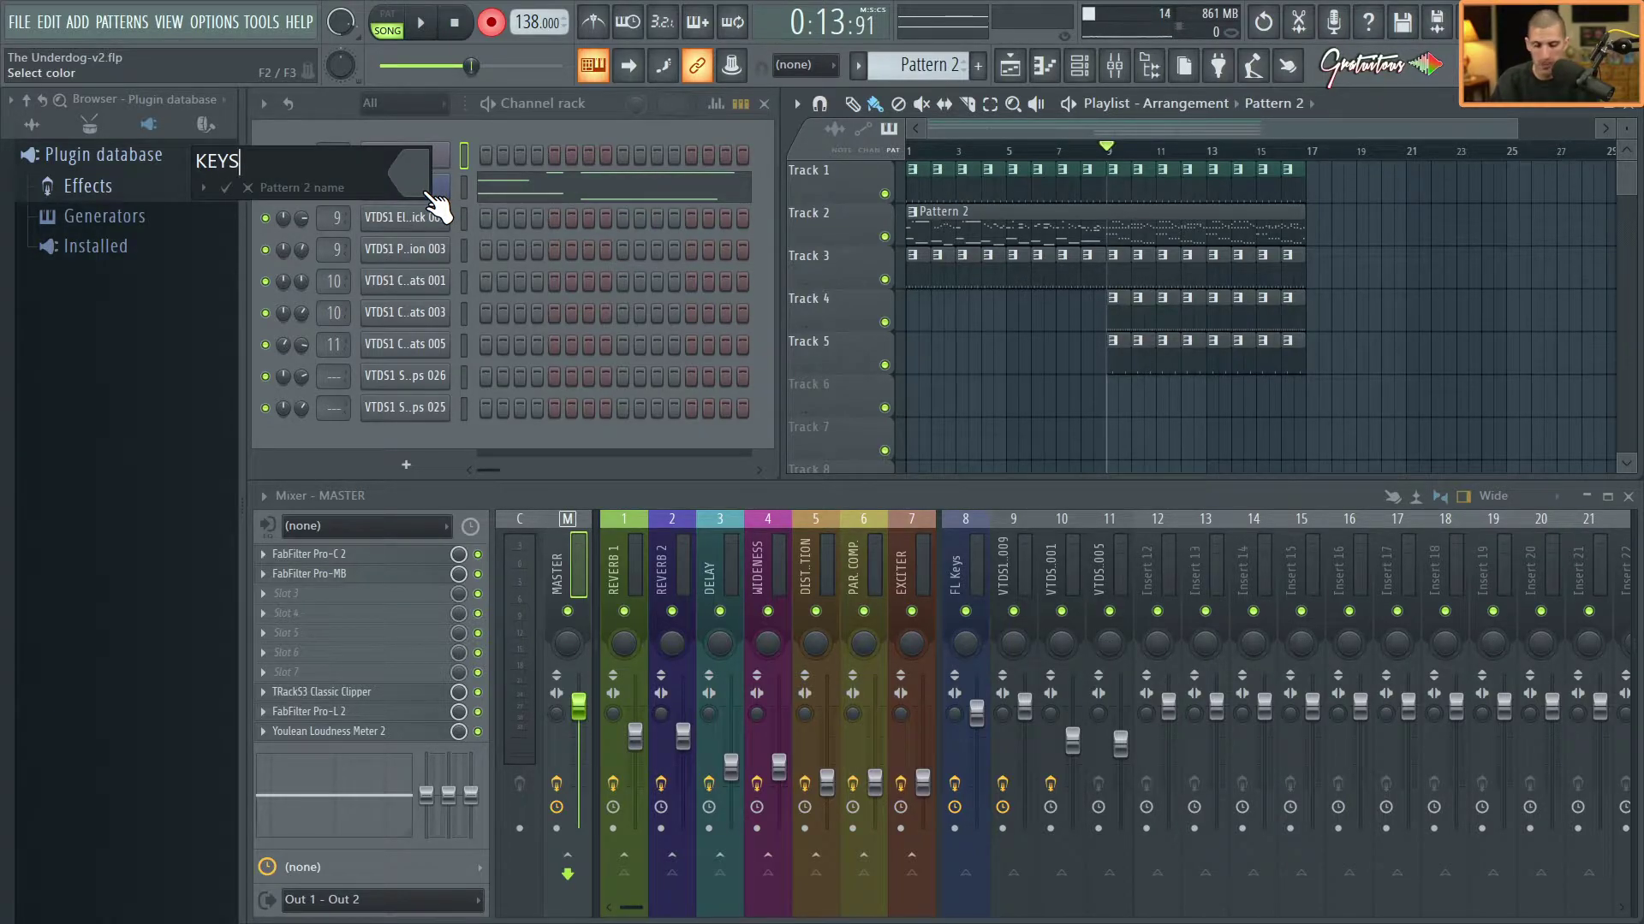
pyautogui.press('Return')
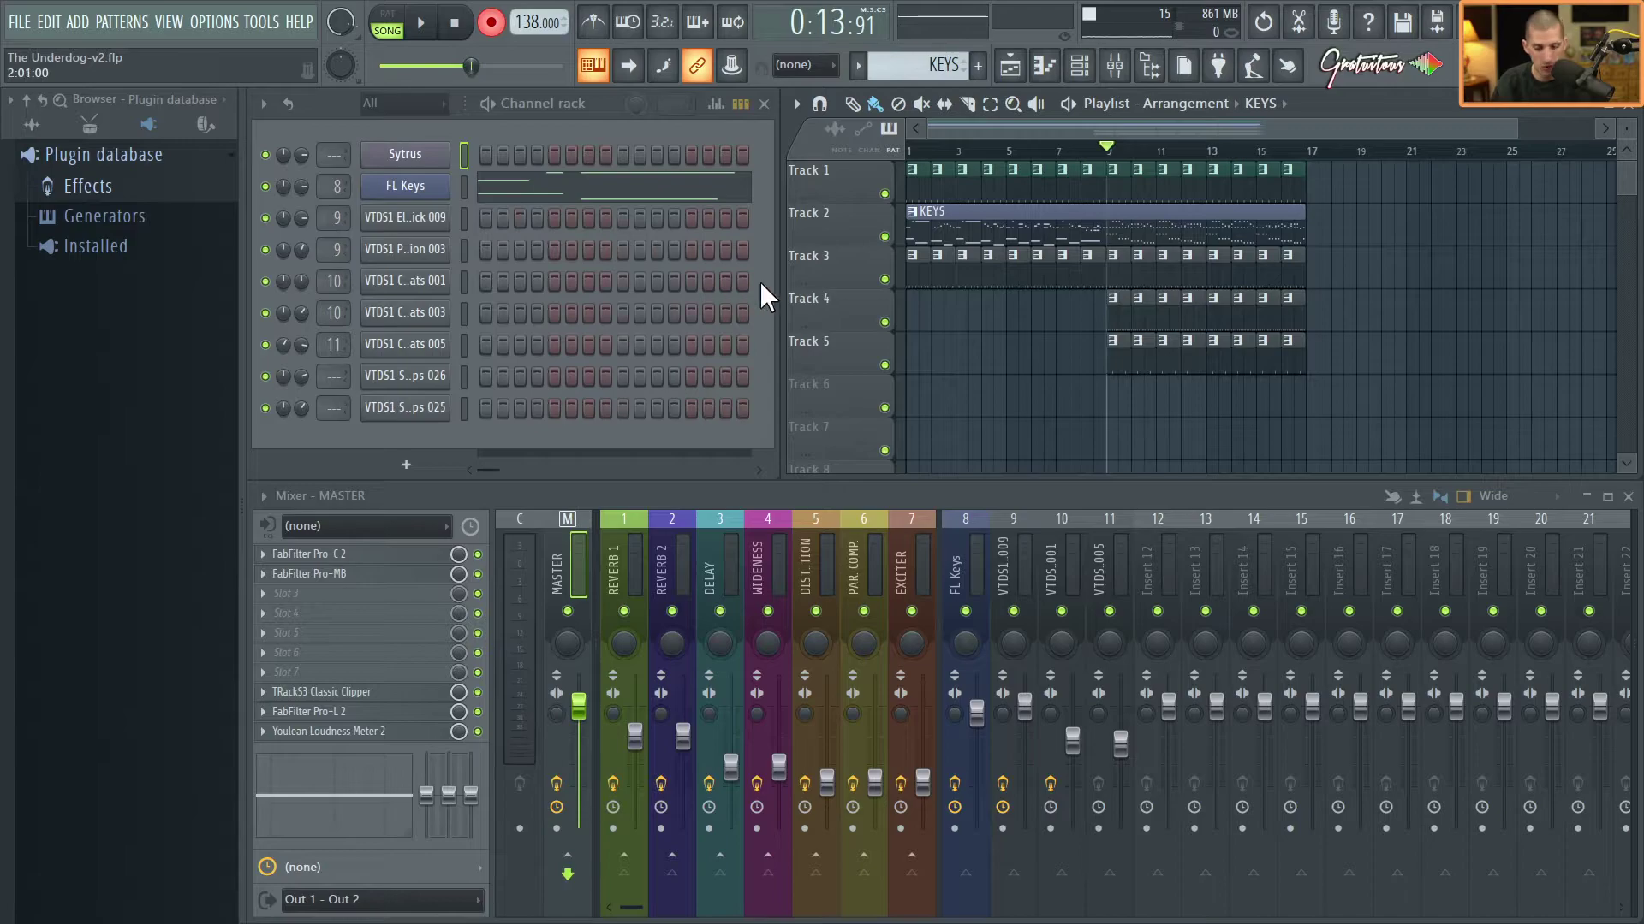
# Rename Pattern 3 as HI-HATS and cycle its random colour to a light purple.
pyautogui.press('KP_Add')
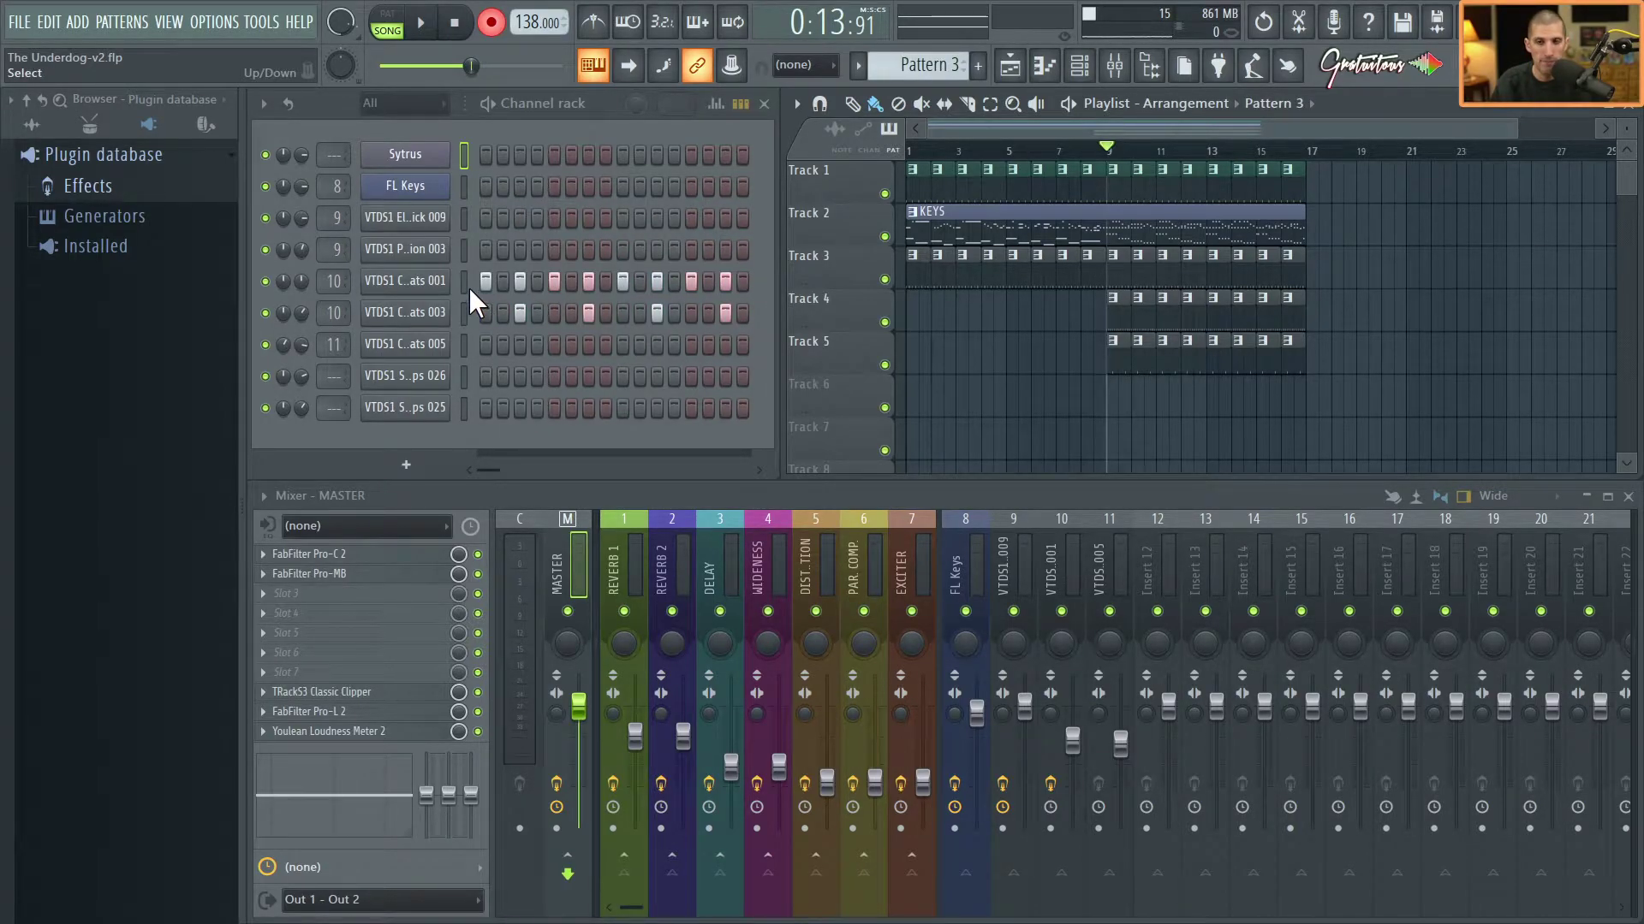
pyautogui.press('F2')
pyautogui.write('HI-HATS')
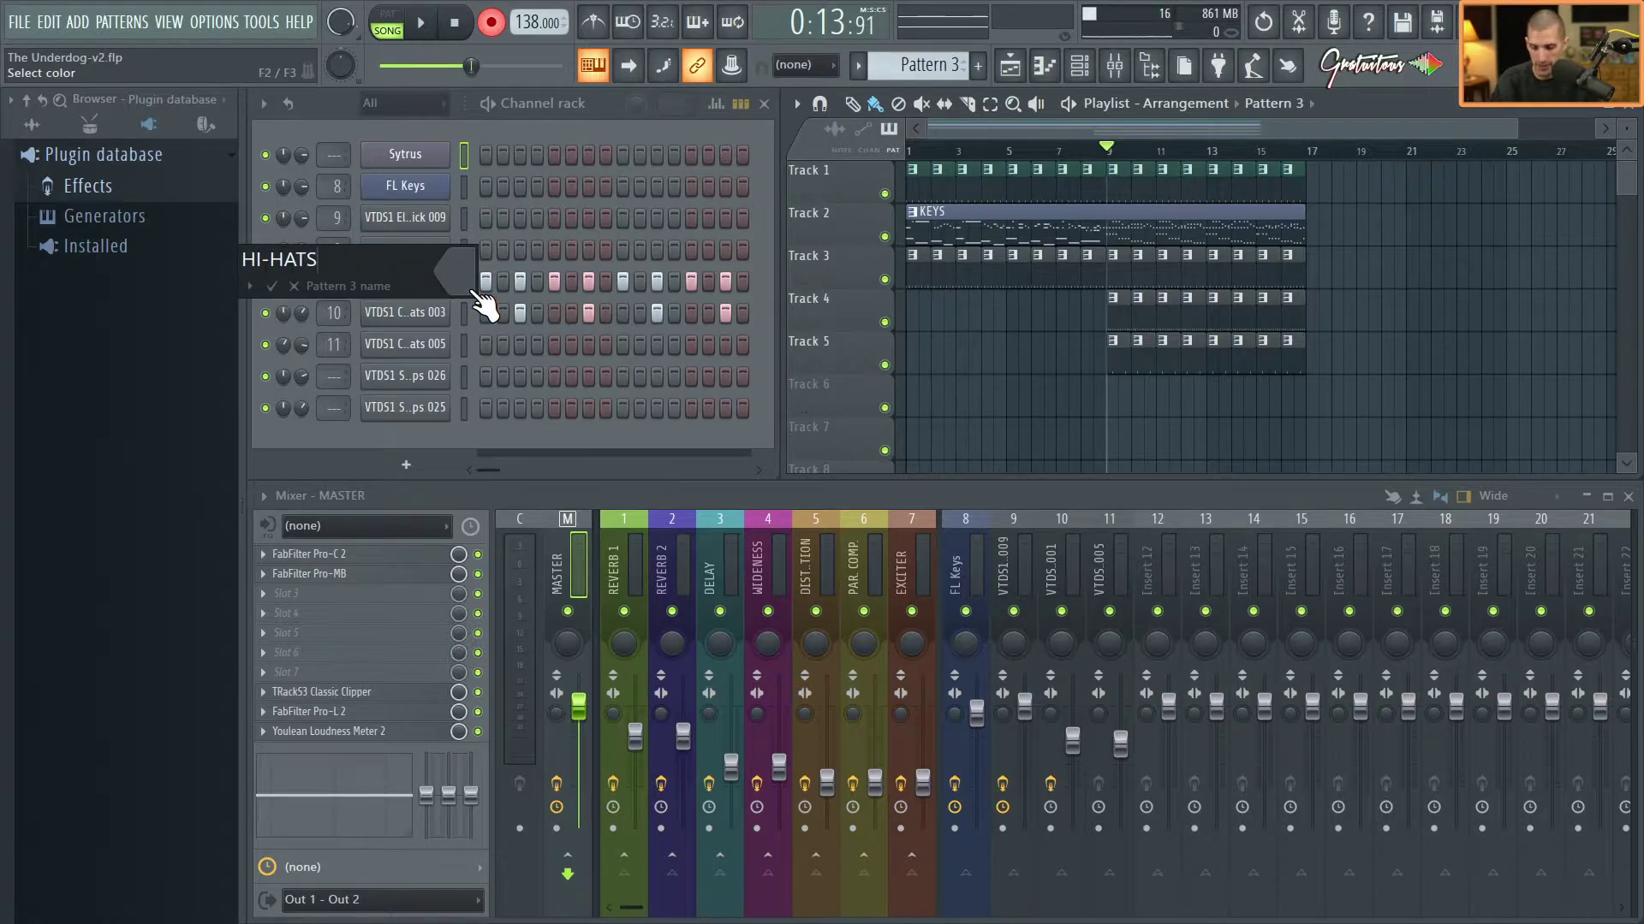
pyautogui.rightClick(458, 273)
pyautogui.rightClick(458, 272)
pyautogui.rightClick(458, 273)
pyautogui.rightClick(458, 272)
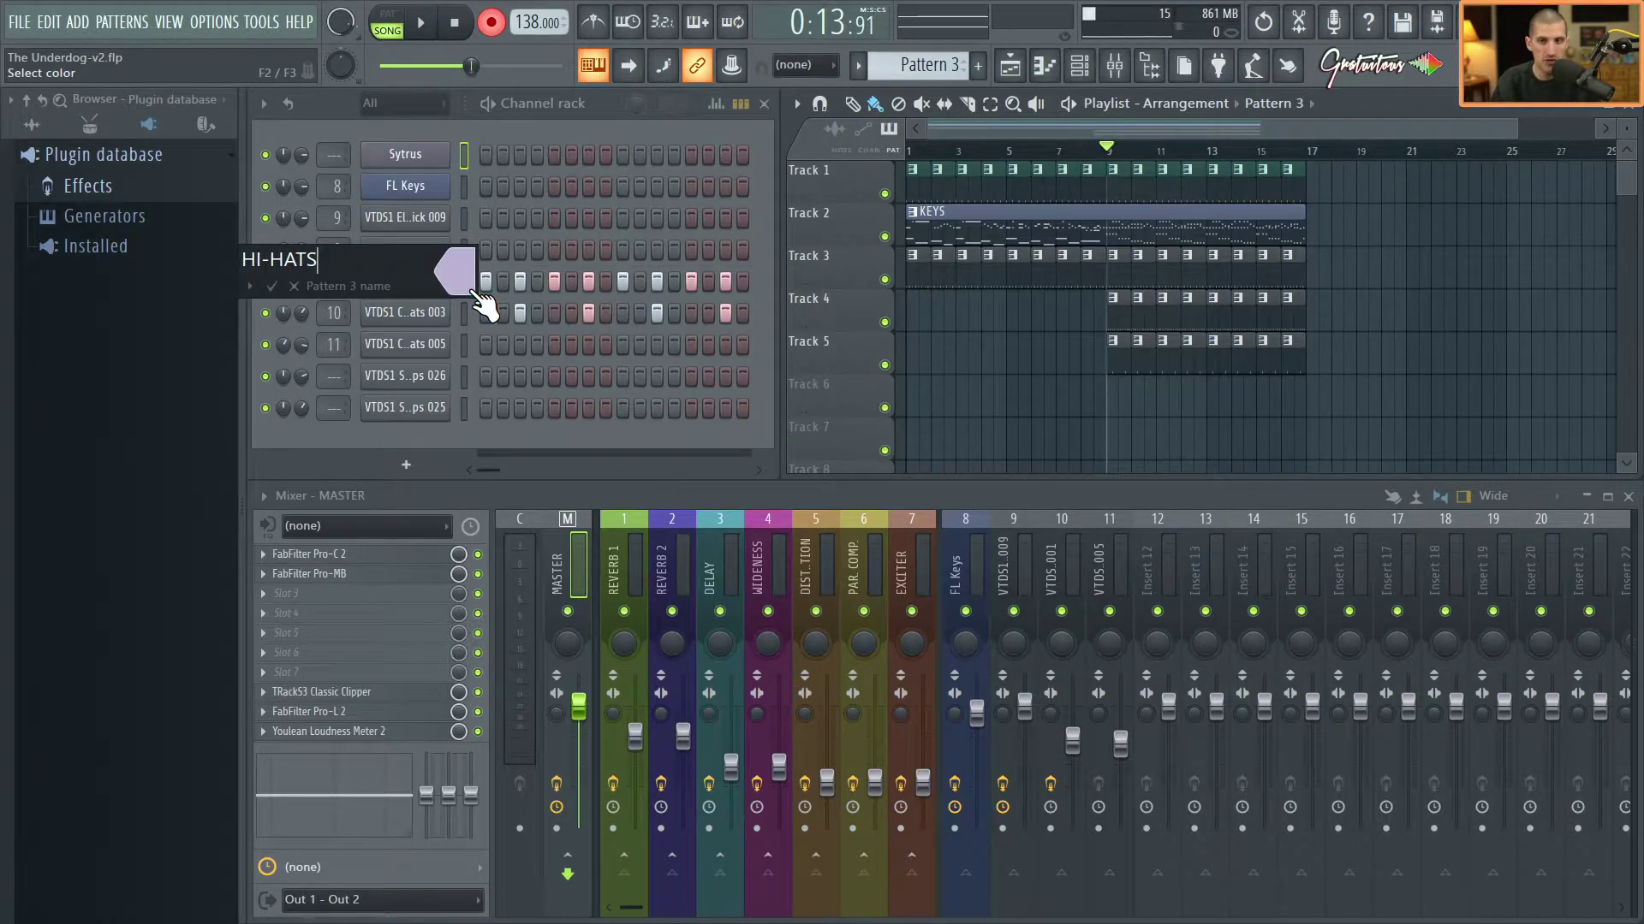
pyautogui.press('Return')
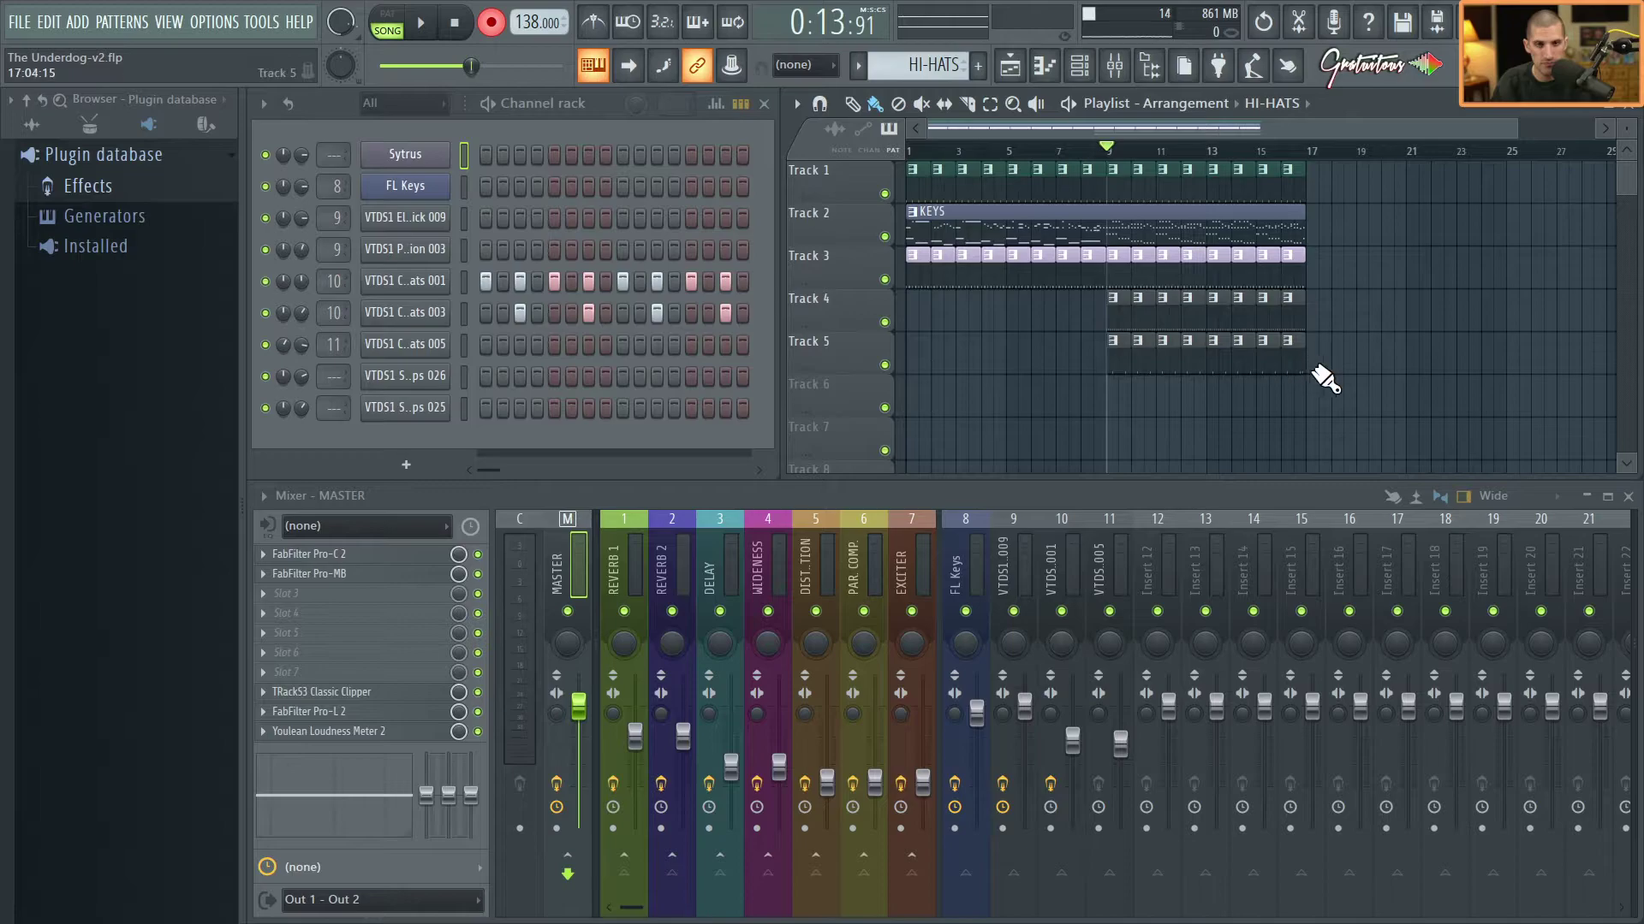
# Rename Pattern 4 on Track 4 as FAST HATS and give it a light green colour.
pyautogui.scroll(5, 1320, 377)
pyautogui.scroll(-5, 1346, 275)
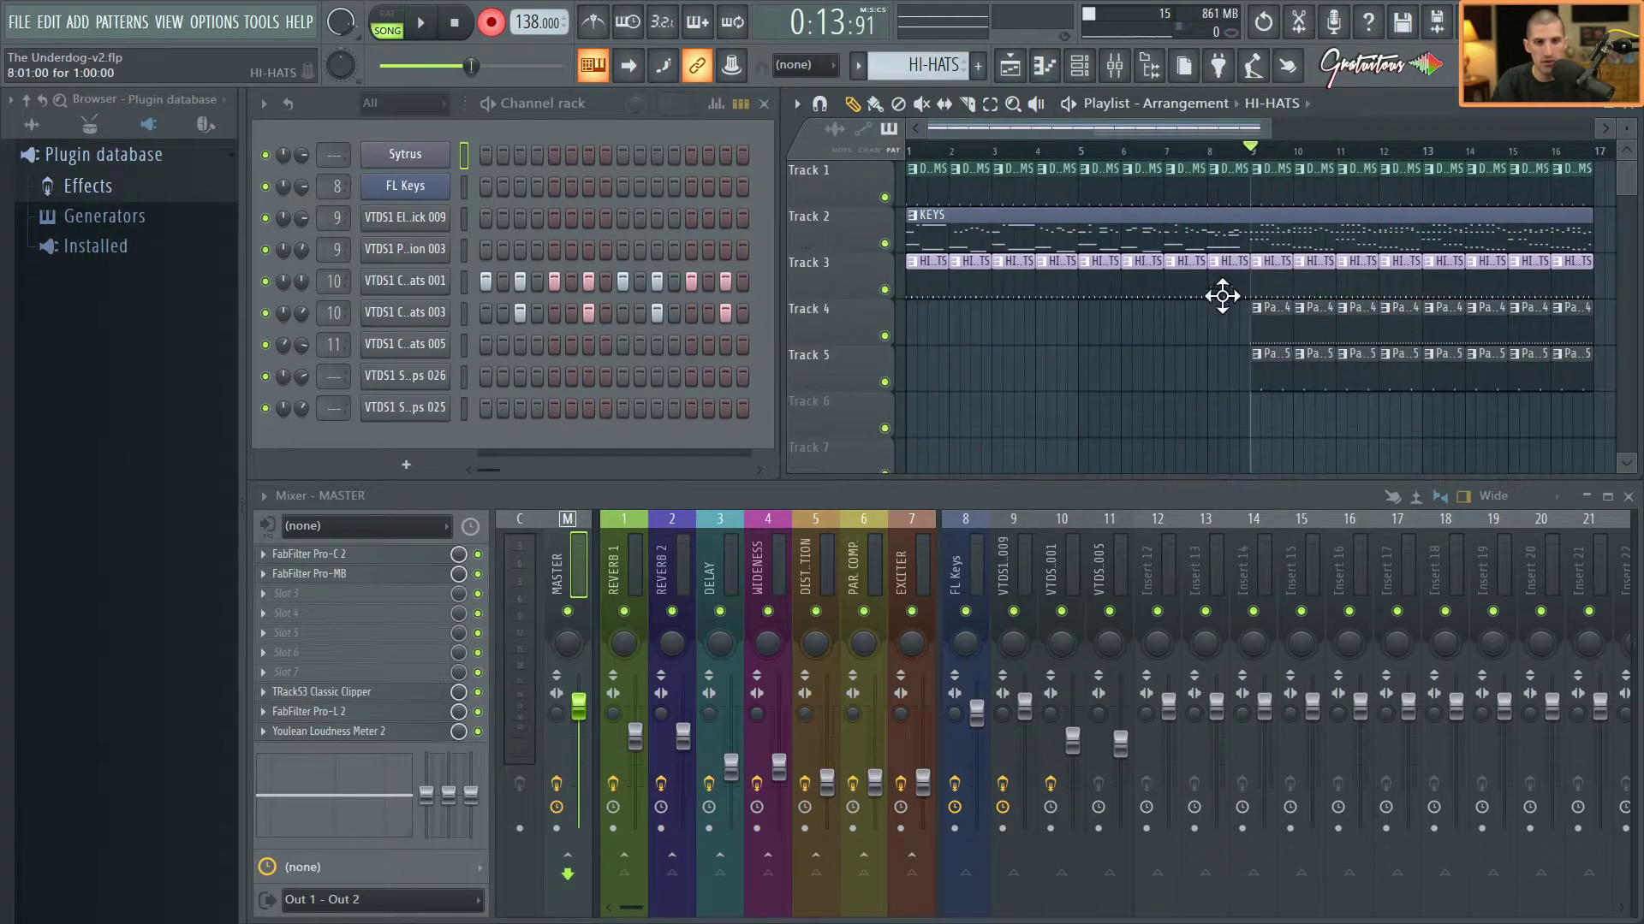
pyautogui.click(1263, 322)
pyautogui.press('F2')
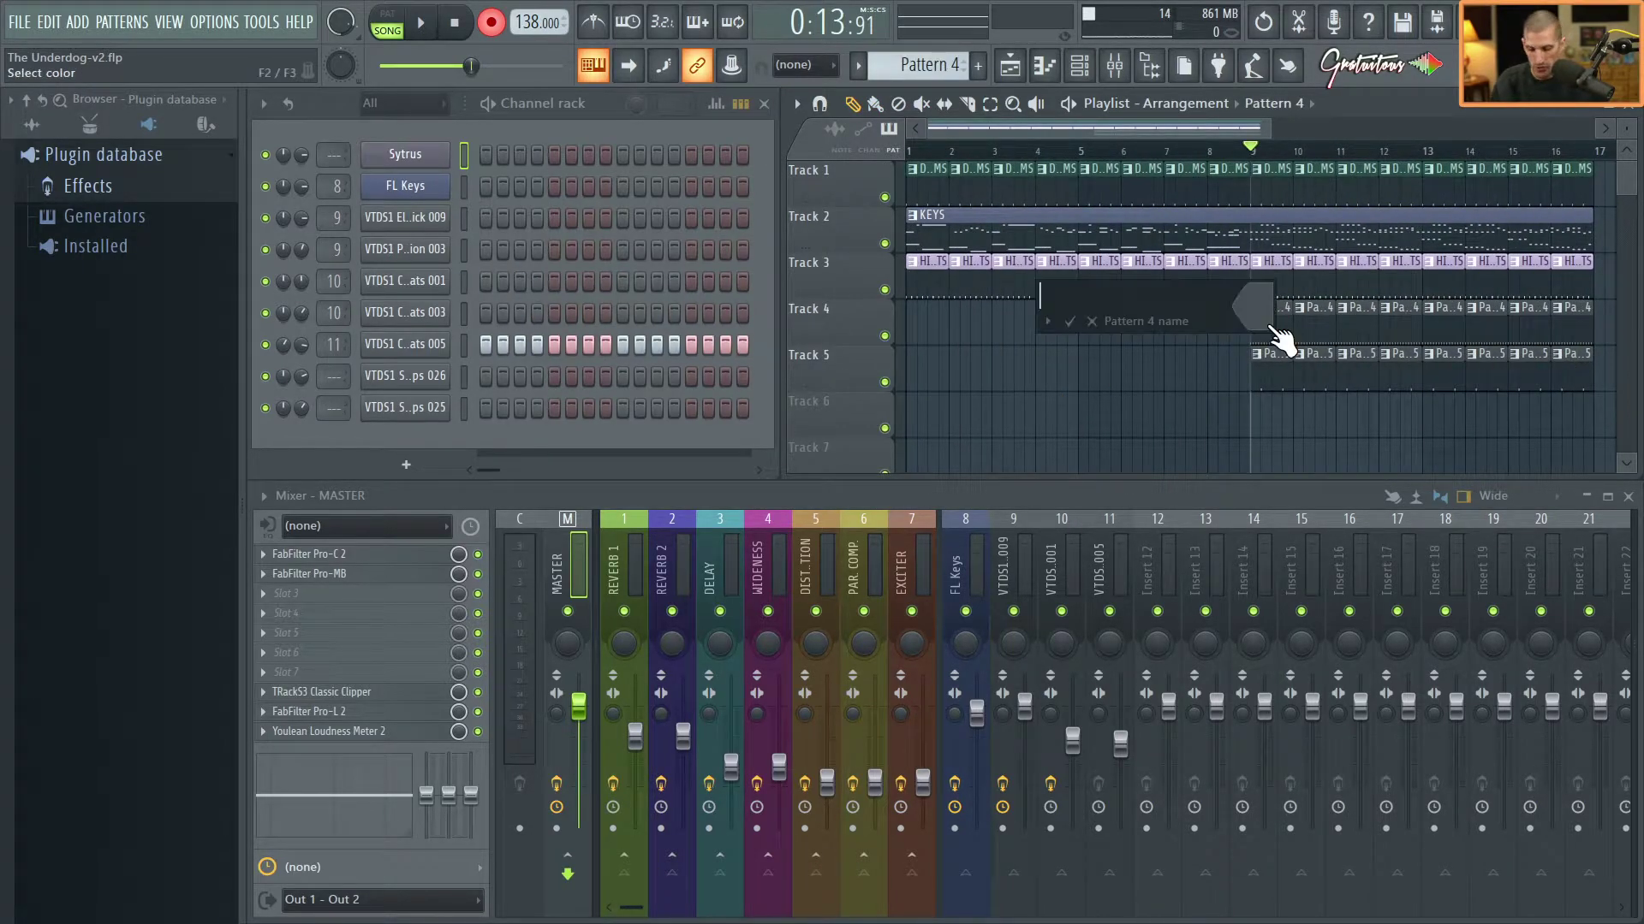
pyautogui.write('FAST HATS')
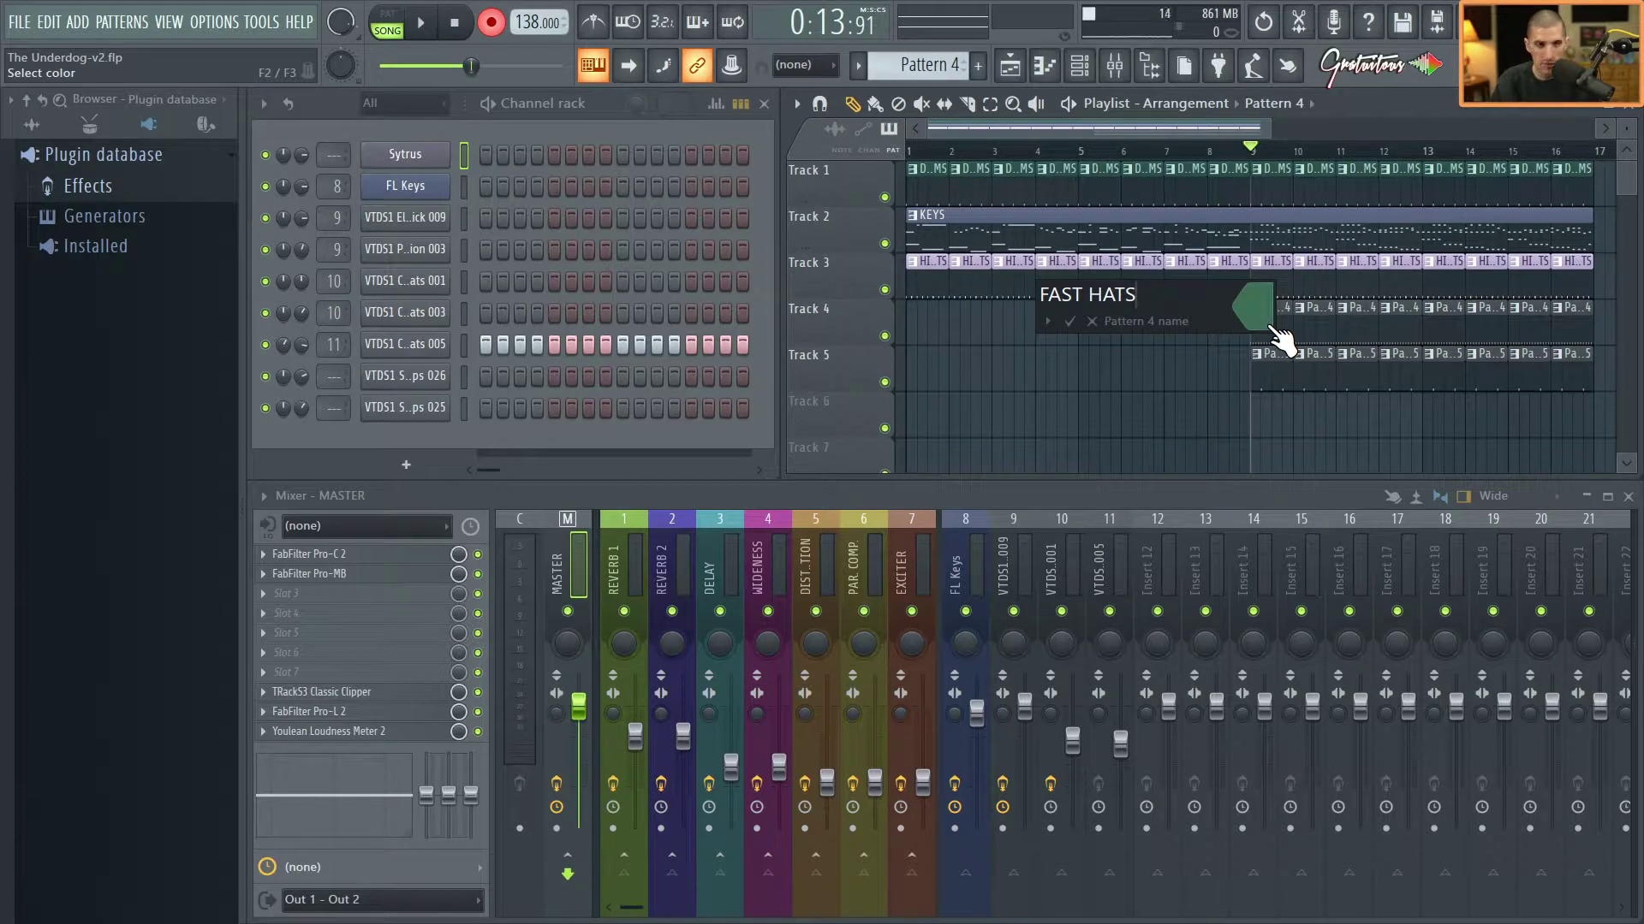
pyautogui.press('Return')
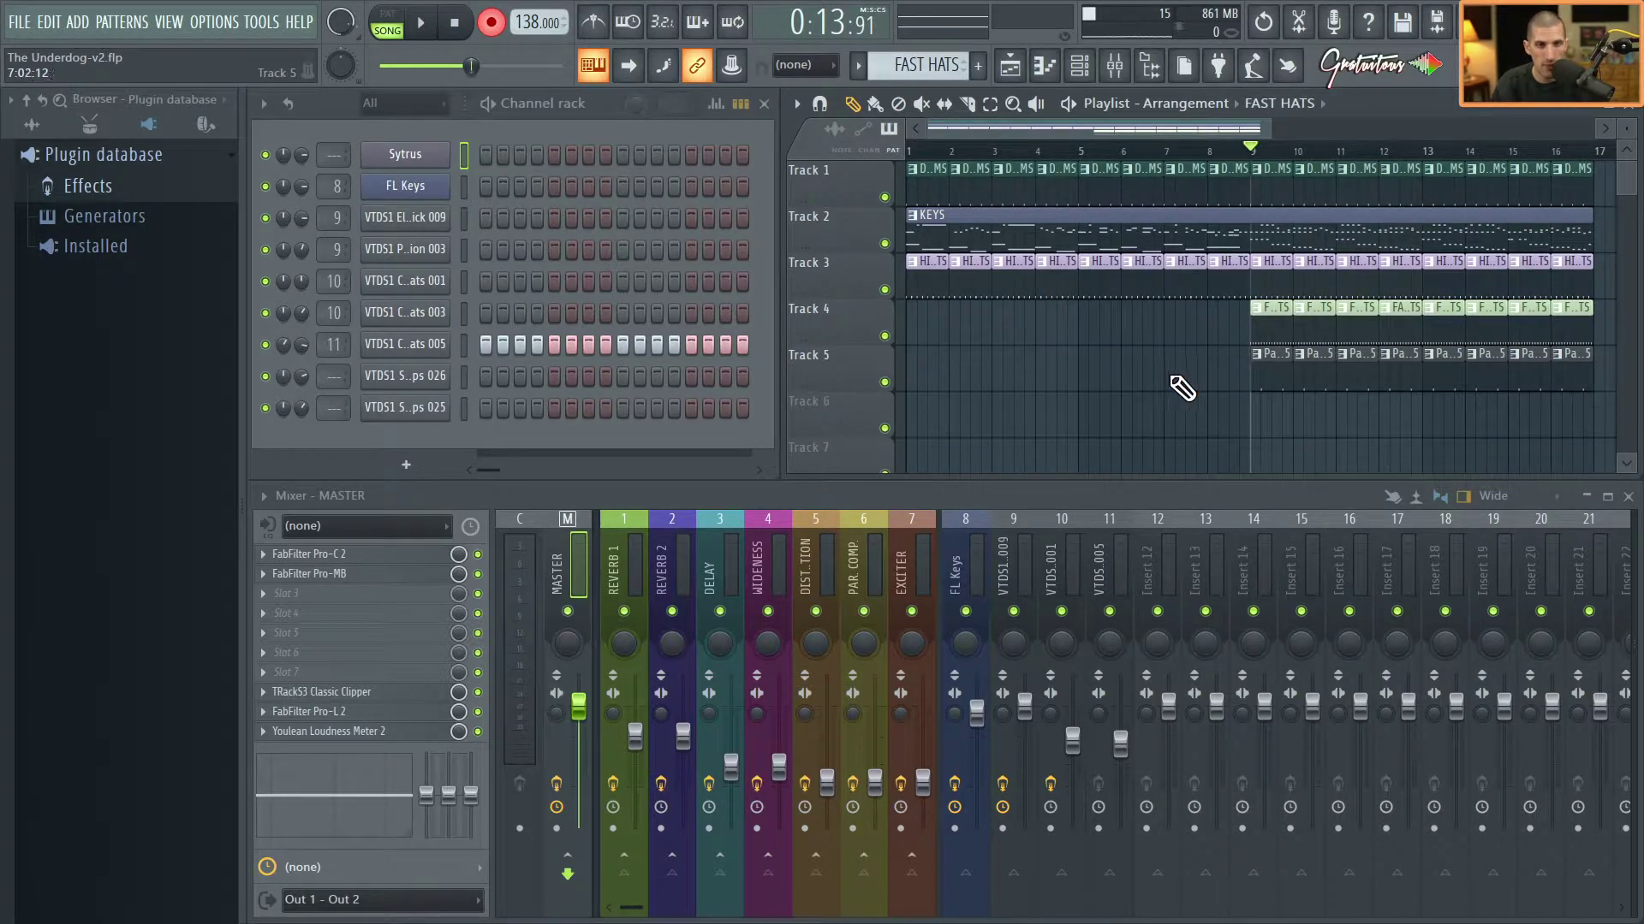
# Rename Pattern 5 on Track 5 as CLAPS and give it a pink colour.
pyautogui.click(1266, 379)
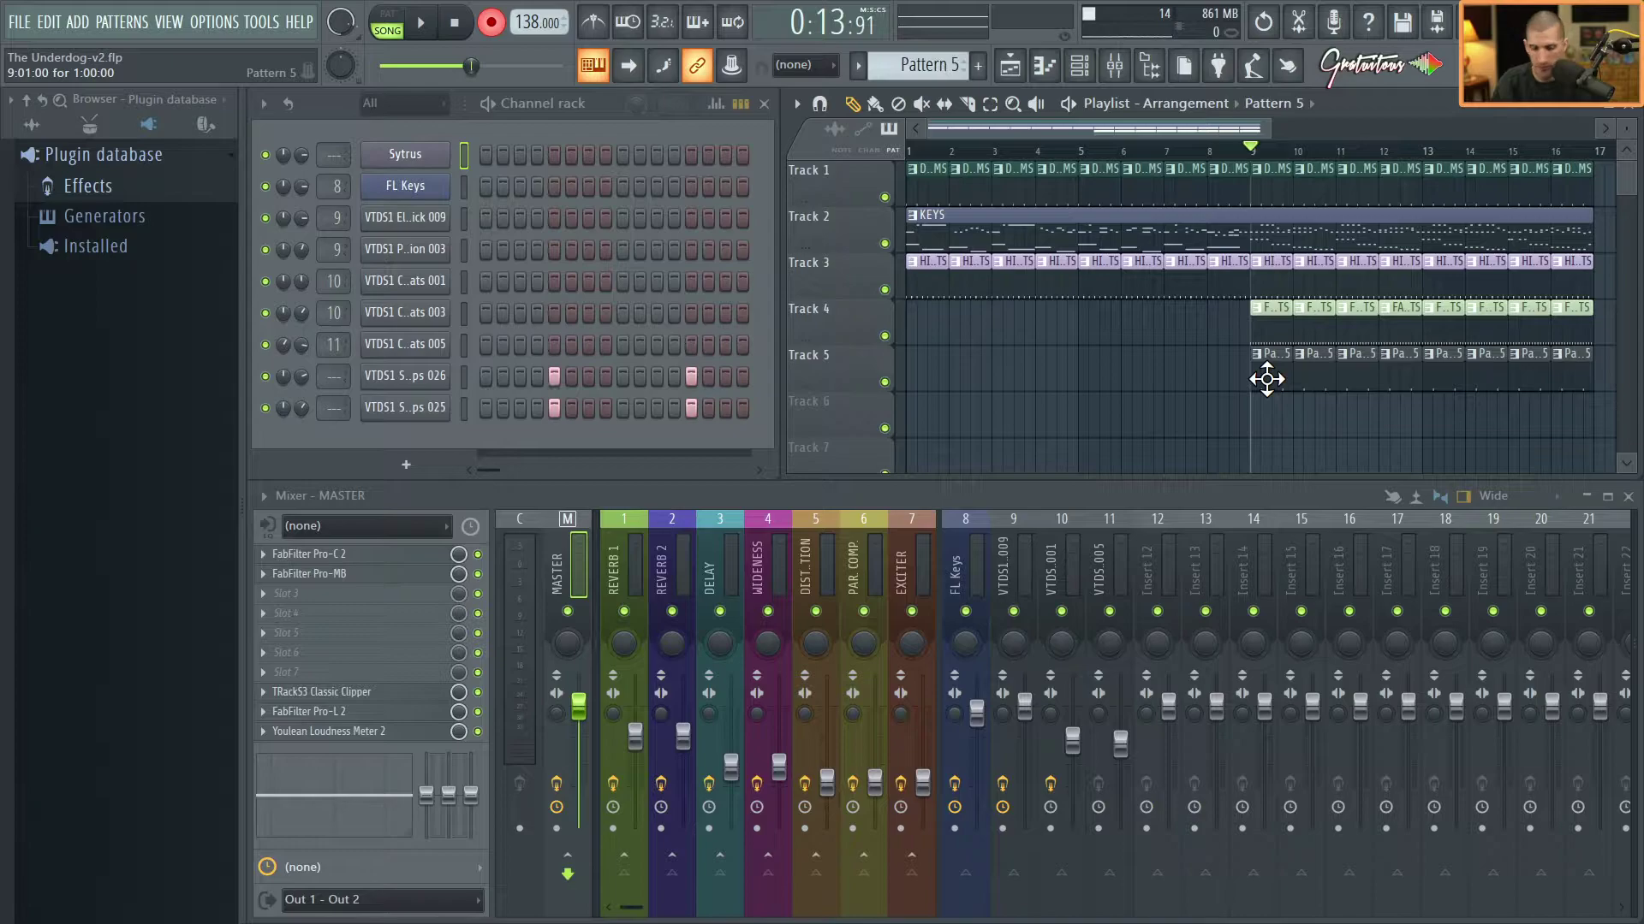
pyautogui.press('F2')
pyautogui.write('CLAPS 3')
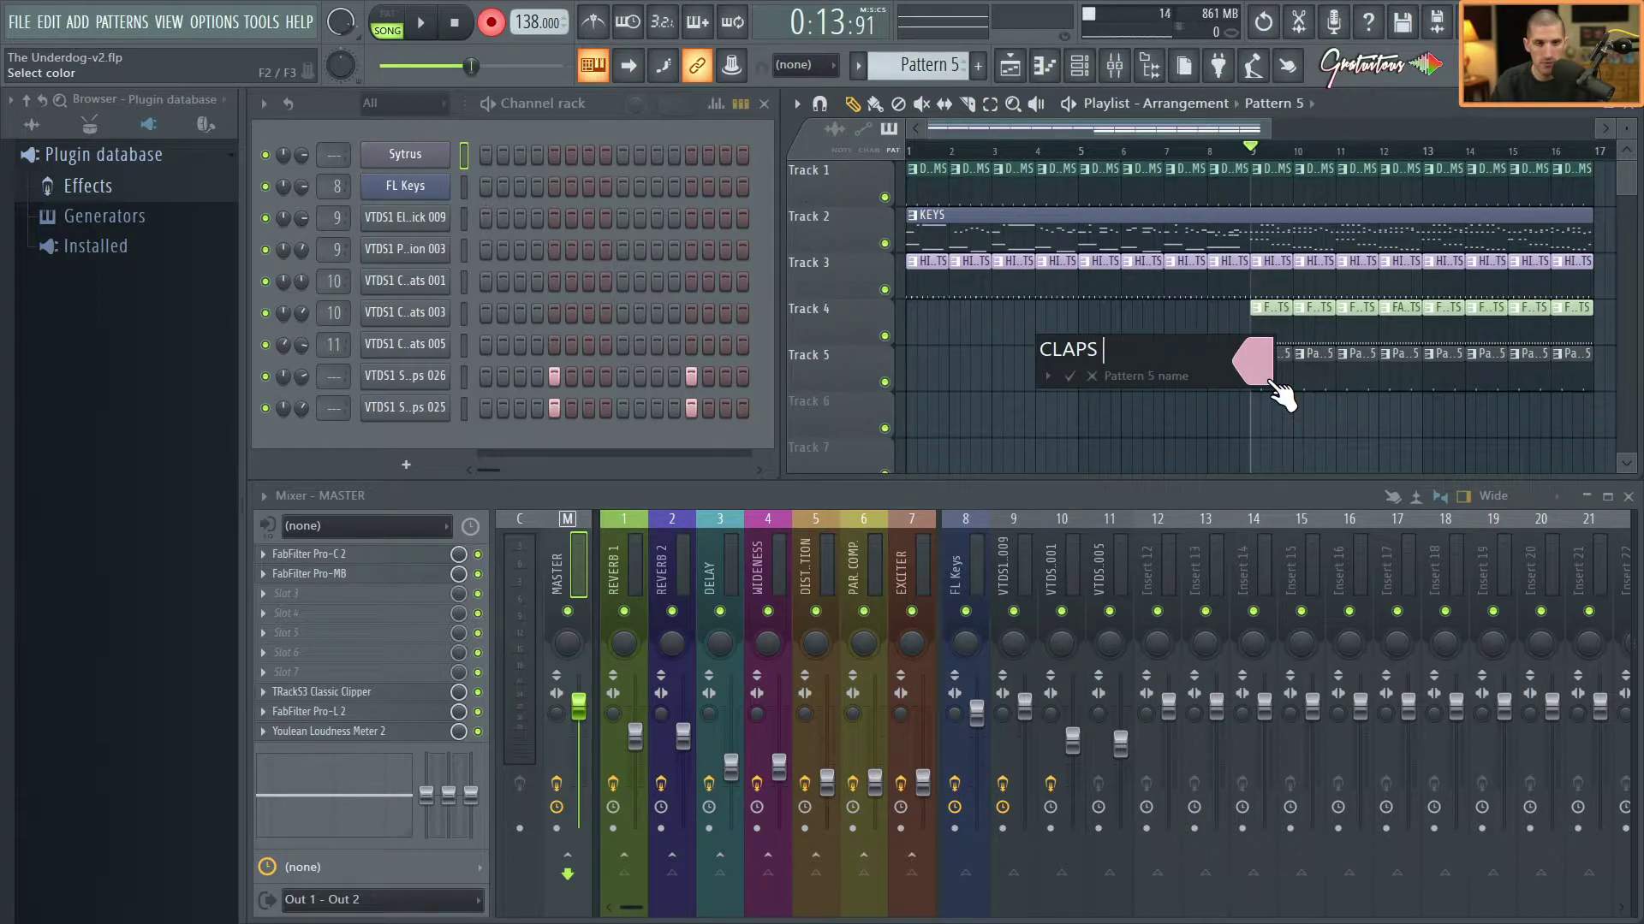
pyautogui.press('Return')
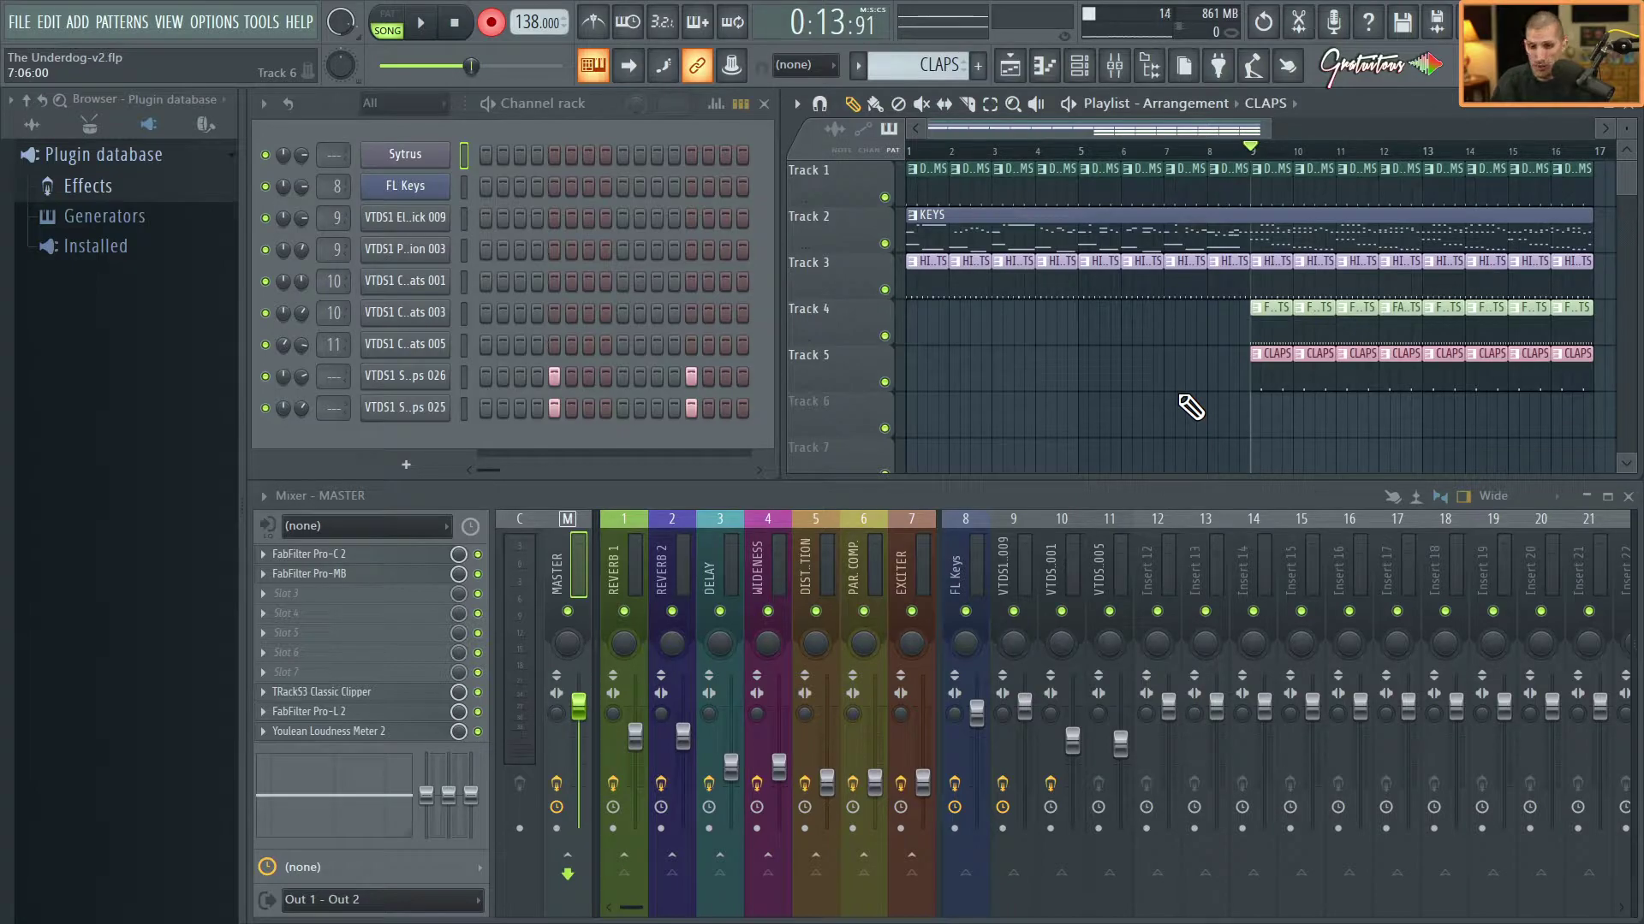
# Step between the CLAPS and STRINGS patterns and review the pattern options for finding an empty pattern, ending on STRINGS.
pyautogui.press('KP_Add')
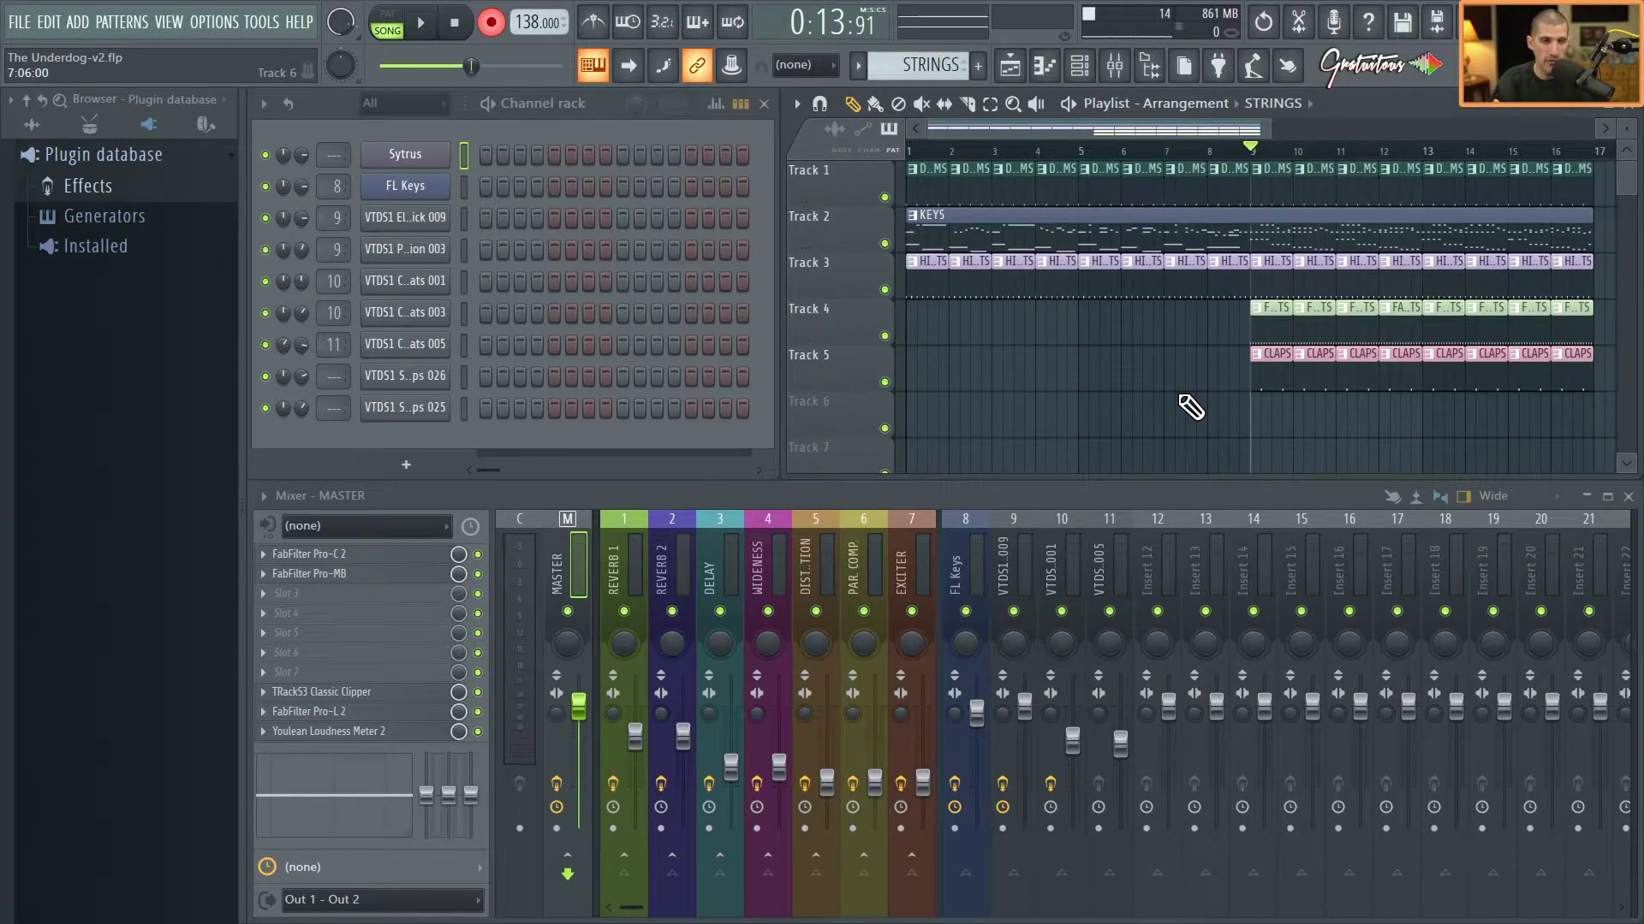
pyautogui.press('KP_Subtract')
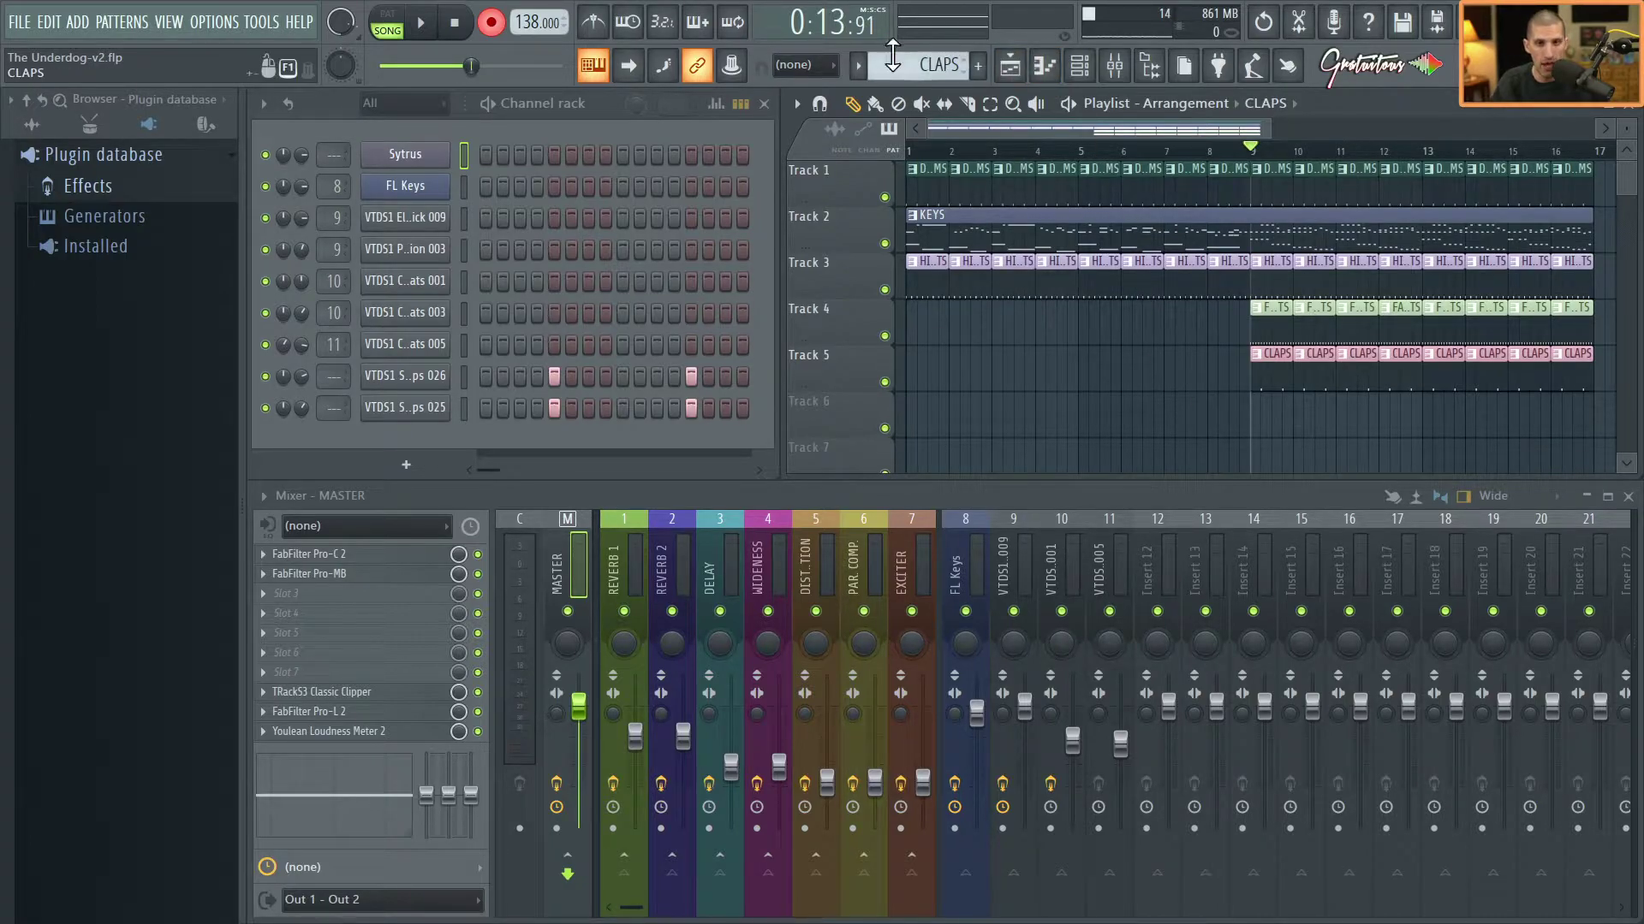
pyautogui.click(857, 65)
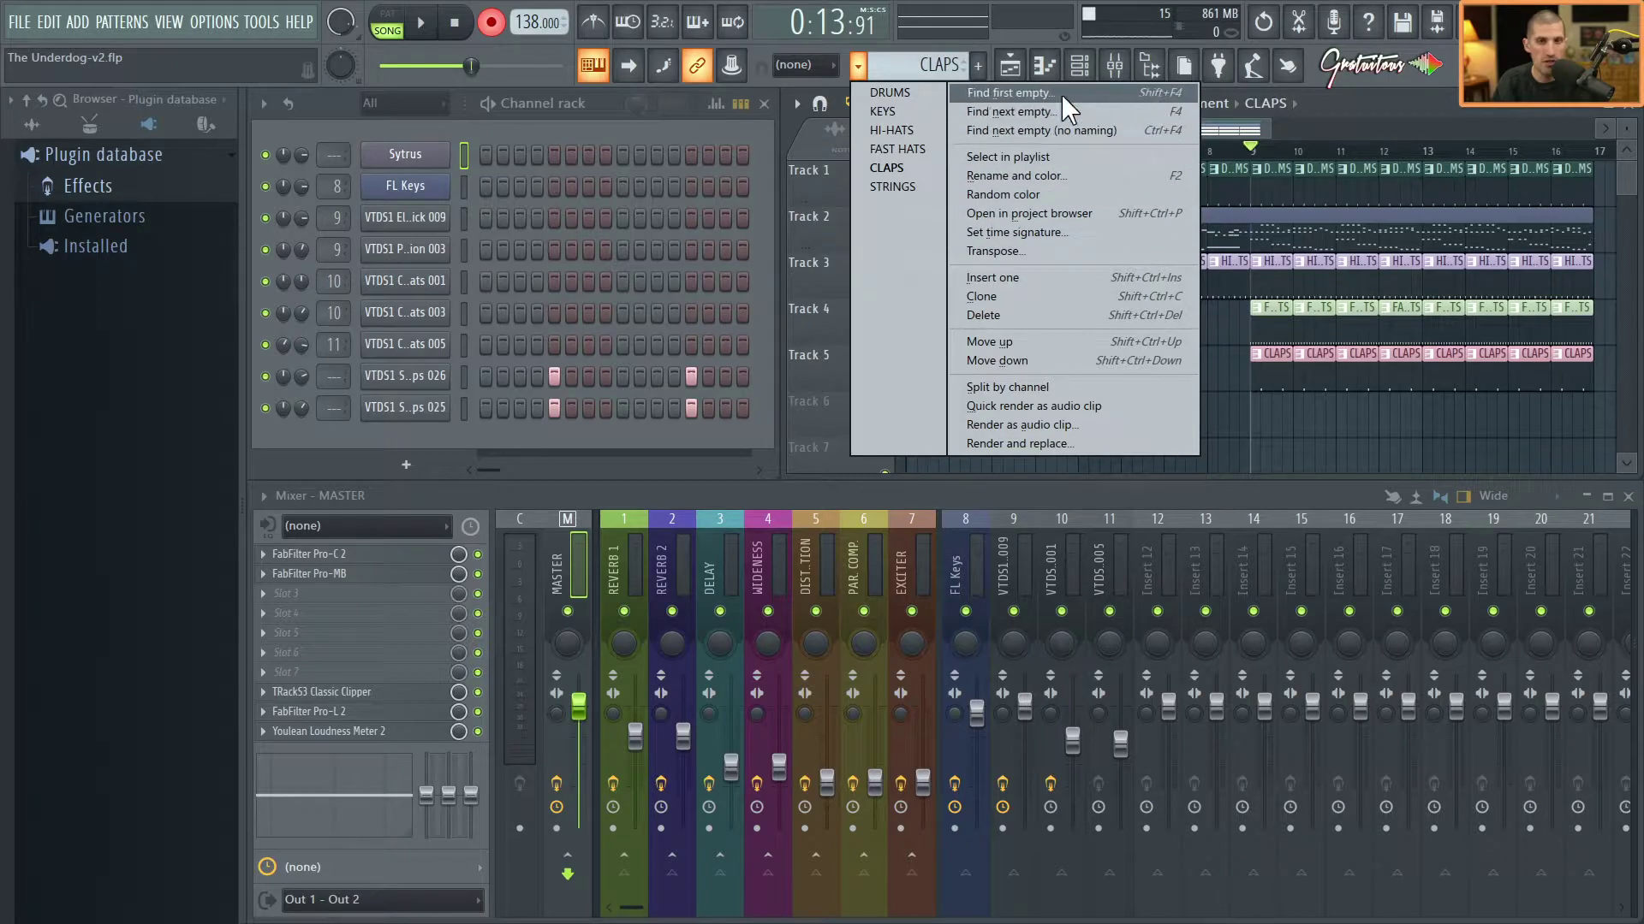
pyautogui.click(856, 65)
pyautogui.click(857, 65)
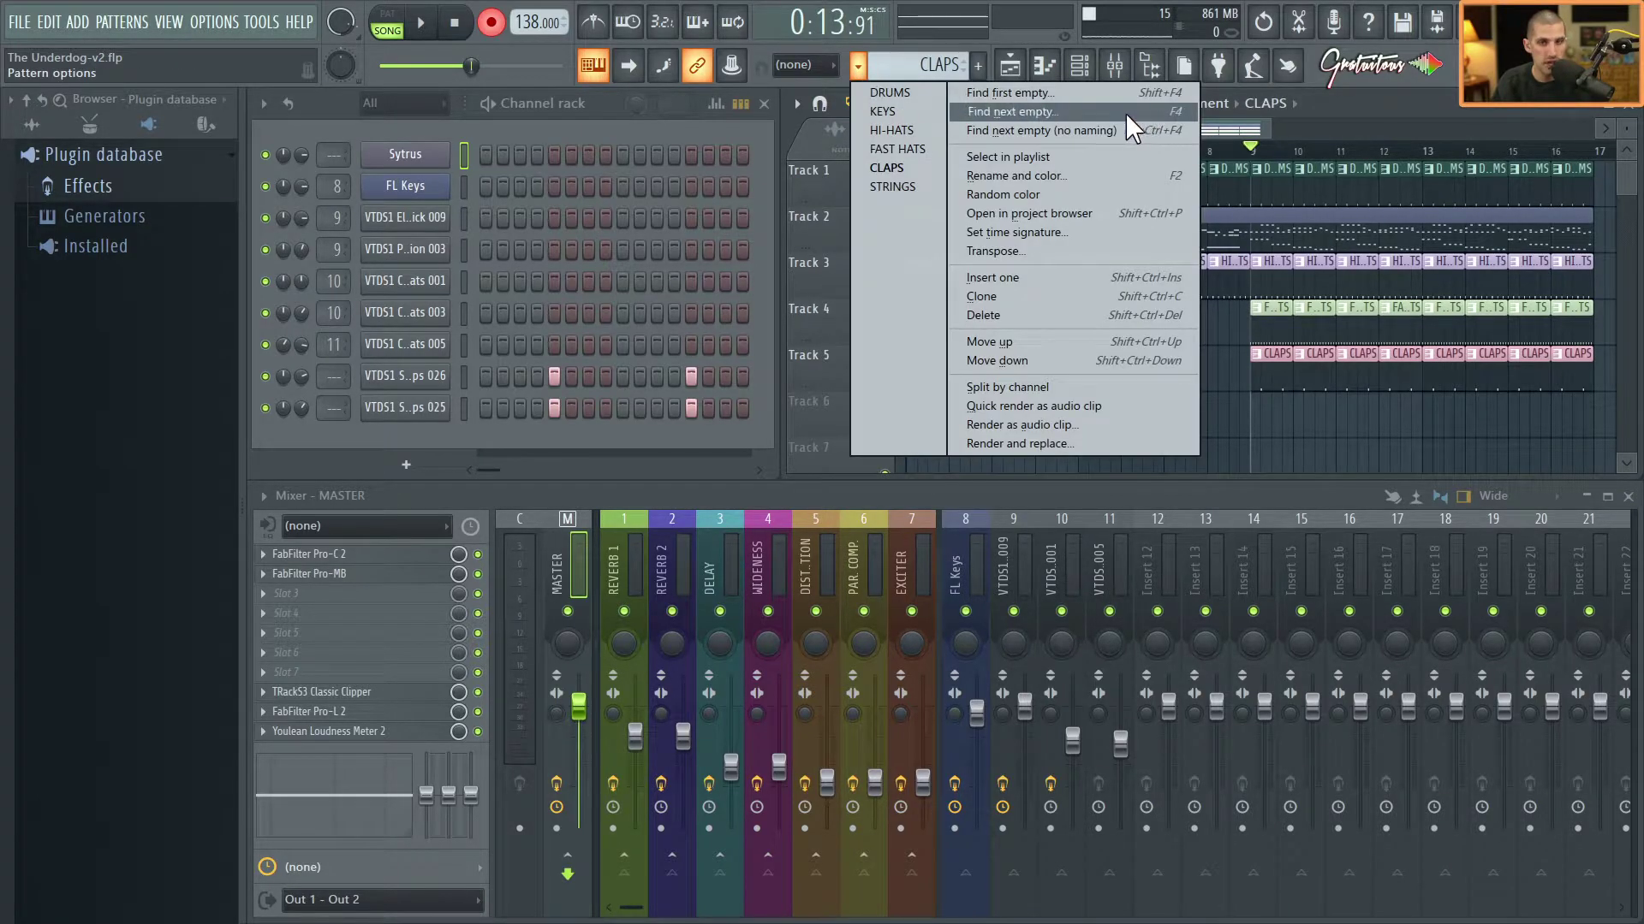
pyautogui.click(1379, 99)
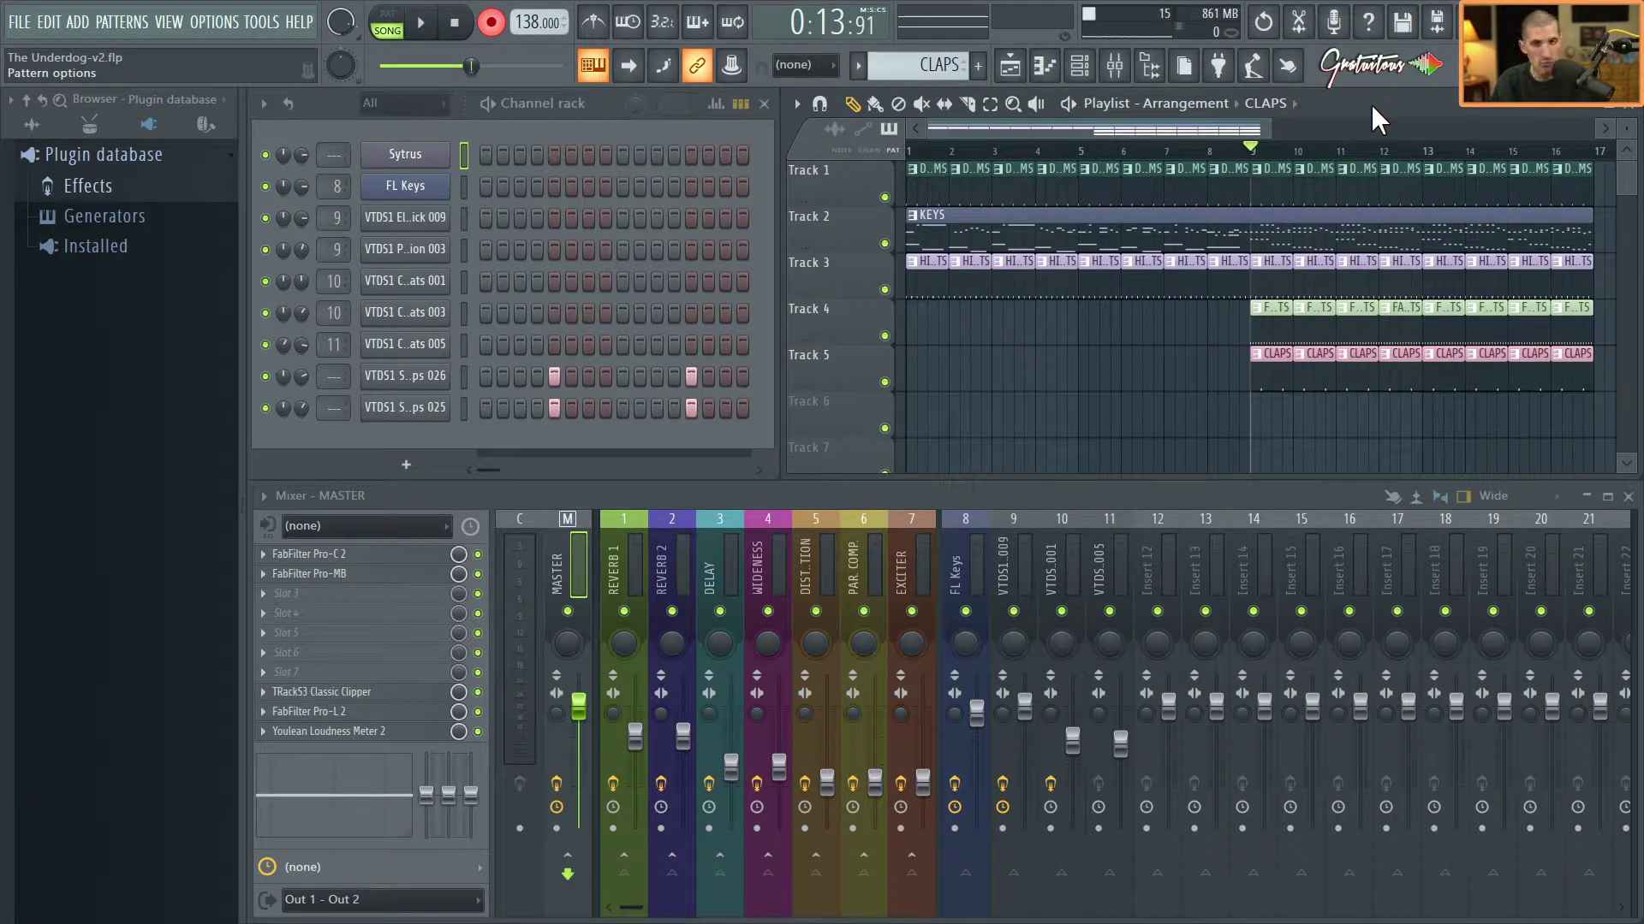
pyautogui.press('KP_Add')
pyautogui.press('KP_Add')
pyautogui.press('KP_Add')
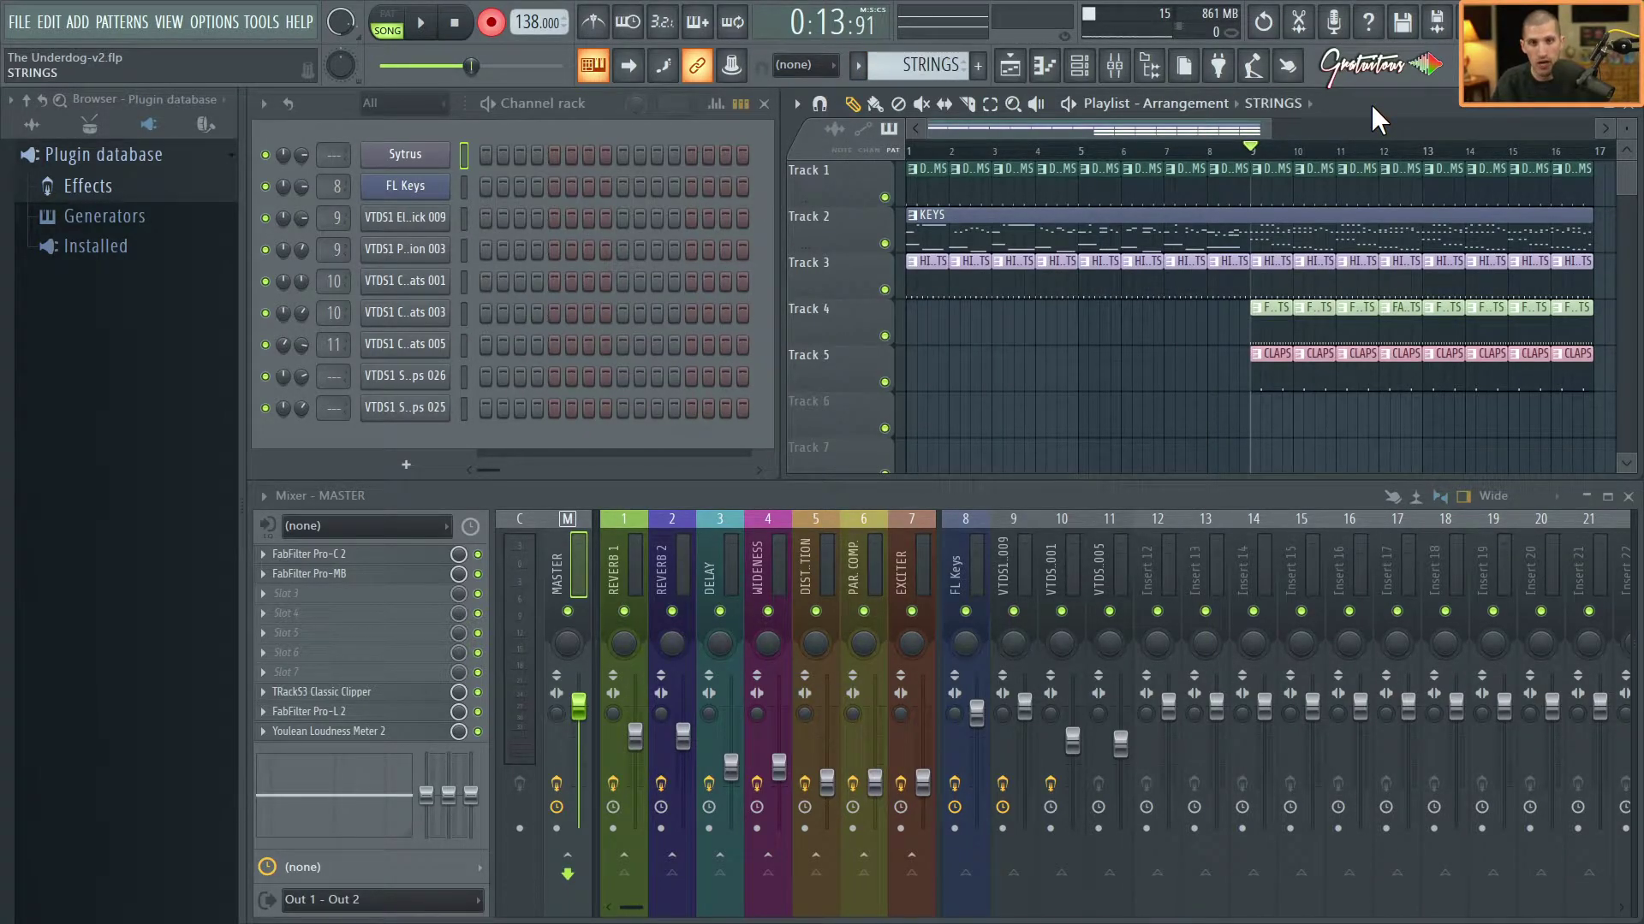
# Delete the STRINGS pattern from the project and confirm the deletion.
pyautogui.click(857, 65)
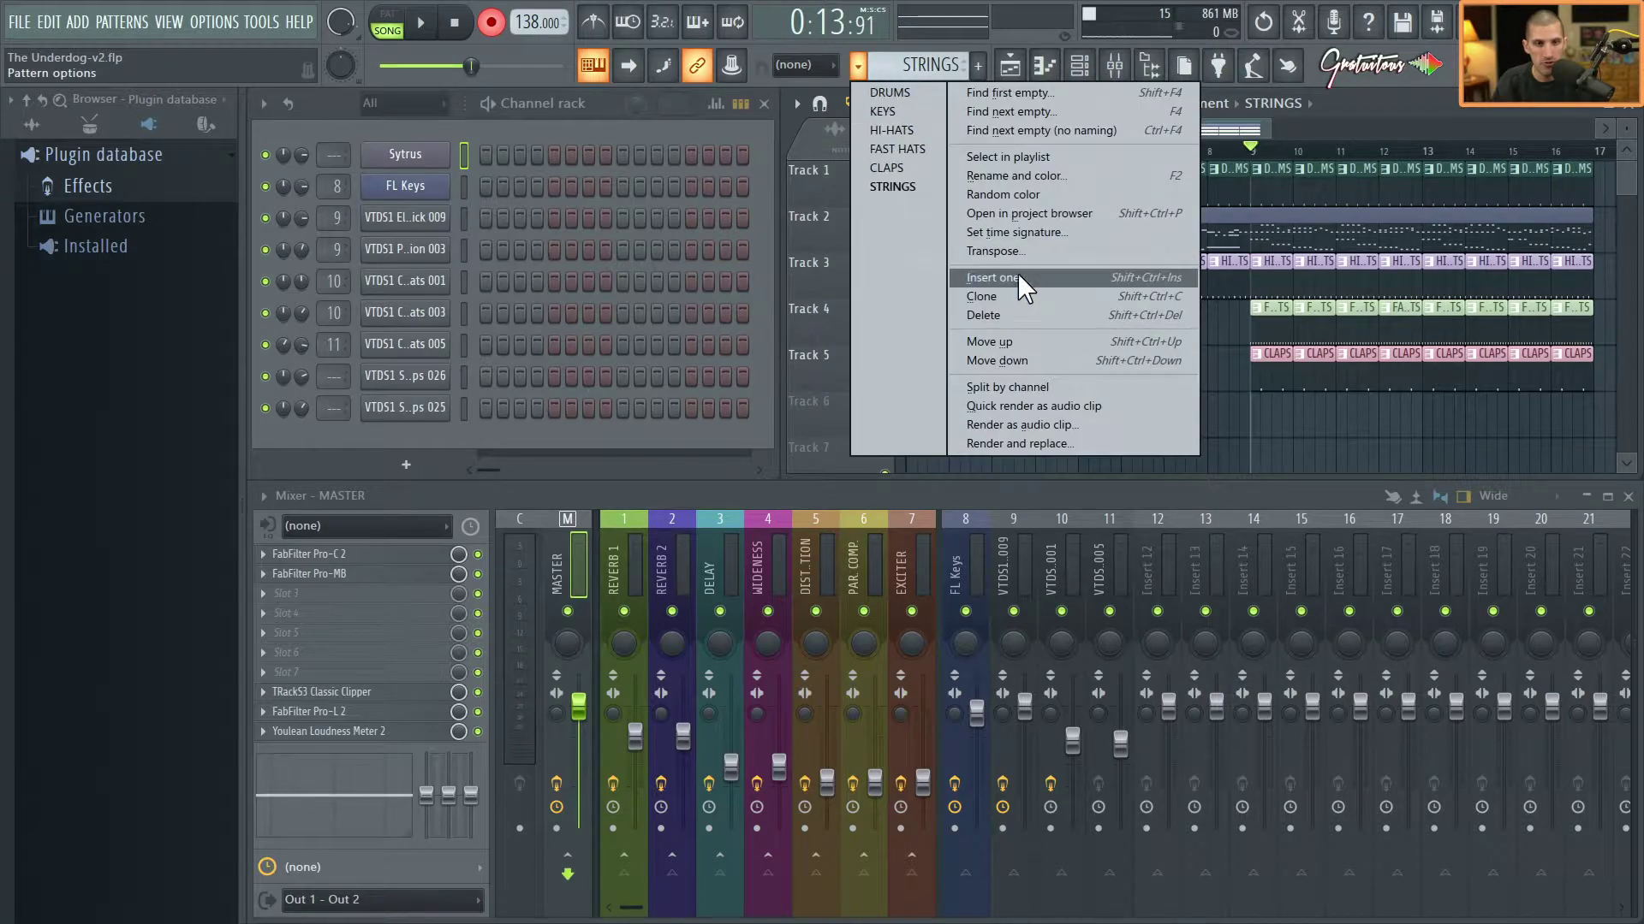
pyautogui.click(1027, 311)
pyautogui.press('Return')
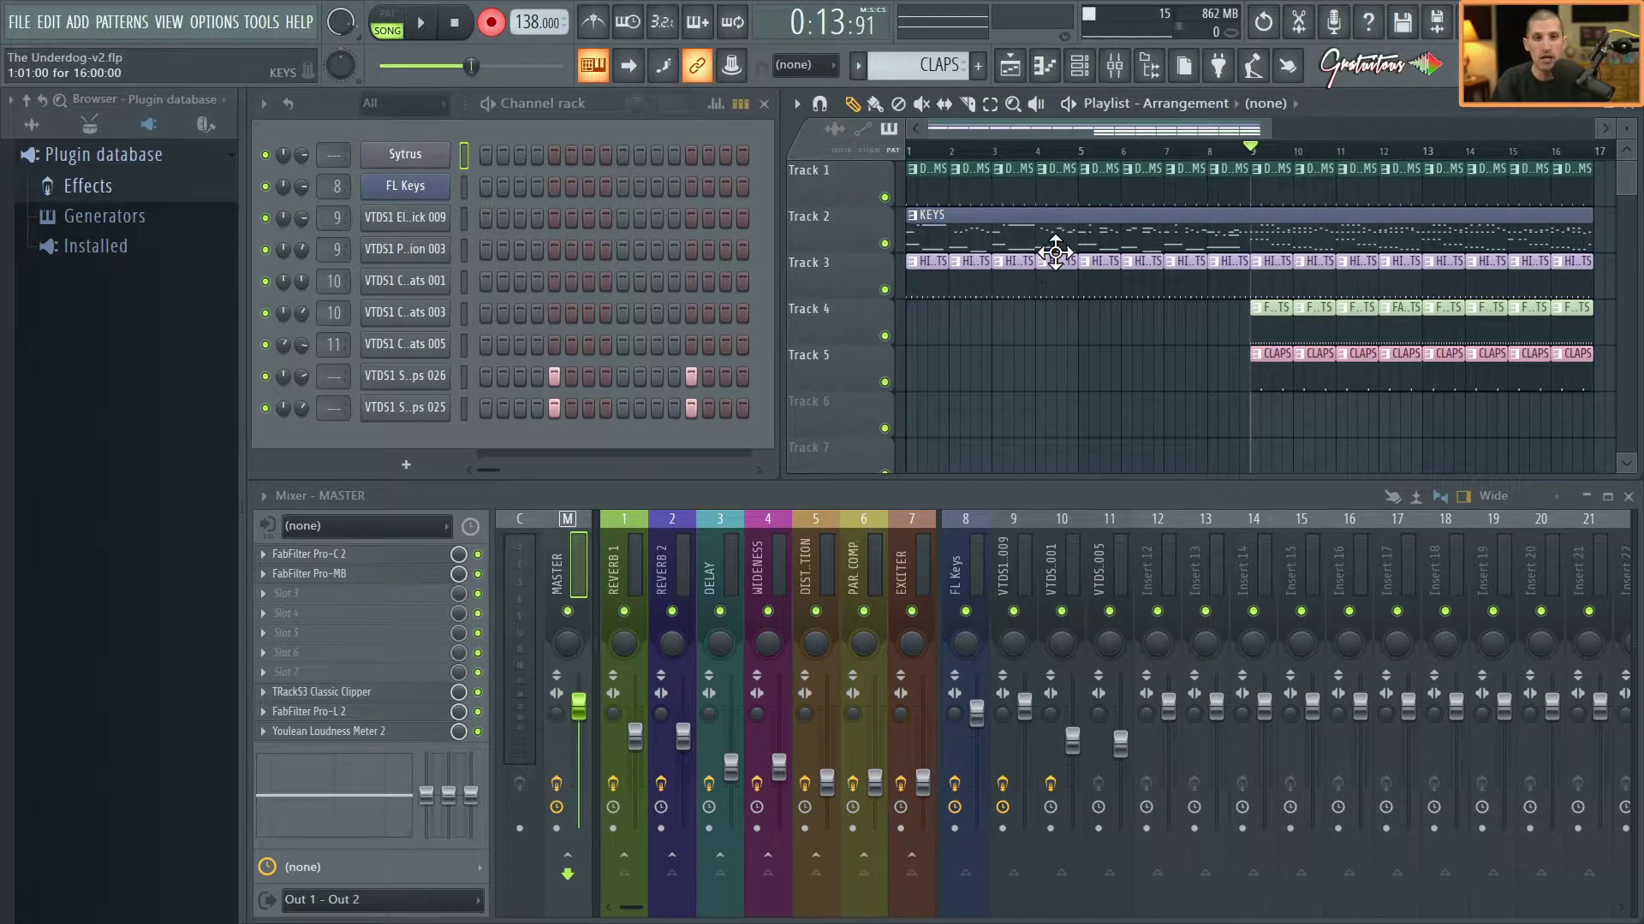
# Select the CLAPS pattern and switch to the next empty pattern after it, keeping the default name.
pyautogui.click(857, 65)
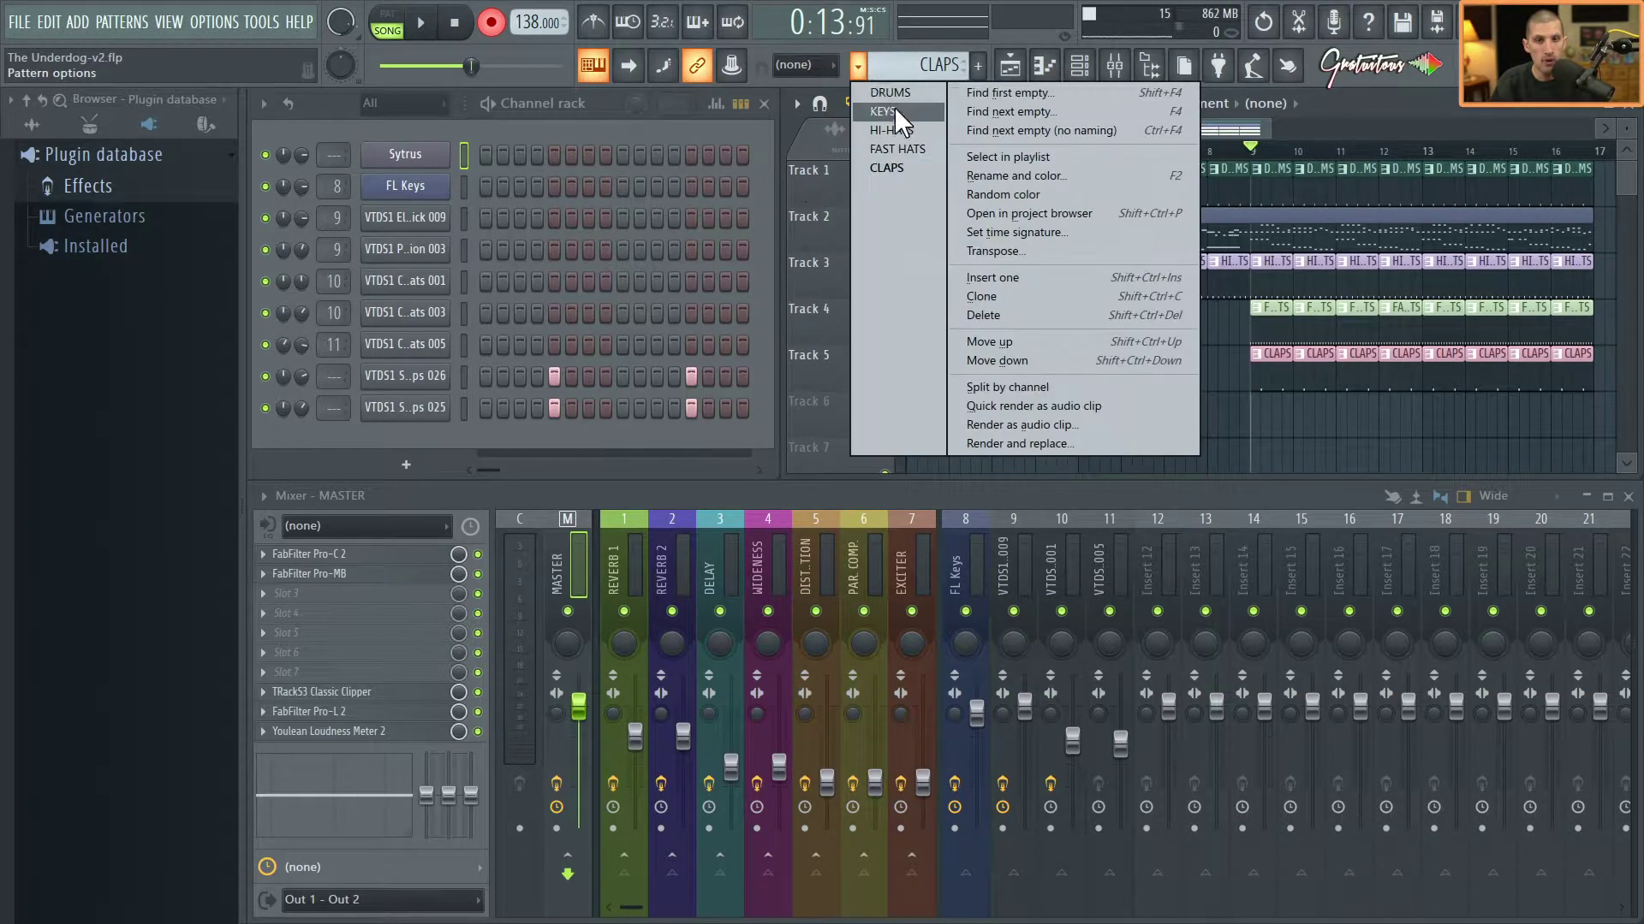
pyautogui.click(922, 167)
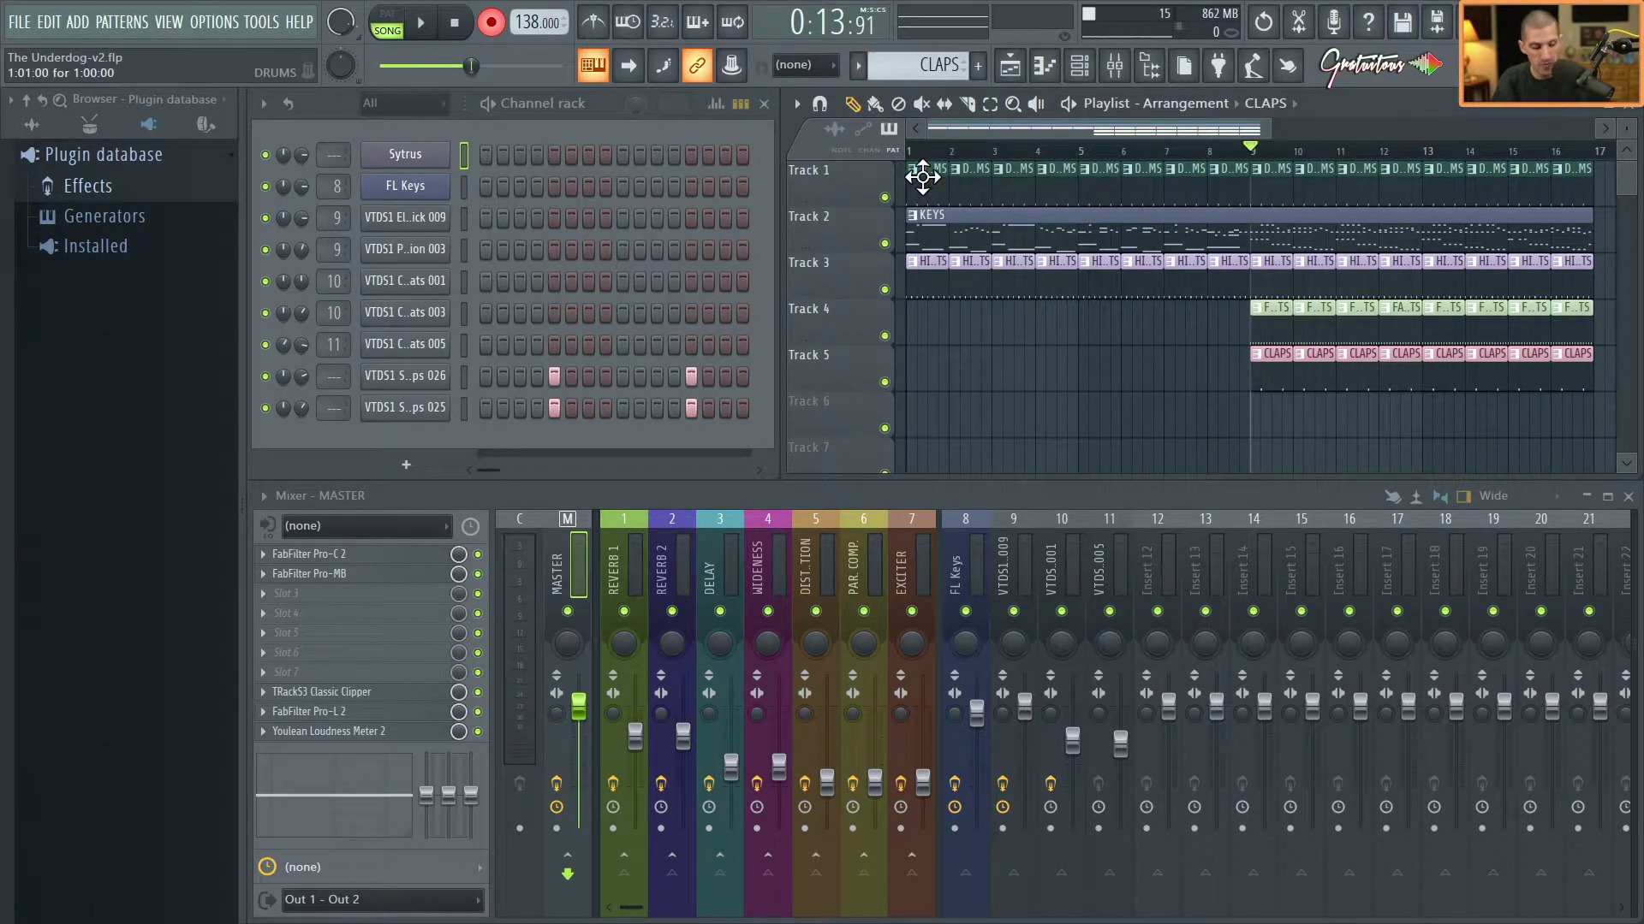
pyautogui.press('F4')
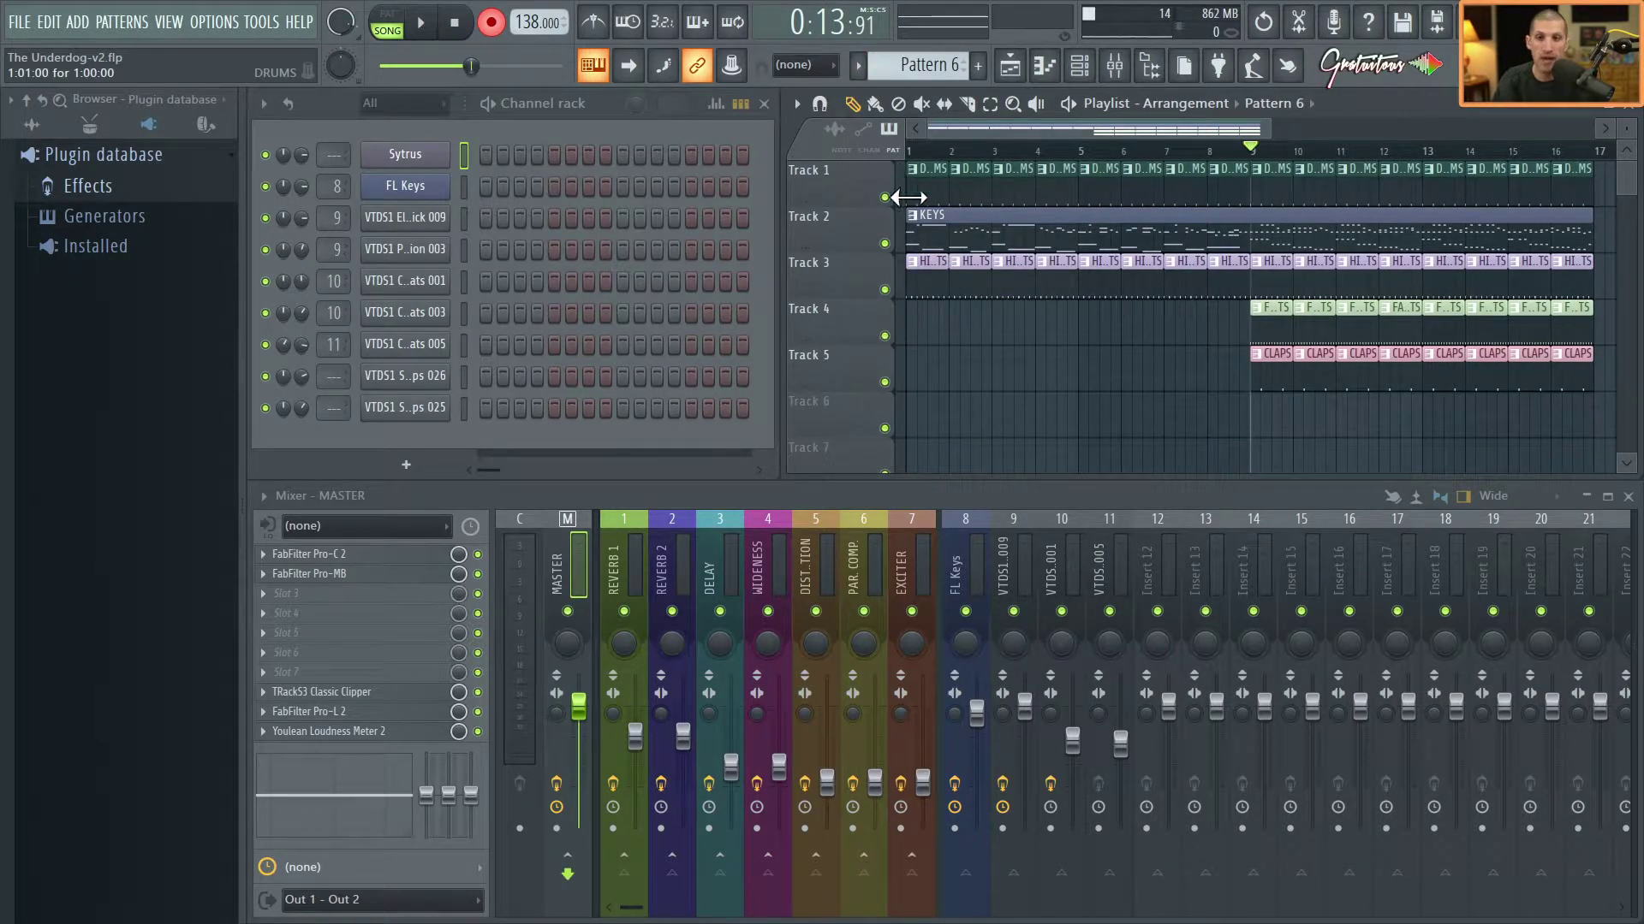
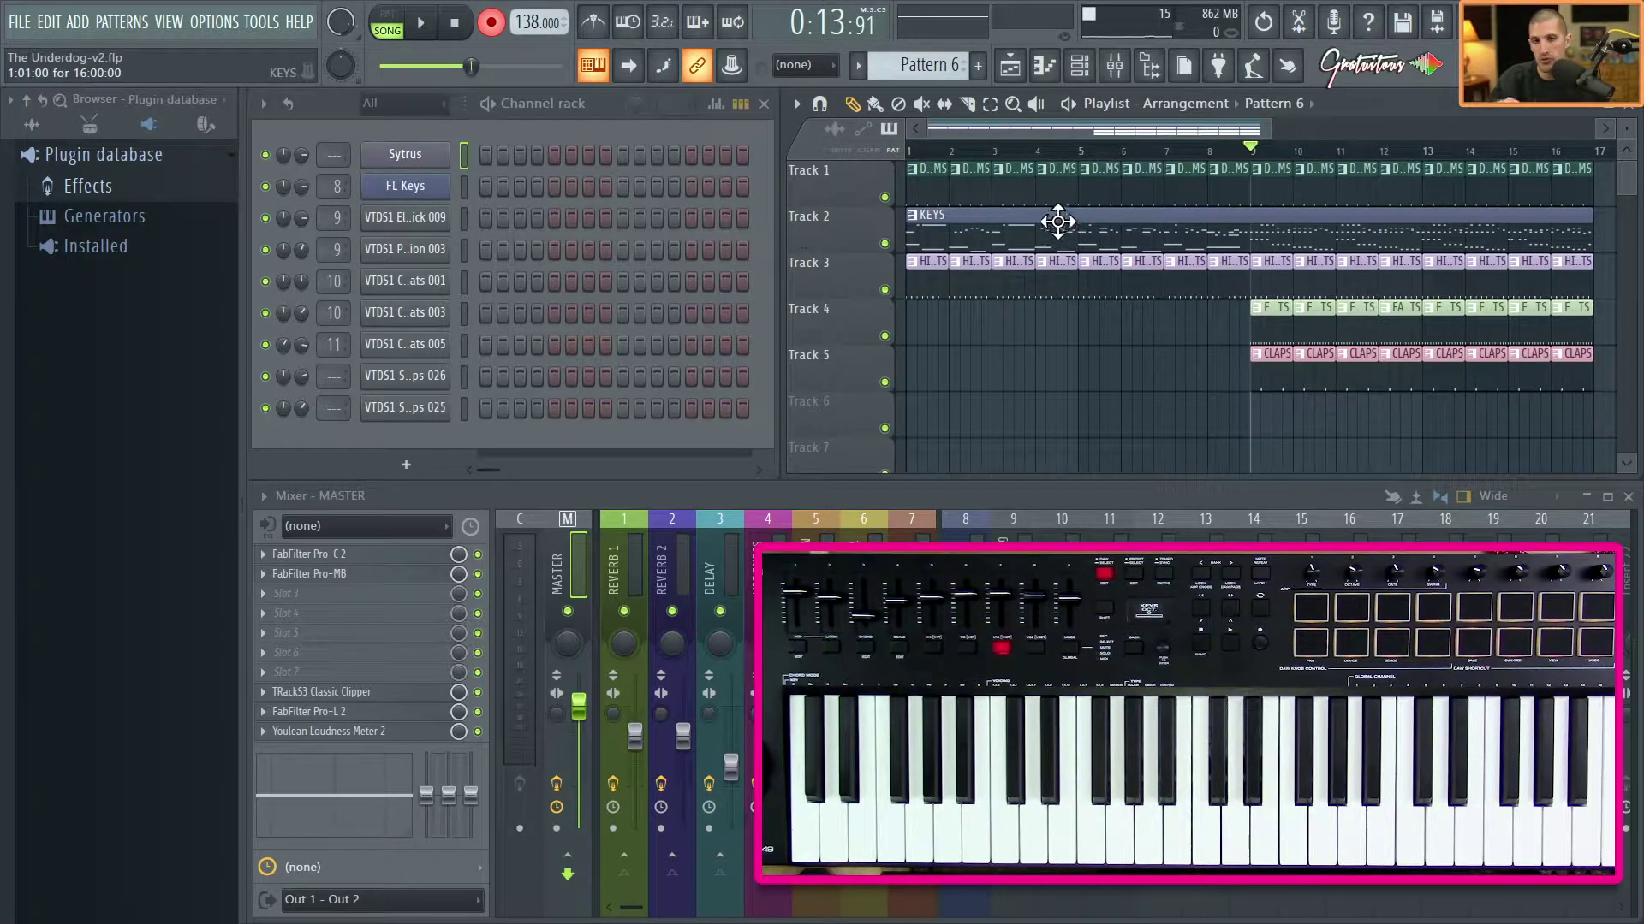
# Make KEYS the active pattern and try a time selection over bars 9 to 17 of the playlist.
pyautogui.click(932, 230)
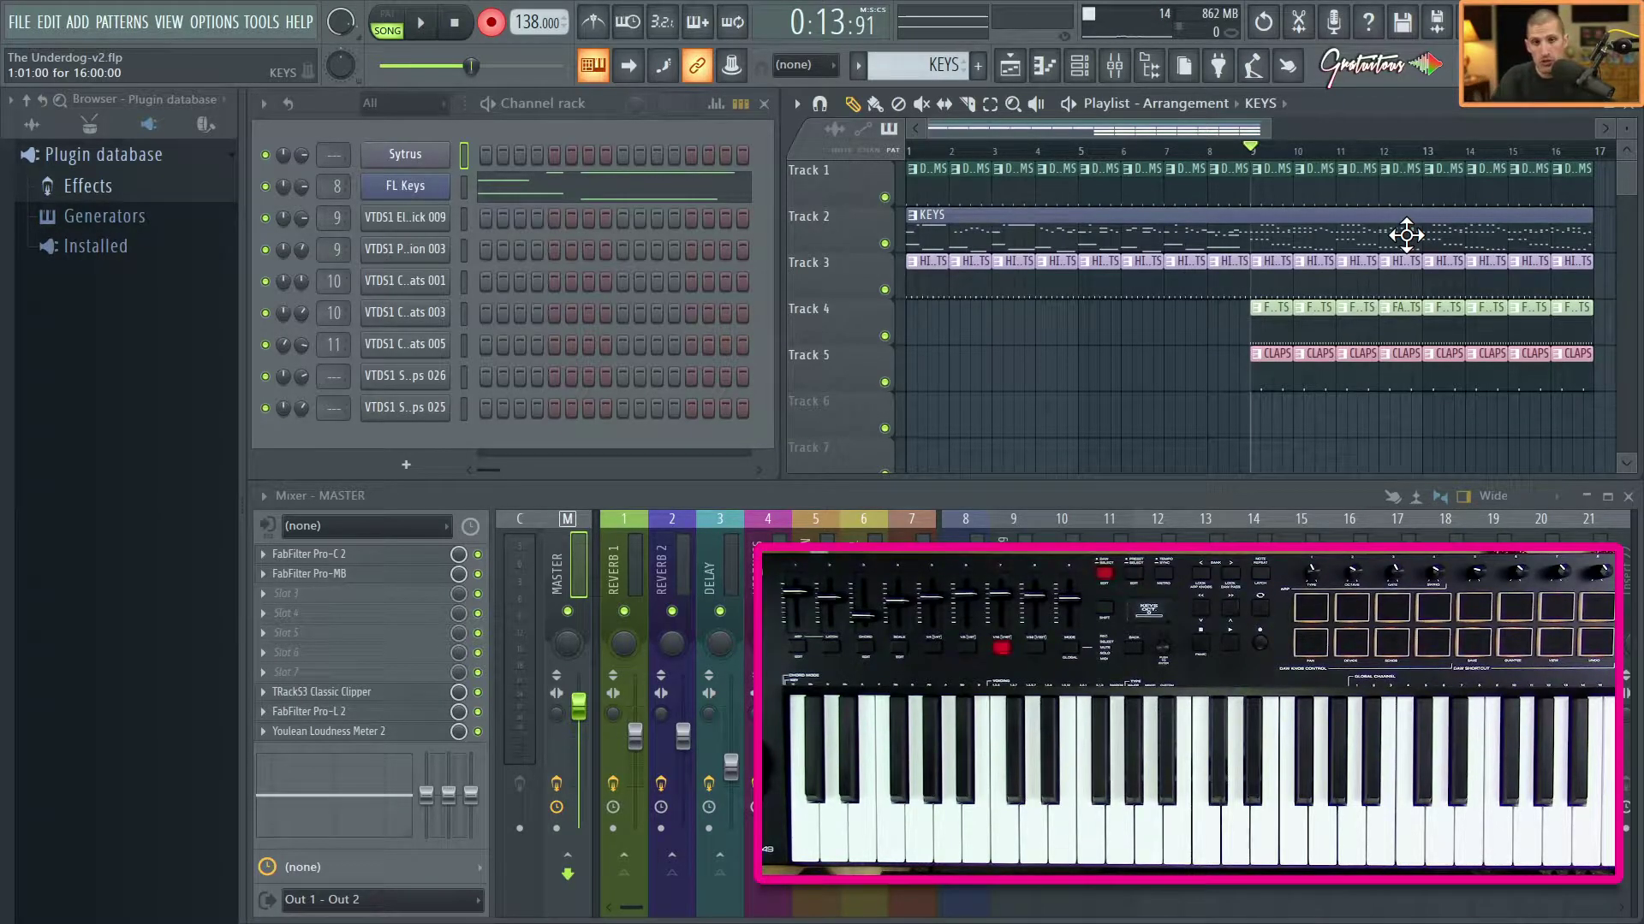
pyautogui.moveTo(1256, 154); pyautogui.dragTo(1584, 152)
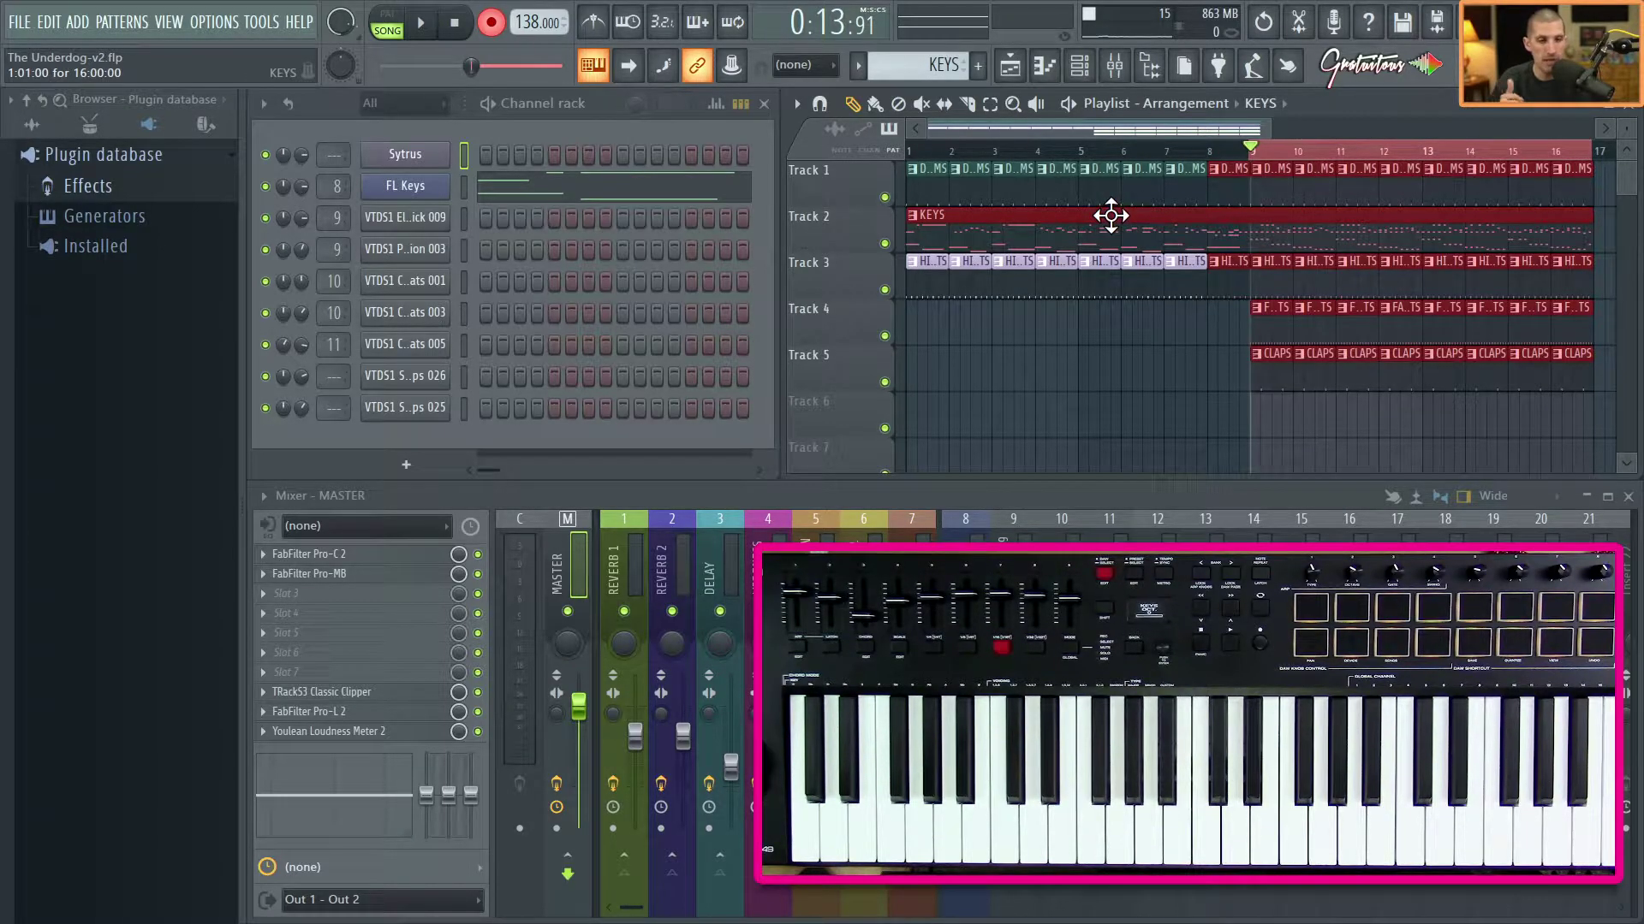
pyautogui.scroll(2, 1318, 463)
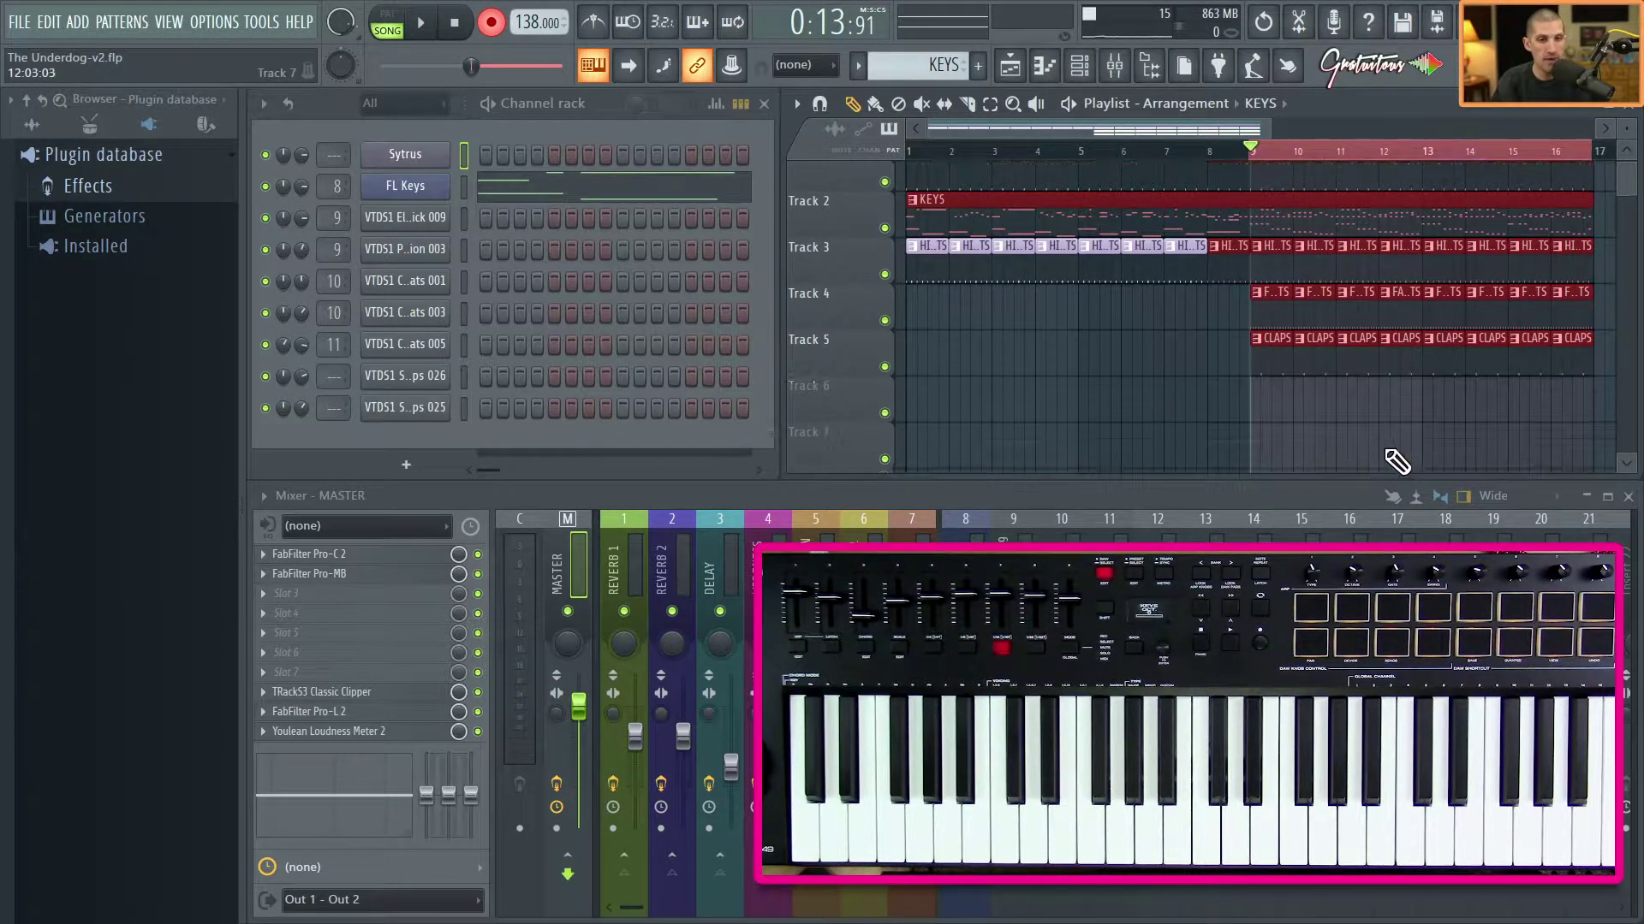
pyautogui.scroll(-2, 1302, 411)
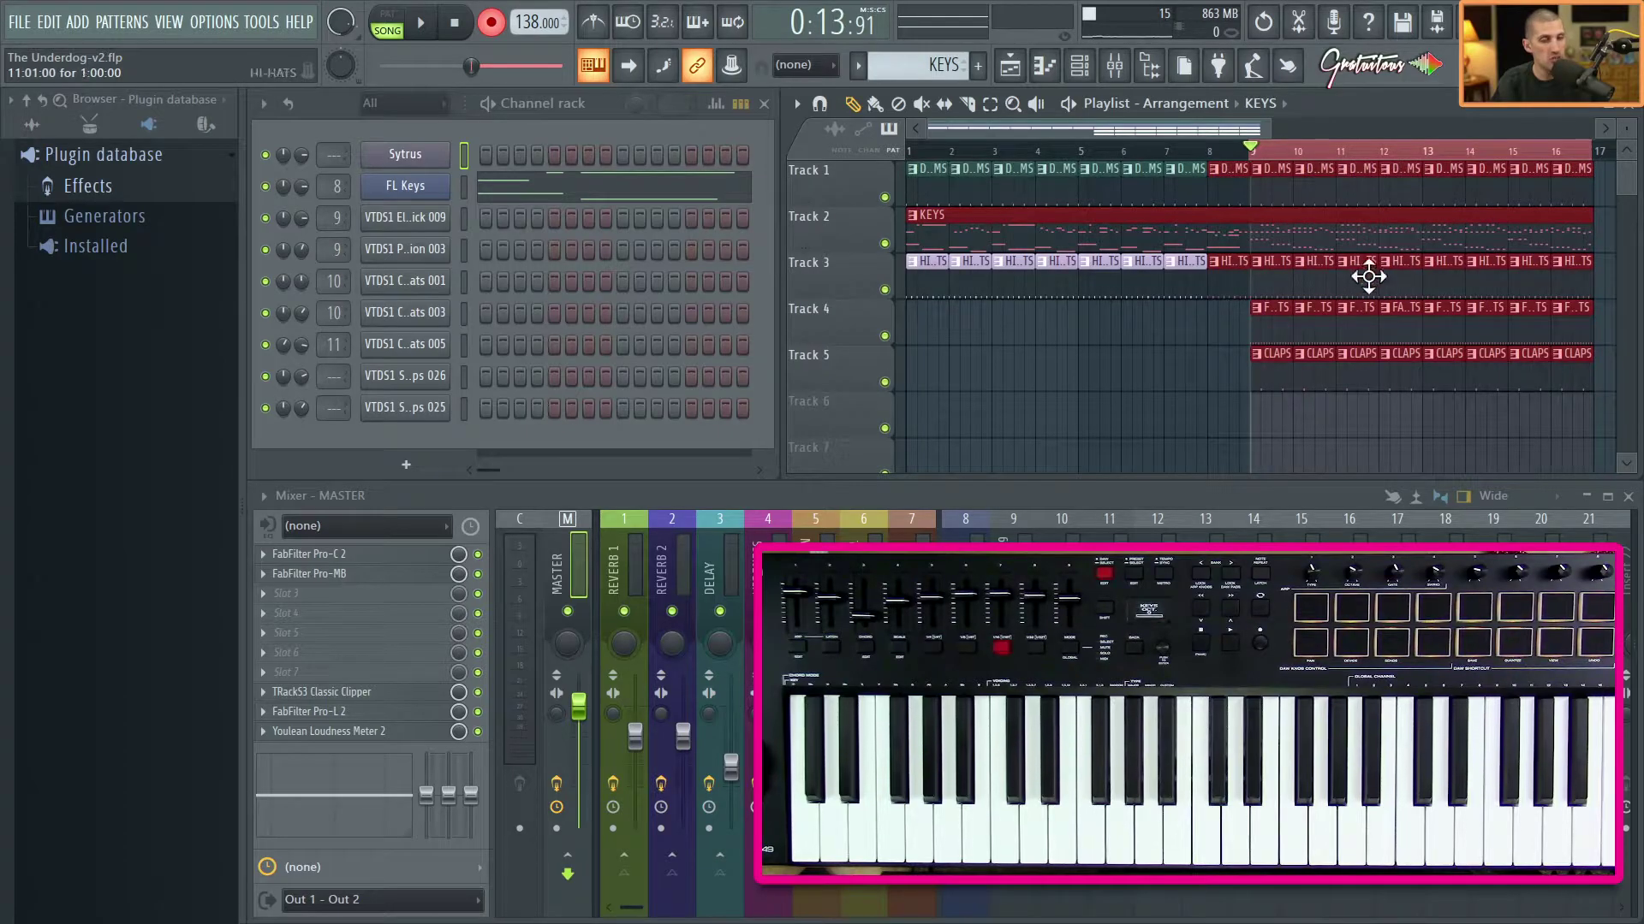
pyautogui.click(1256, 150)
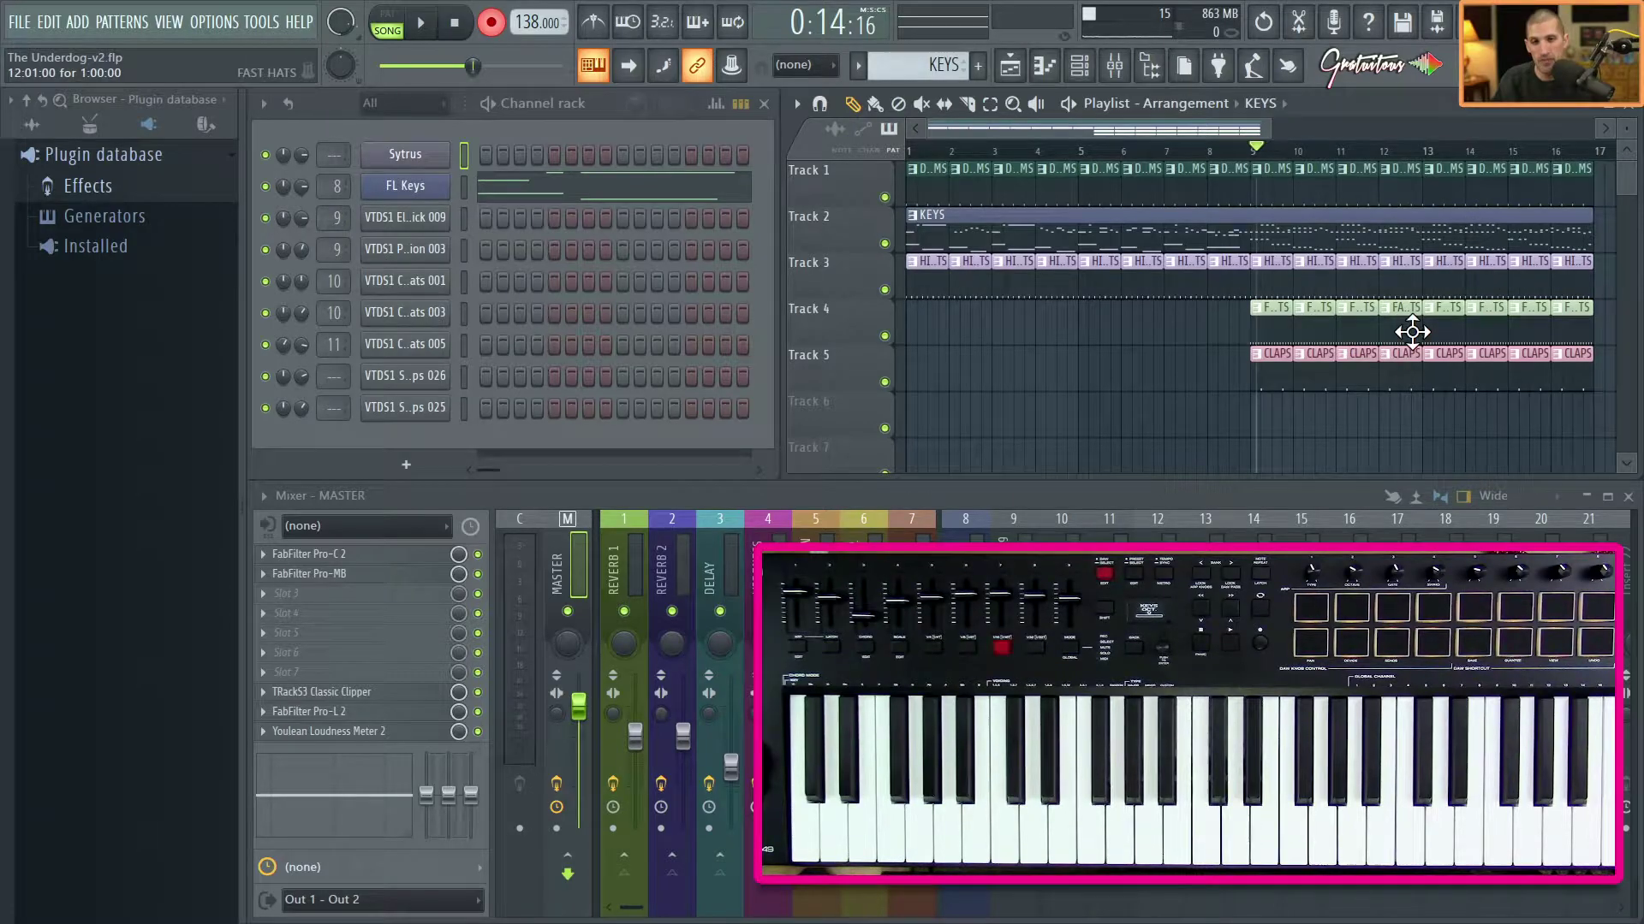
# Slice the KEYS clip on Track 2 at bar 9 and select its first part.
pyautogui.scroll(5, 1317, 338)
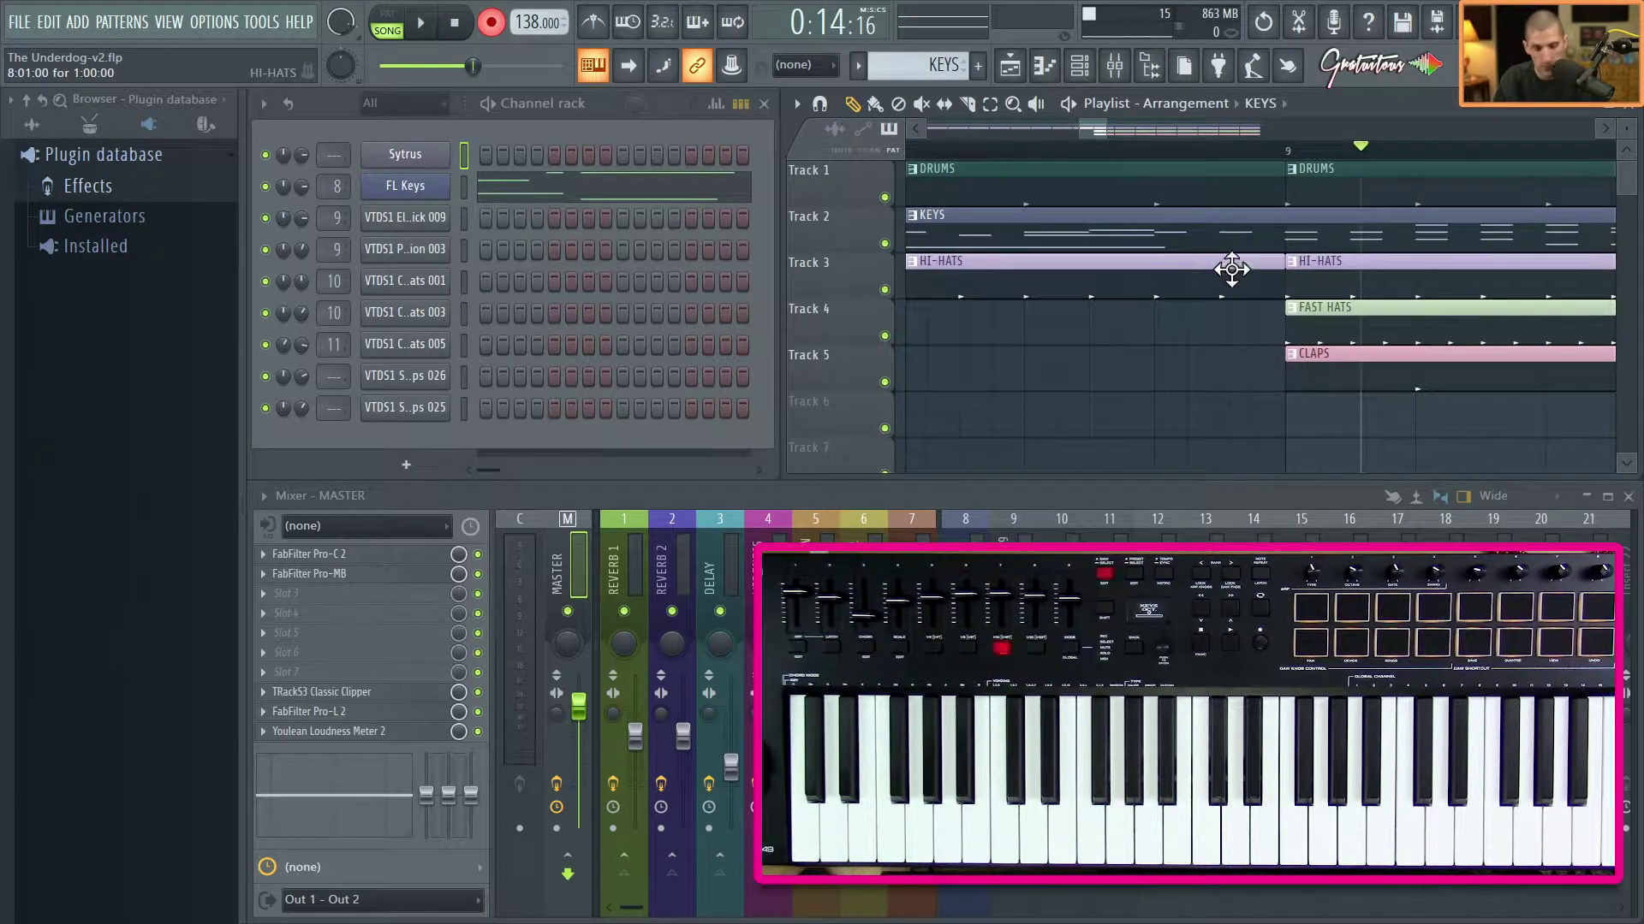
pyautogui.click(1291, 244)
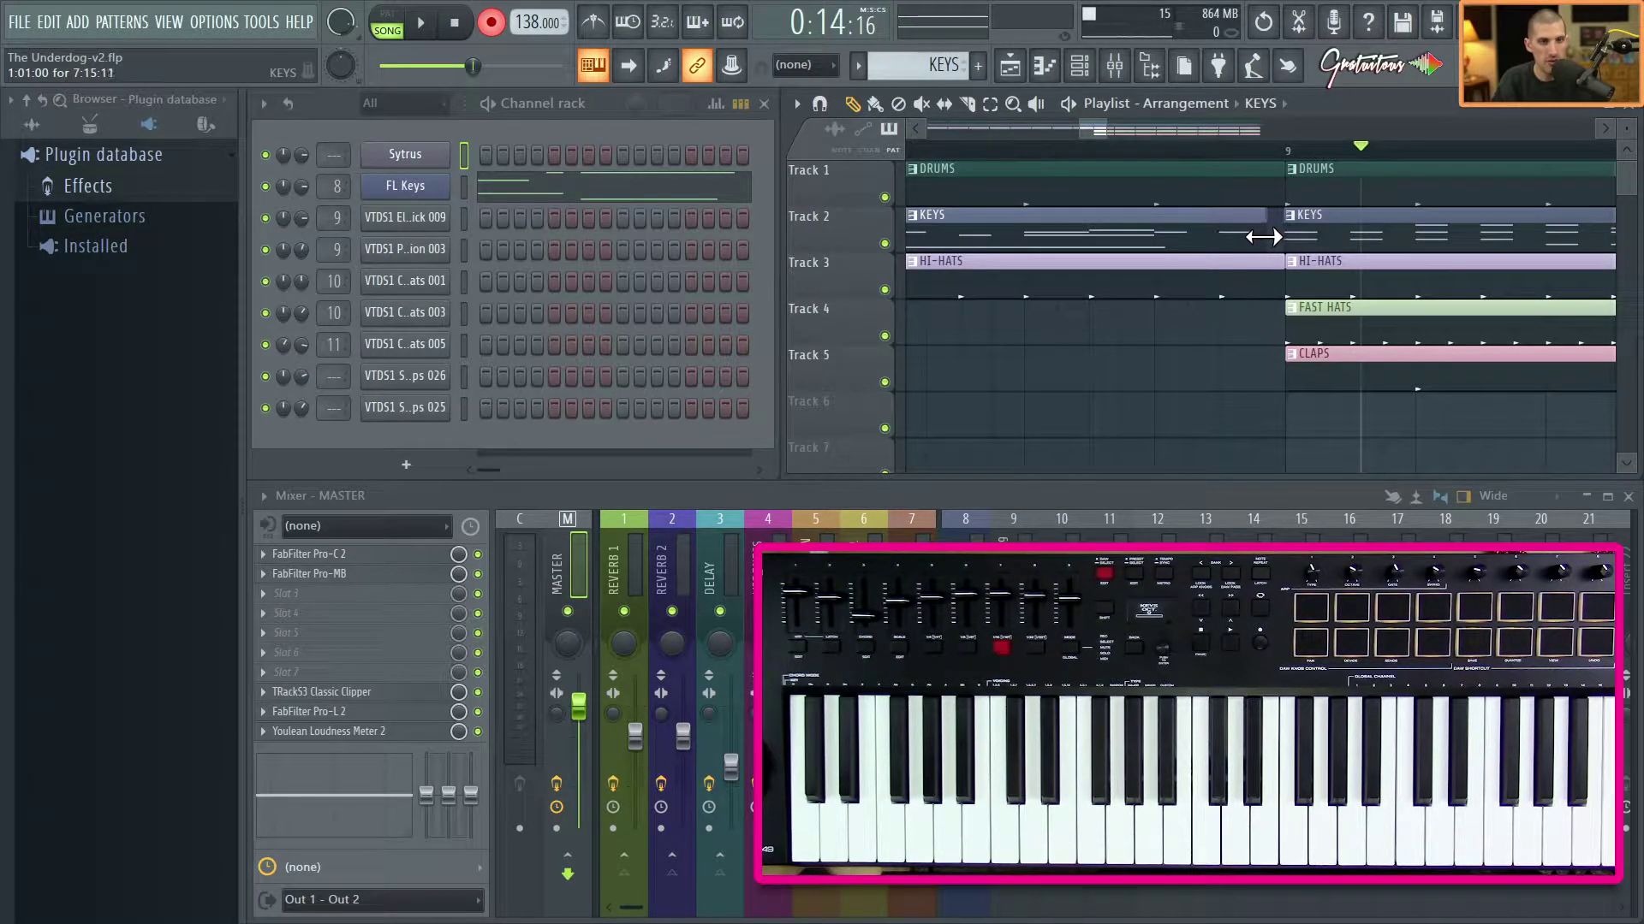
pyautogui.keyDown('ctrl'); pyautogui.scroll(-4, 1244, 368); pyautogui.keyUp('ctrl')
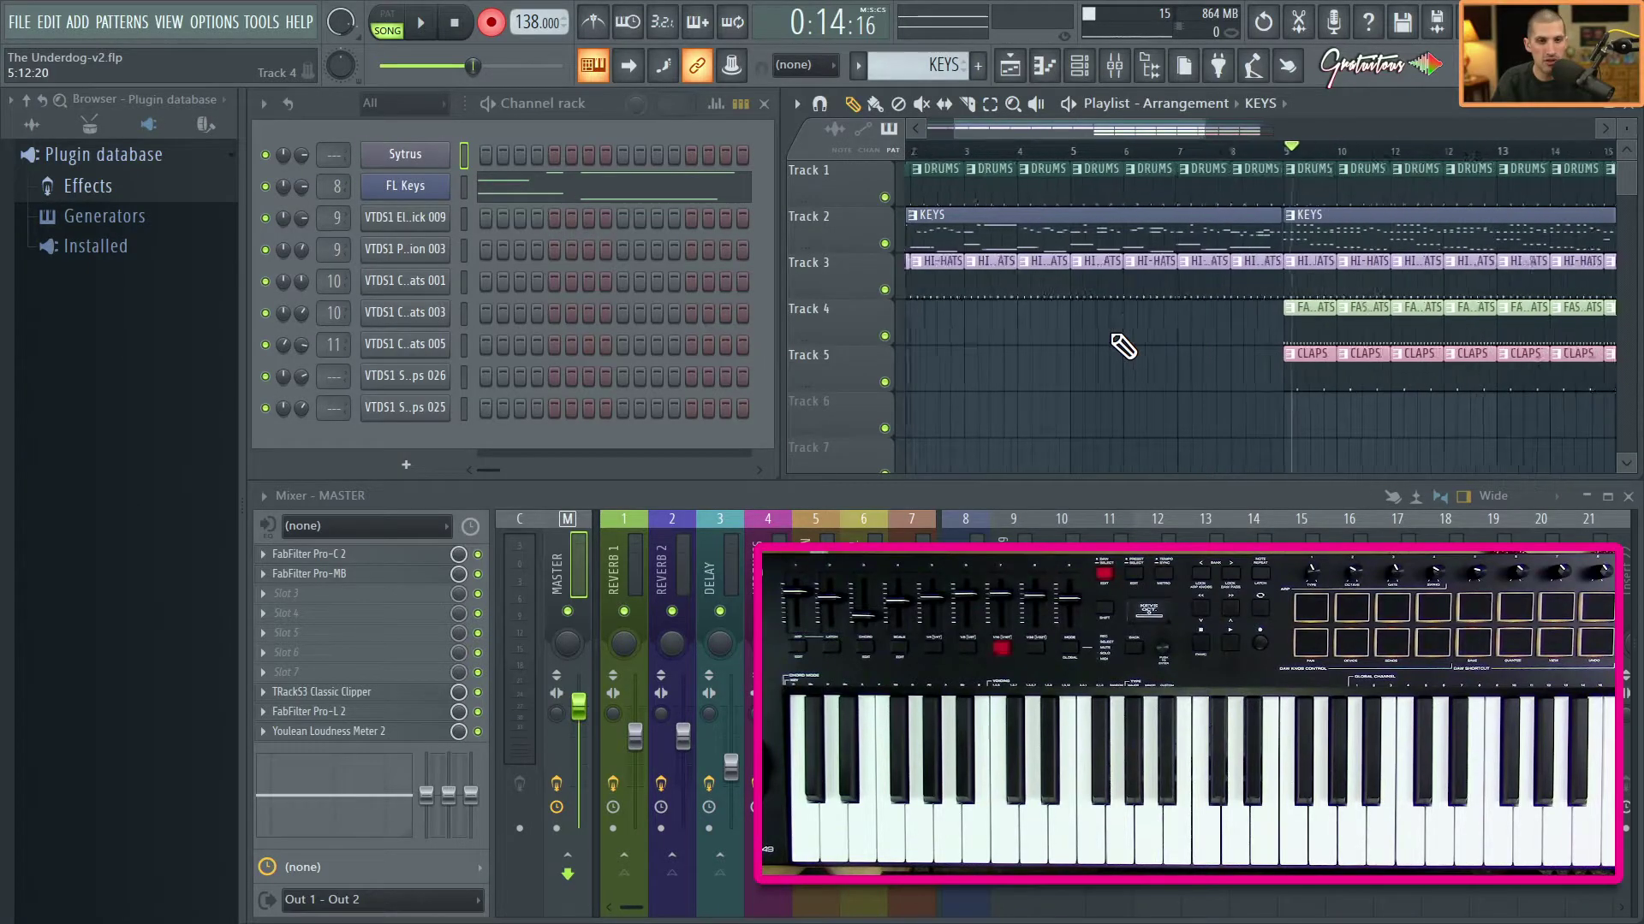
pyautogui.click(1148, 220)
pyautogui.keyDown('ctrl'); pyautogui.scroll(-2, 1134, 342); pyautogui.keyUp('ctrl')
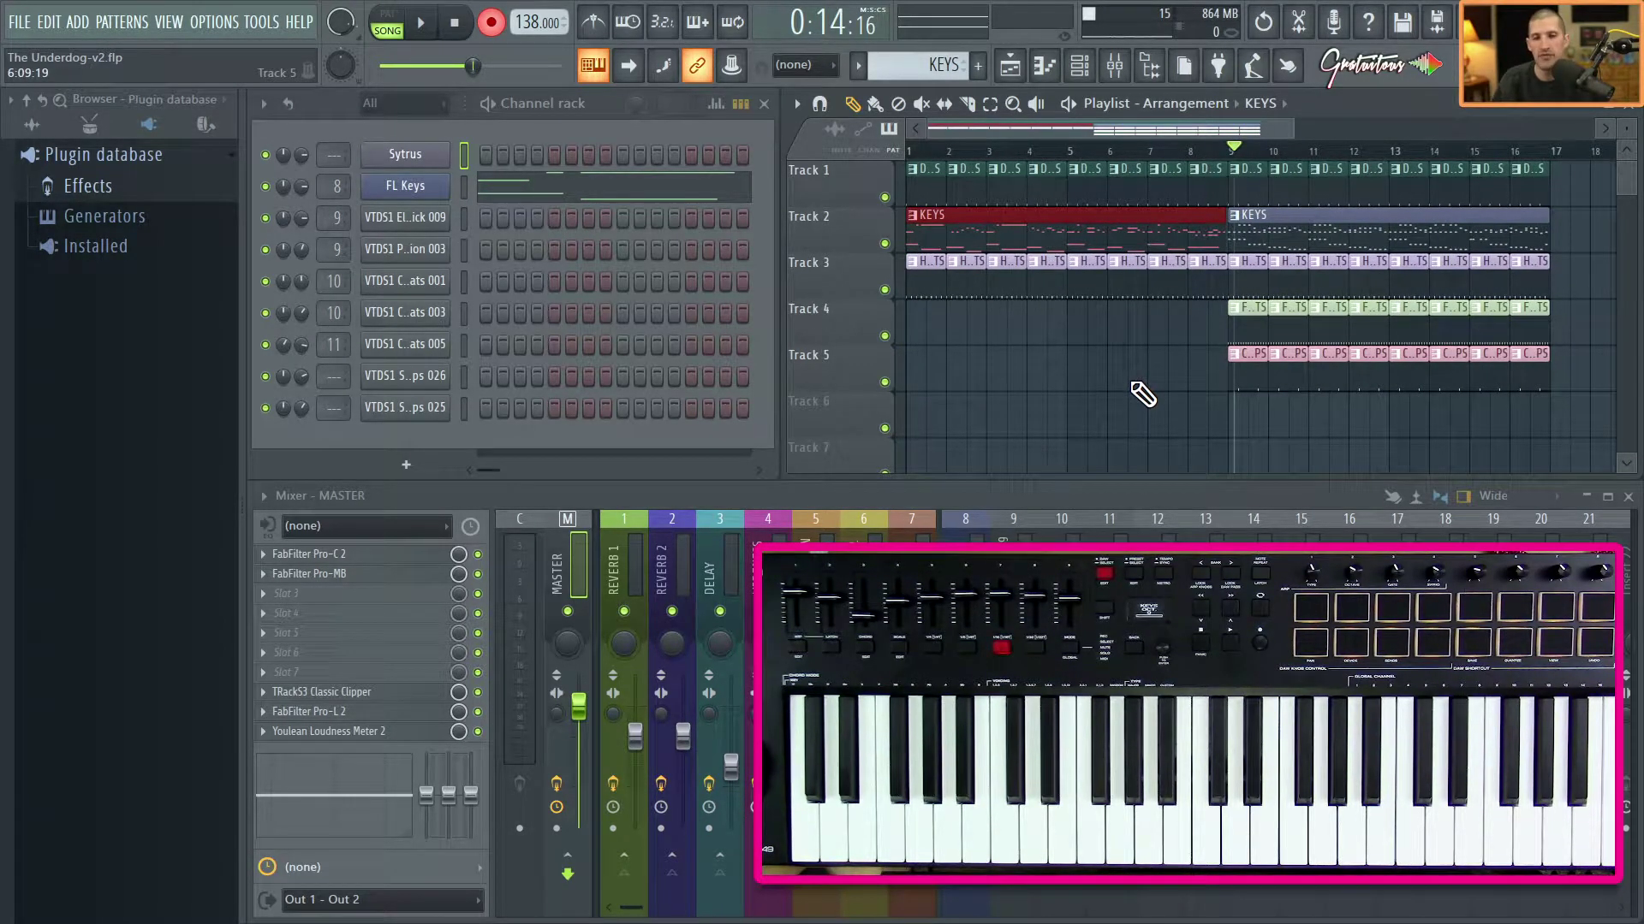
# Undo the selection, resizing and slicing of the KEYS clip.
pyautogui.hotkey('ctrl', 'alt', 'z')
pyautogui.hotkey('ctrl', 'alt', 'z')
pyautogui.hotkey('ctrl', 'alt', 'z')
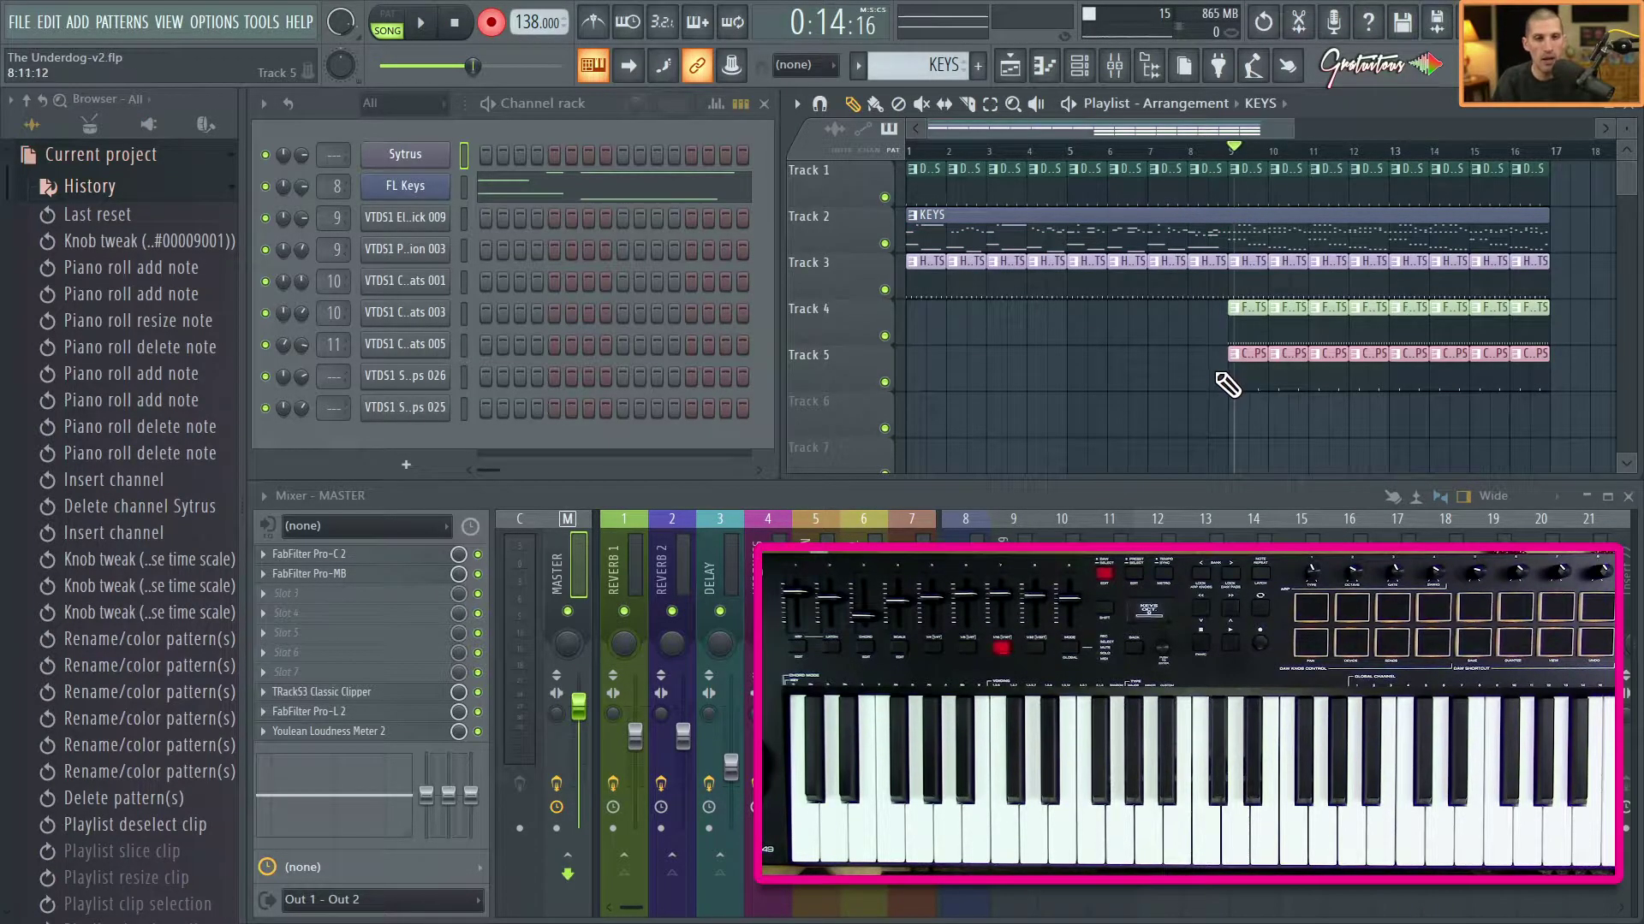
# Set a time selection over bars 9 to 17 for looping in the playlist, and stop the playback.
pyautogui.scroll(3, 1404, 426)
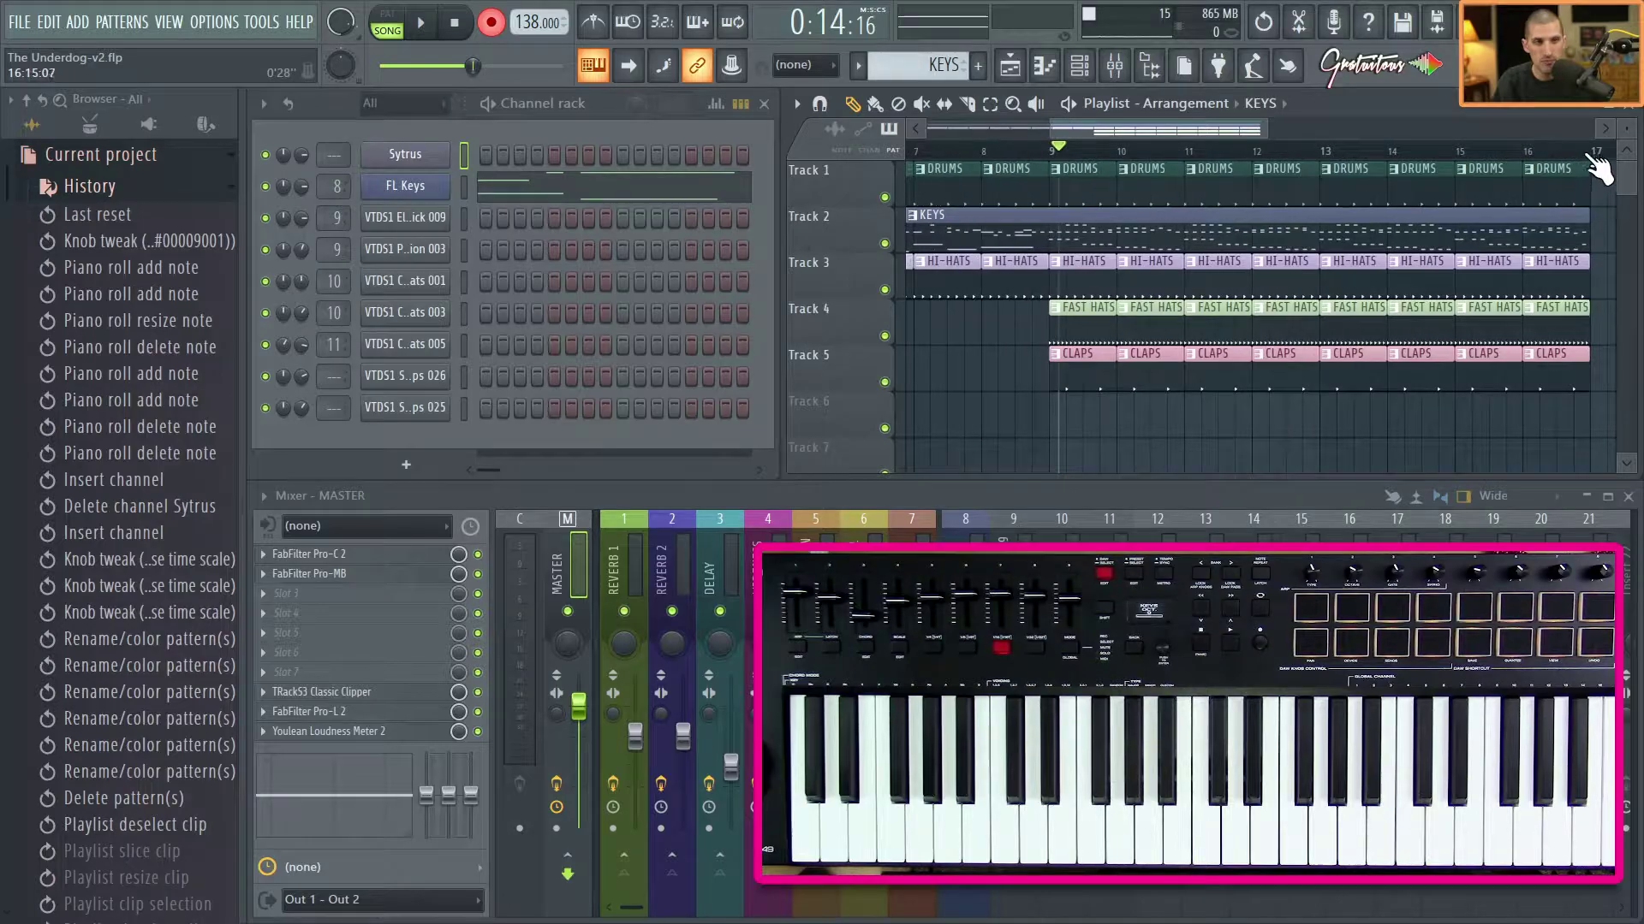
pyautogui.moveTo(1596, 152); pyautogui.dragTo(1058, 151)
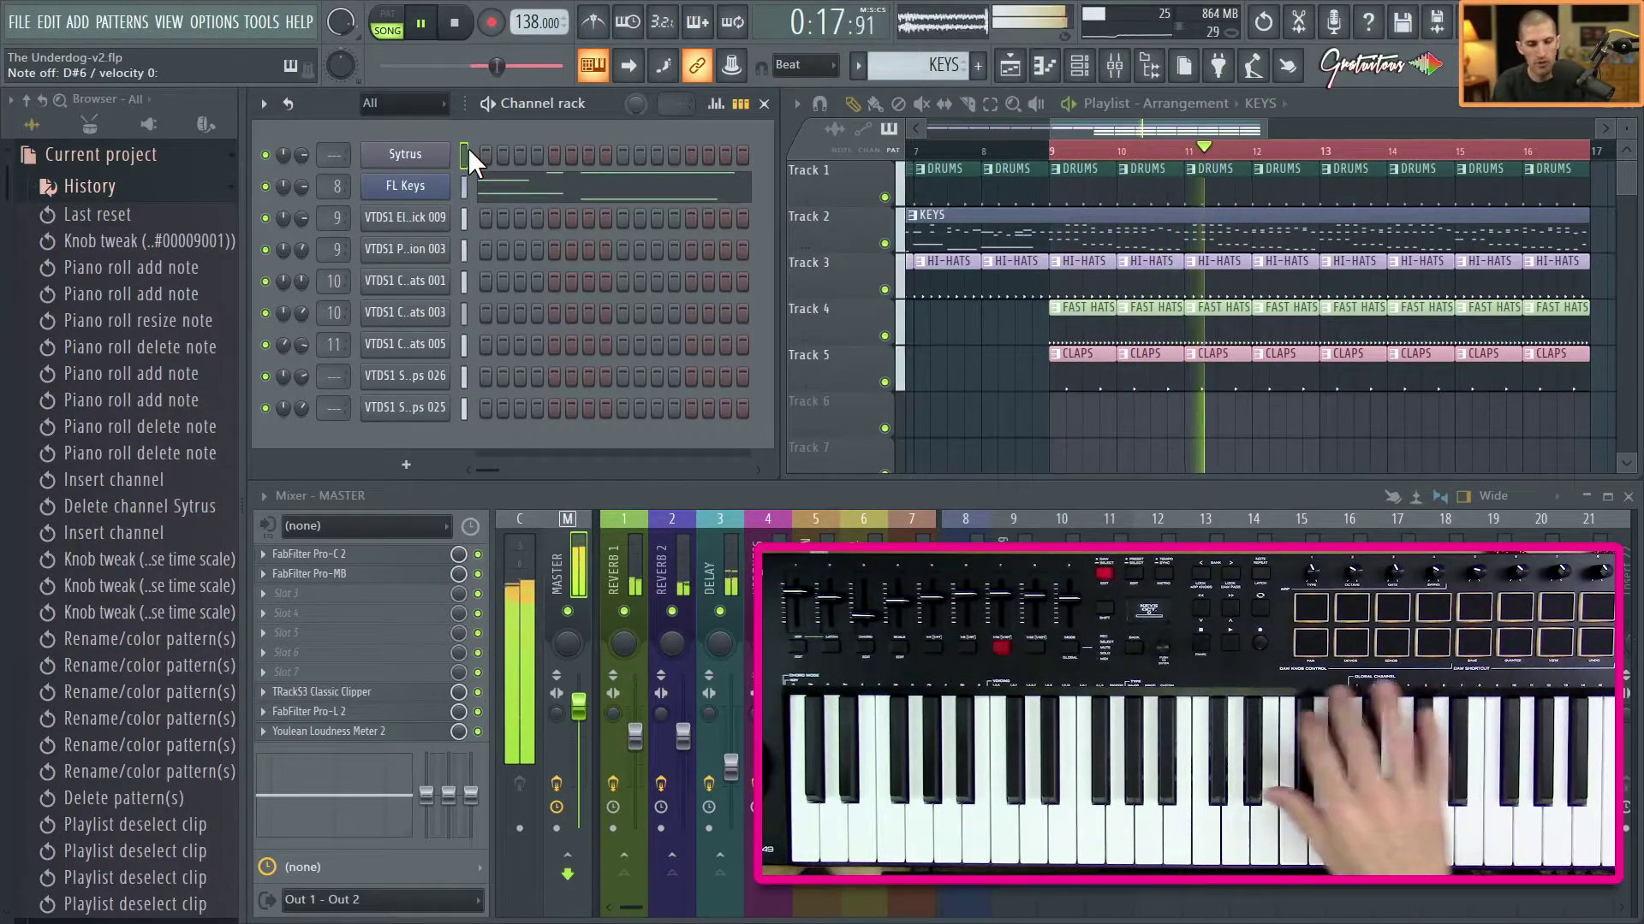
pyautogui.press('space')
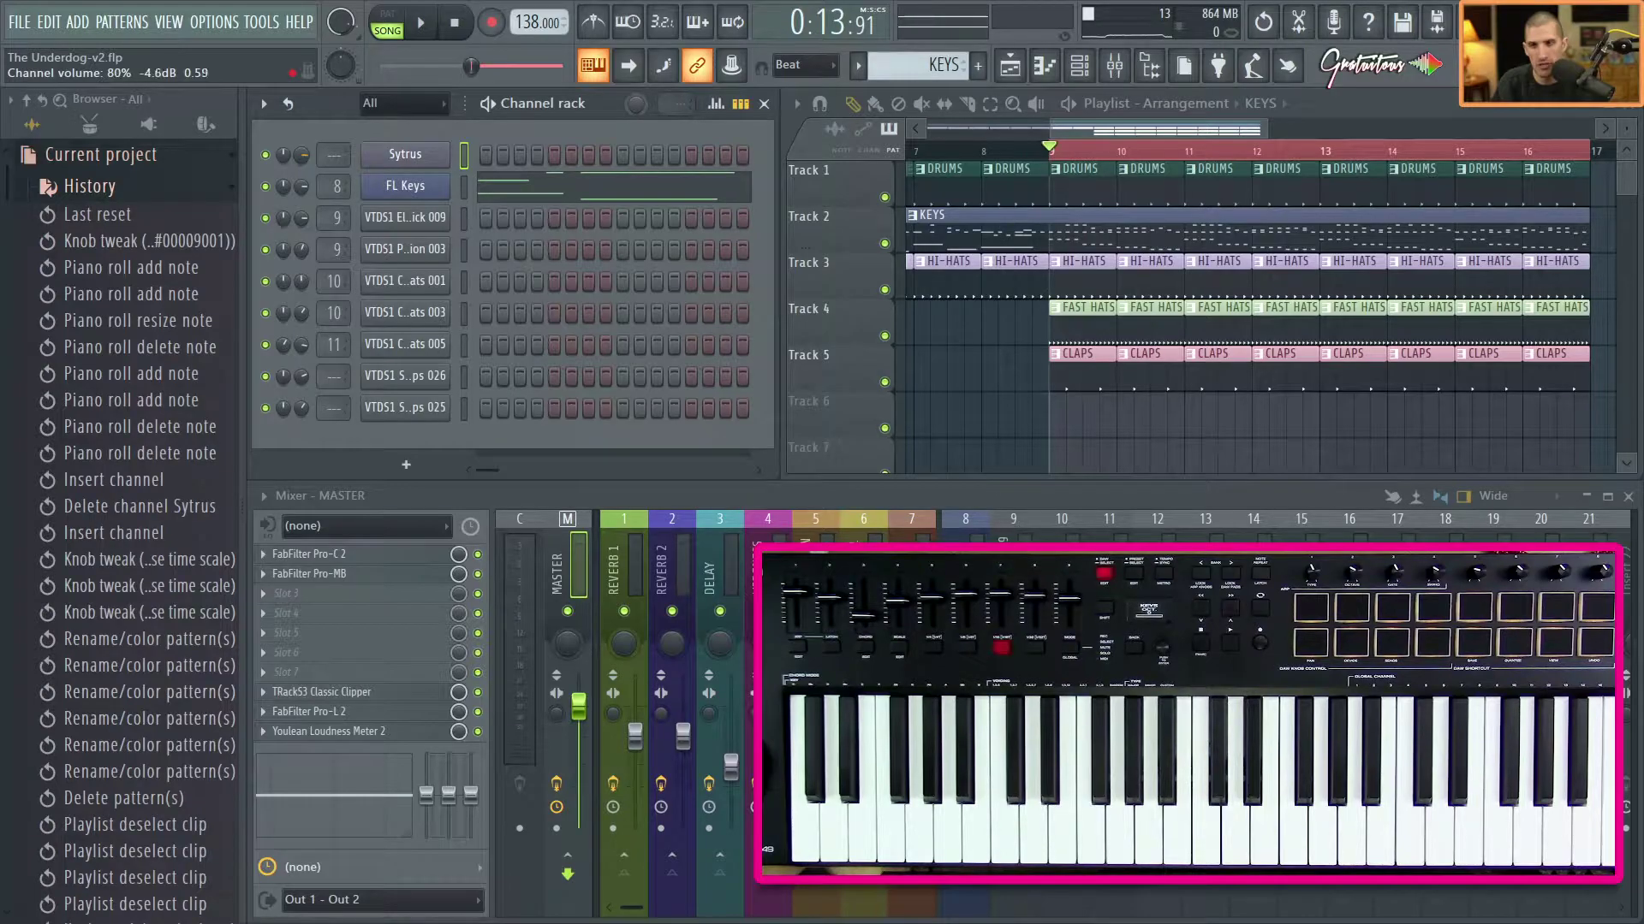
pyautogui.scroll(-1, 1322, 441)
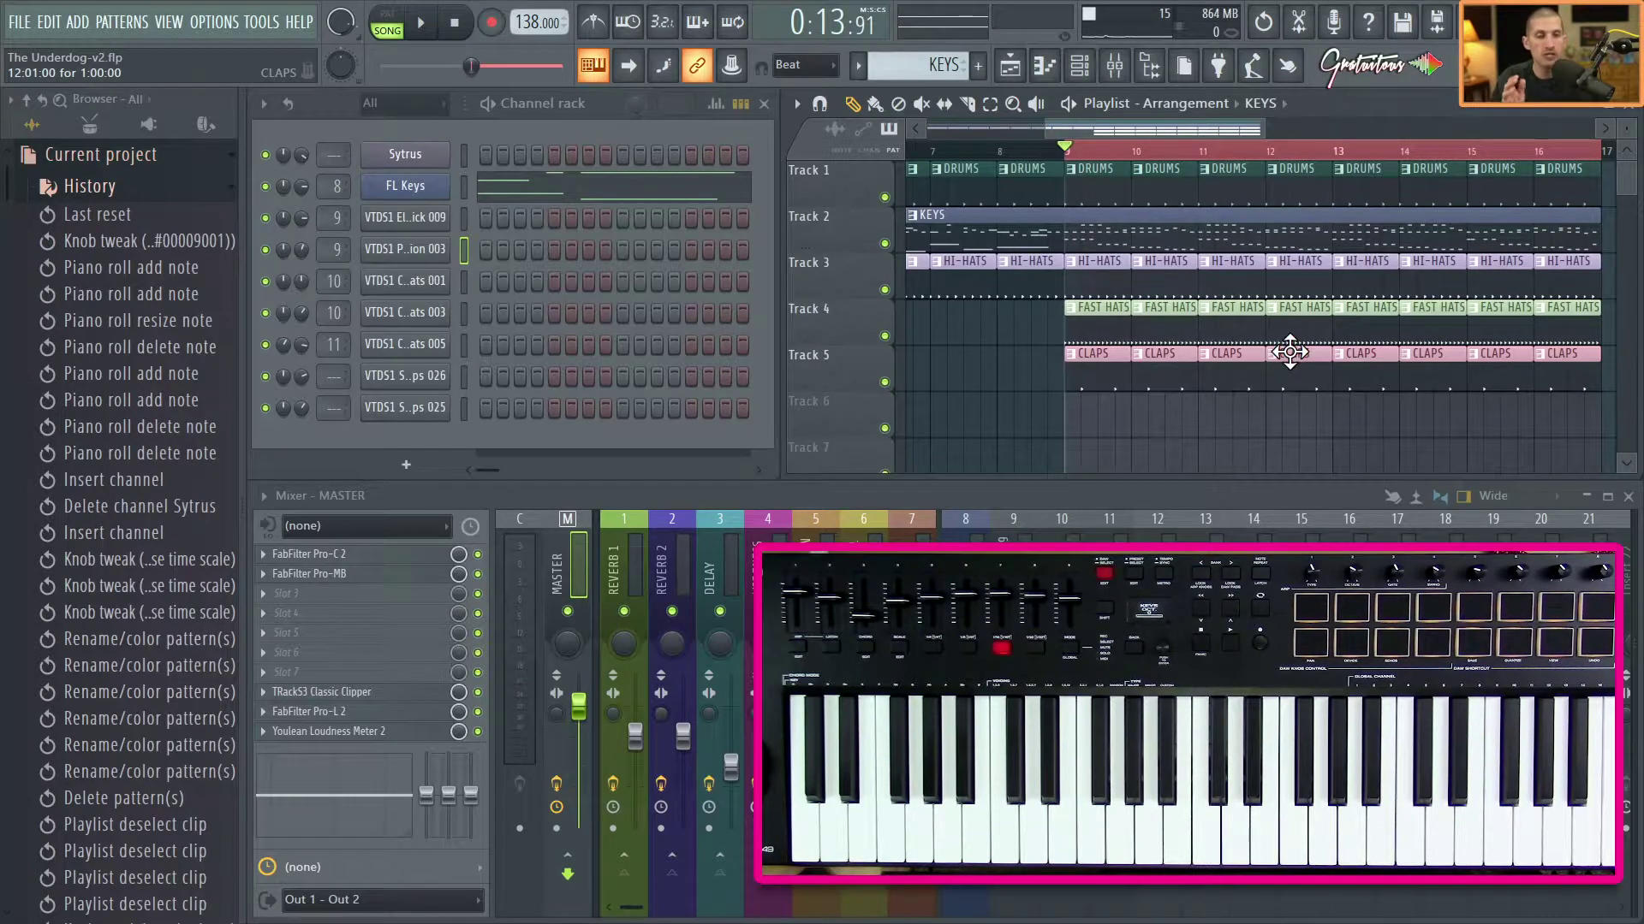
pyautogui.scroll(-3, 1168, 418)
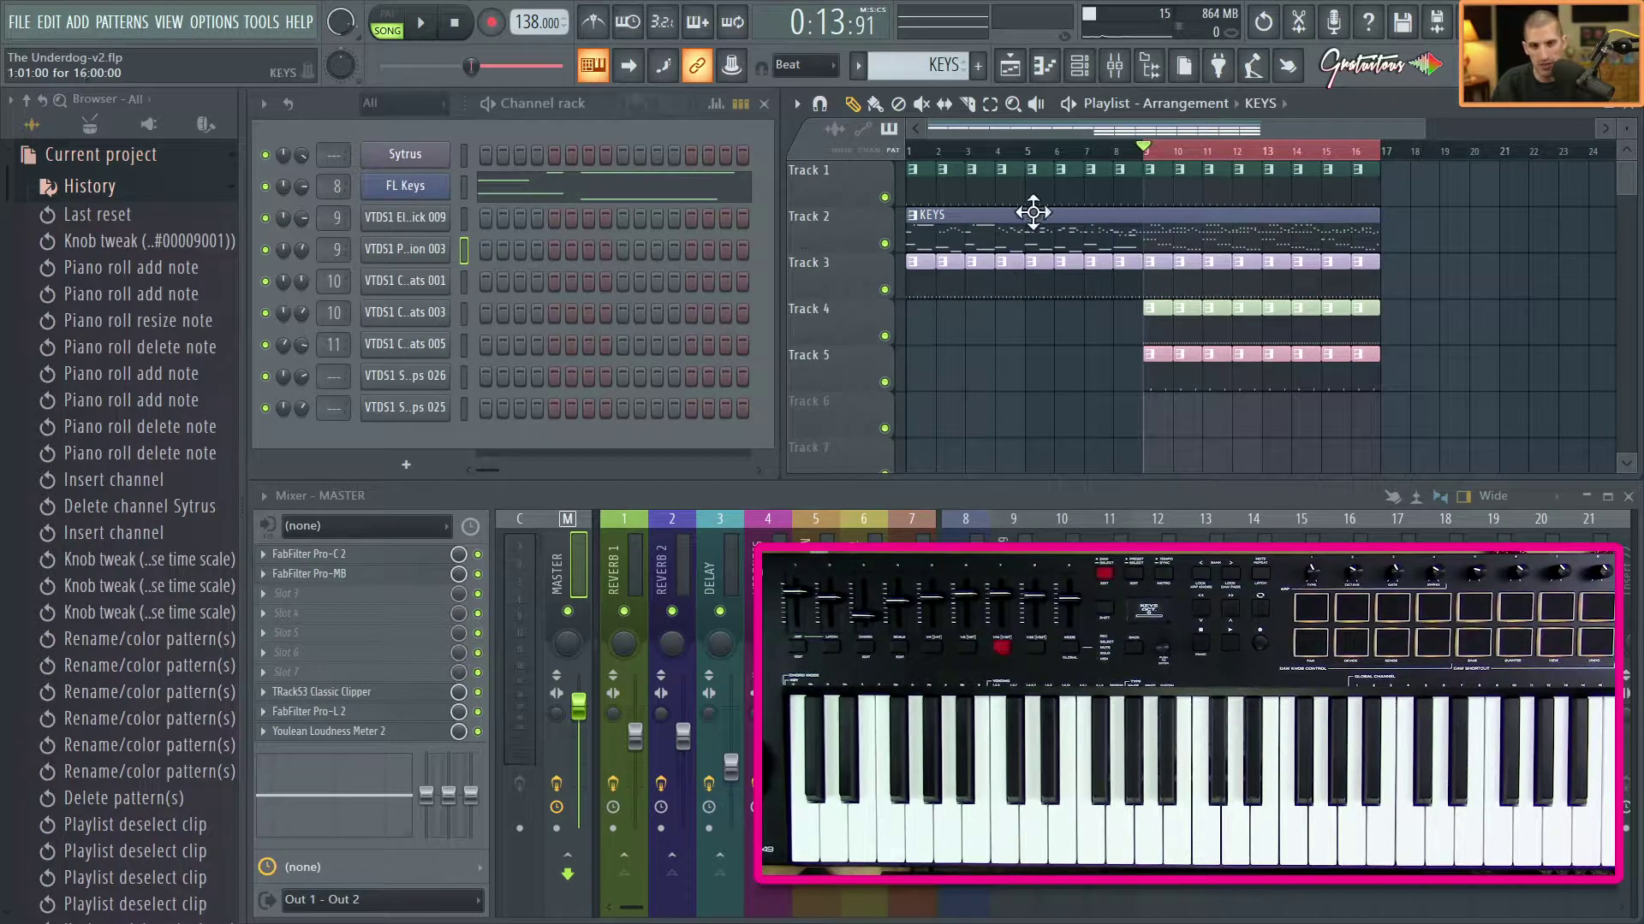
pyautogui.scroll(4, 1265, 382)
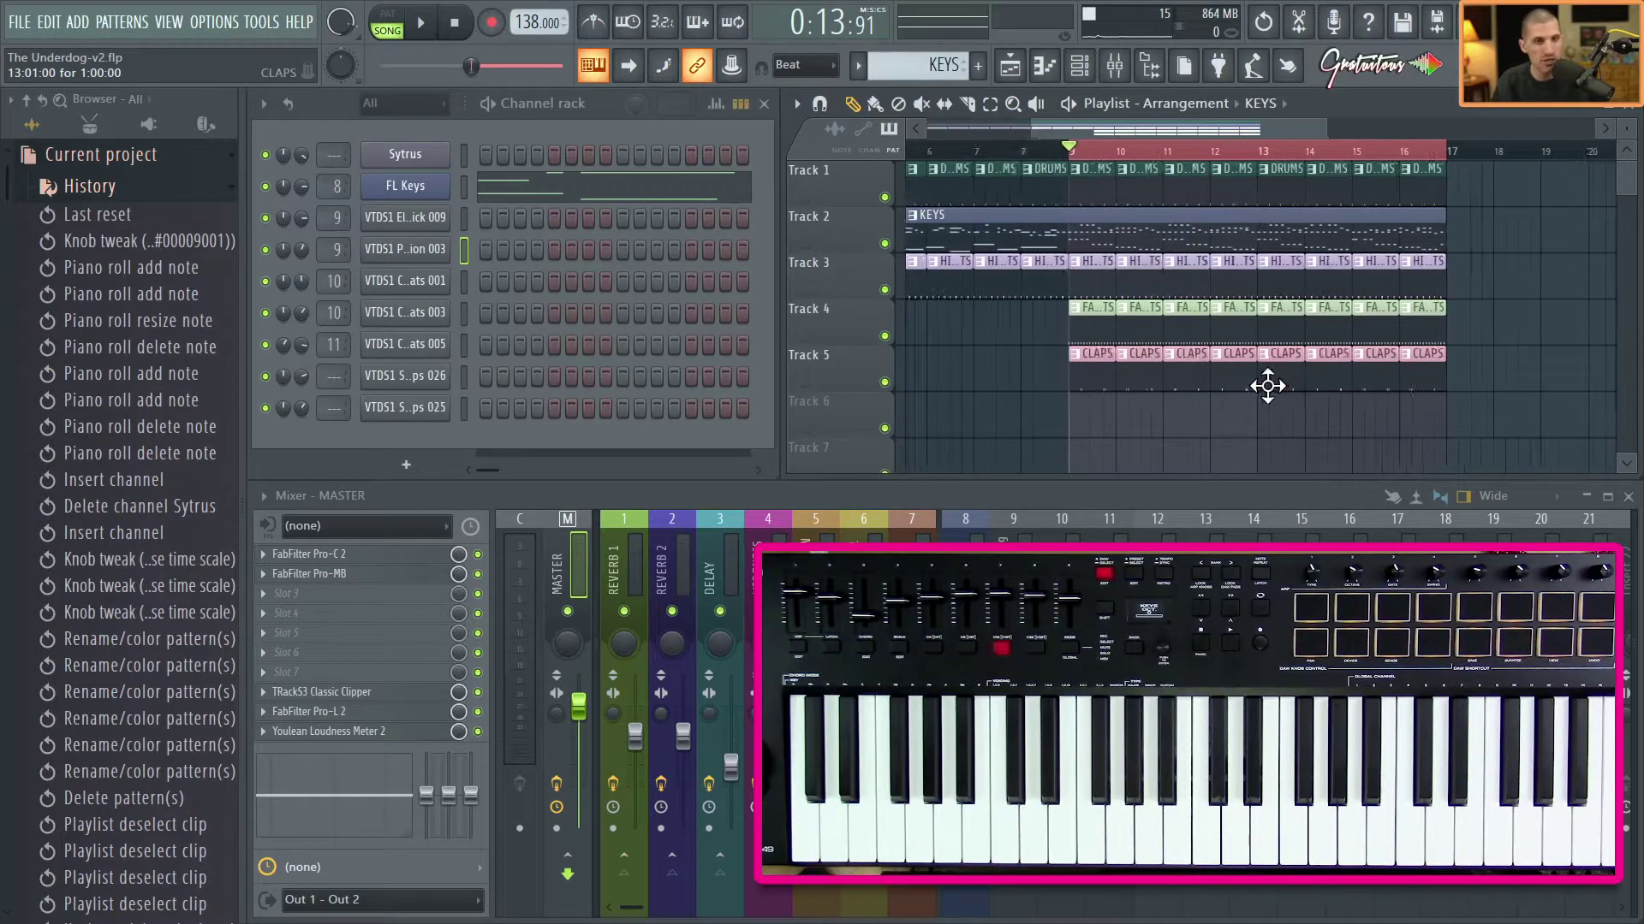
# Try adding an empty pattern from HI-HATS, and return to the CLAPS pattern.
pyautogui.scroll(-2, 1014, 400)
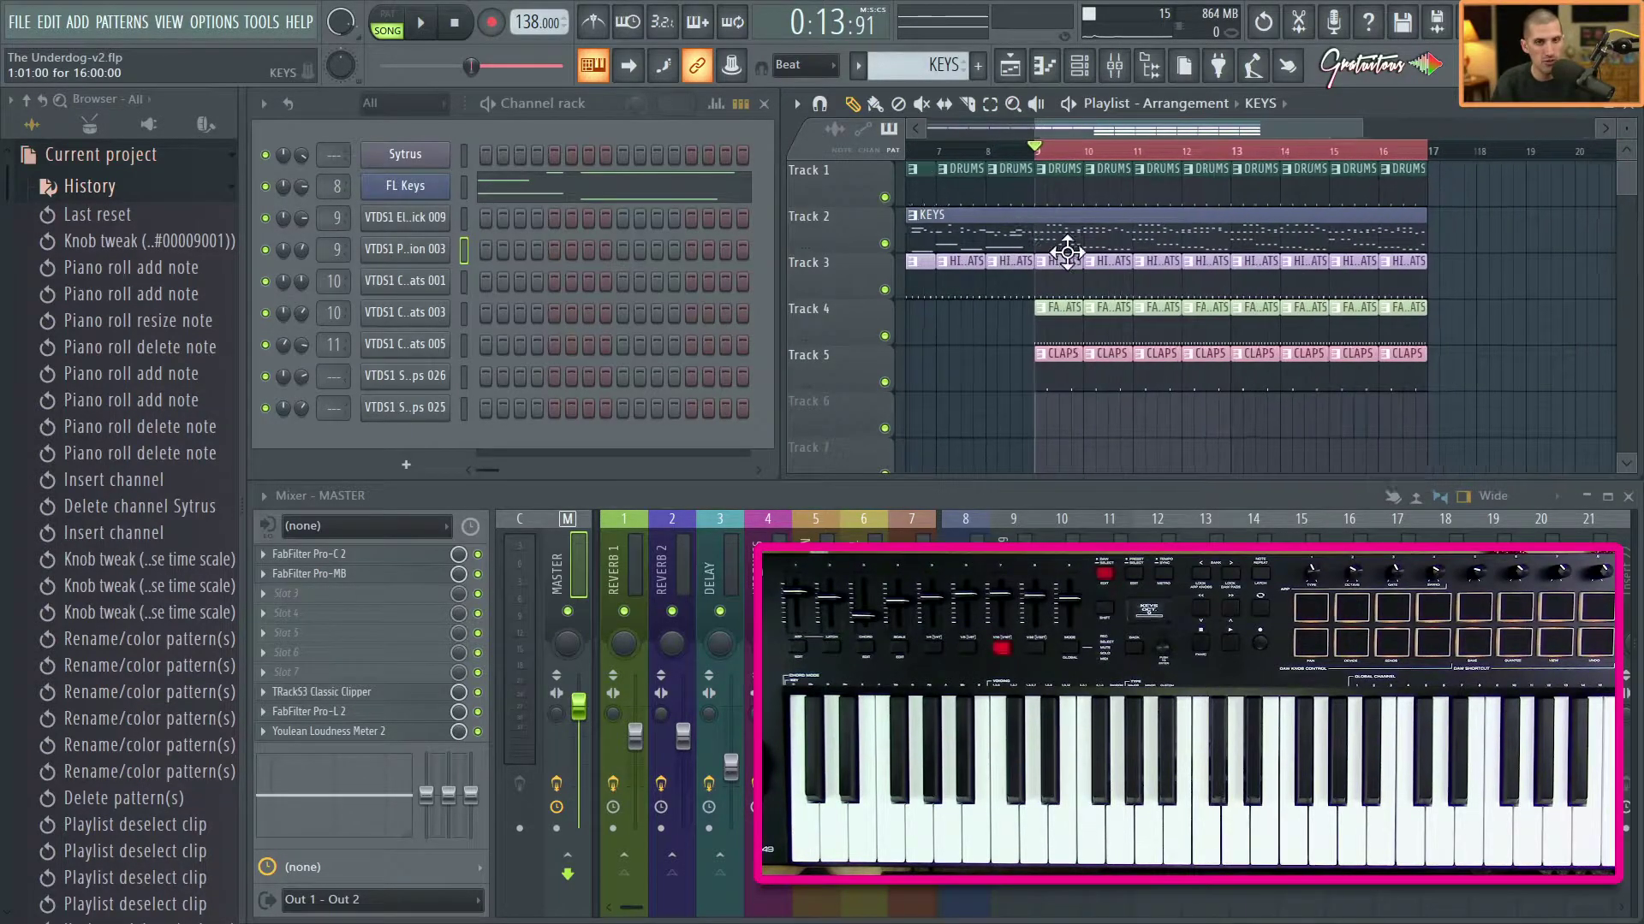
pyautogui.moveTo(1411, 406); pyautogui.dragTo(1036, 125)
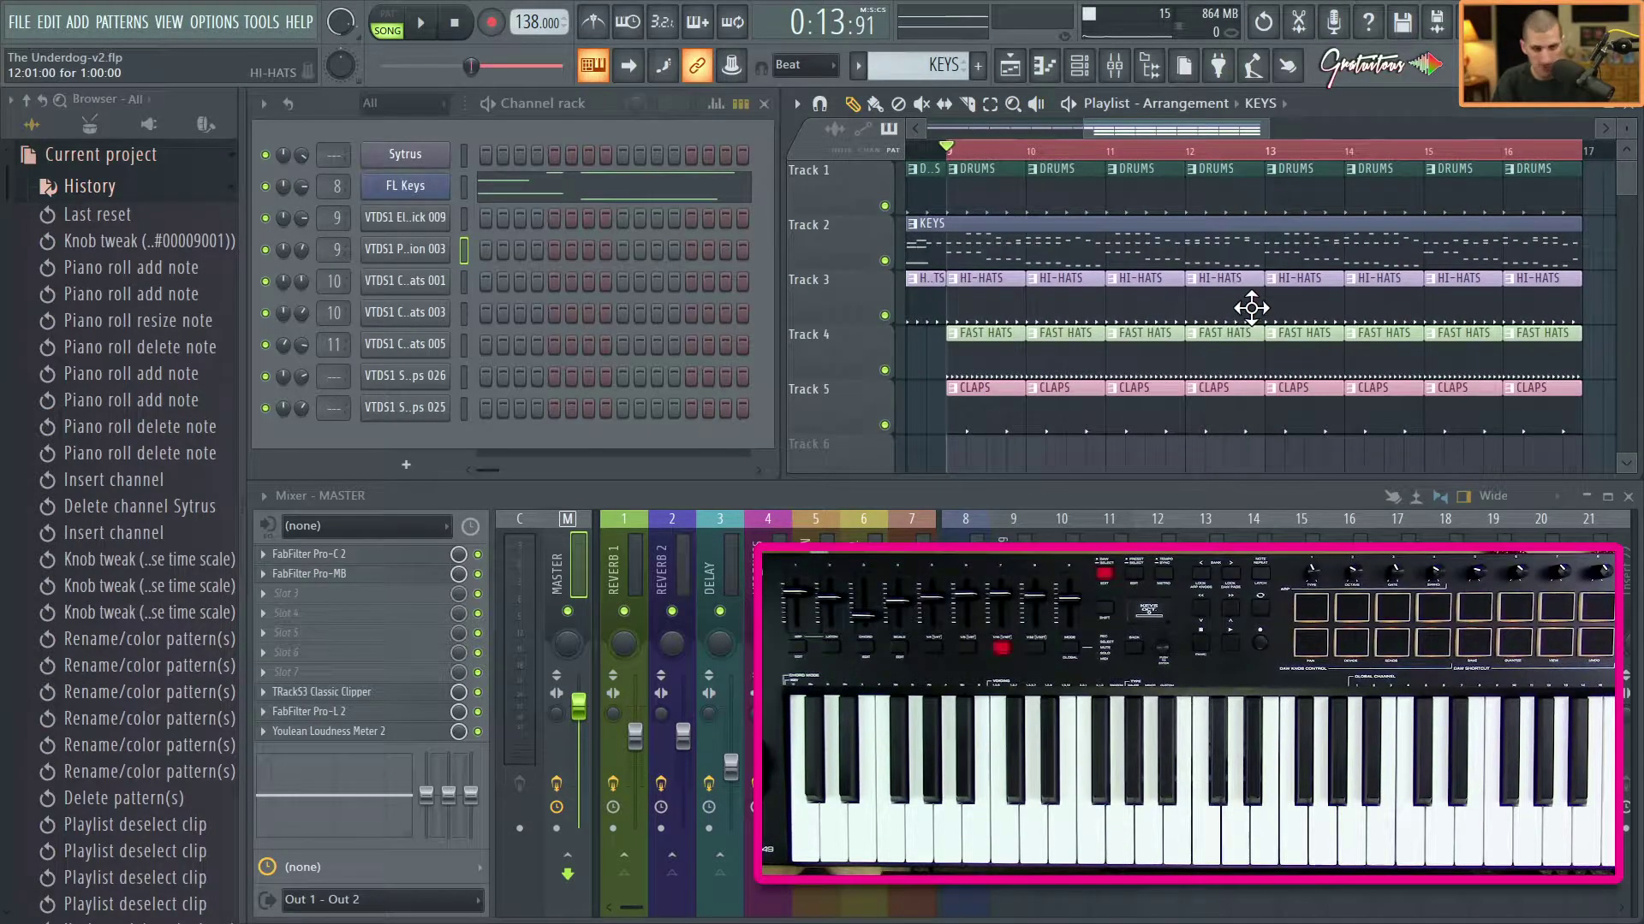
pyautogui.scroll(-1, 1108, 311)
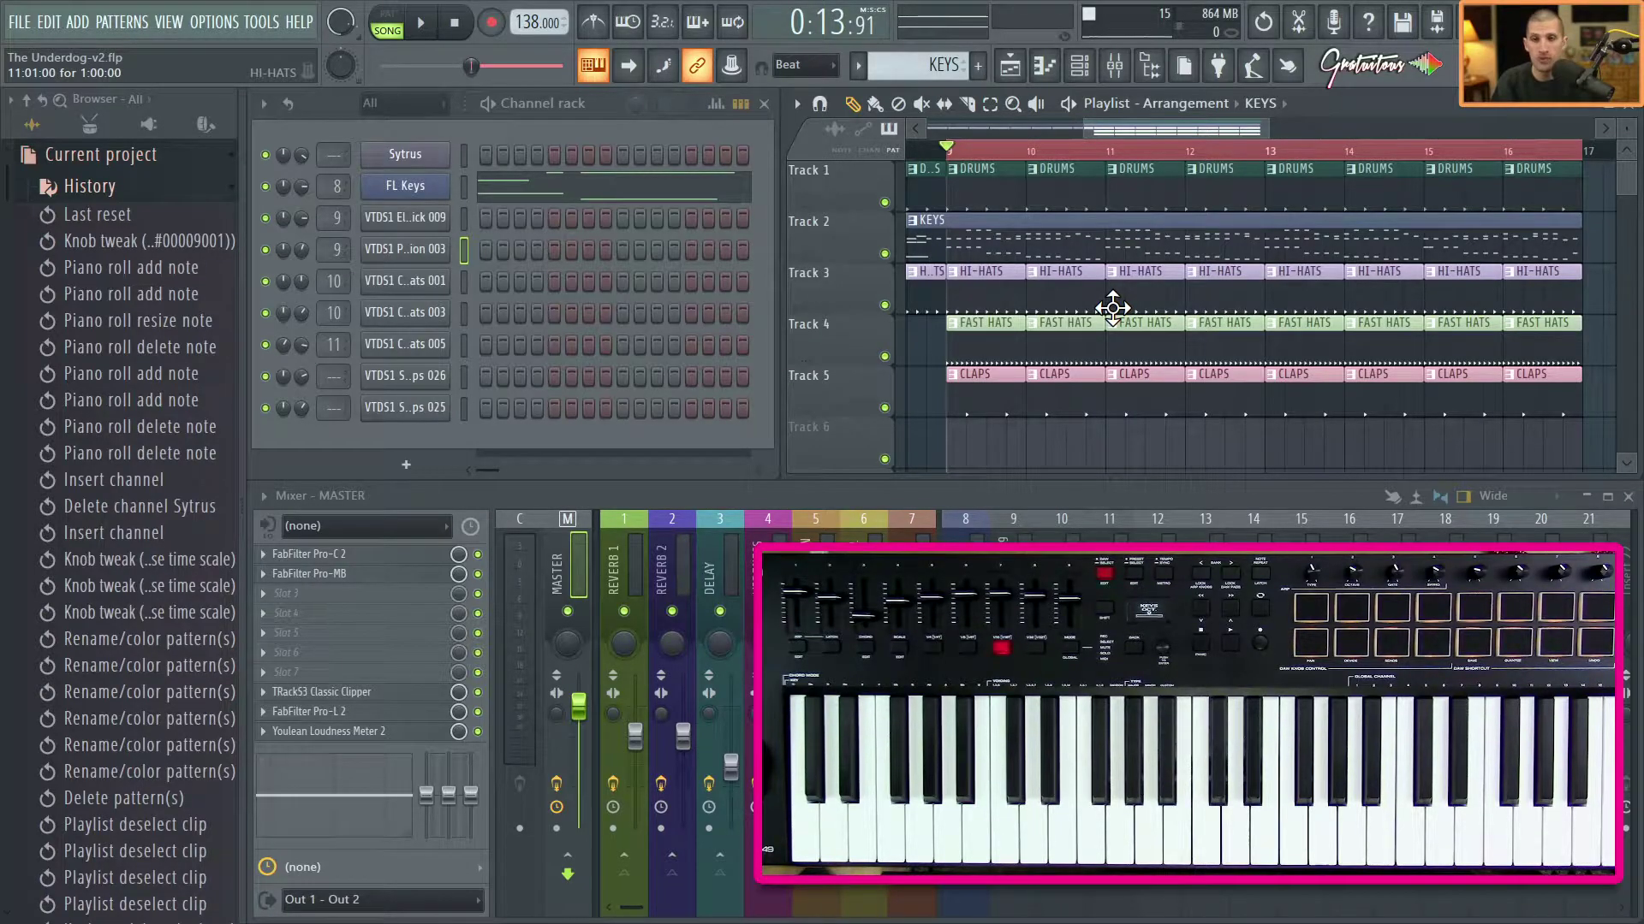
pyautogui.click(1076, 272)
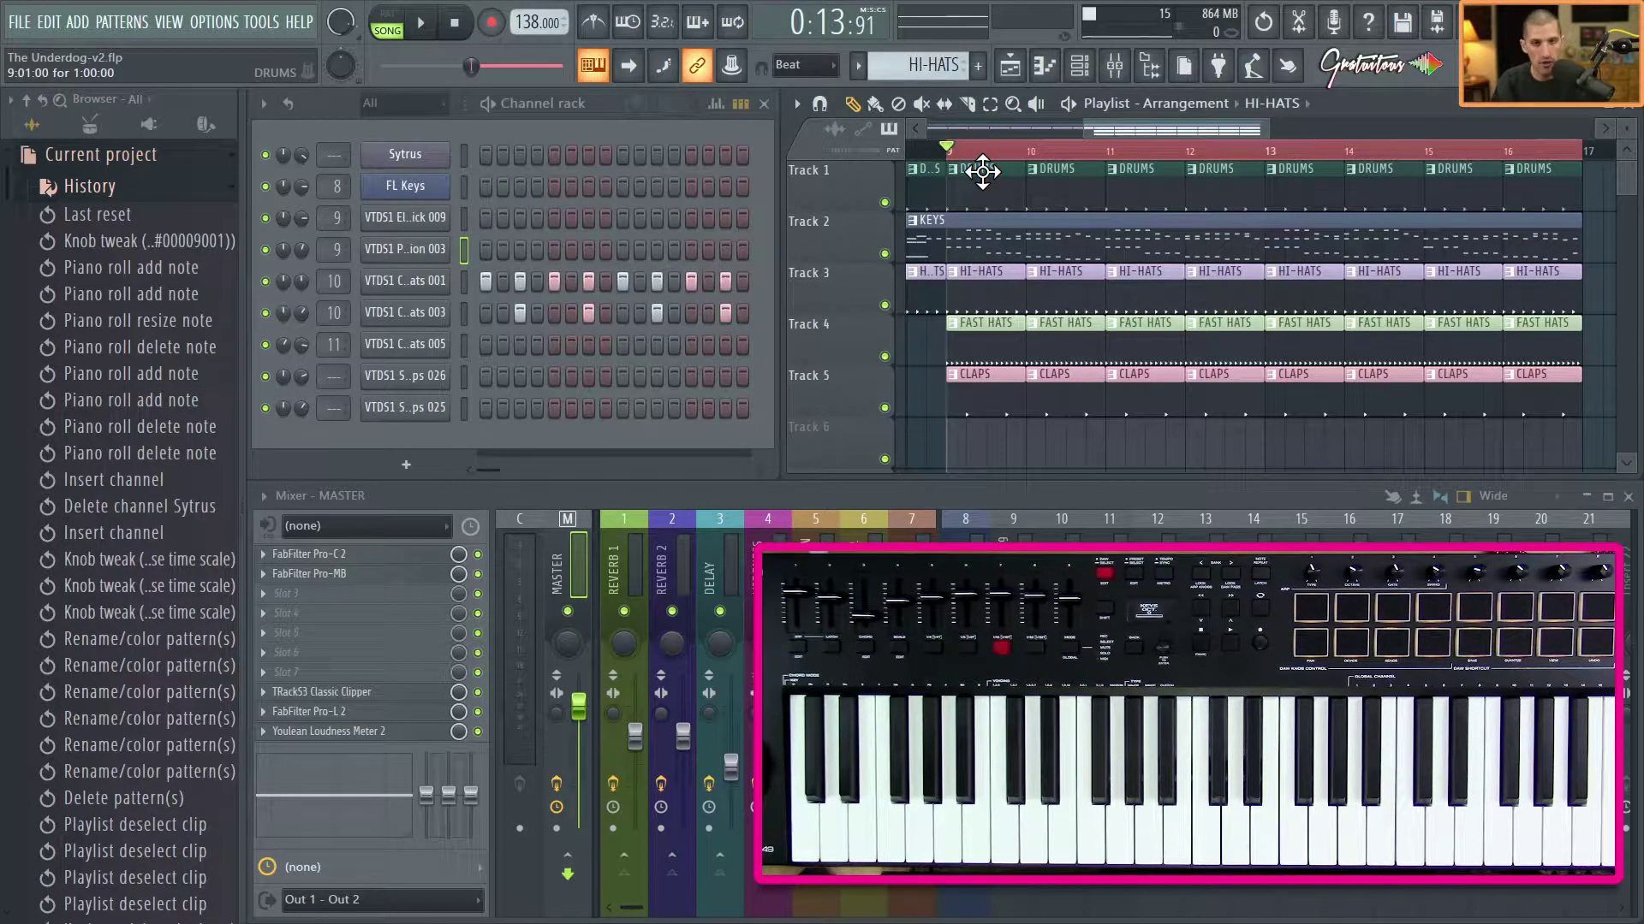
pyautogui.press('F4')
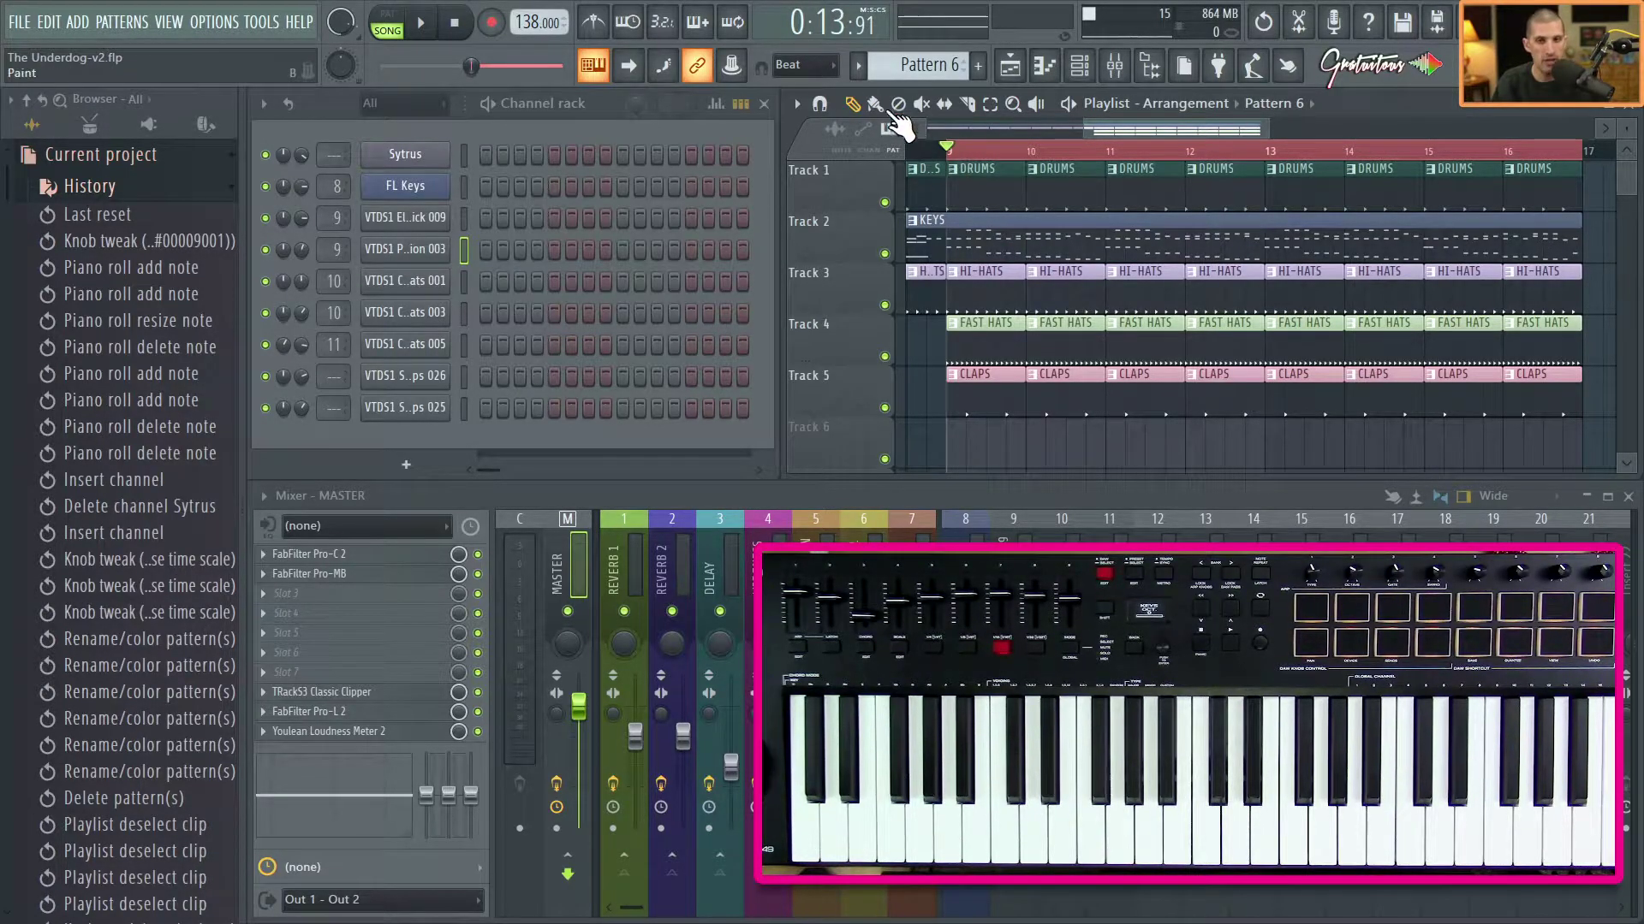
pyautogui.click(857, 65)
pyautogui.click(895, 166)
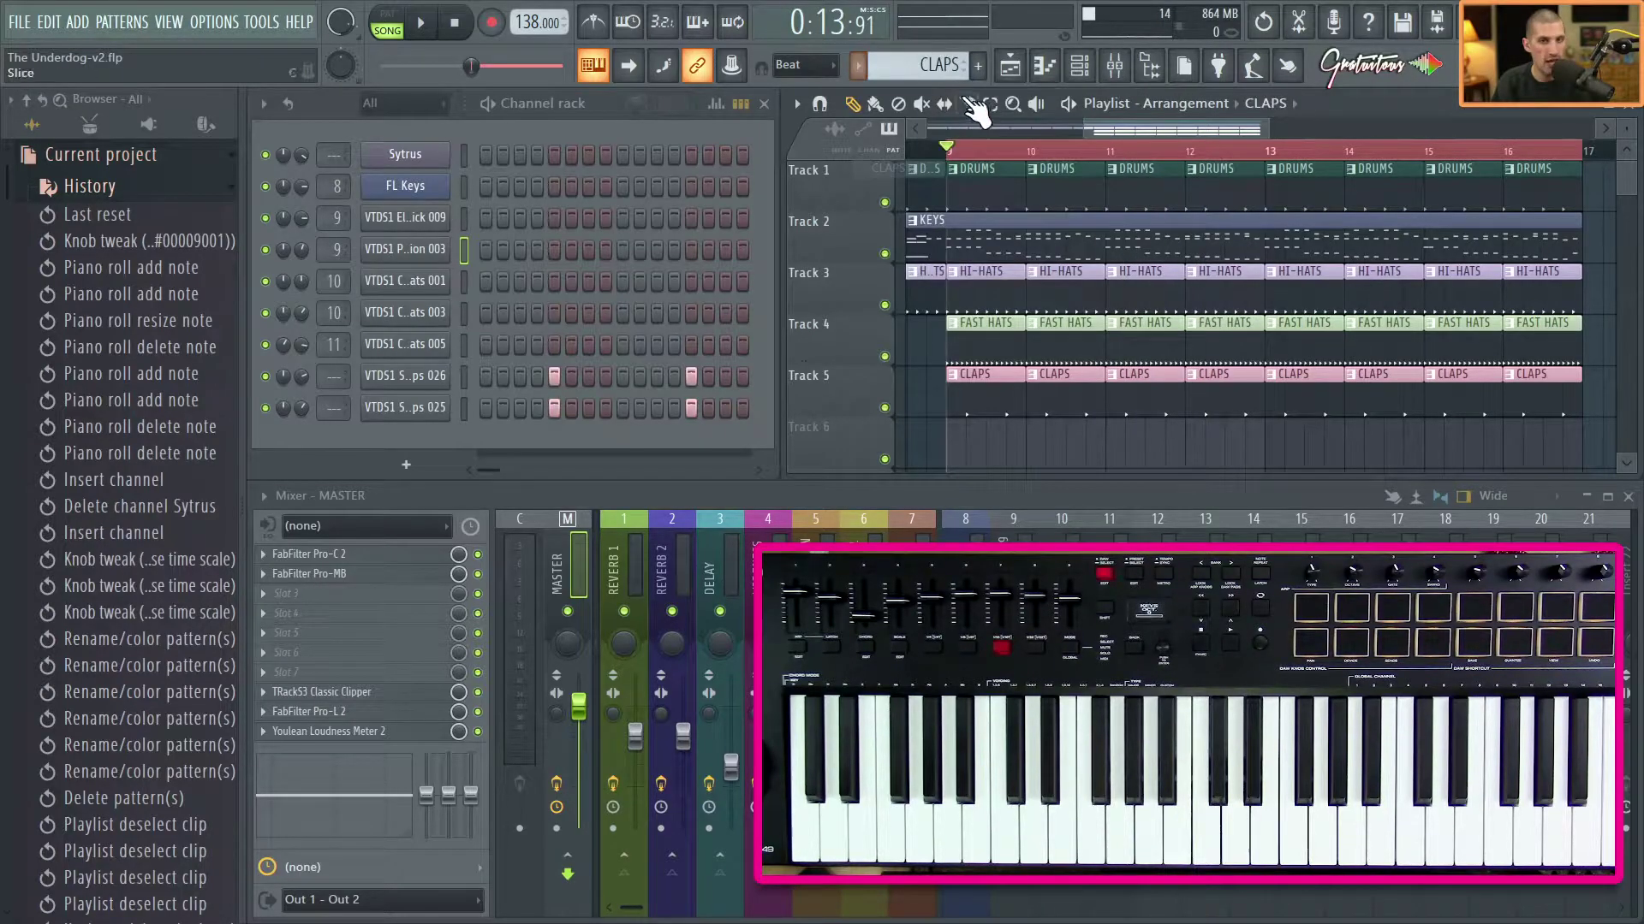
# Create a new empty pattern after CLAPS and select only the Sytrus channel as the recording target.
pyautogui.click(857, 65)
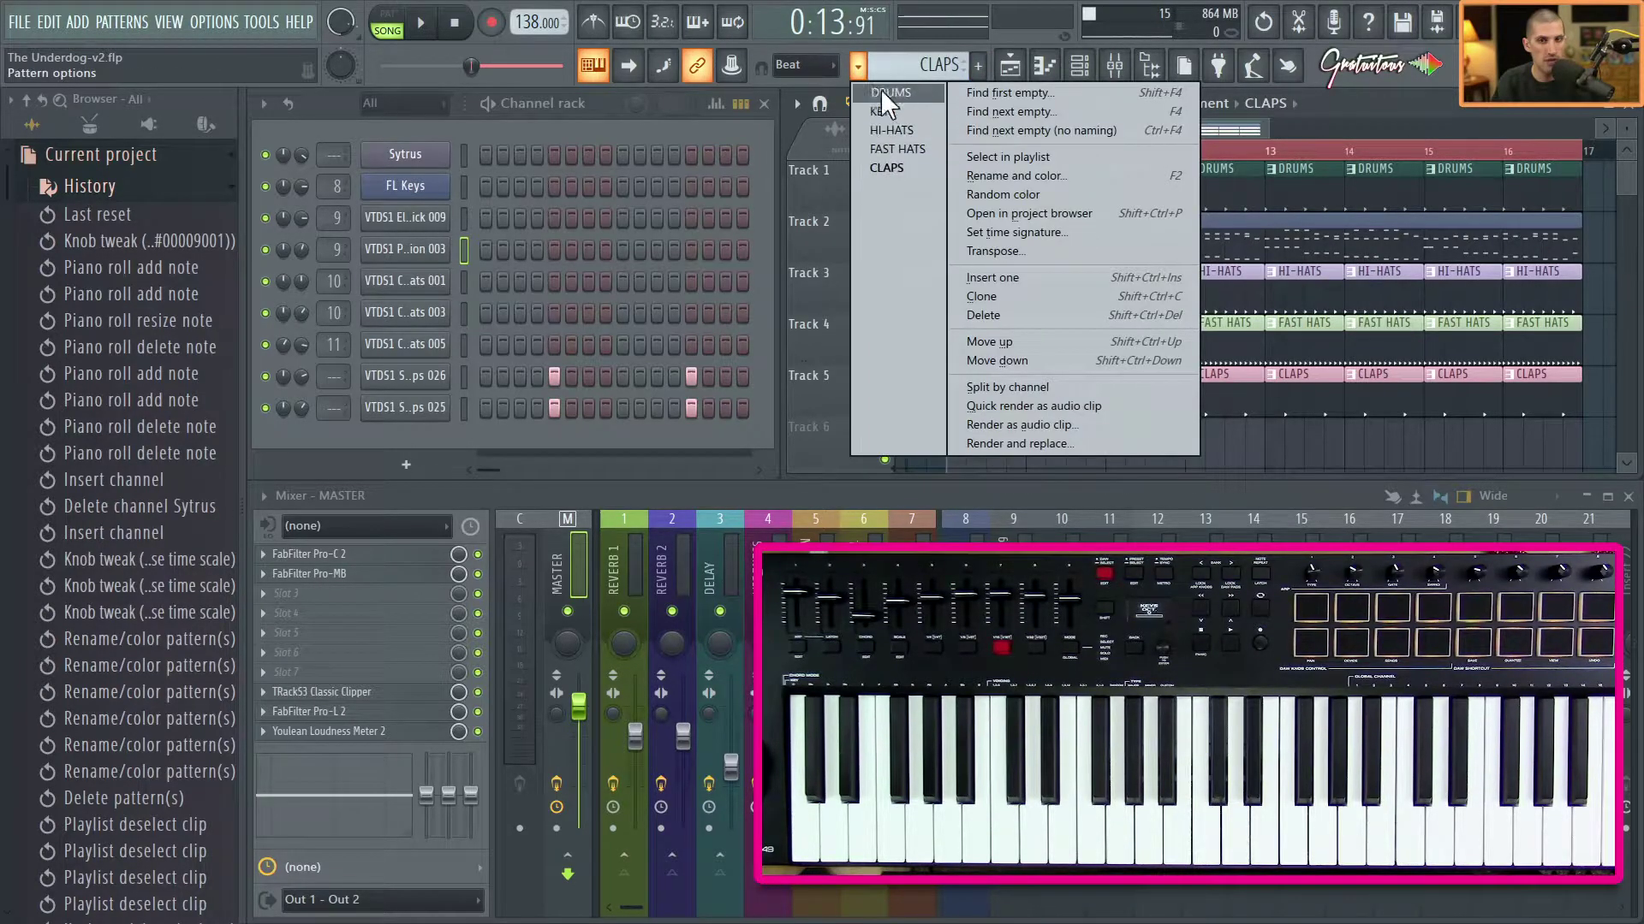
pyautogui.click(991, 53)
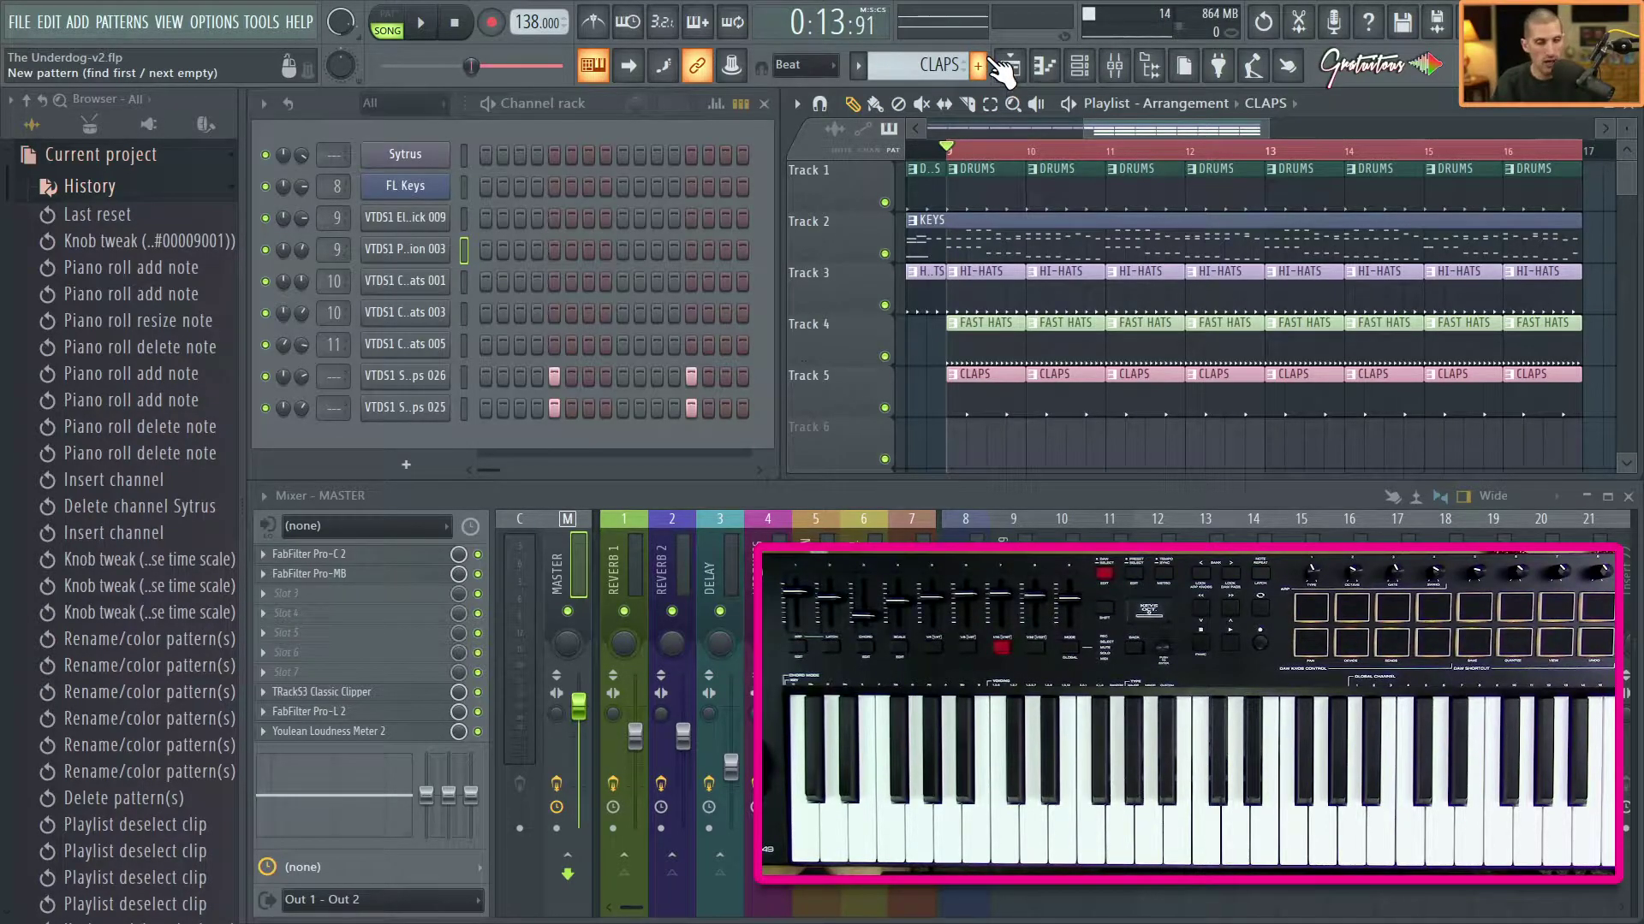
pyautogui.click(988, 51)
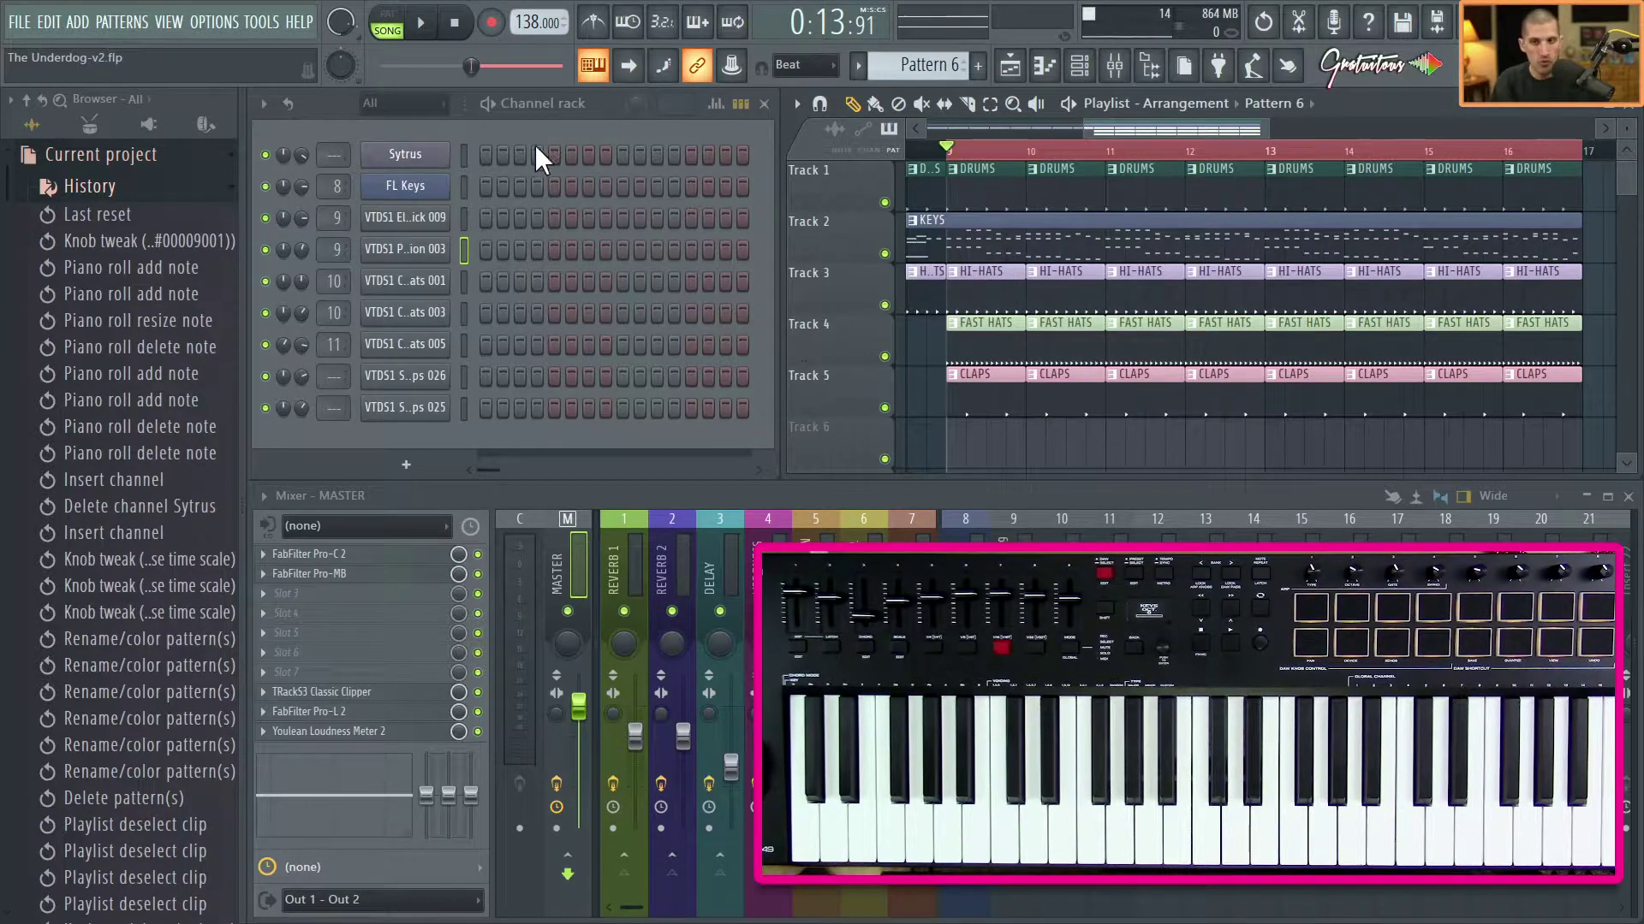
pyautogui.click(467, 165)
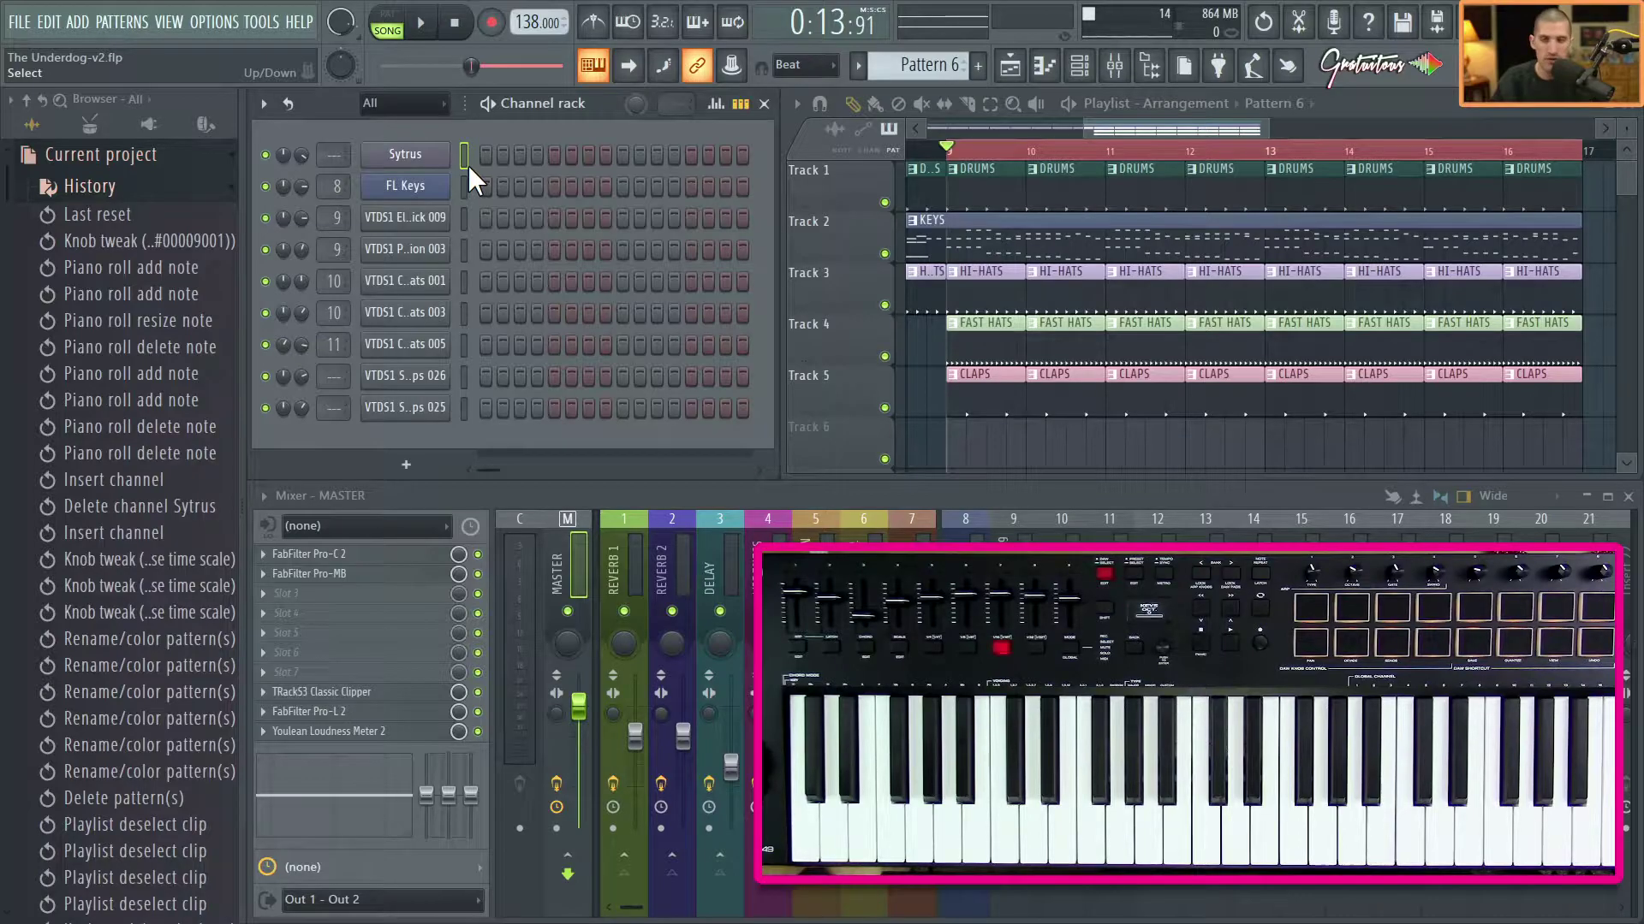
# Try to name the new pattern STRINGS.
pyautogui.press('F2')
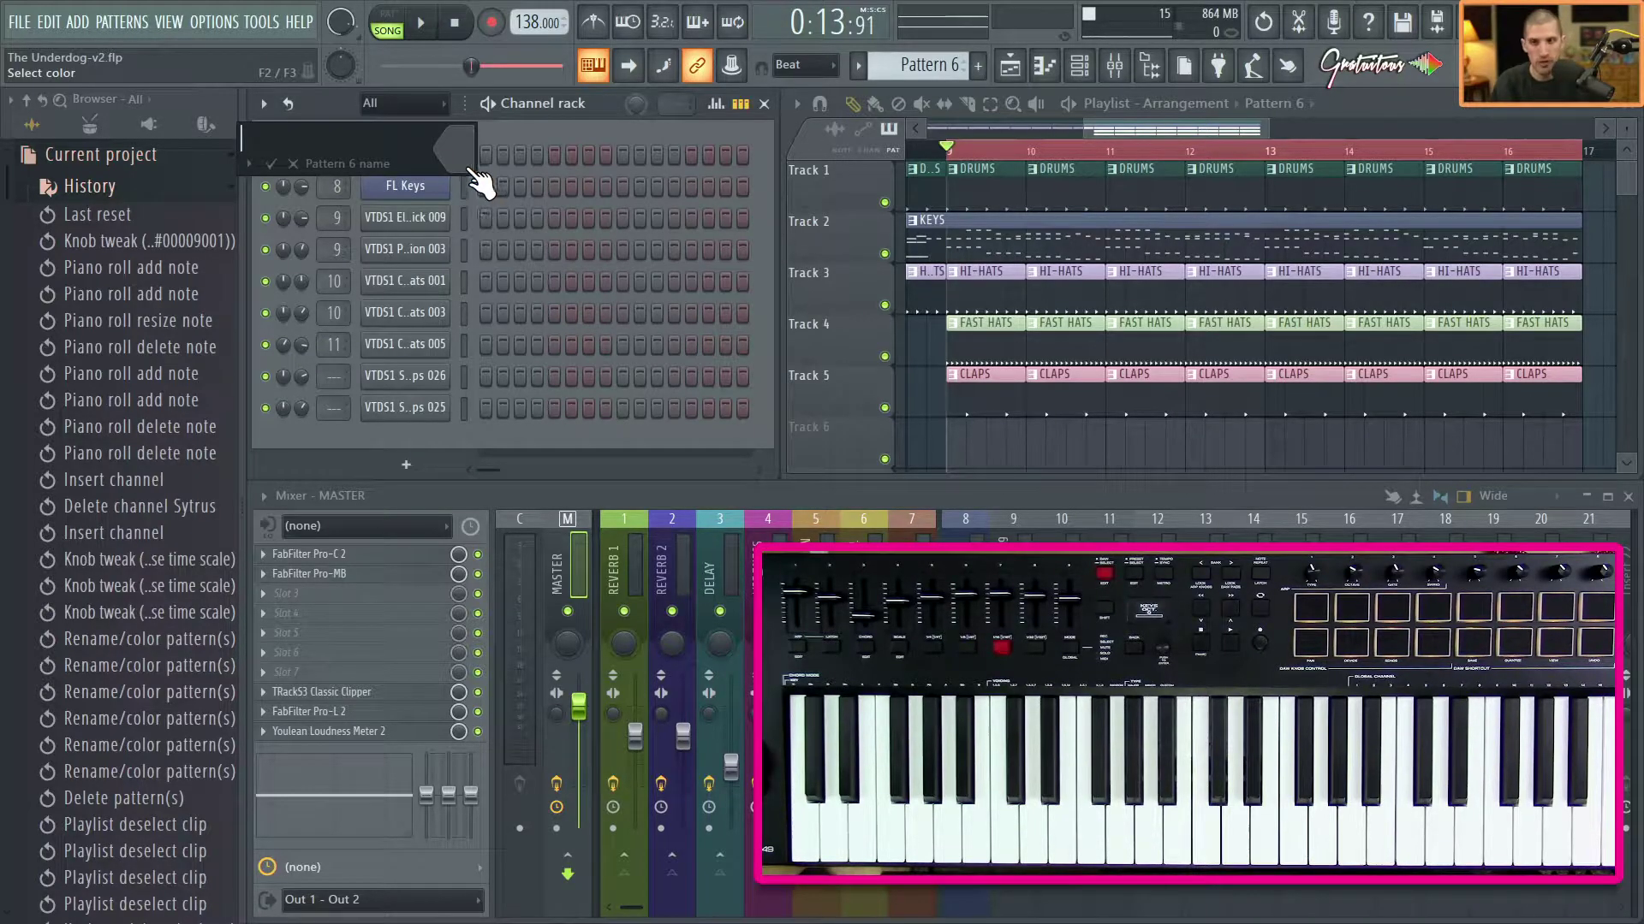
pyautogui.write('S')
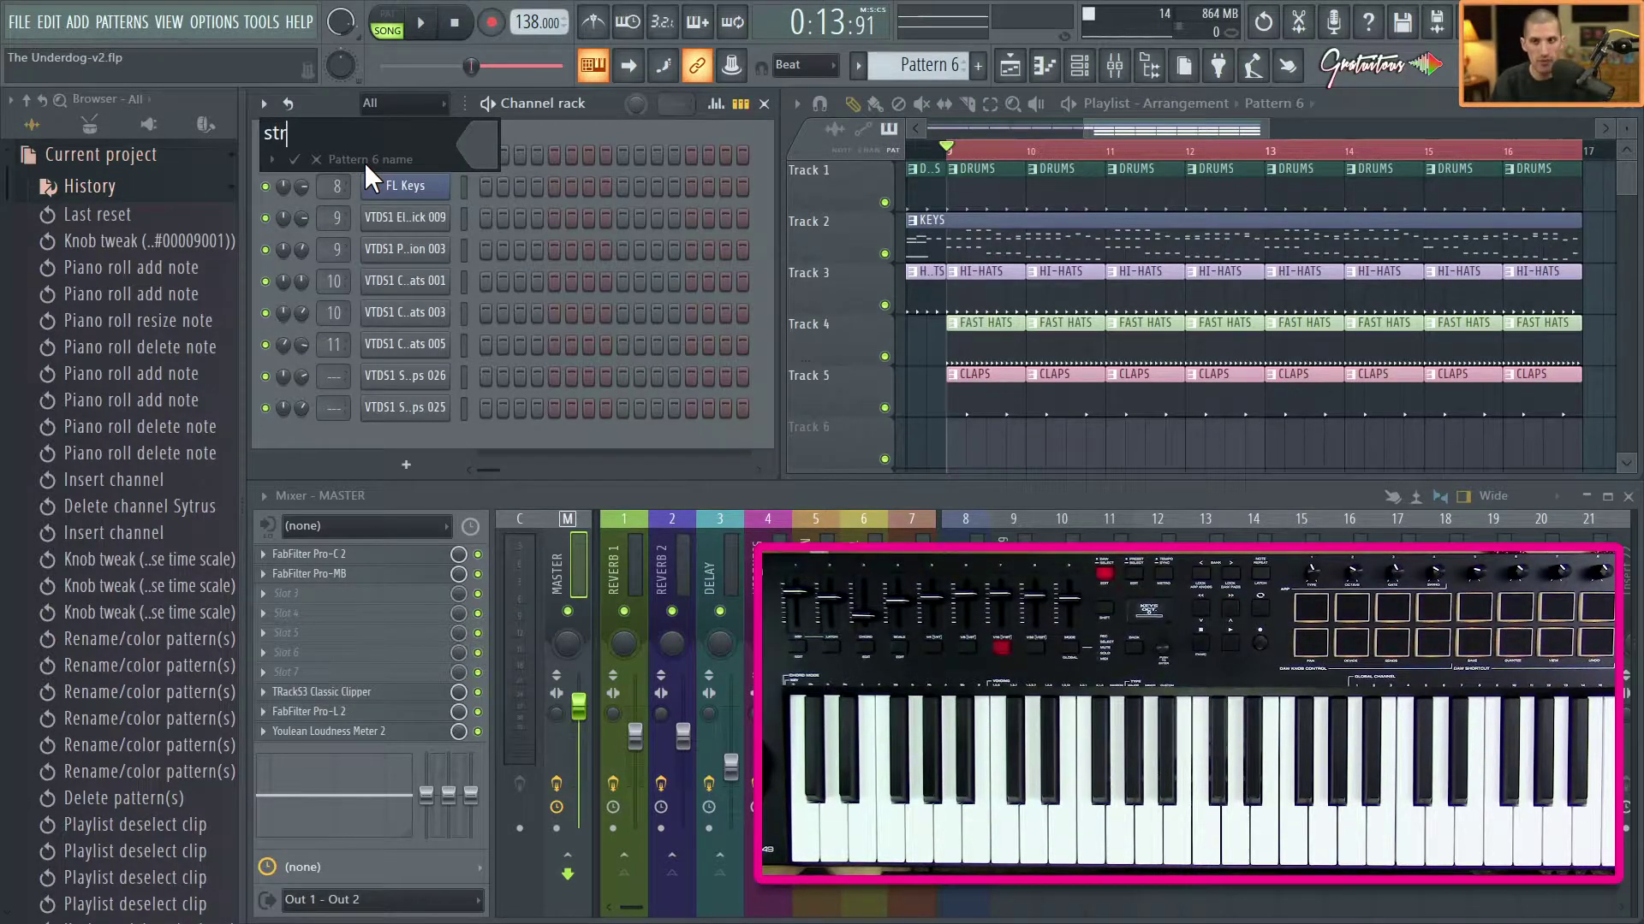
pyautogui.write('TRINGS')
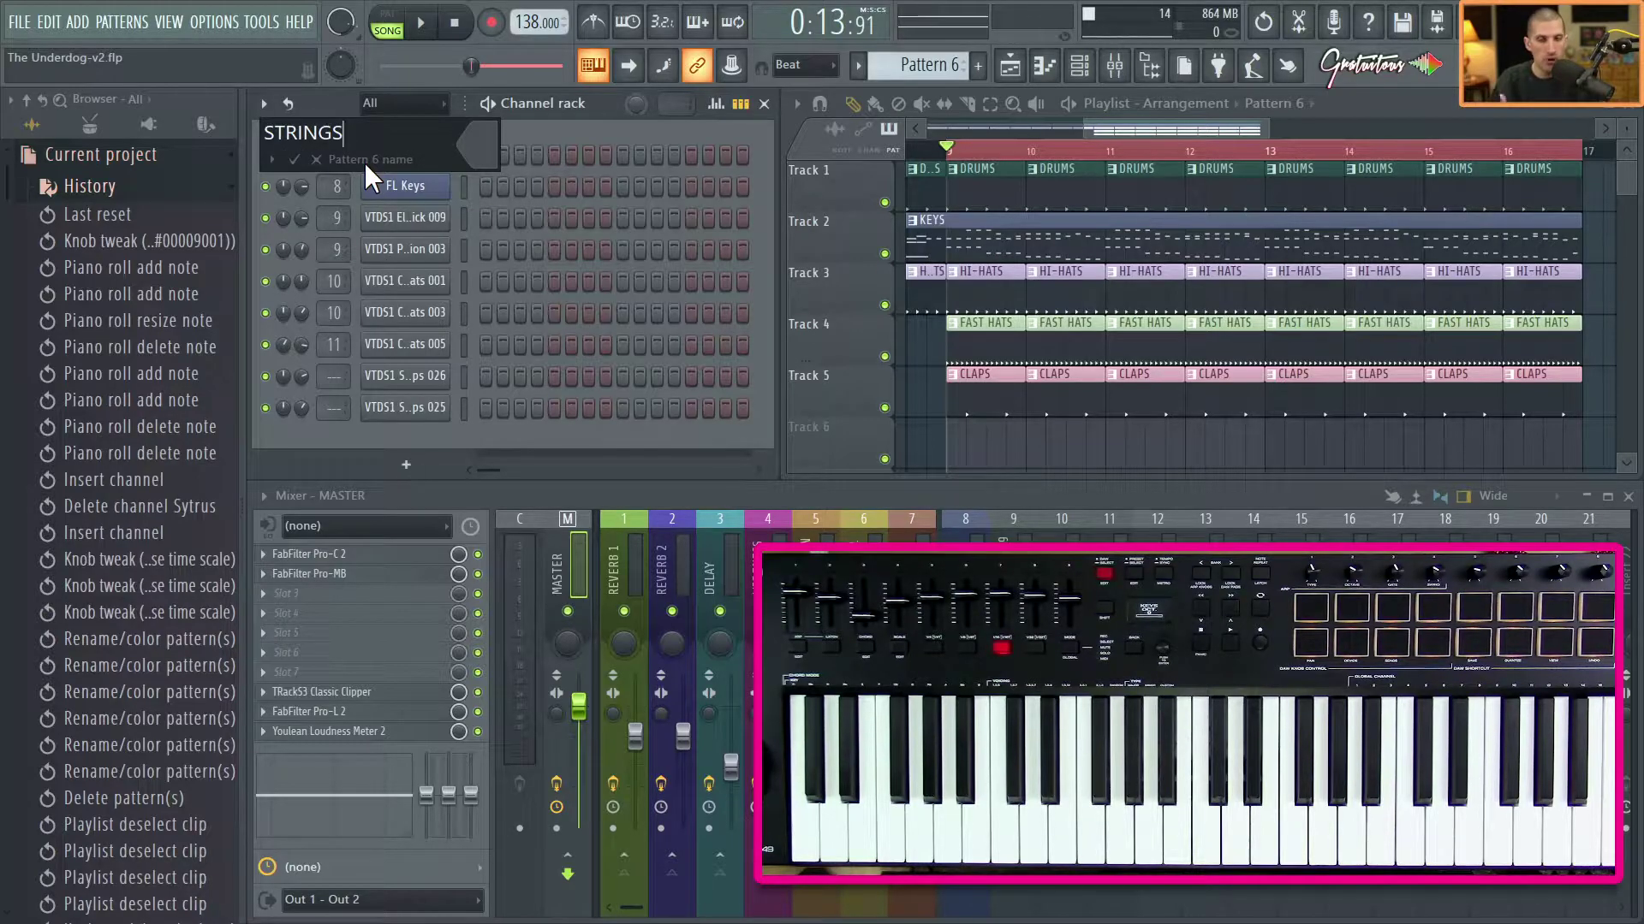
pyautogui.press('Return')
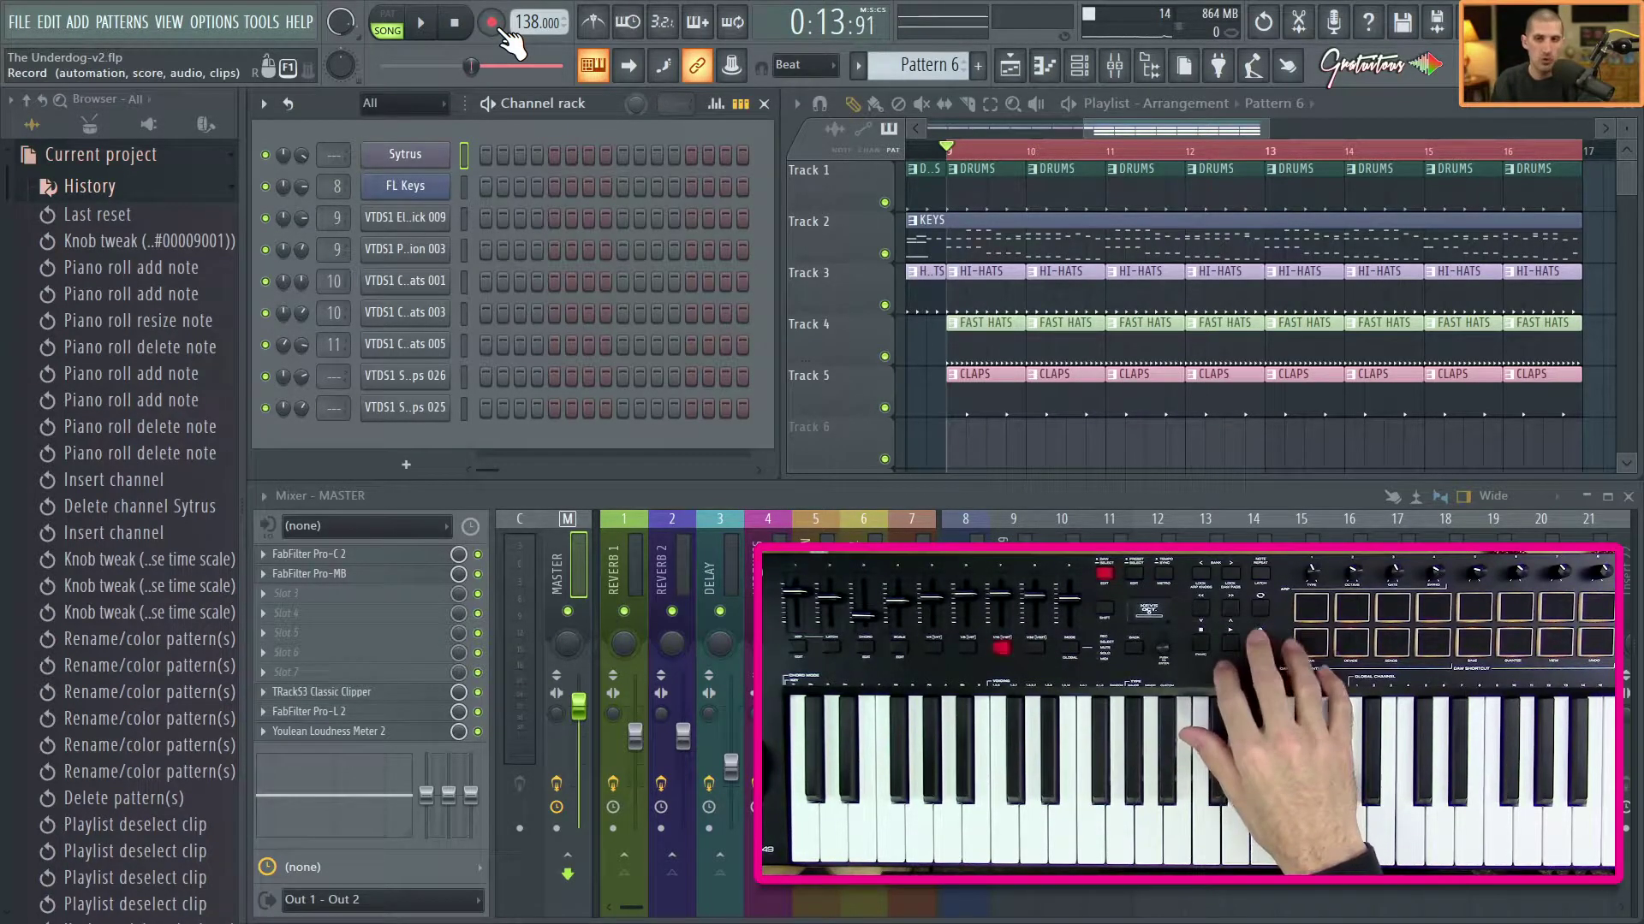
# Enable the recording countdown and record a Sytrus keyboard take over the looped bars into Pattern 6.
pyautogui.click(668, 24)
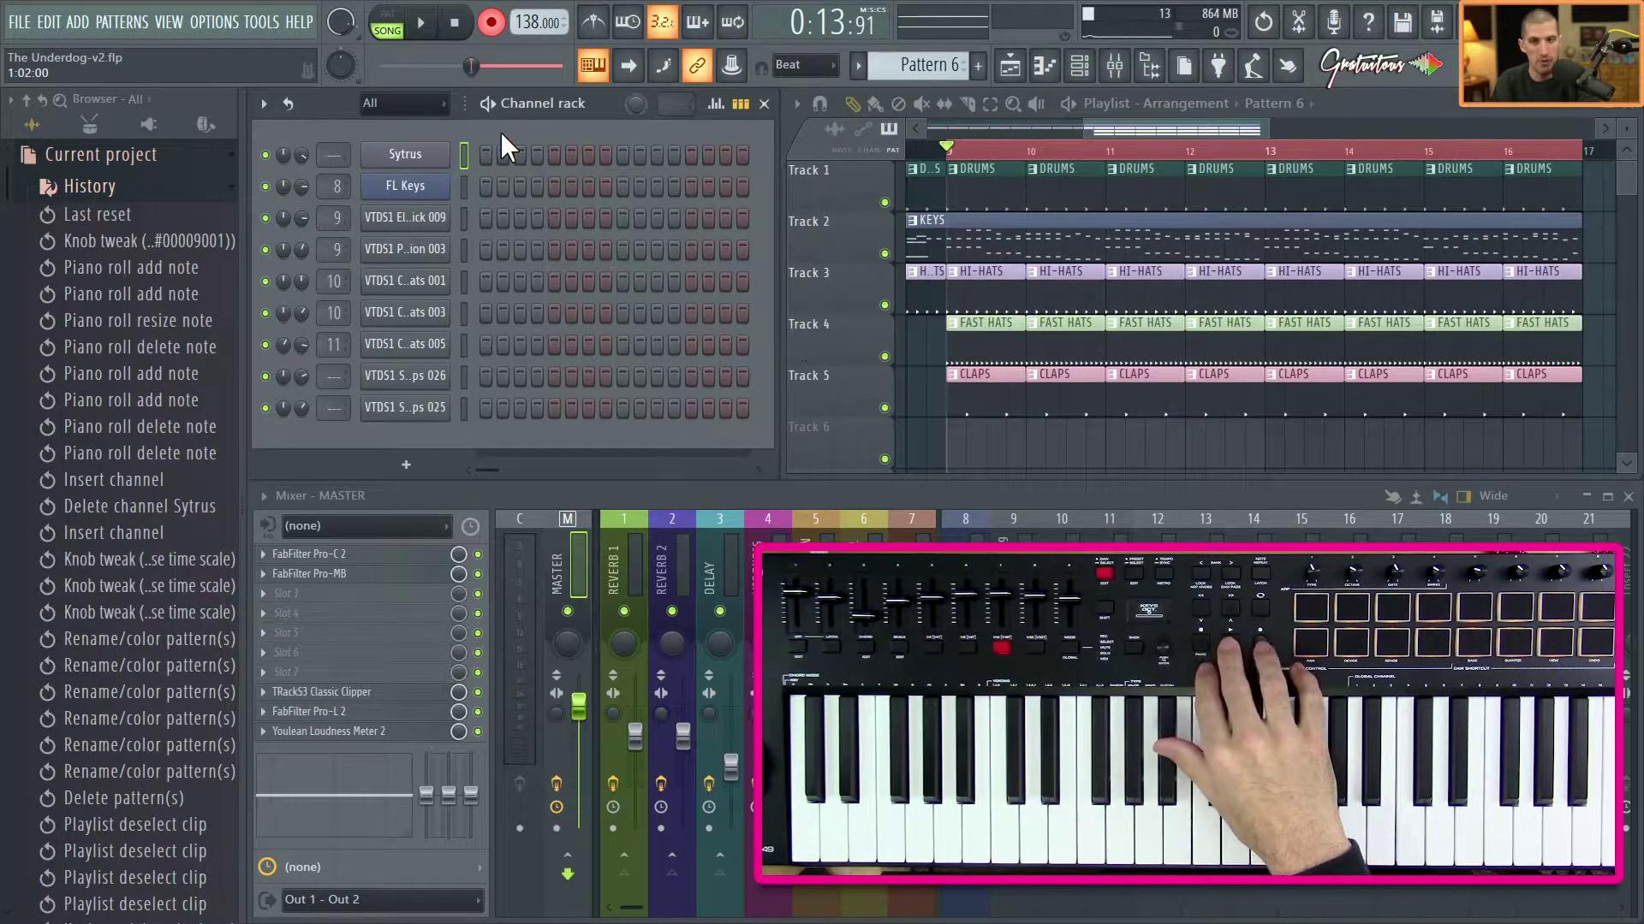
pyautogui.press('space')
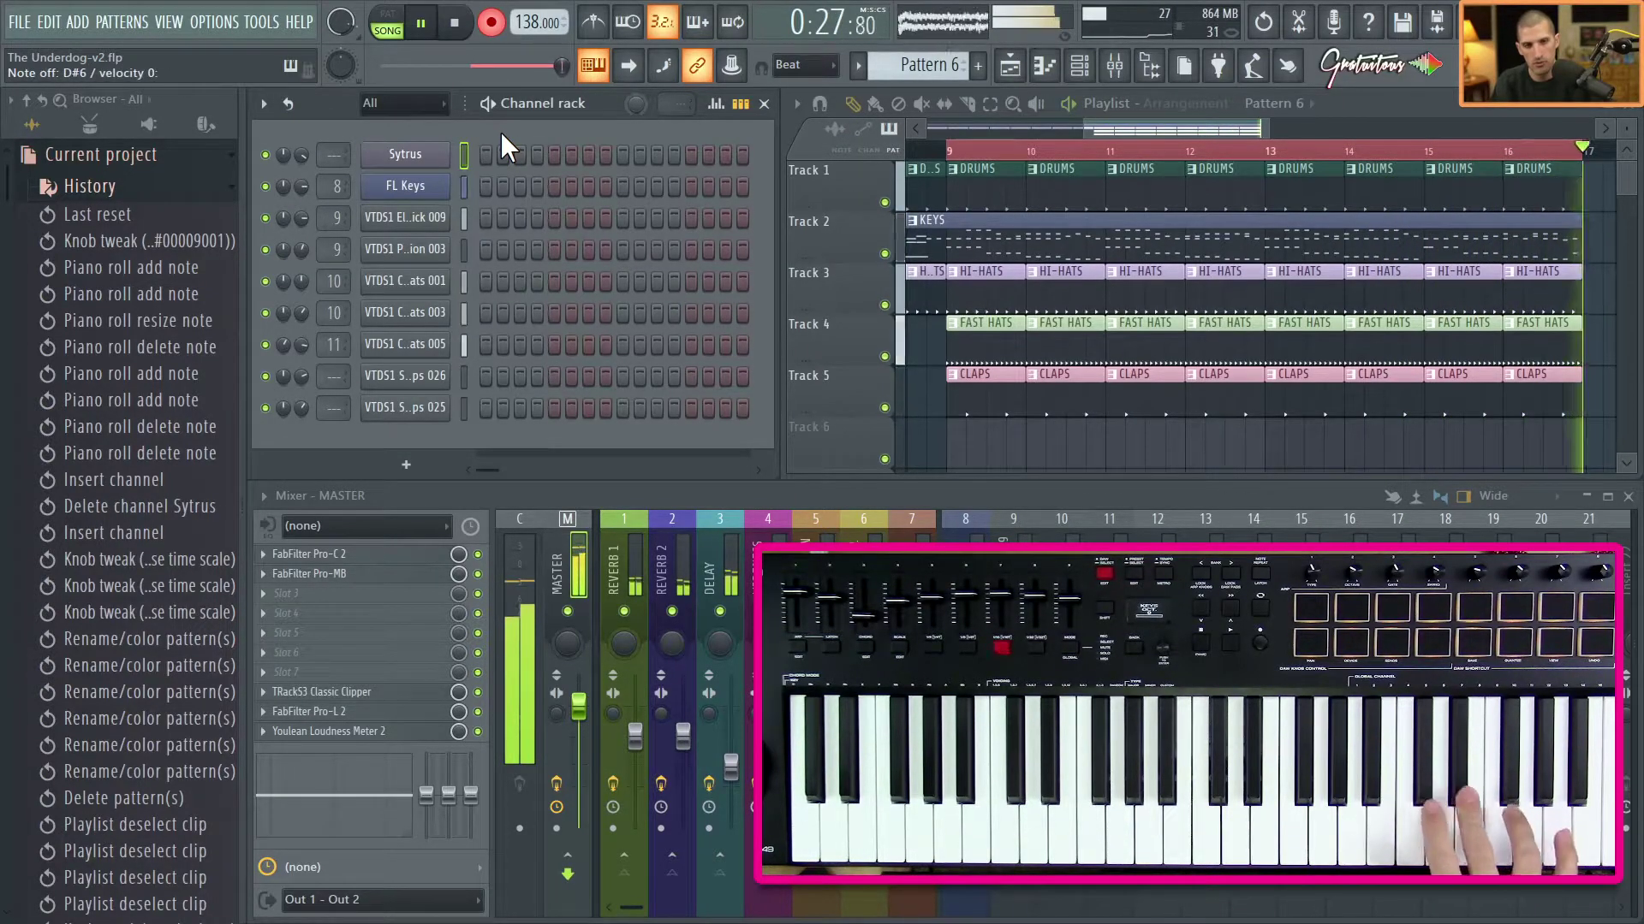
pyautogui.press('space')
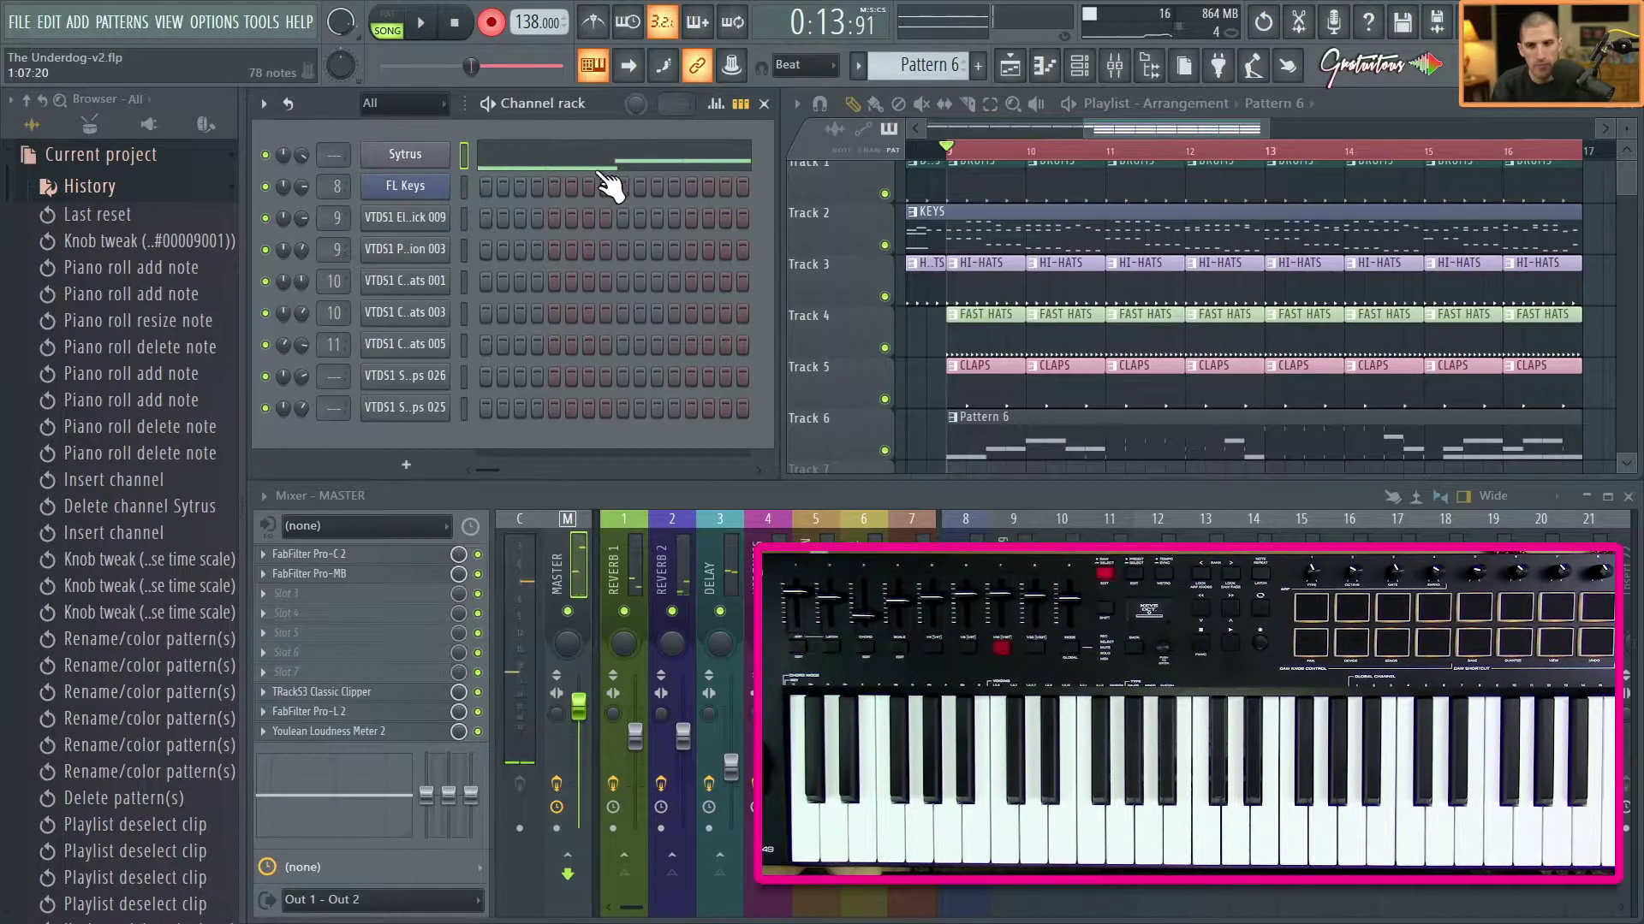
# Open the recorded Sytrus part in the piano roll and delete the long F6, G6 and G#6 notes, keeping the thin ones.
pyautogui.click(606, 164)
pyautogui.scroll(-2, 1038, 459)
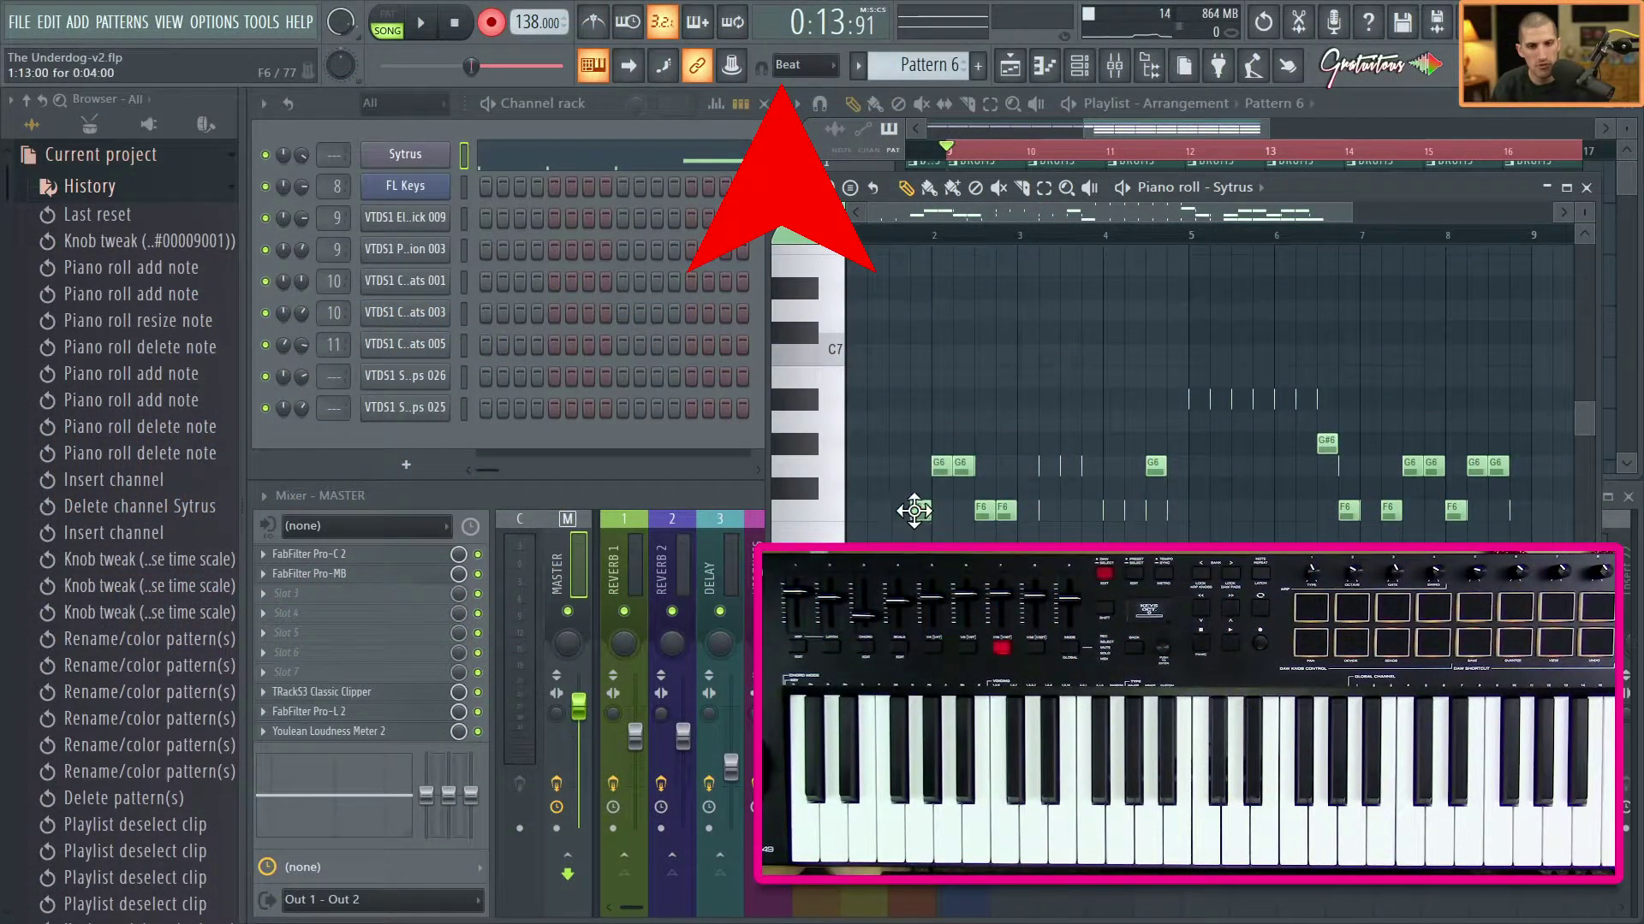
pyautogui.rightClick(914, 511)
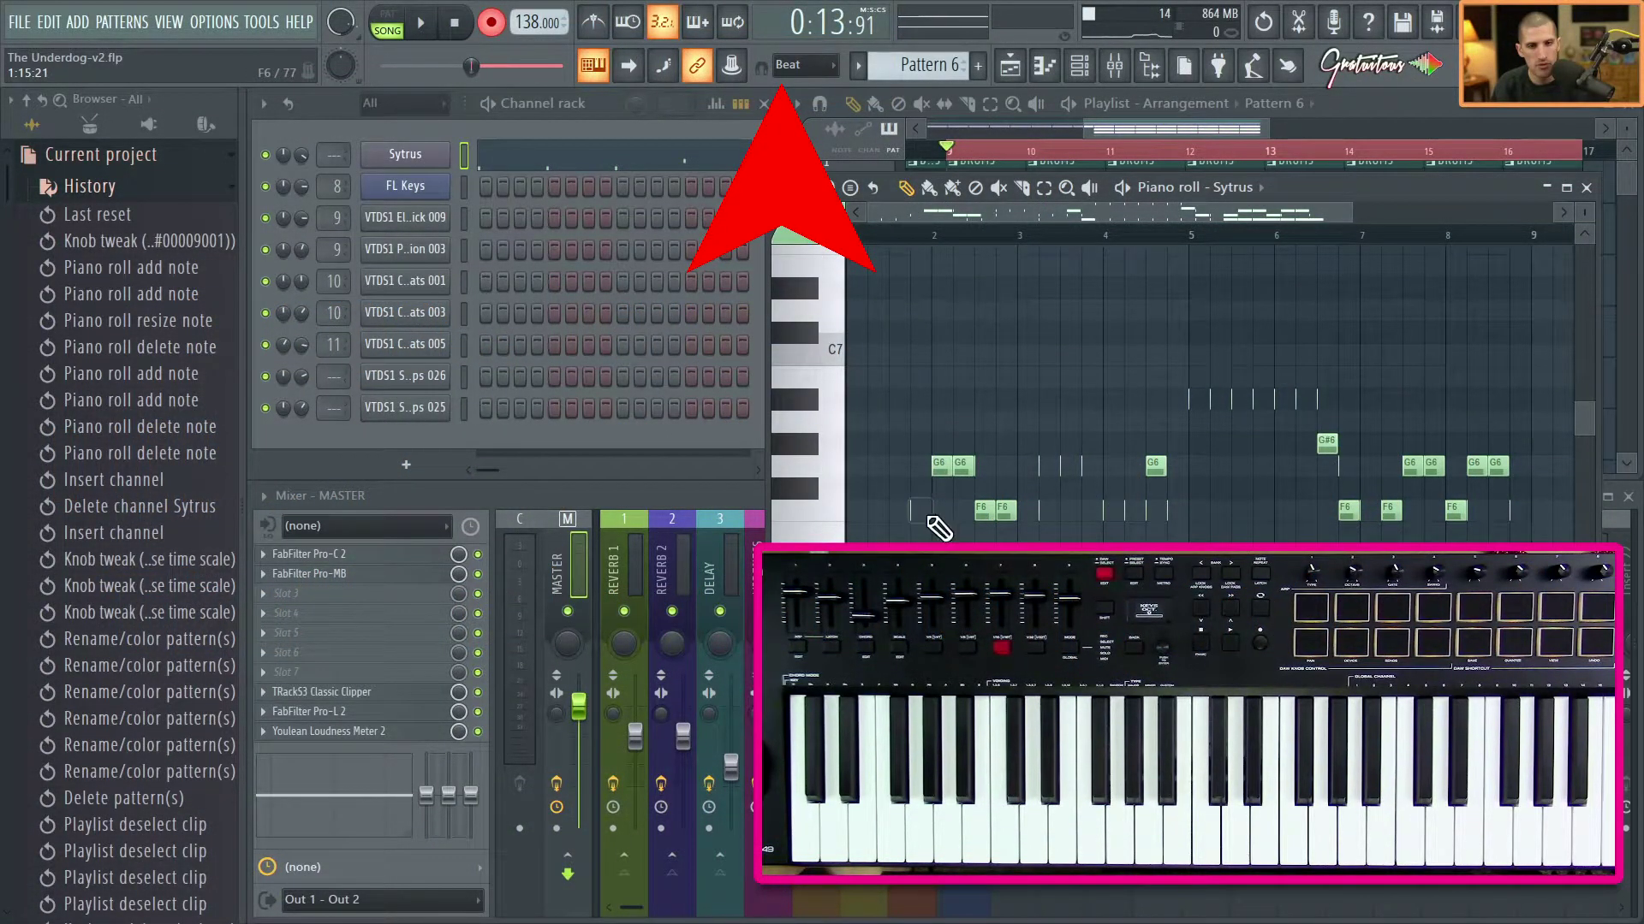
pyautogui.rightClick(940, 466)
pyautogui.rightClick(961, 466)
pyautogui.rightClick(982, 510)
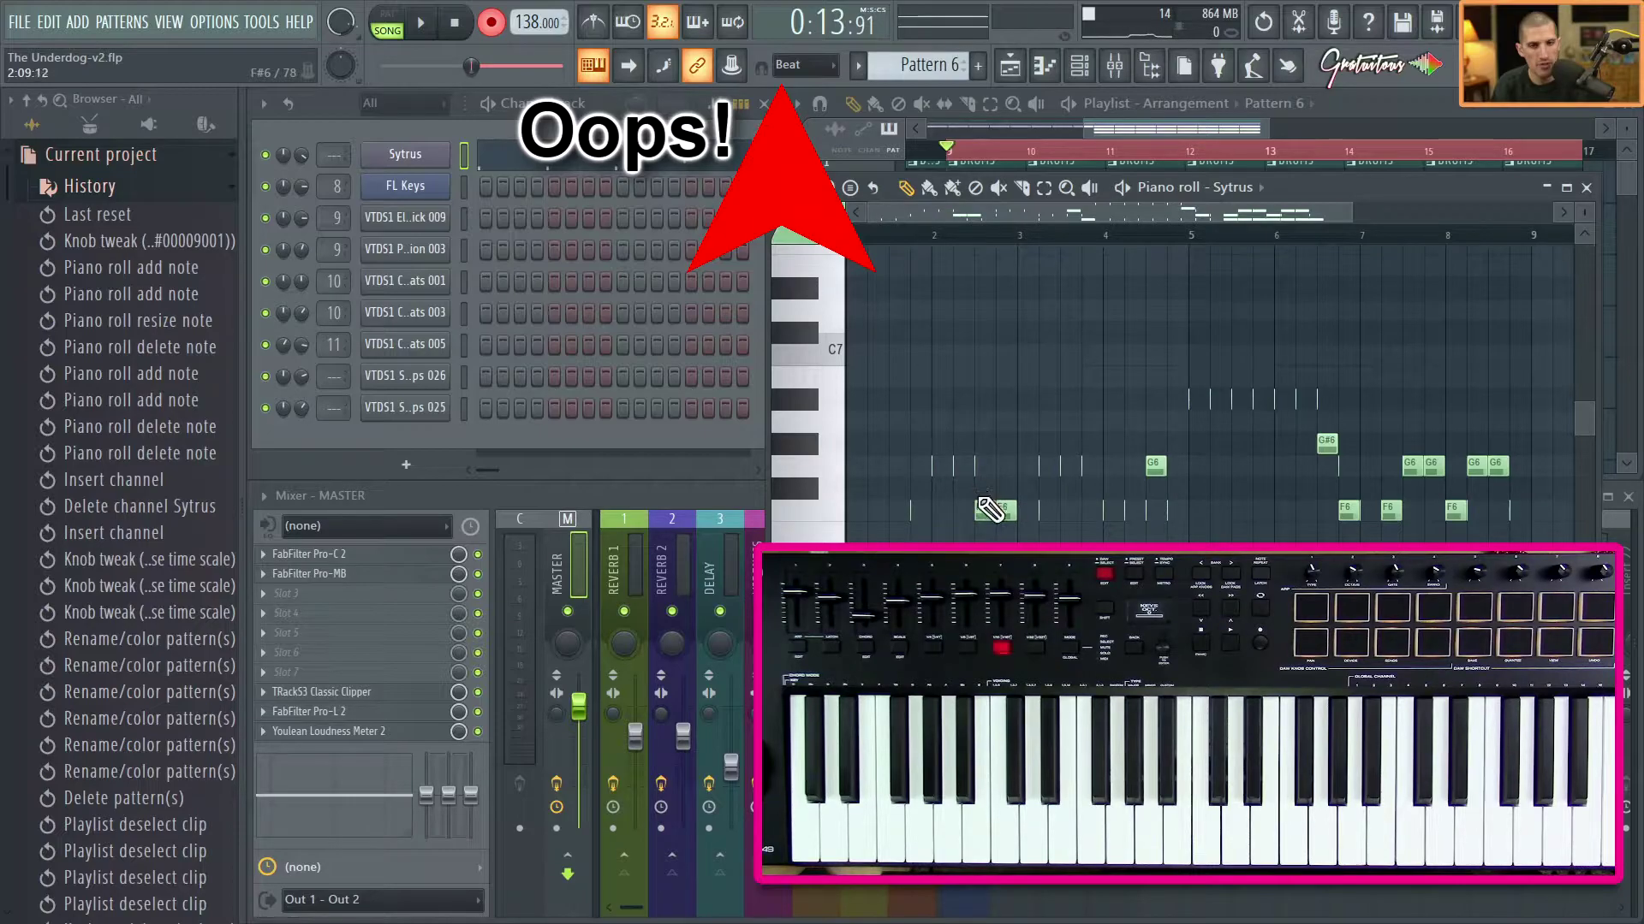
pyautogui.rightClick(1005, 512)
pyautogui.rightClick(1153, 466)
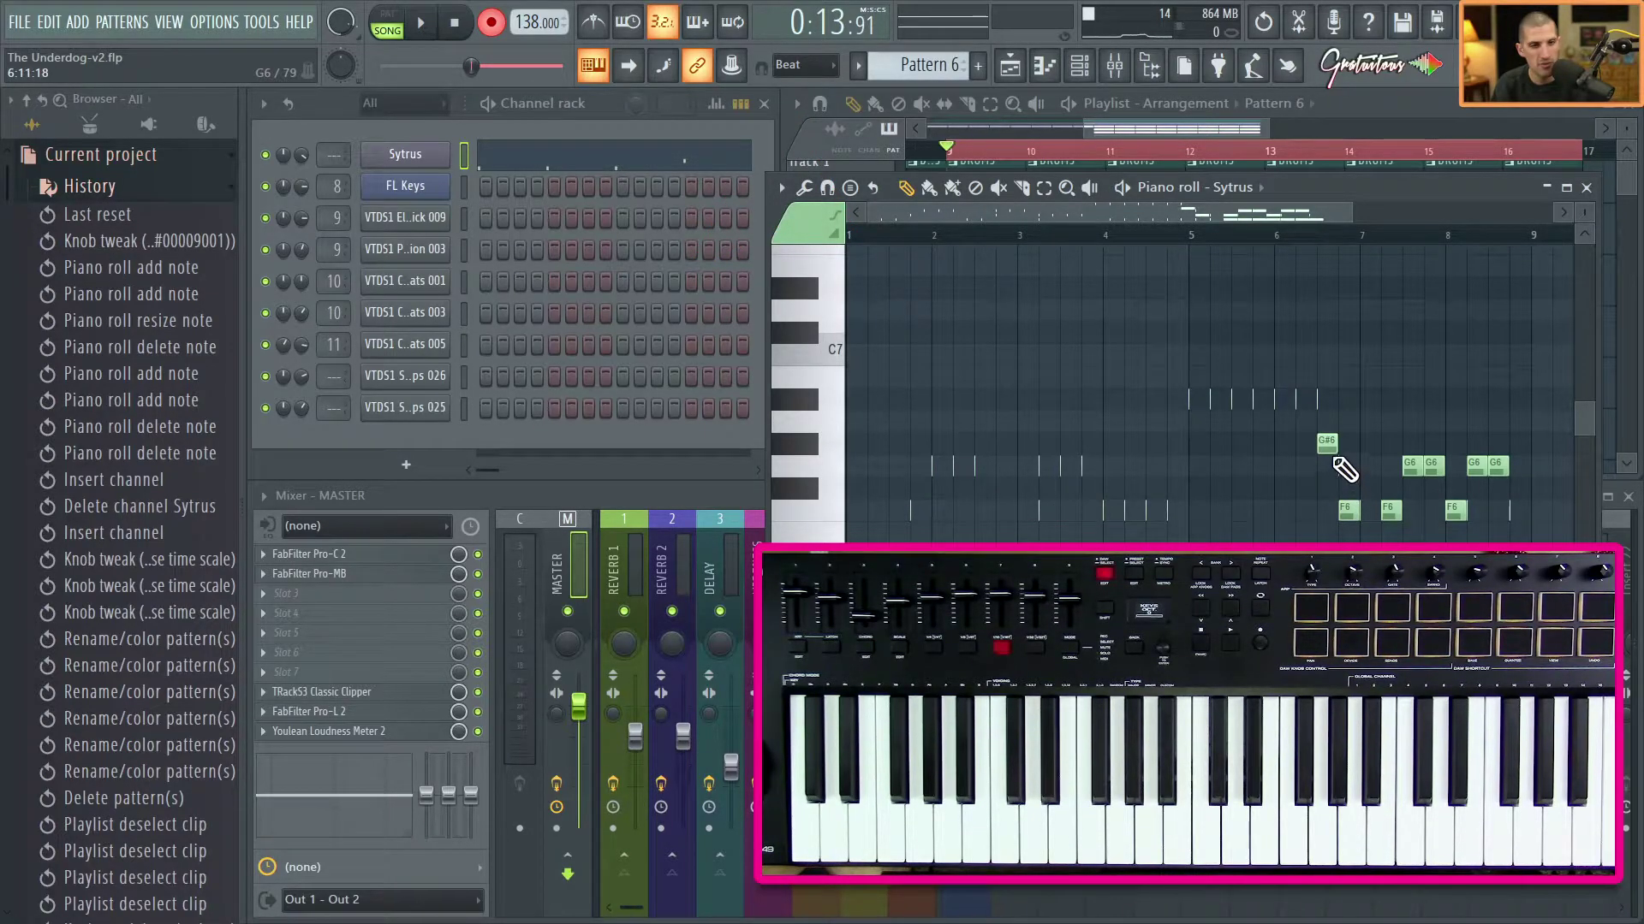
pyautogui.rightClick(1326, 442)
pyautogui.rightClick(1387, 509)
pyautogui.rightClick(1409, 466)
pyautogui.rightClick(1430, 465)
pyautogui.rightClick(1452, 510)
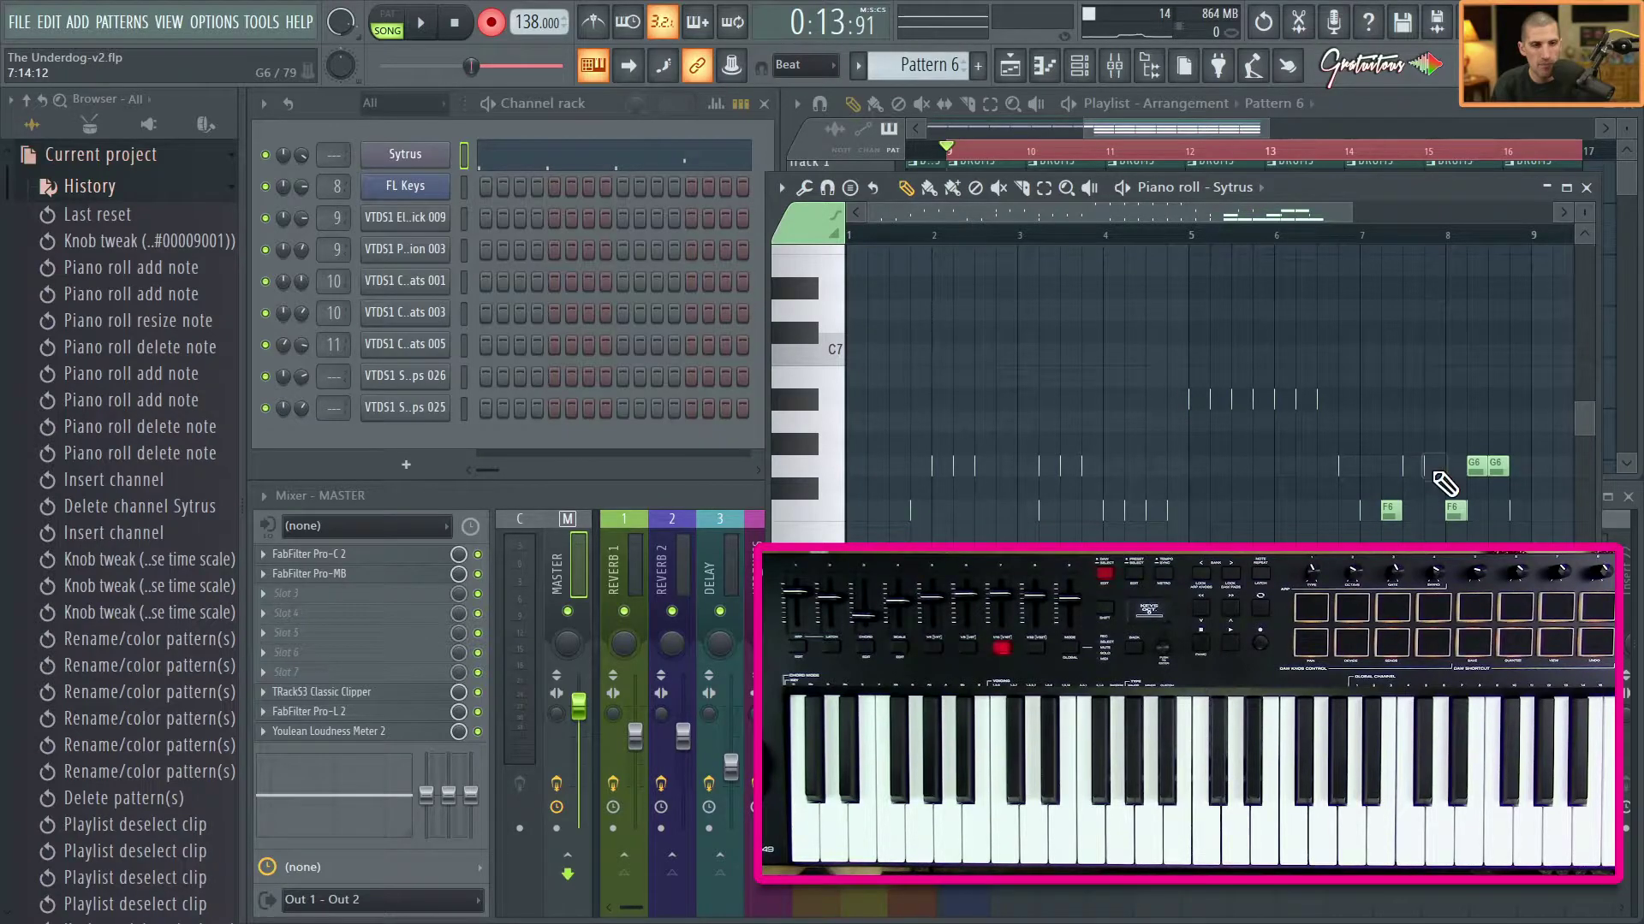
pyautogui.rightClick(1473, 465)
pyautogui.rightClick(1494, 465)
# Examine the cleaned-up Sytrus notes in the enlarged piano roll and compare them with the Pattern 6 clip in the playlist.
pyautogui.click(1566, 187)
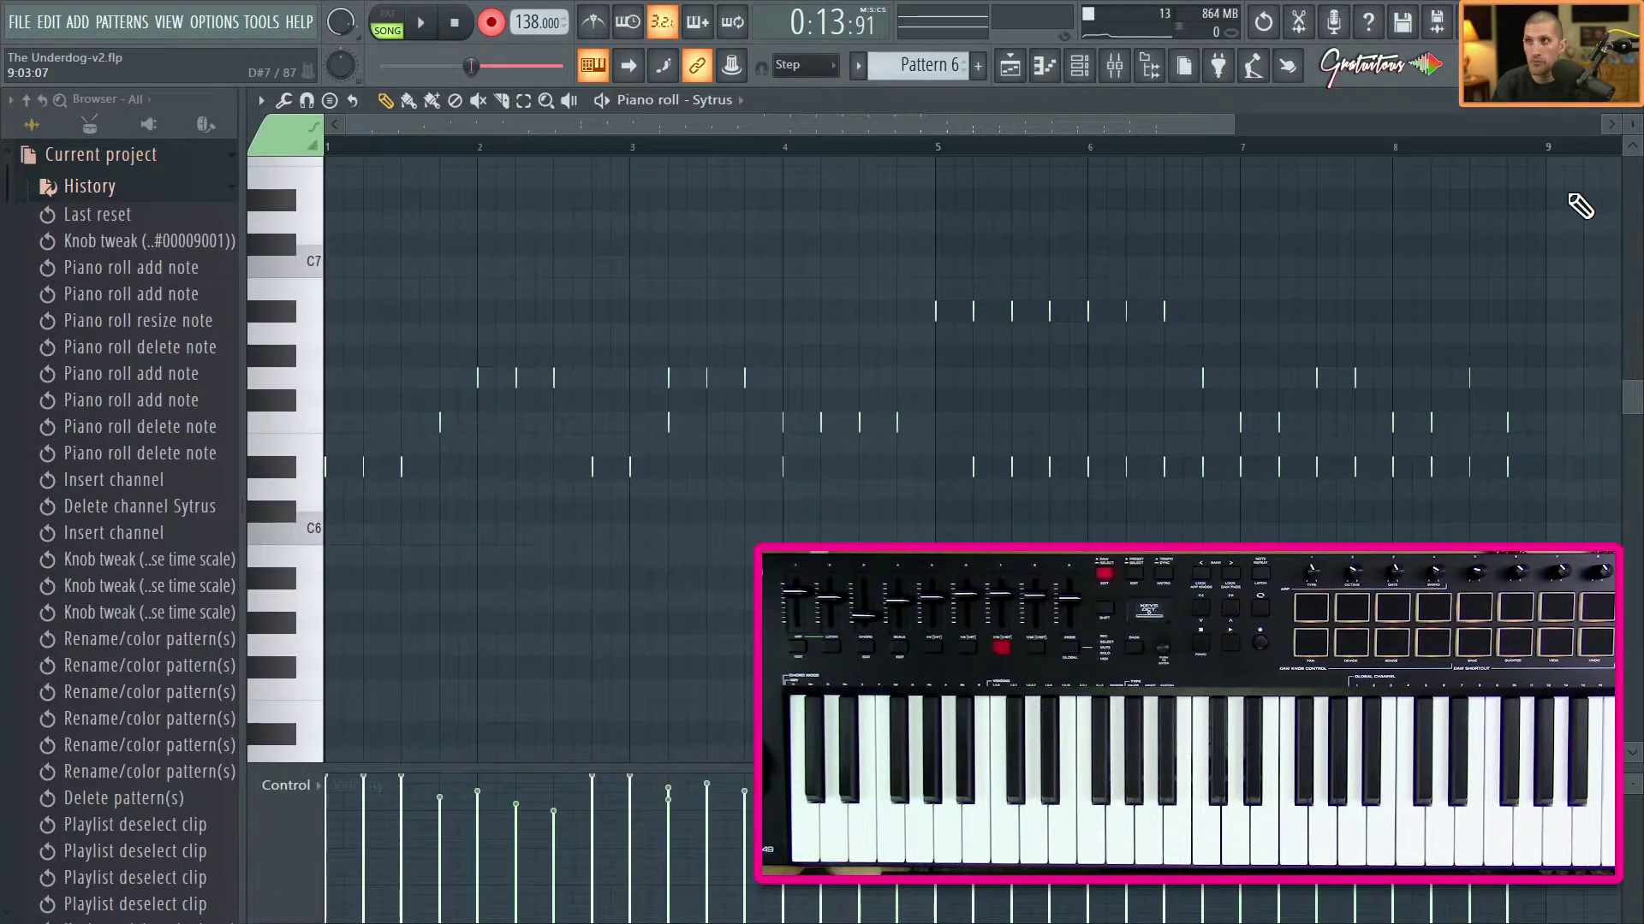
pyautogui.scroll(2, 690, 630)
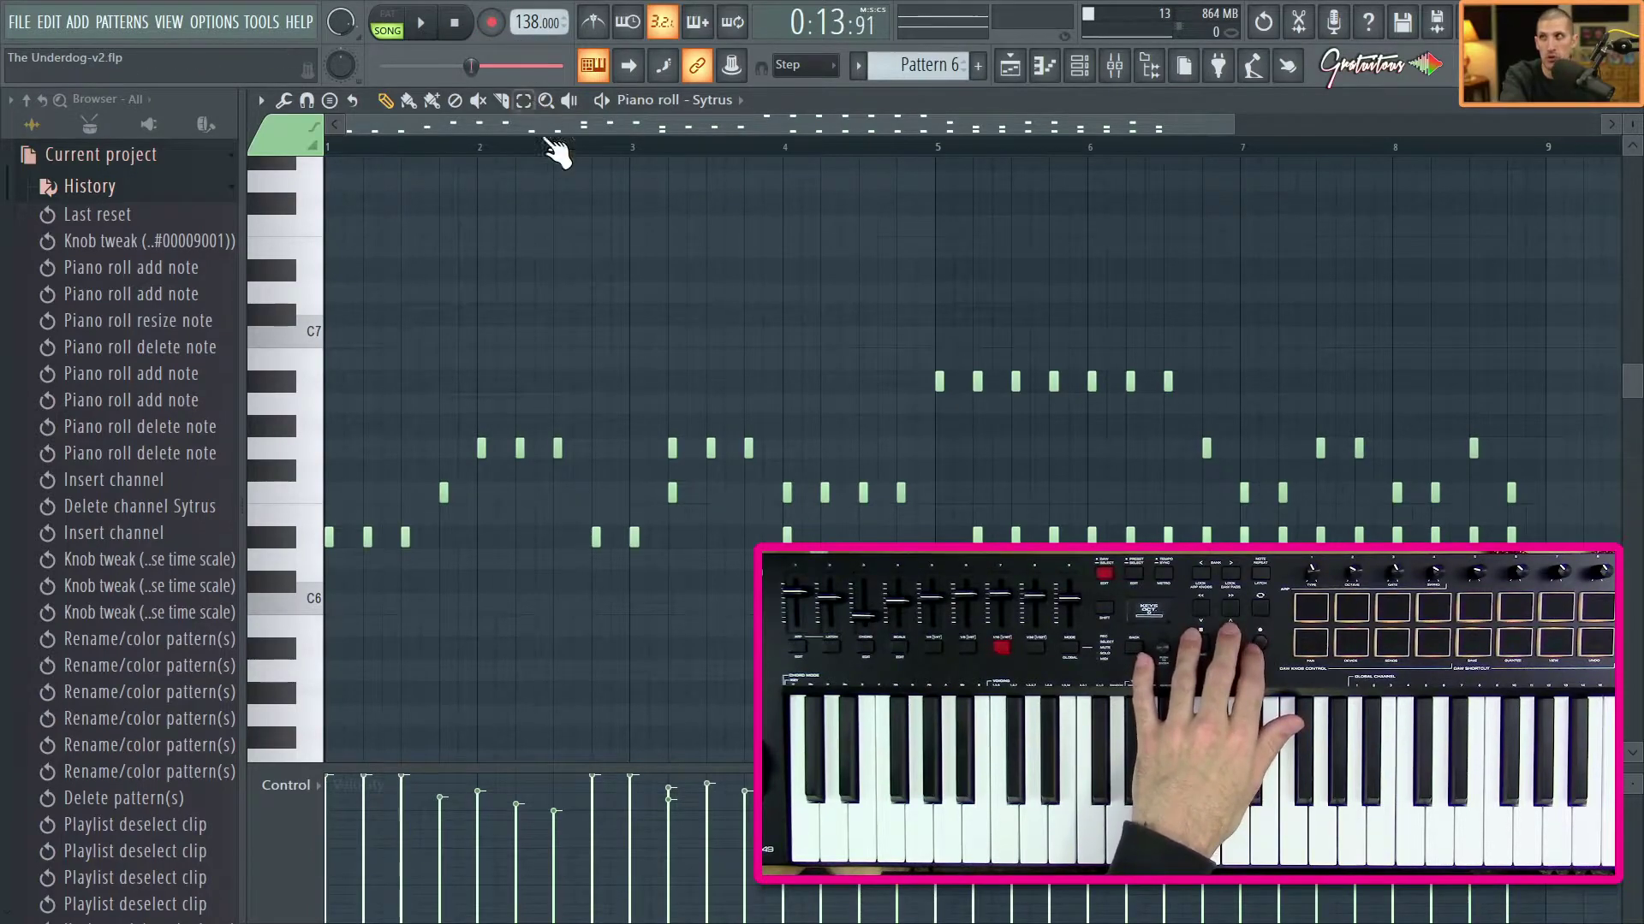
pyautogui.click(1611, 109)
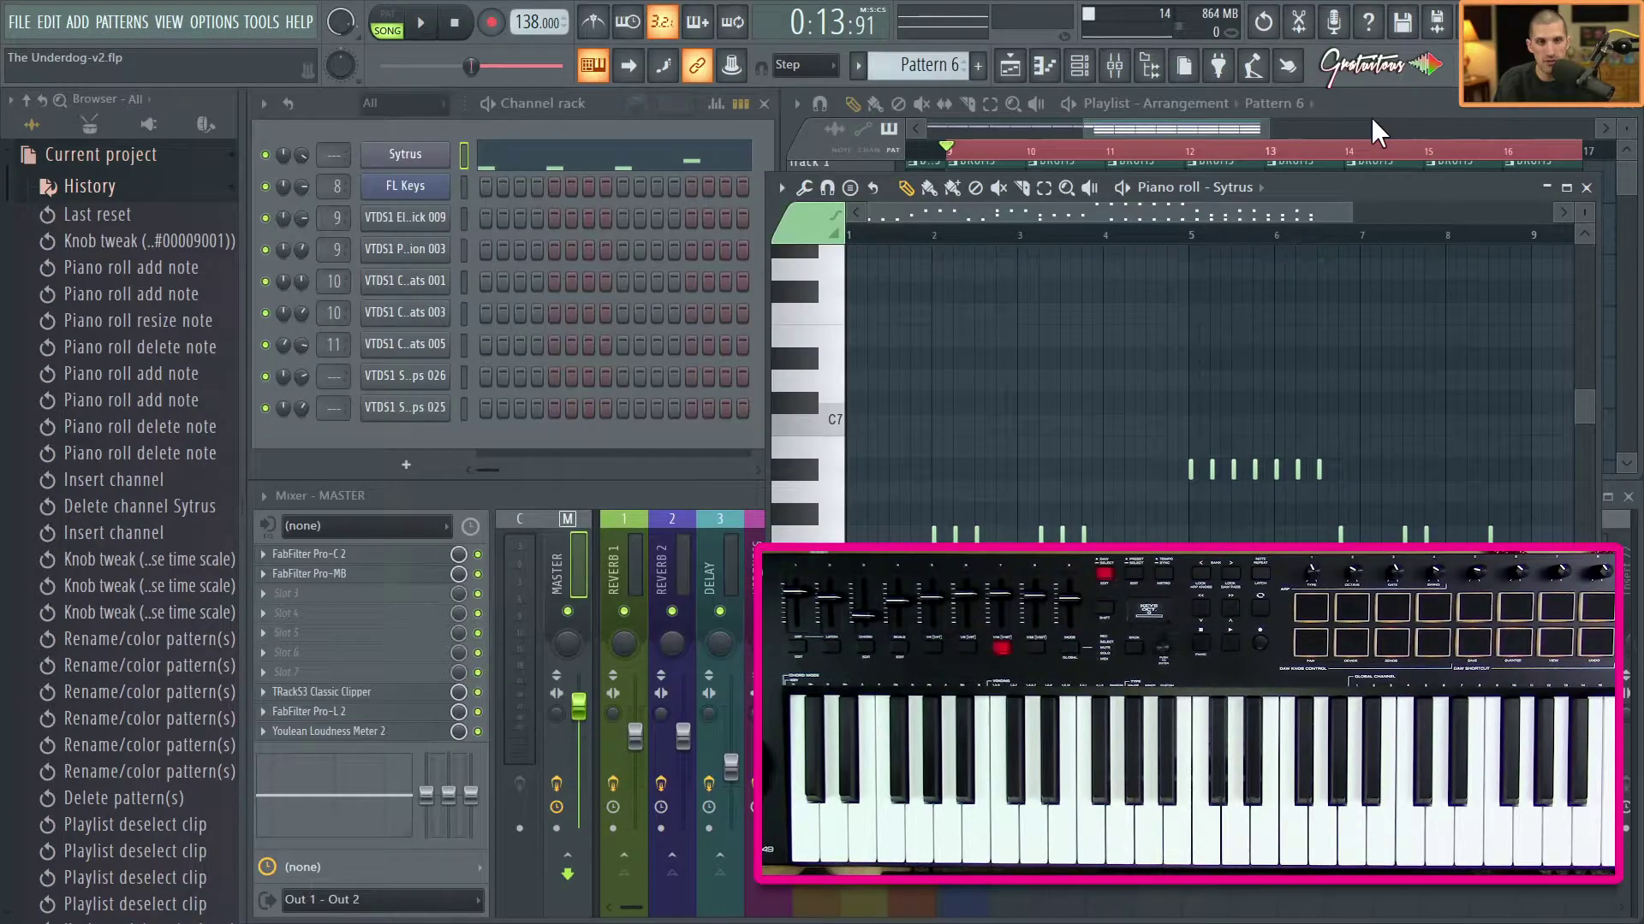
pyautogui.moveTo(1331, 195); pyautogui.dragTo(694, 221)
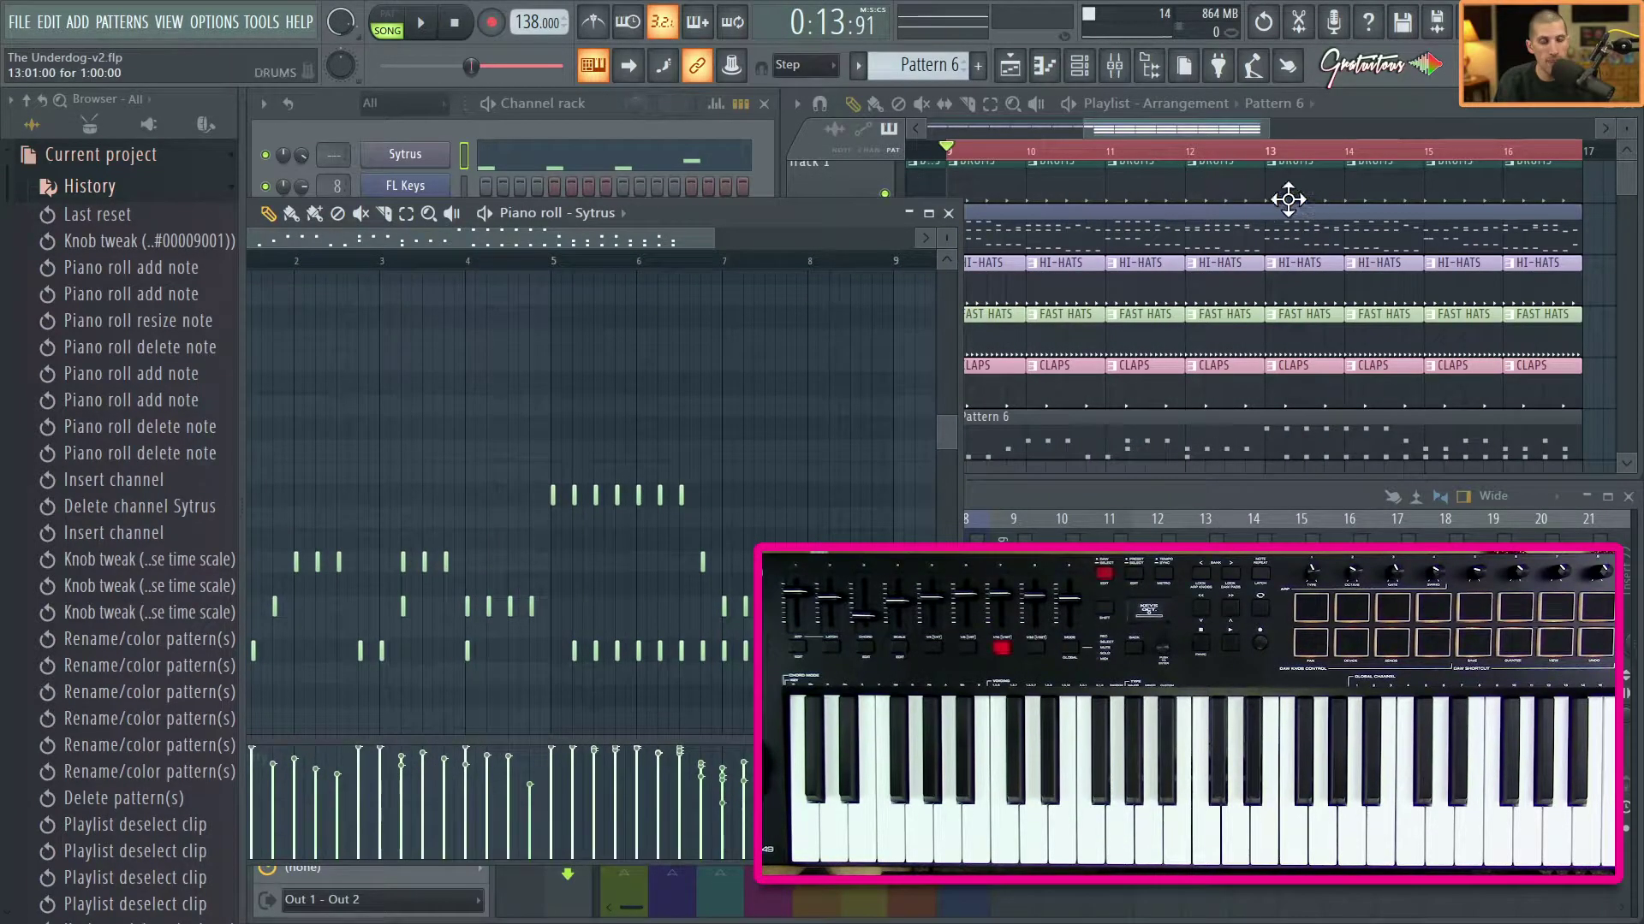
pyautogui.doubleClick(802, 214)
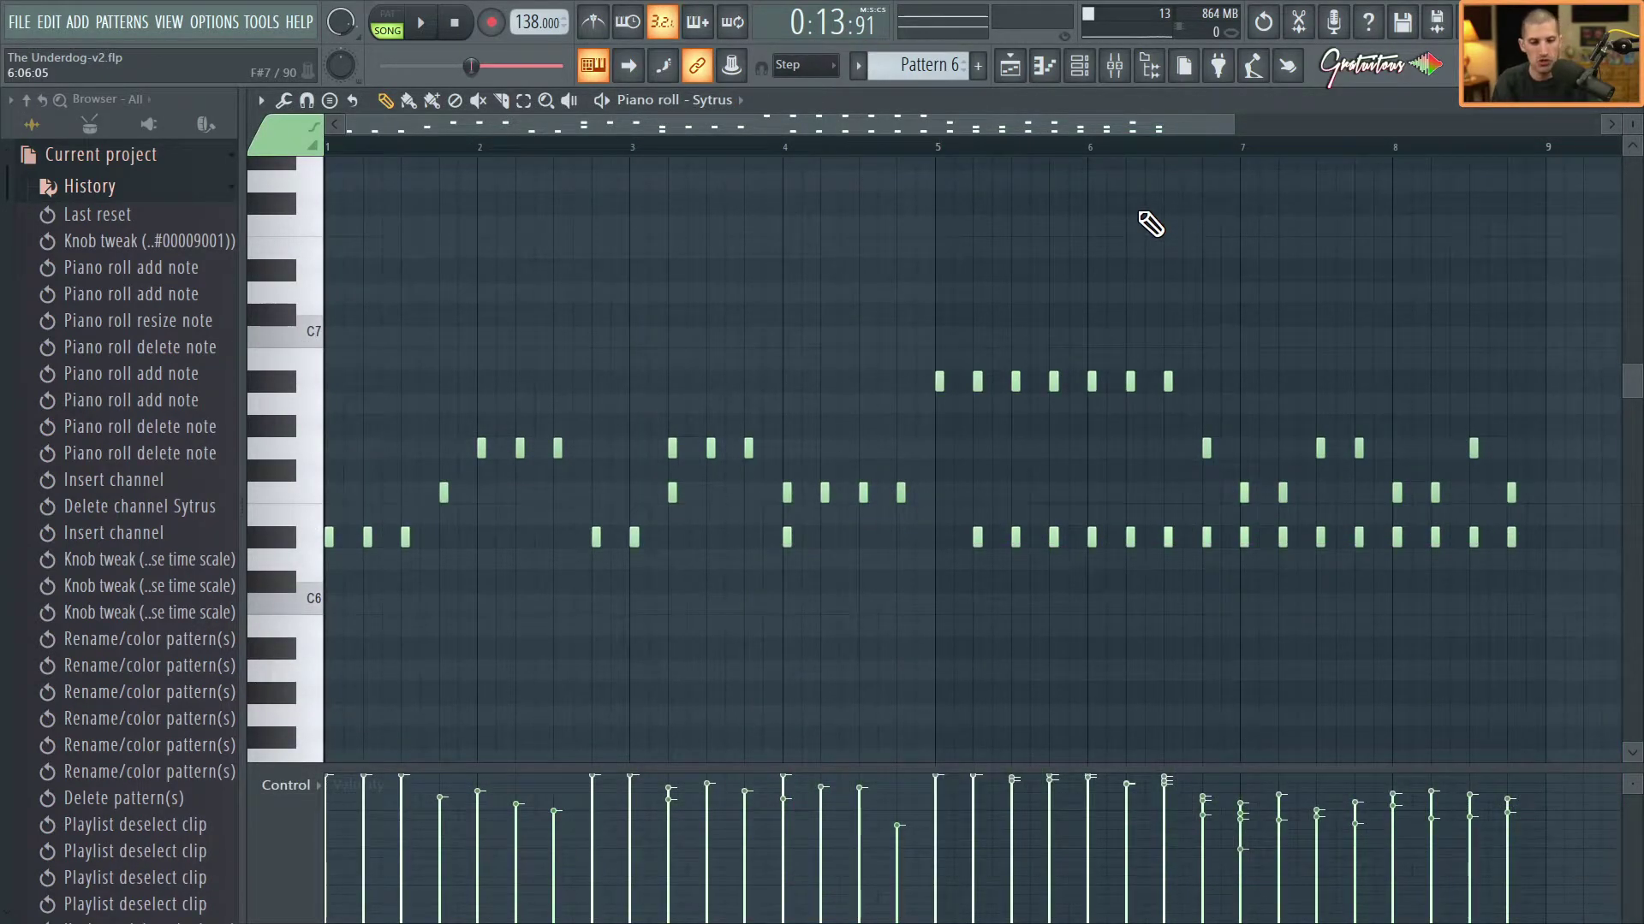
# Preview the Sytrus part from its start and lower the fourth note of bar 1 to D#6.
pyautogui.press('space')
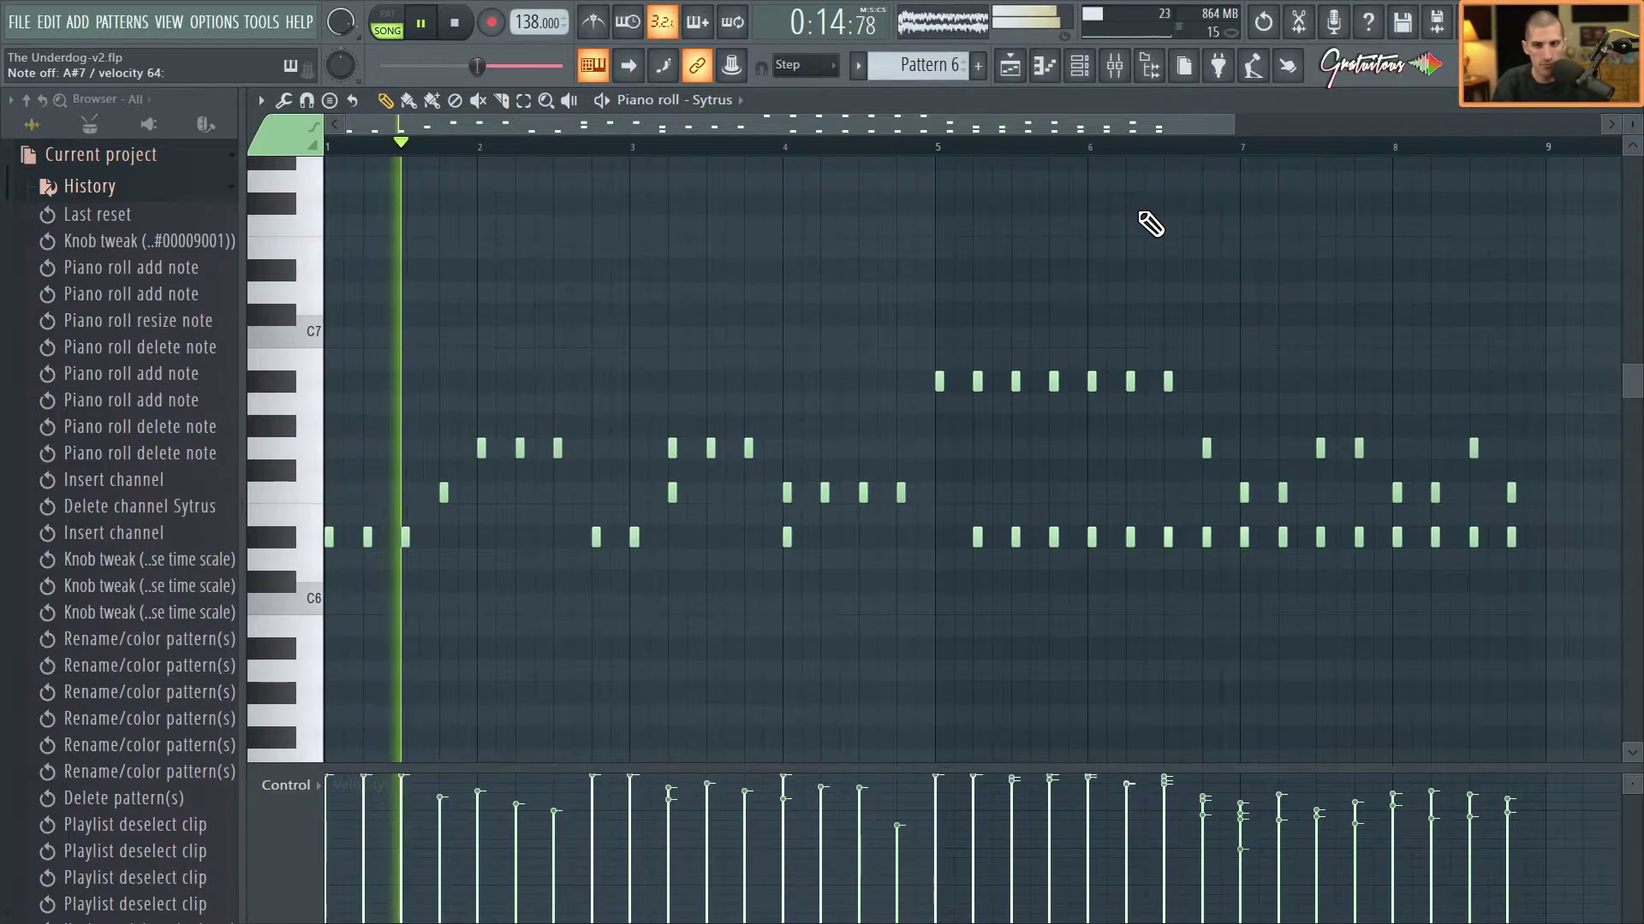
pyautogui.press('space')
pyautogui.scroll(2, 432, 537)
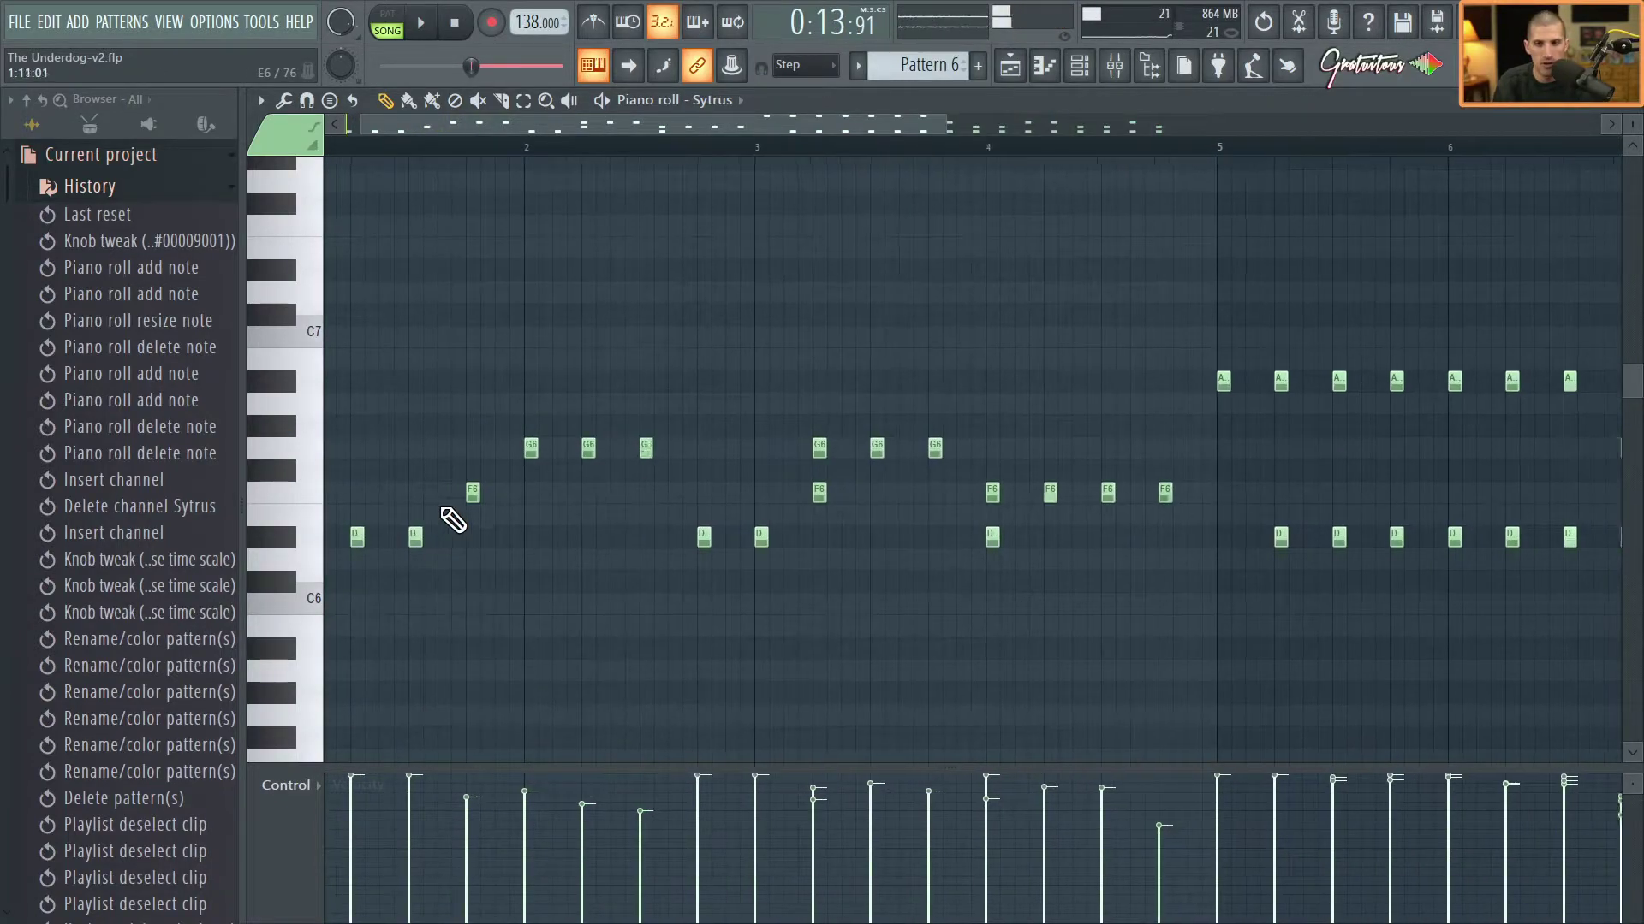
pyautogui.moveTo(474, 505); pyautogui.dragTo(474, 549)
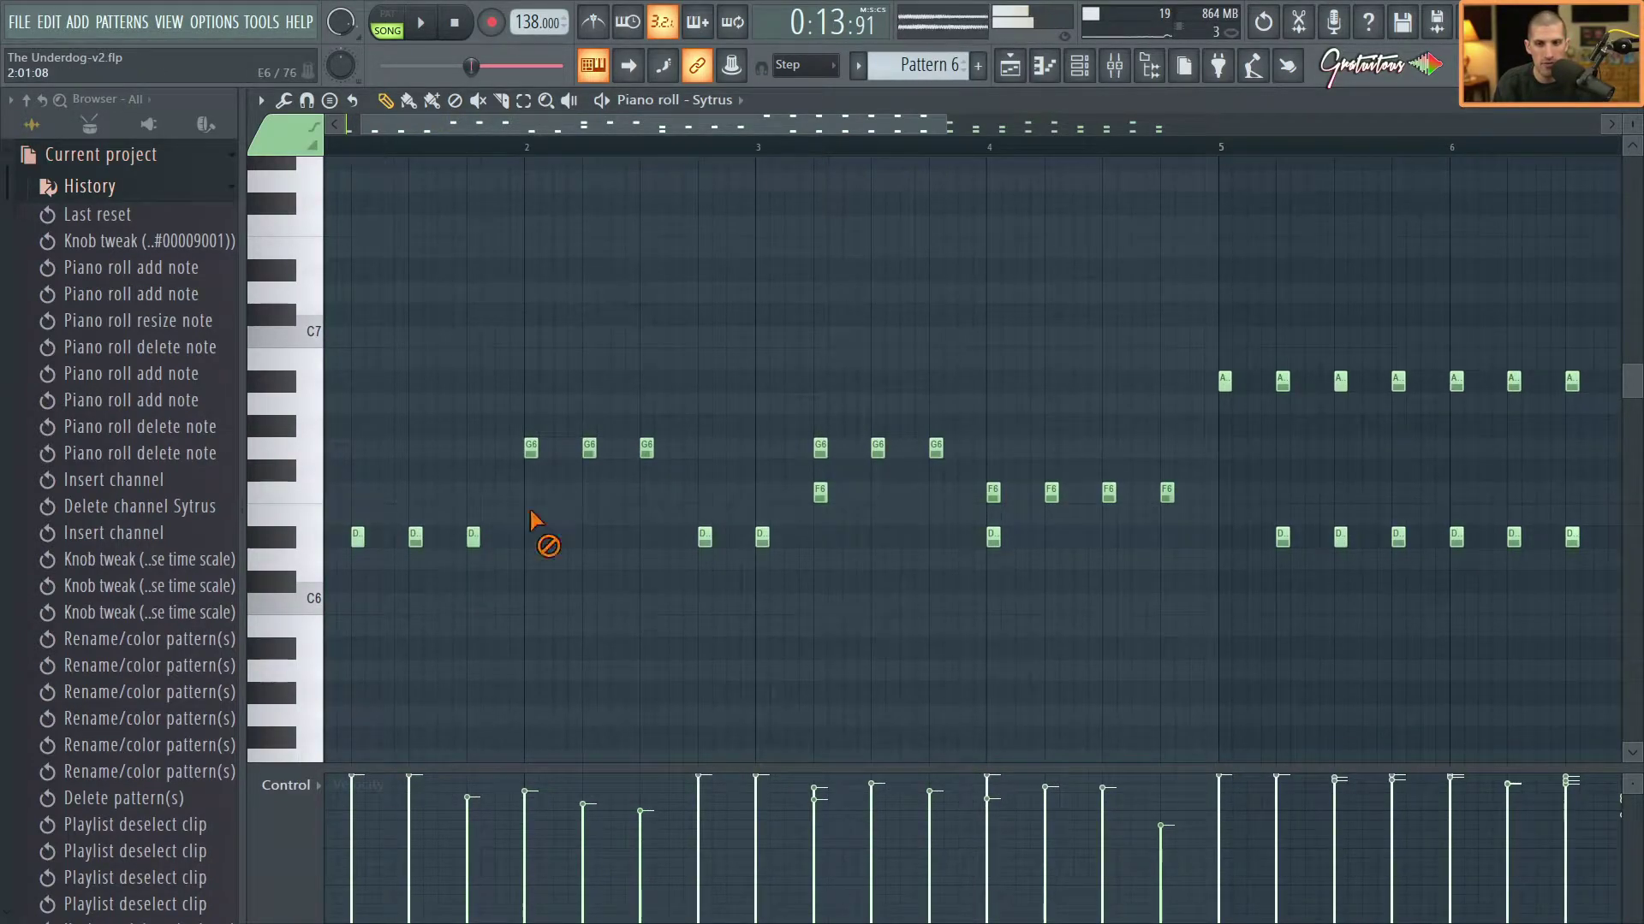
# Preview the edit, and replace the first two G6 notes of bar 2 with D#6 on beat 1 and F6 on beat 2.
pyautogui.press('space')
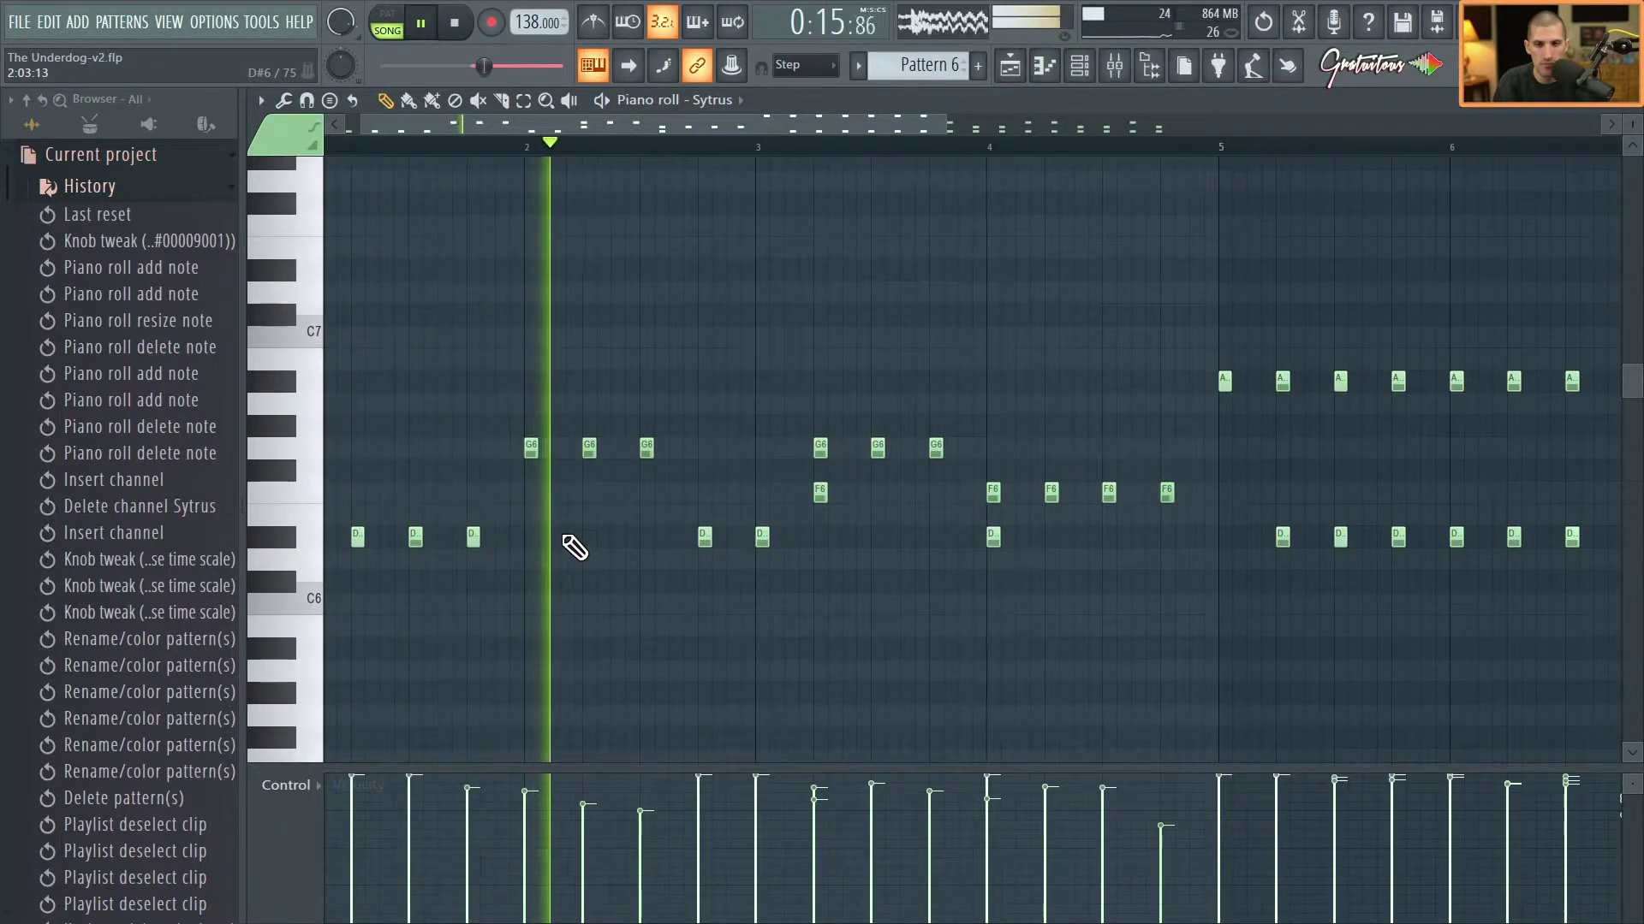
pyautogui.press('space')
pyautogui.click(530, 537)
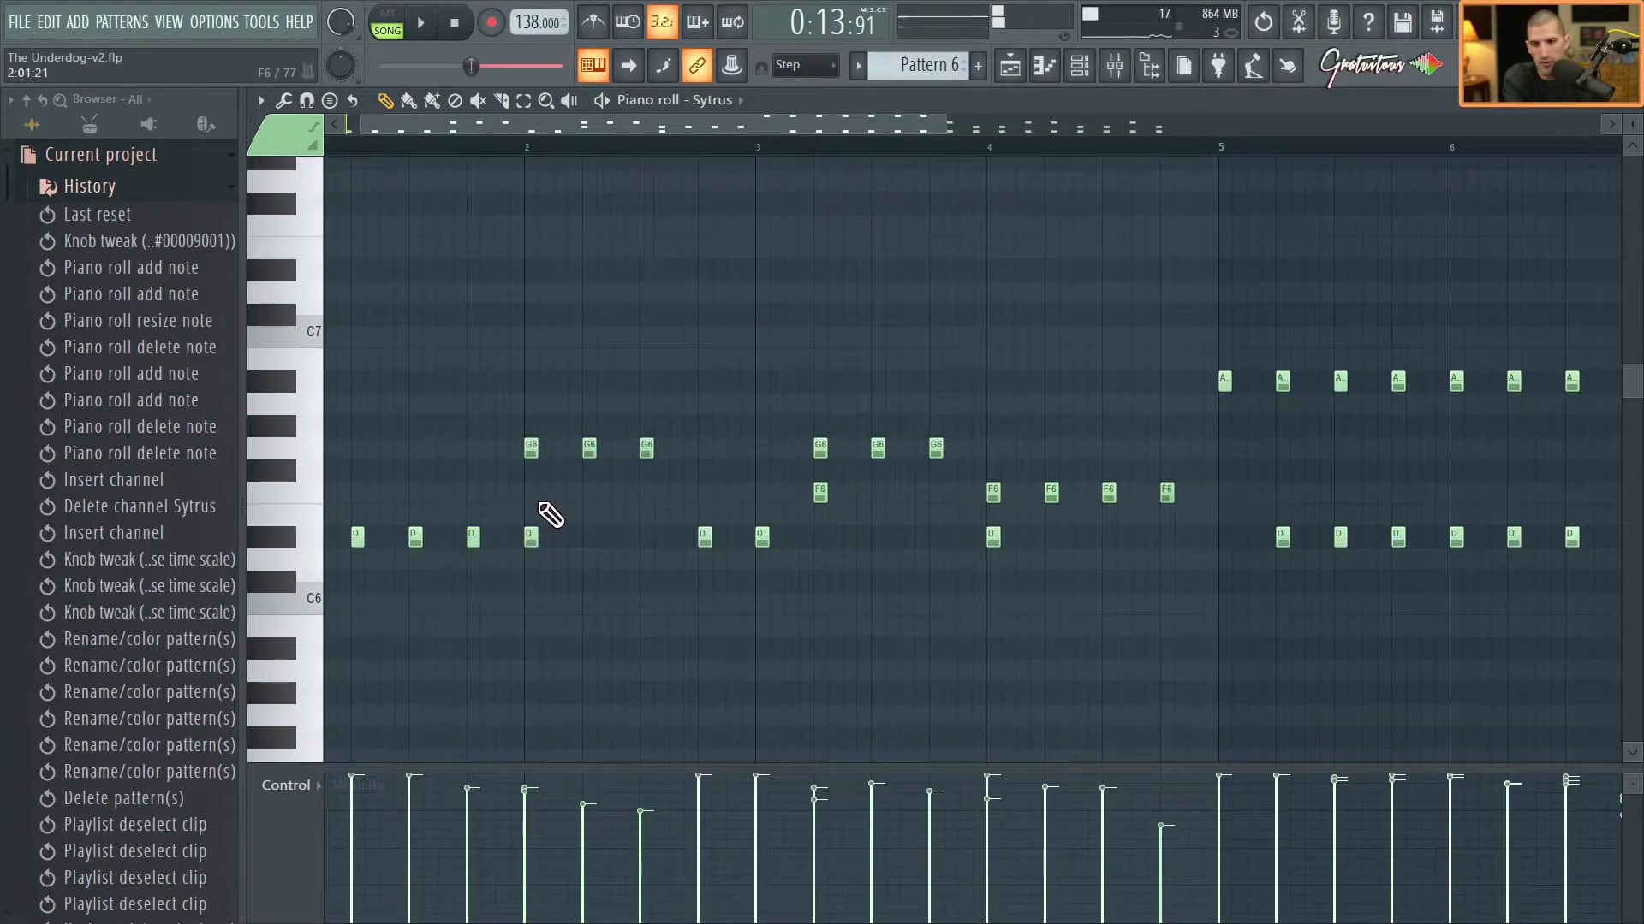
pyautogui.click(587, 492)
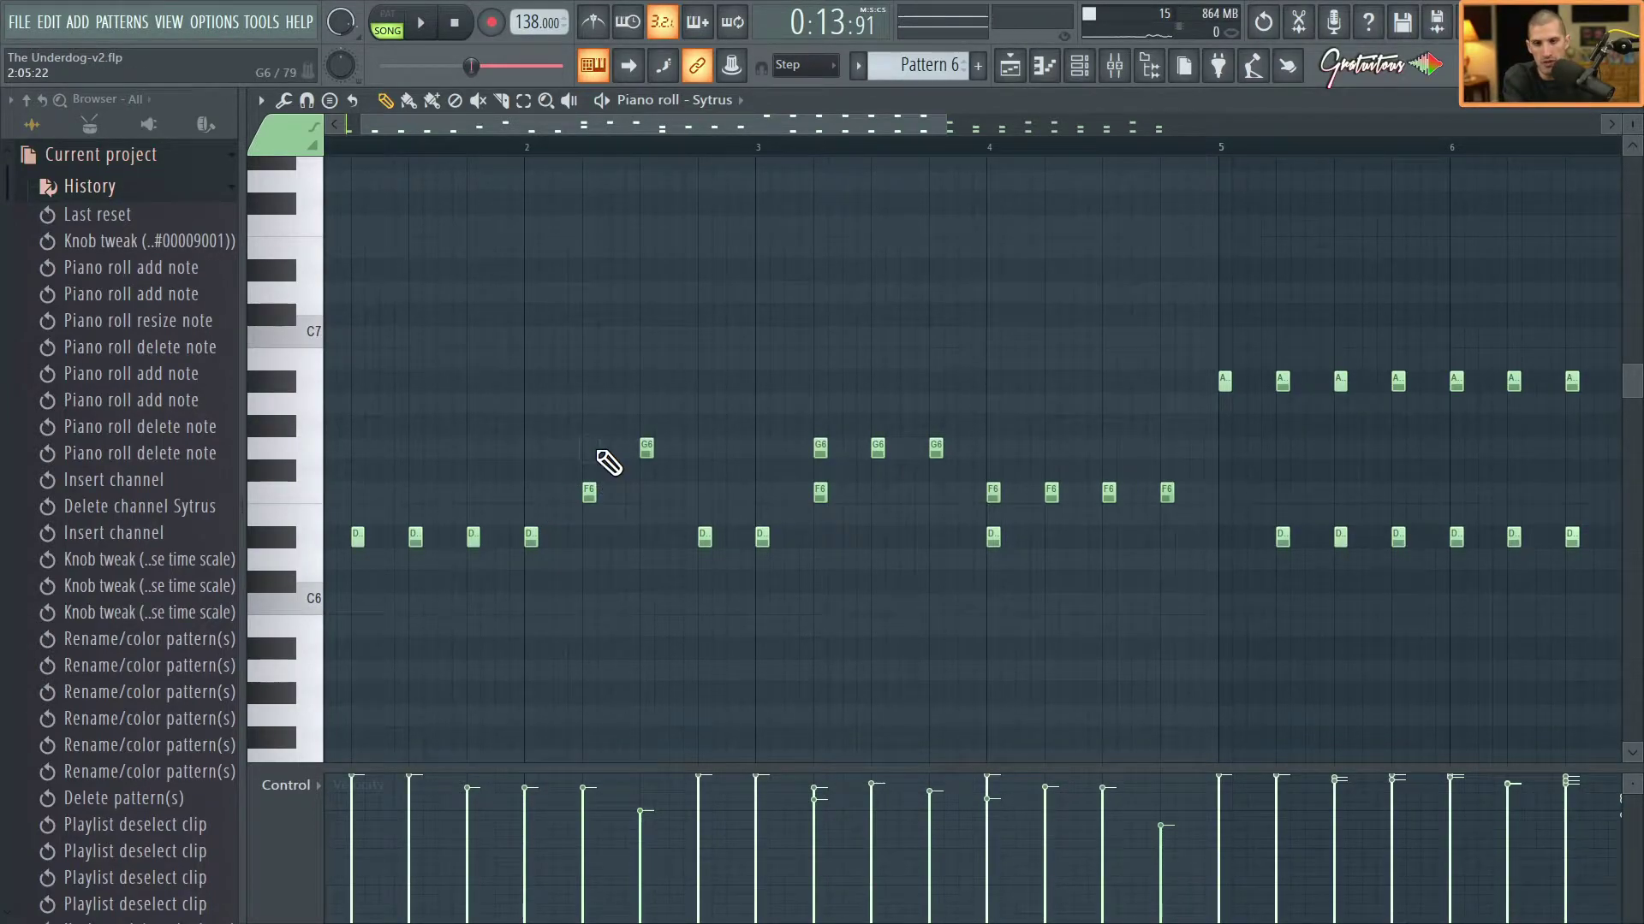
# Preview the phrase again and delete the F6 note on beat 2 of bar 2.
pyautogui.press('space')
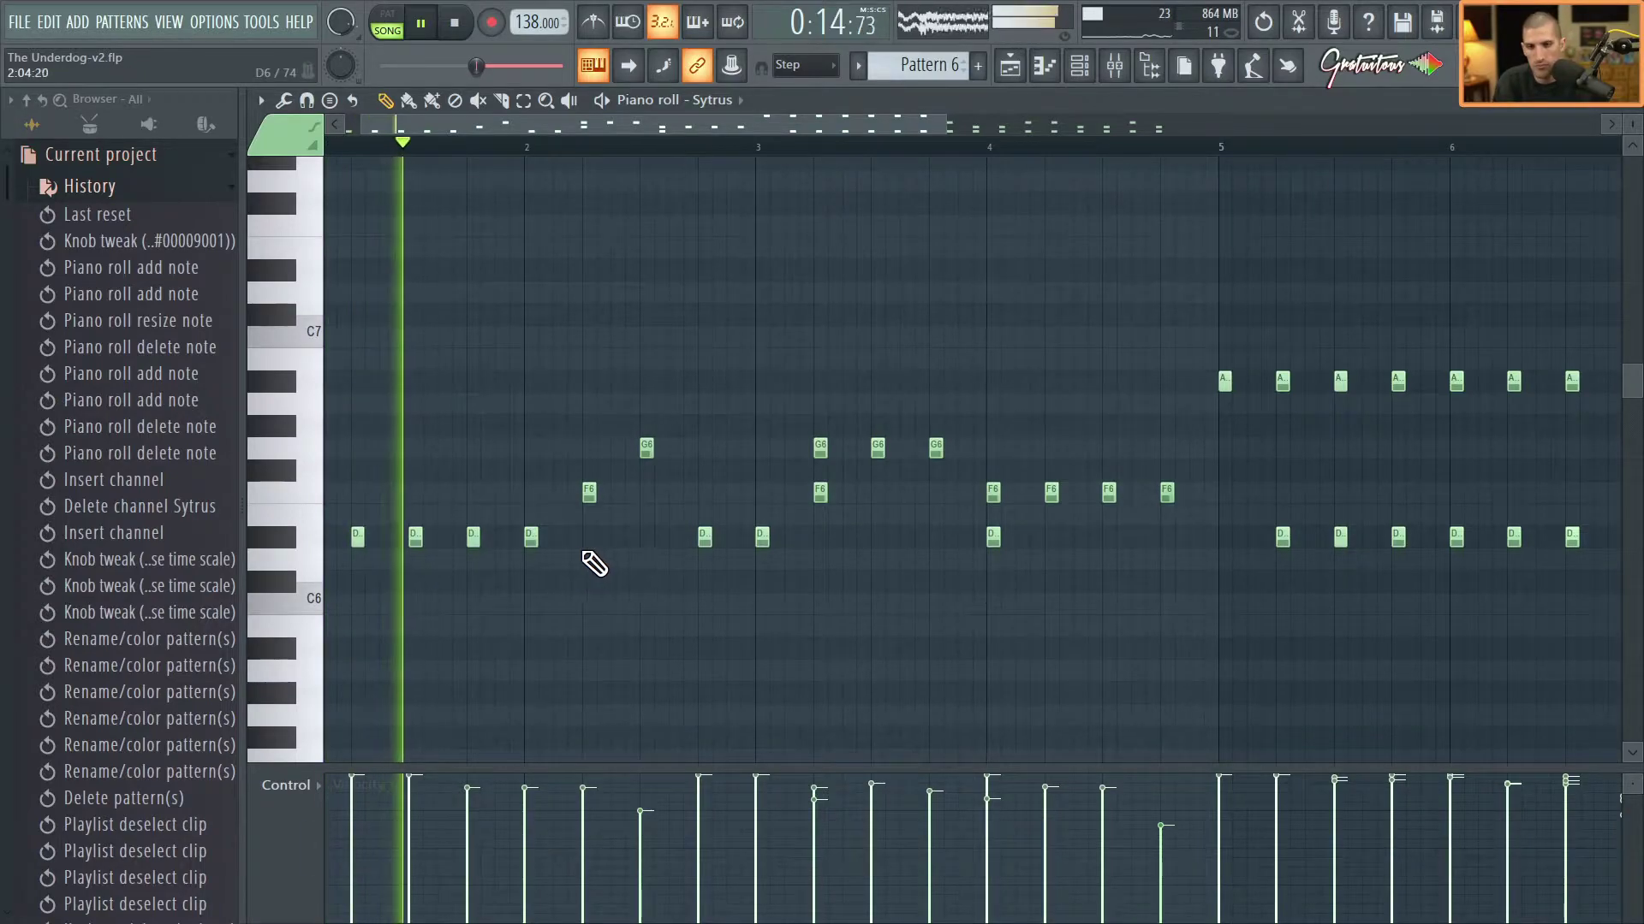
pyautogui.press('space')
pyautogui.rightClick(587, 491)
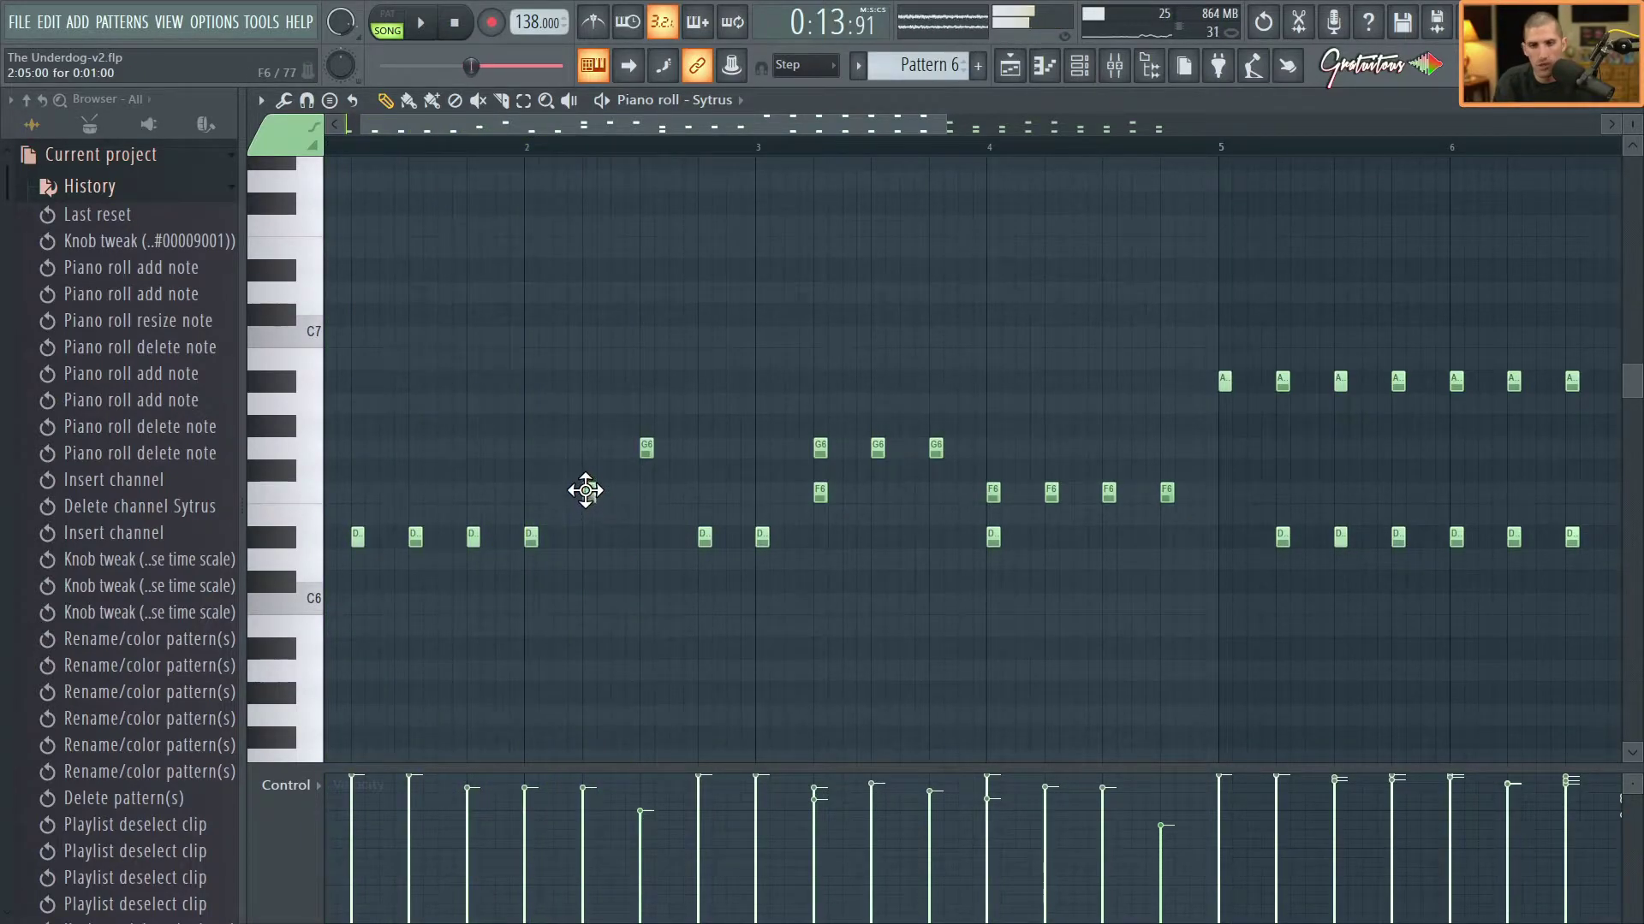
# Shift the F6 and G6 of bar 2 to beats 3 and 4, delete the D#6 on beat 4, and add a D#6 on beat 2.
pyautogui.moveTo(582, 417); pyautogui.dragTo(698, 452)
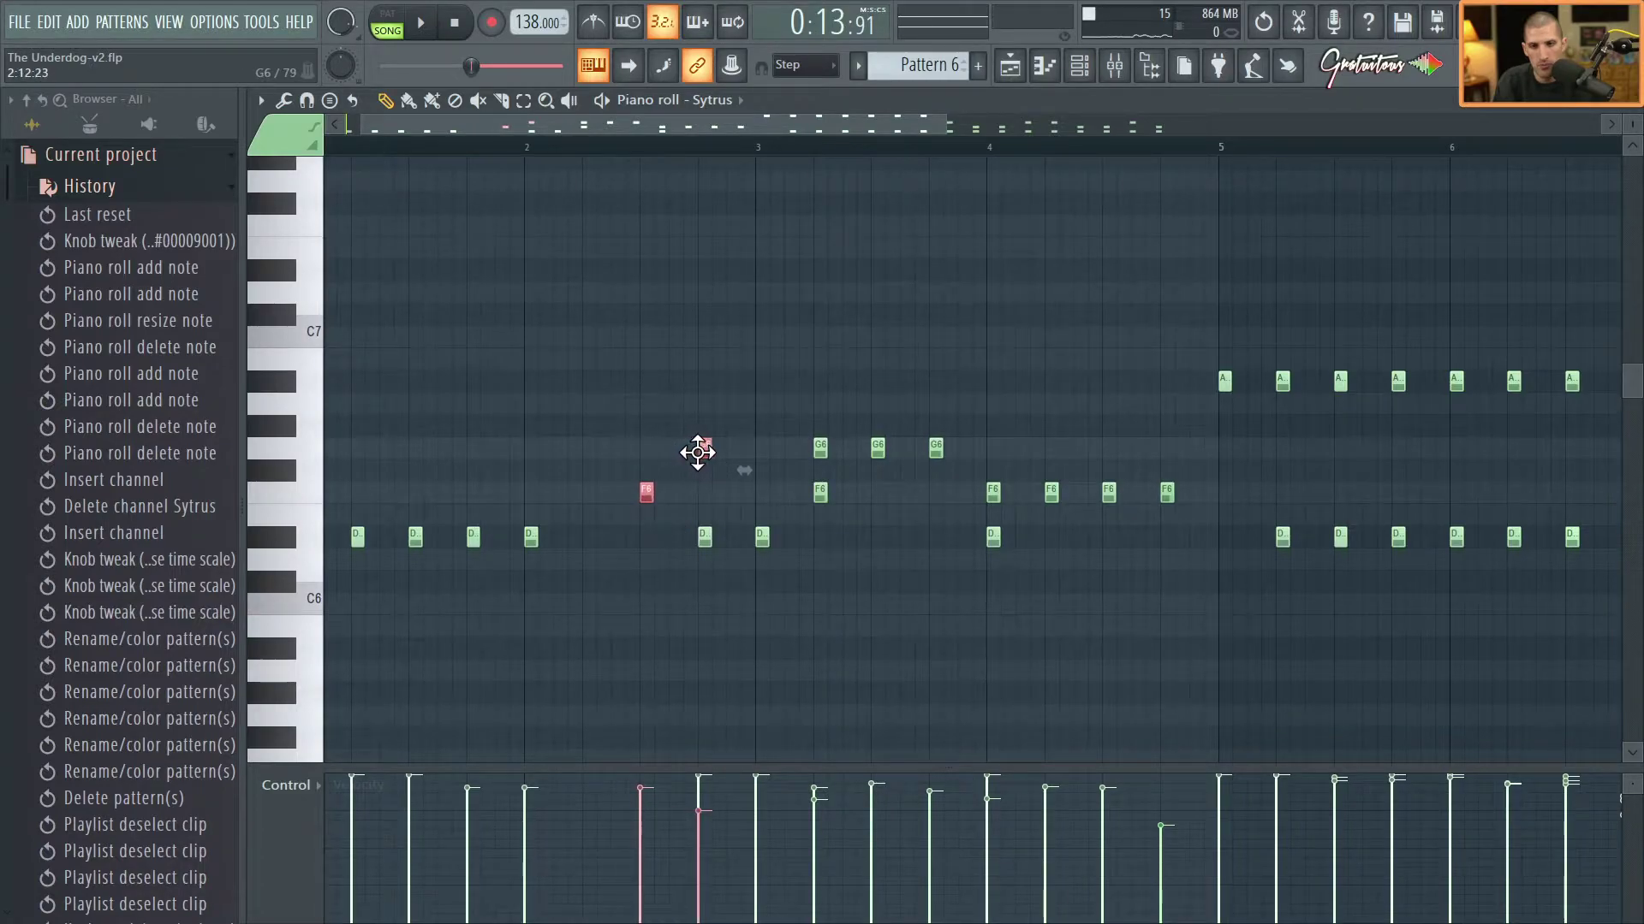
pyautogui.rightClick(711, 535)
pyautogui.click(565, 584)
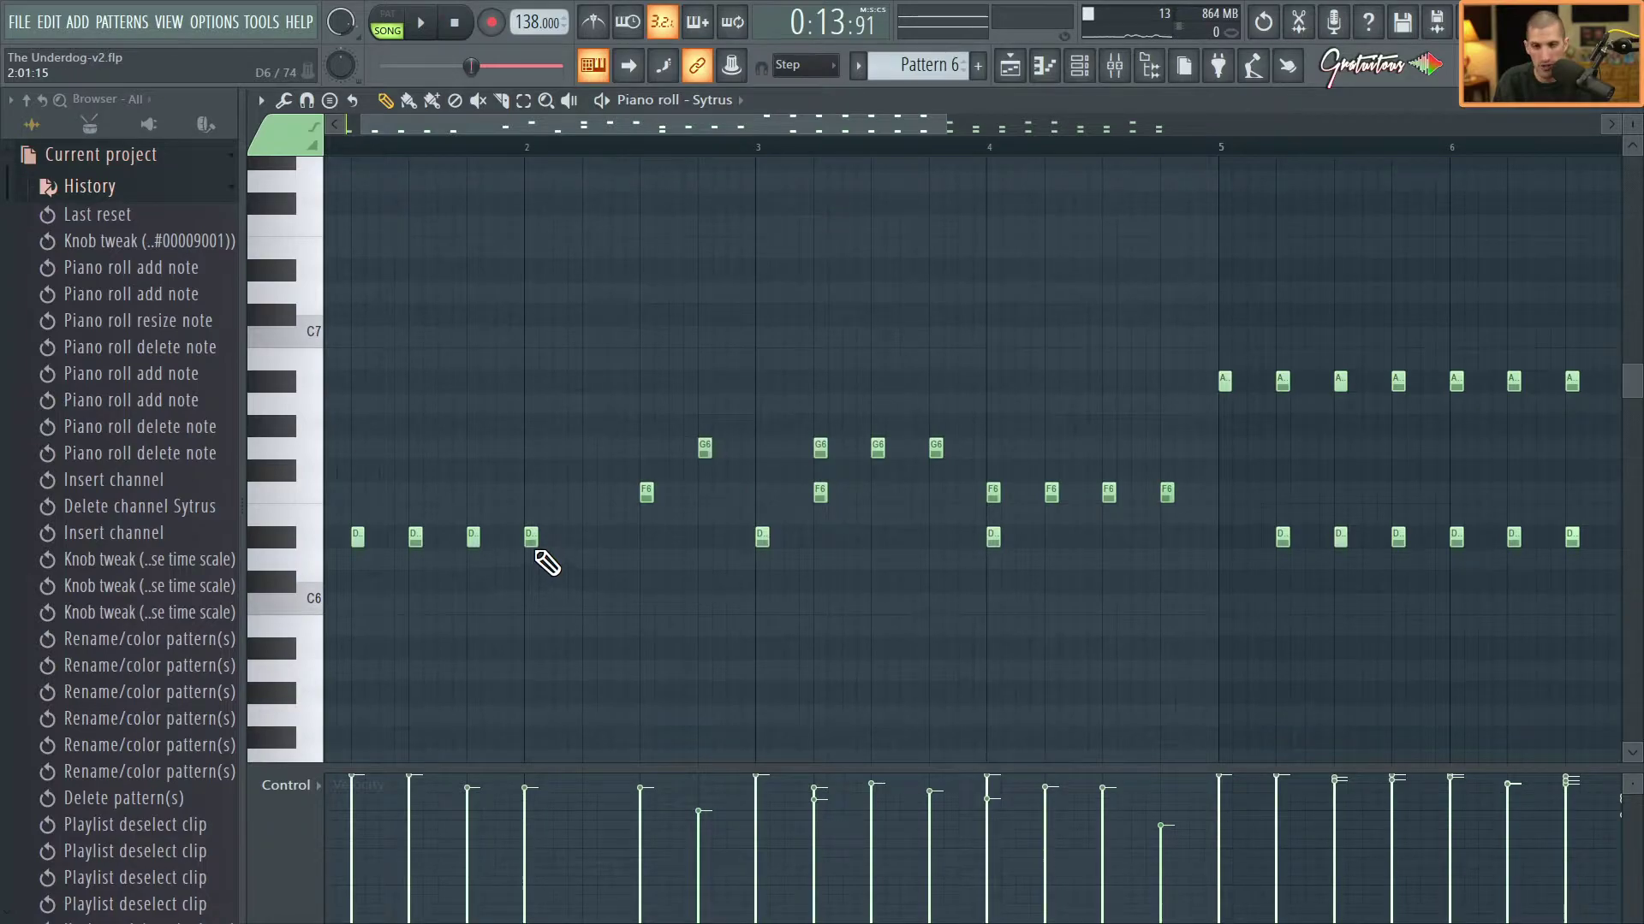
pyautogui.moveTo(566, 546); pyautogui.dragTo(589, 539)
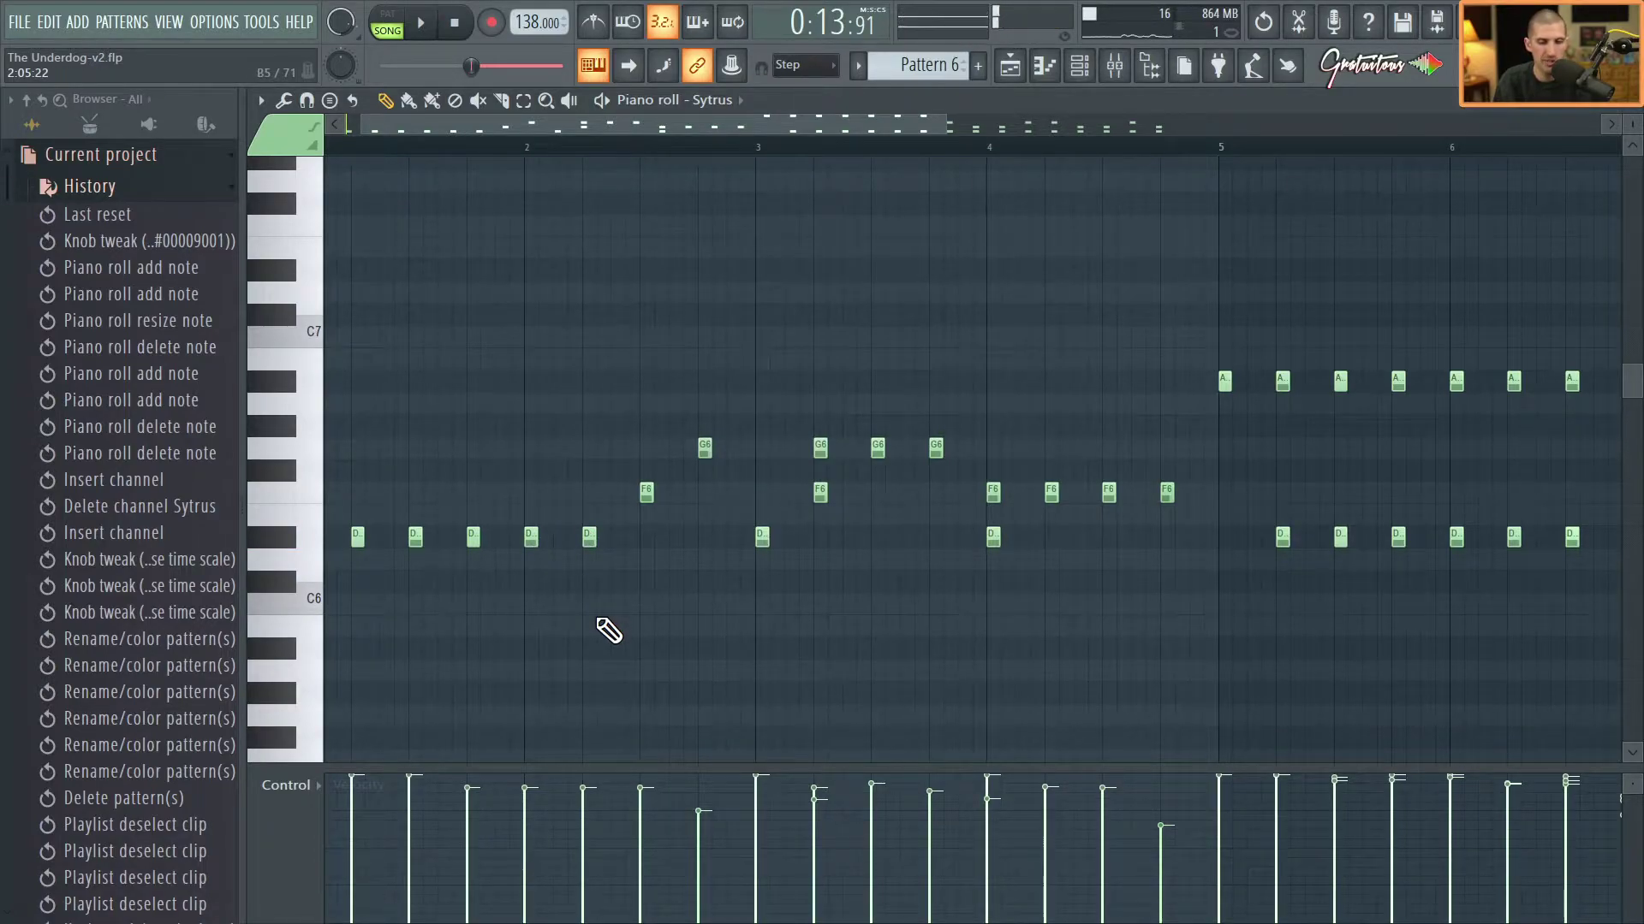
# Preview the phrase, raise the velocity of the beat-4 G6 in bar 2, and slightly lower that of the beat-4 D#6 in bar 1.
pyautogui.press('space')
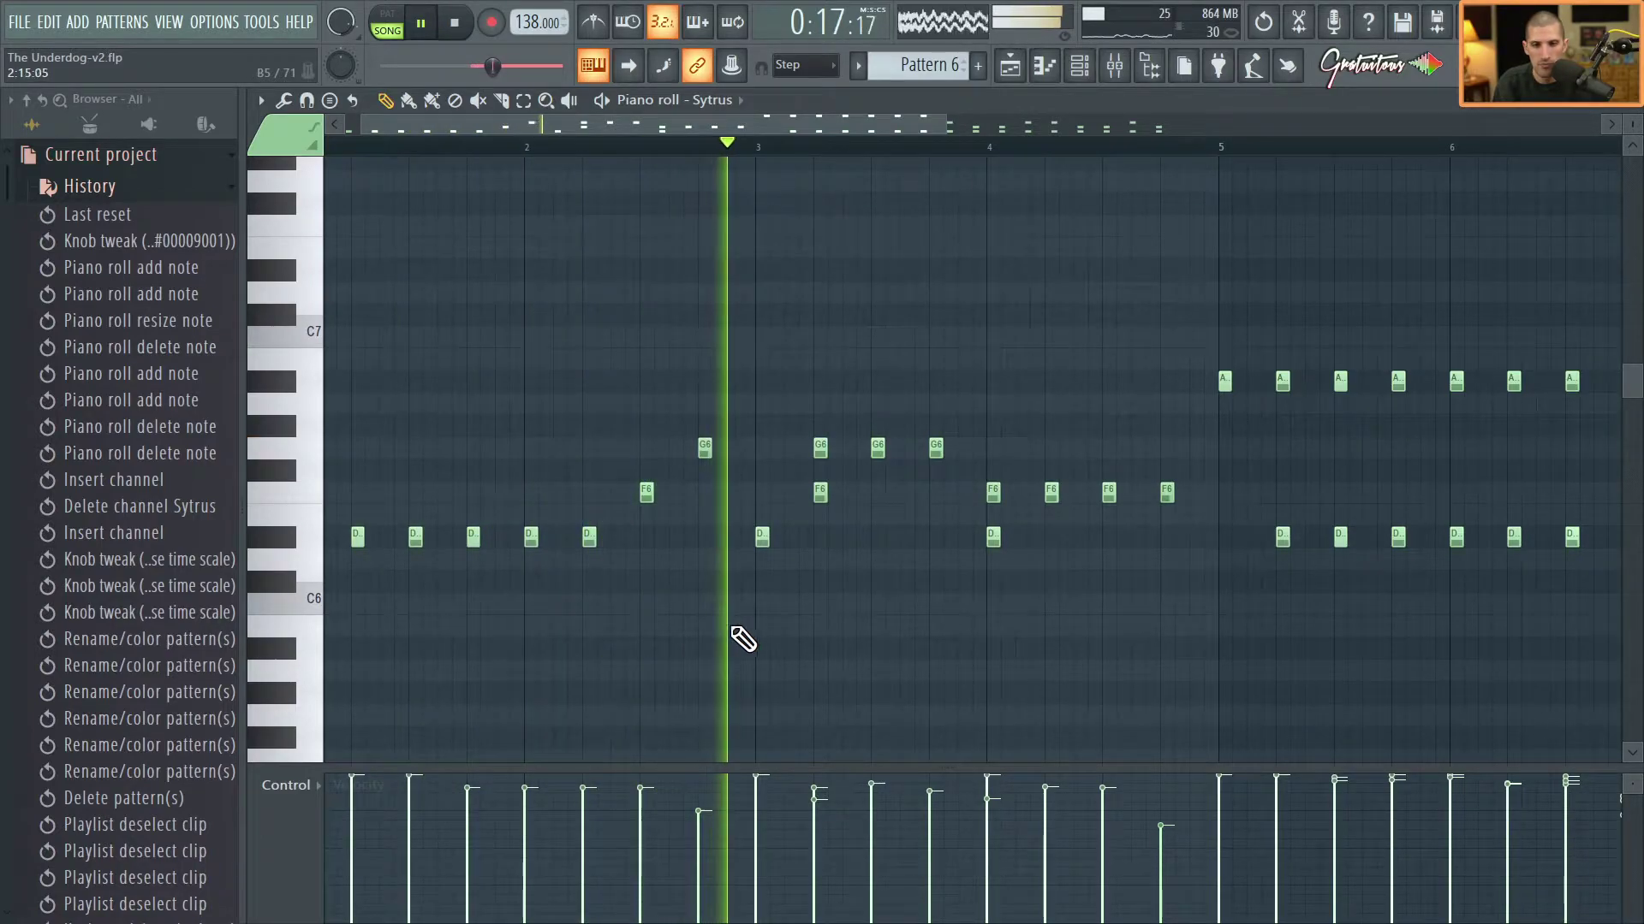
pyautogui.press('space')
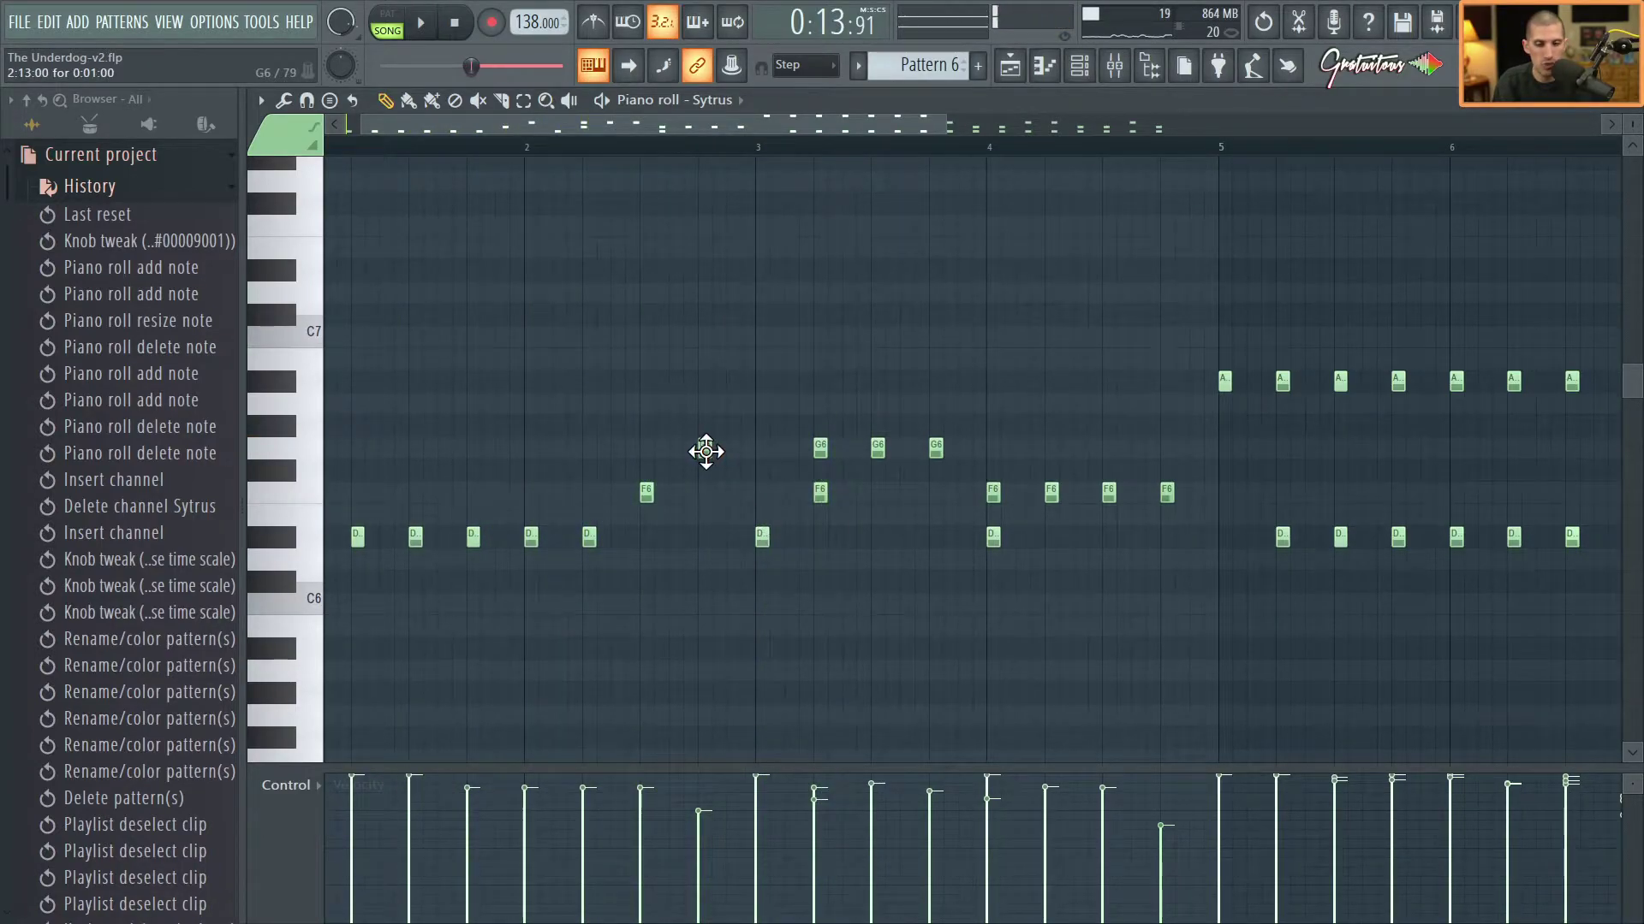
pyautogui.click(706, 451)
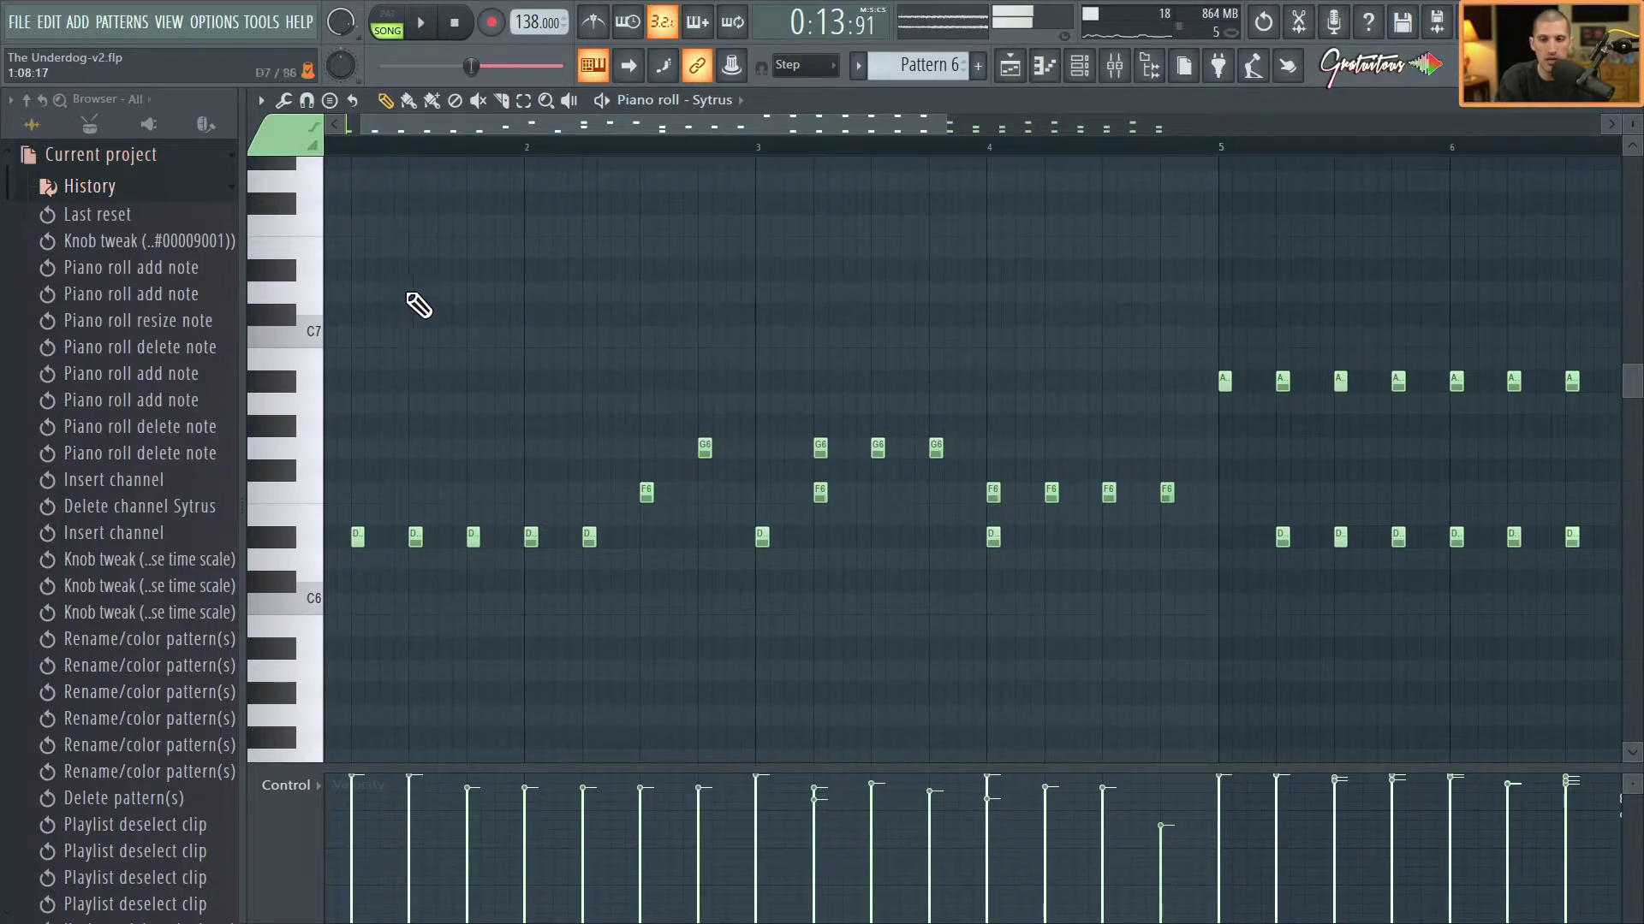
pyautogui.moveTo(471, 793); pyautogui.dragTo(471, 867)
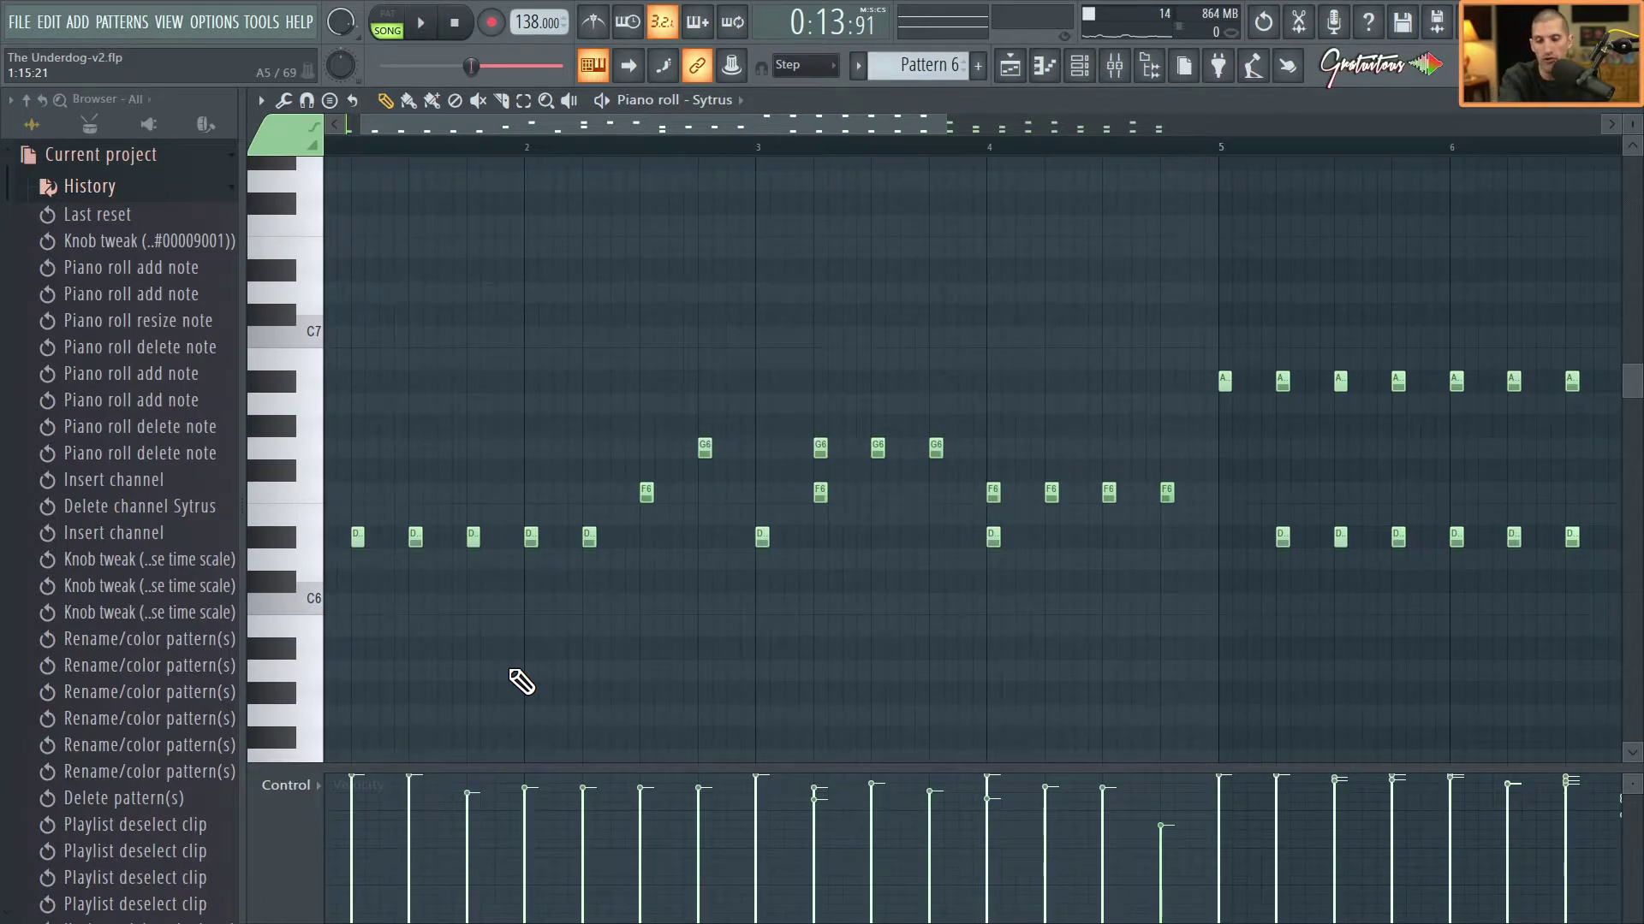
# Play the Sytrus phrase from its start and listen through bars 3 and 4.
pyautogui.press('space')
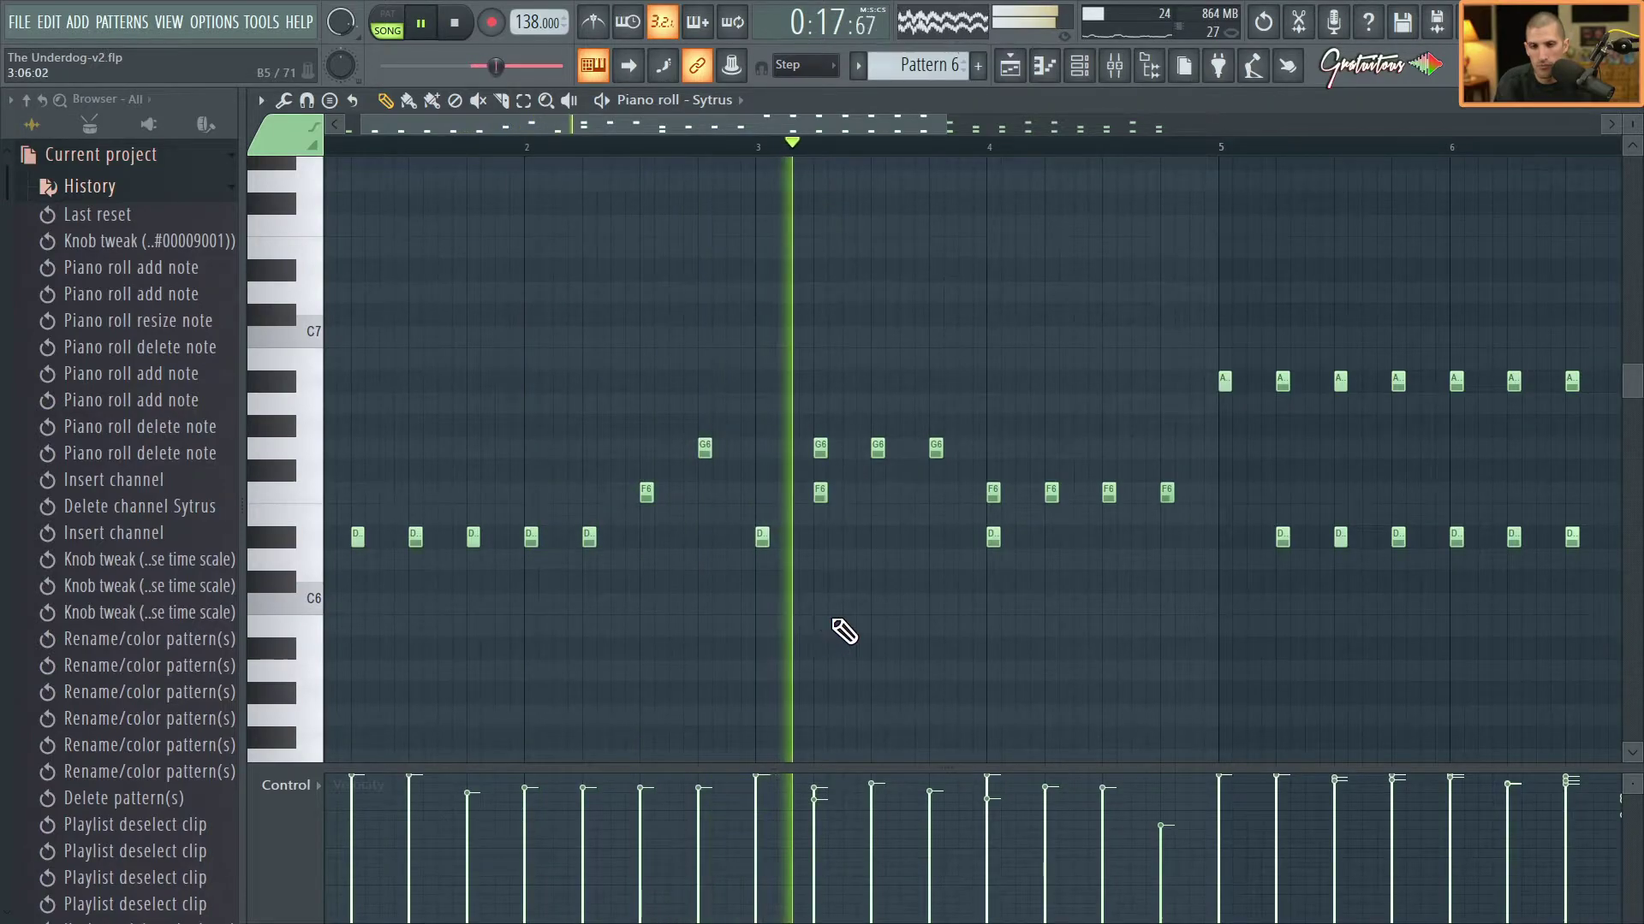
pyautogui.scroll(2, 869, 605)
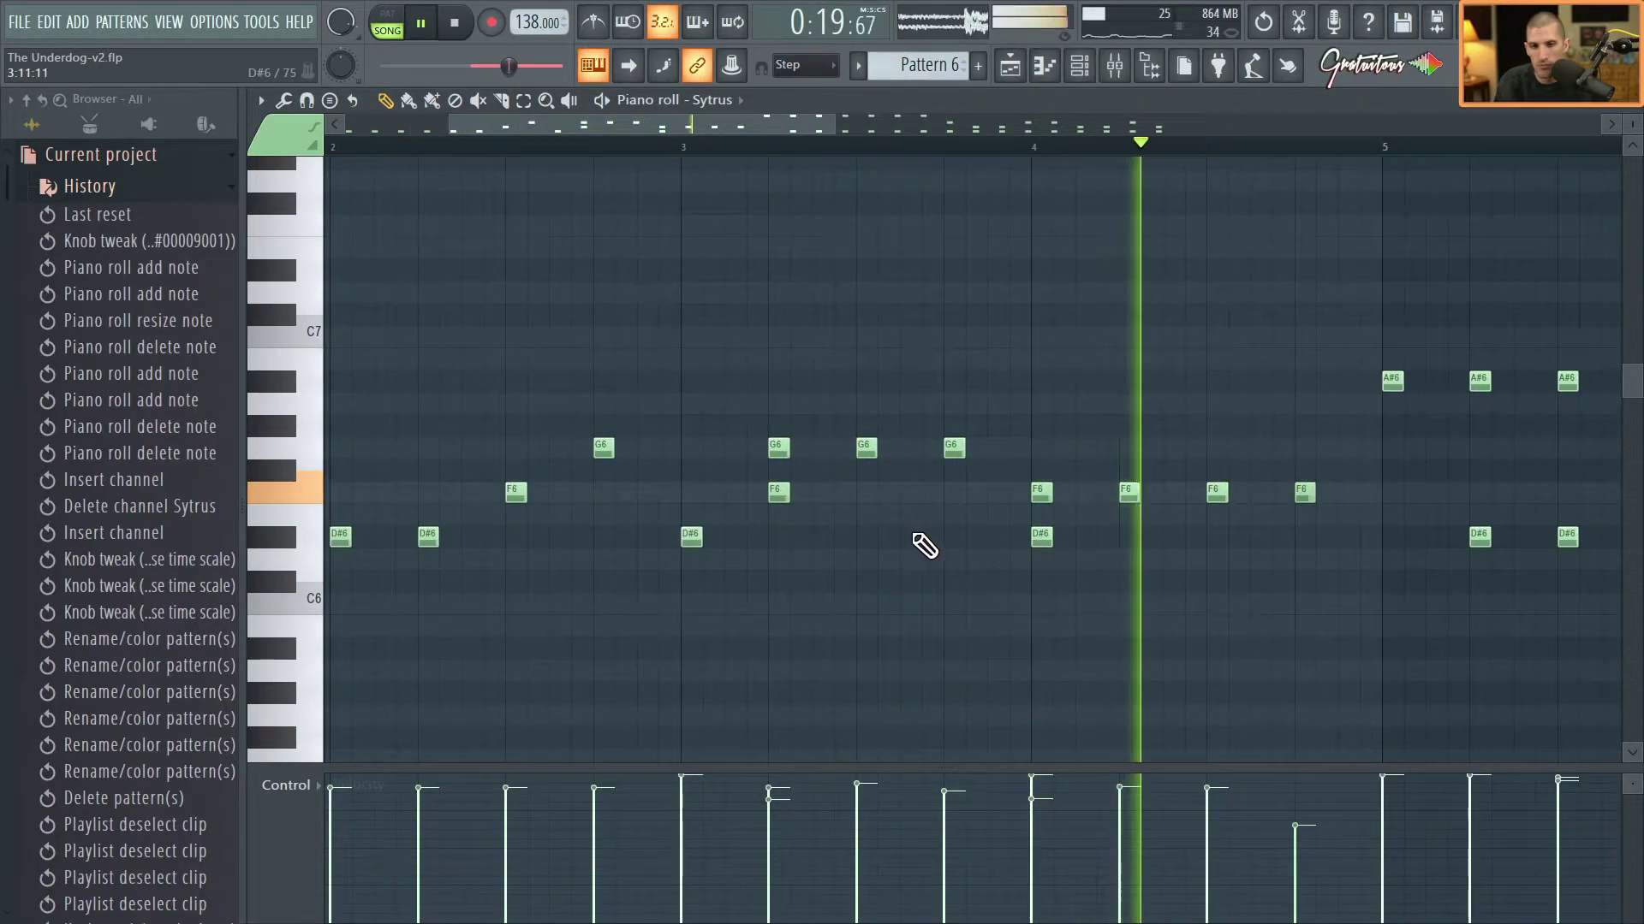
pyautogui.press('space')
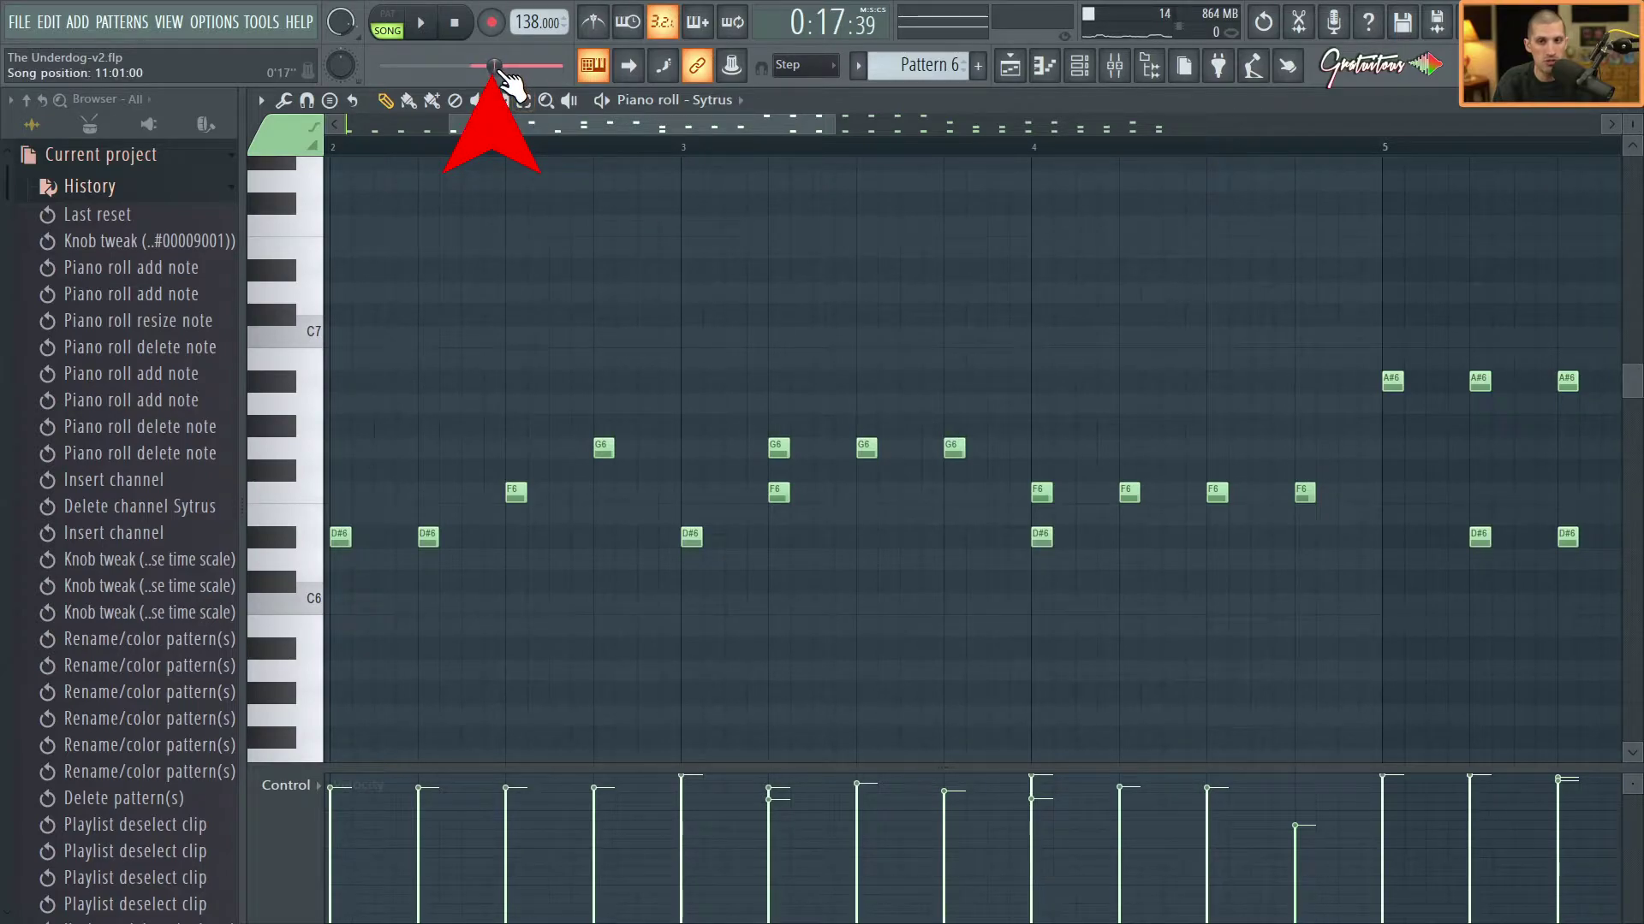
# Set the playback start position to the beginning of bar 3 in the Sytrus piano roll.
pyautogui.click(471, 167)
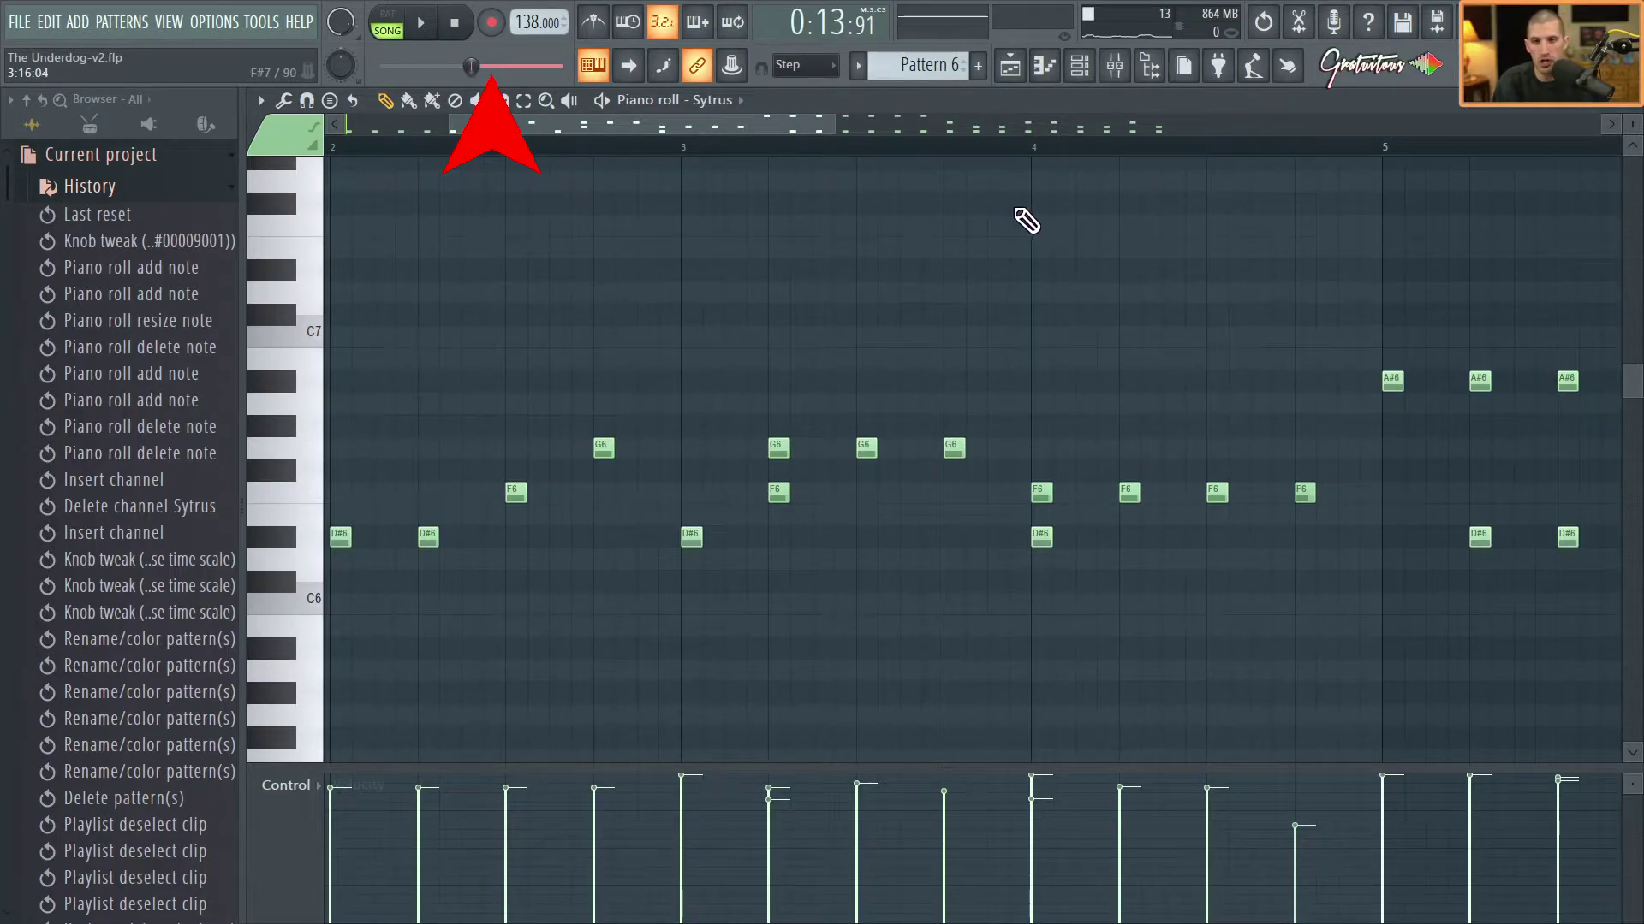
pyautogui.scroll(-2, 1026, 222)
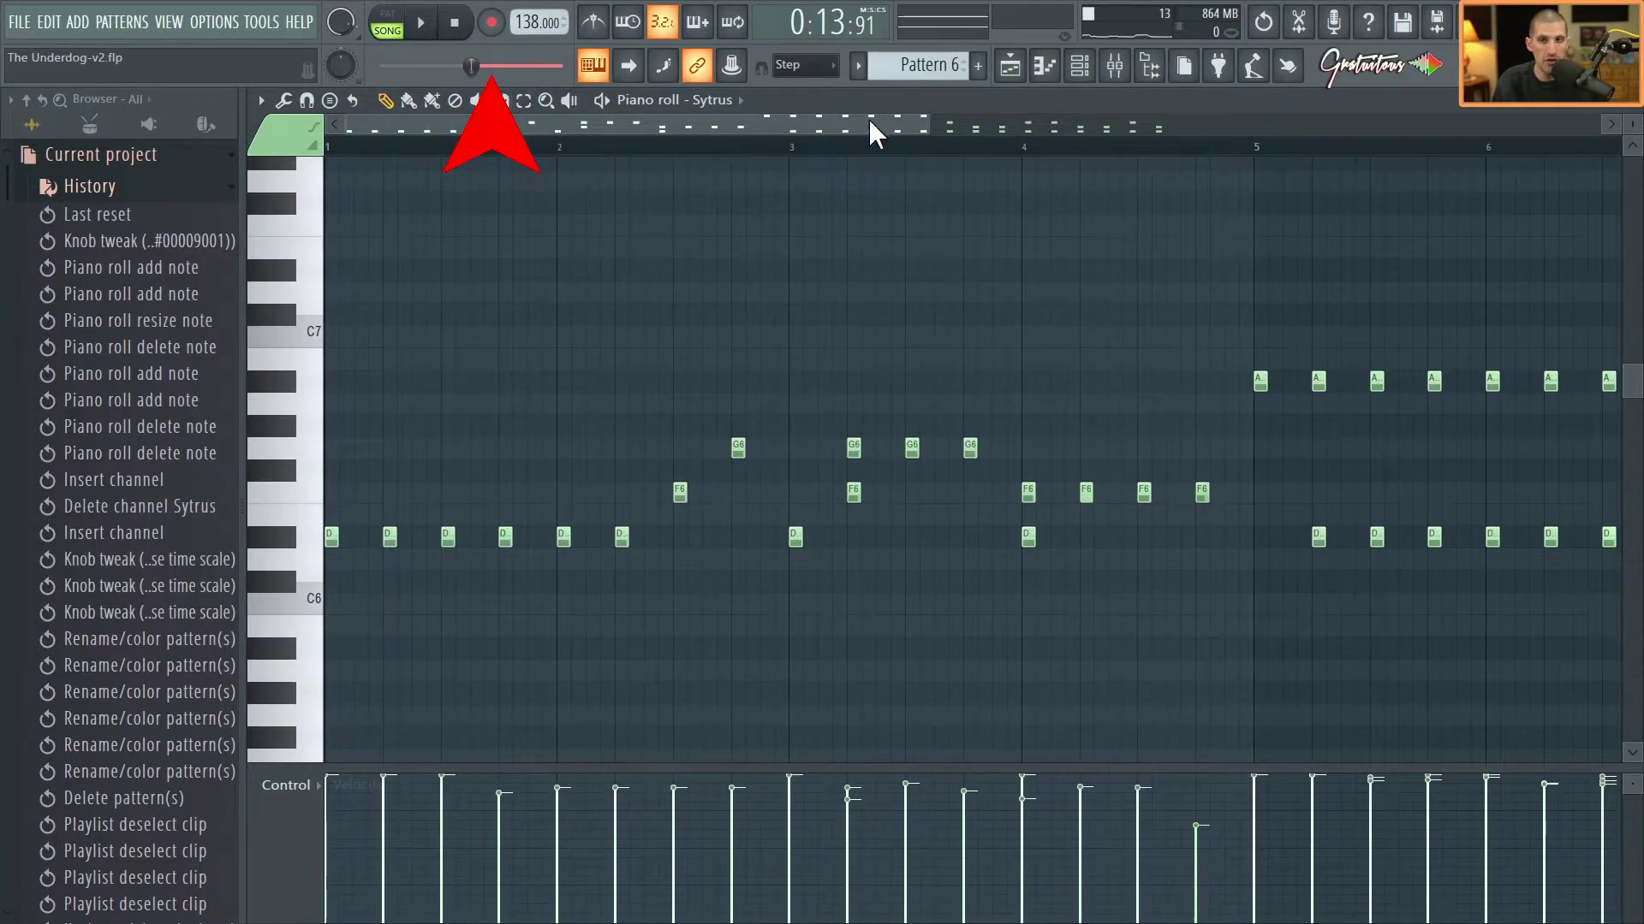
pyautogui.doubleClick(1245, 103)
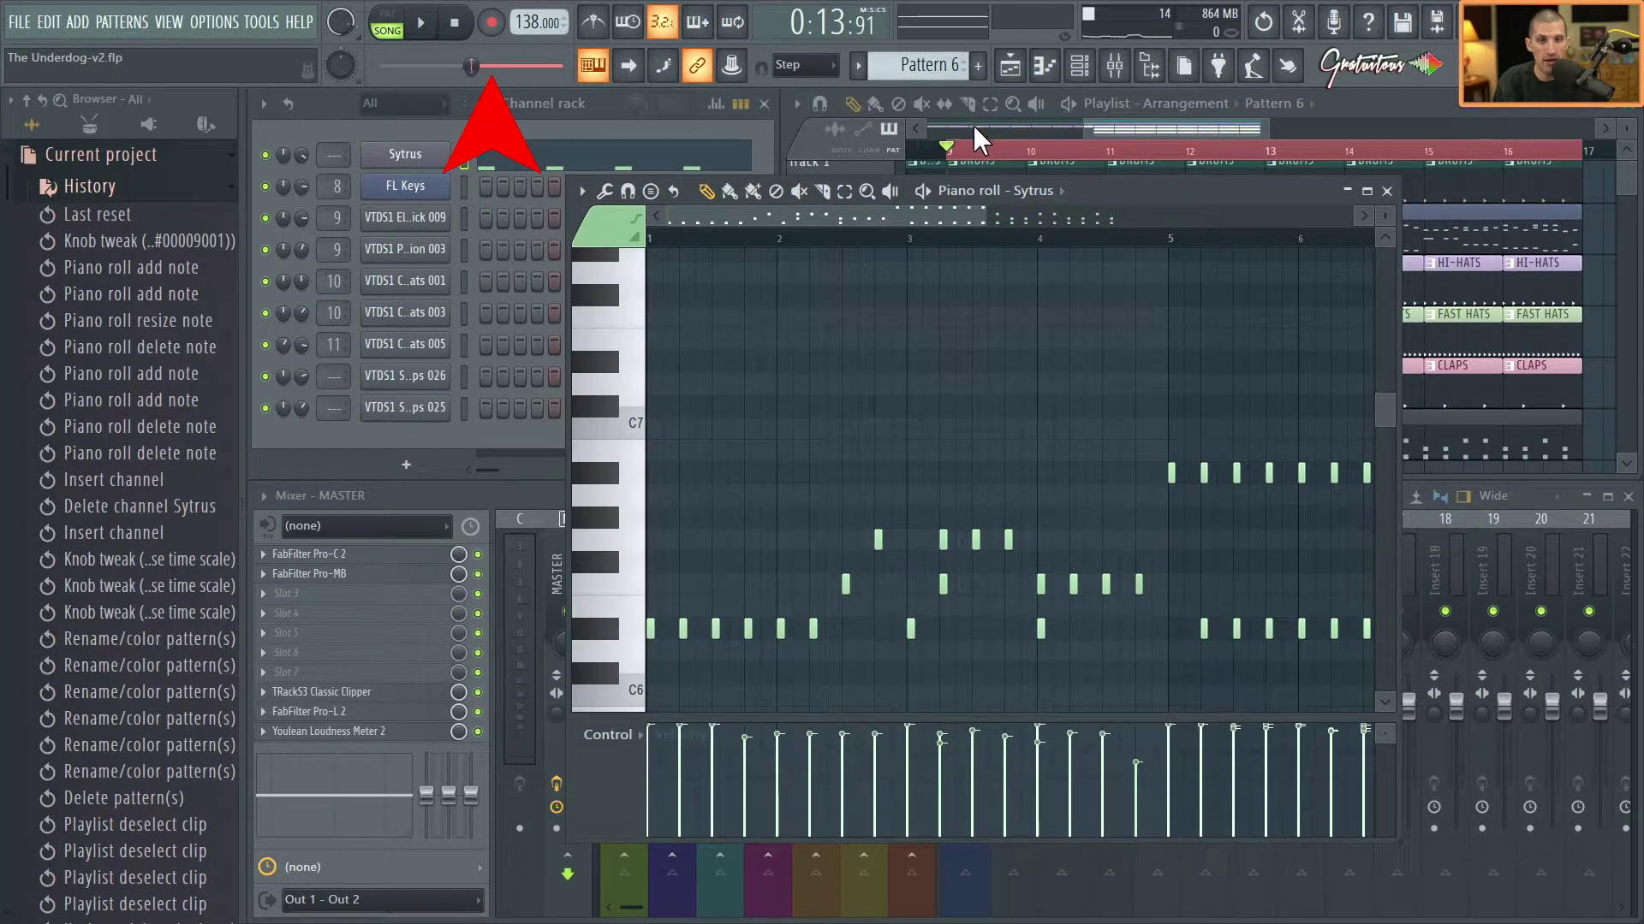
pyautogui.doubleClick(1023, 190)
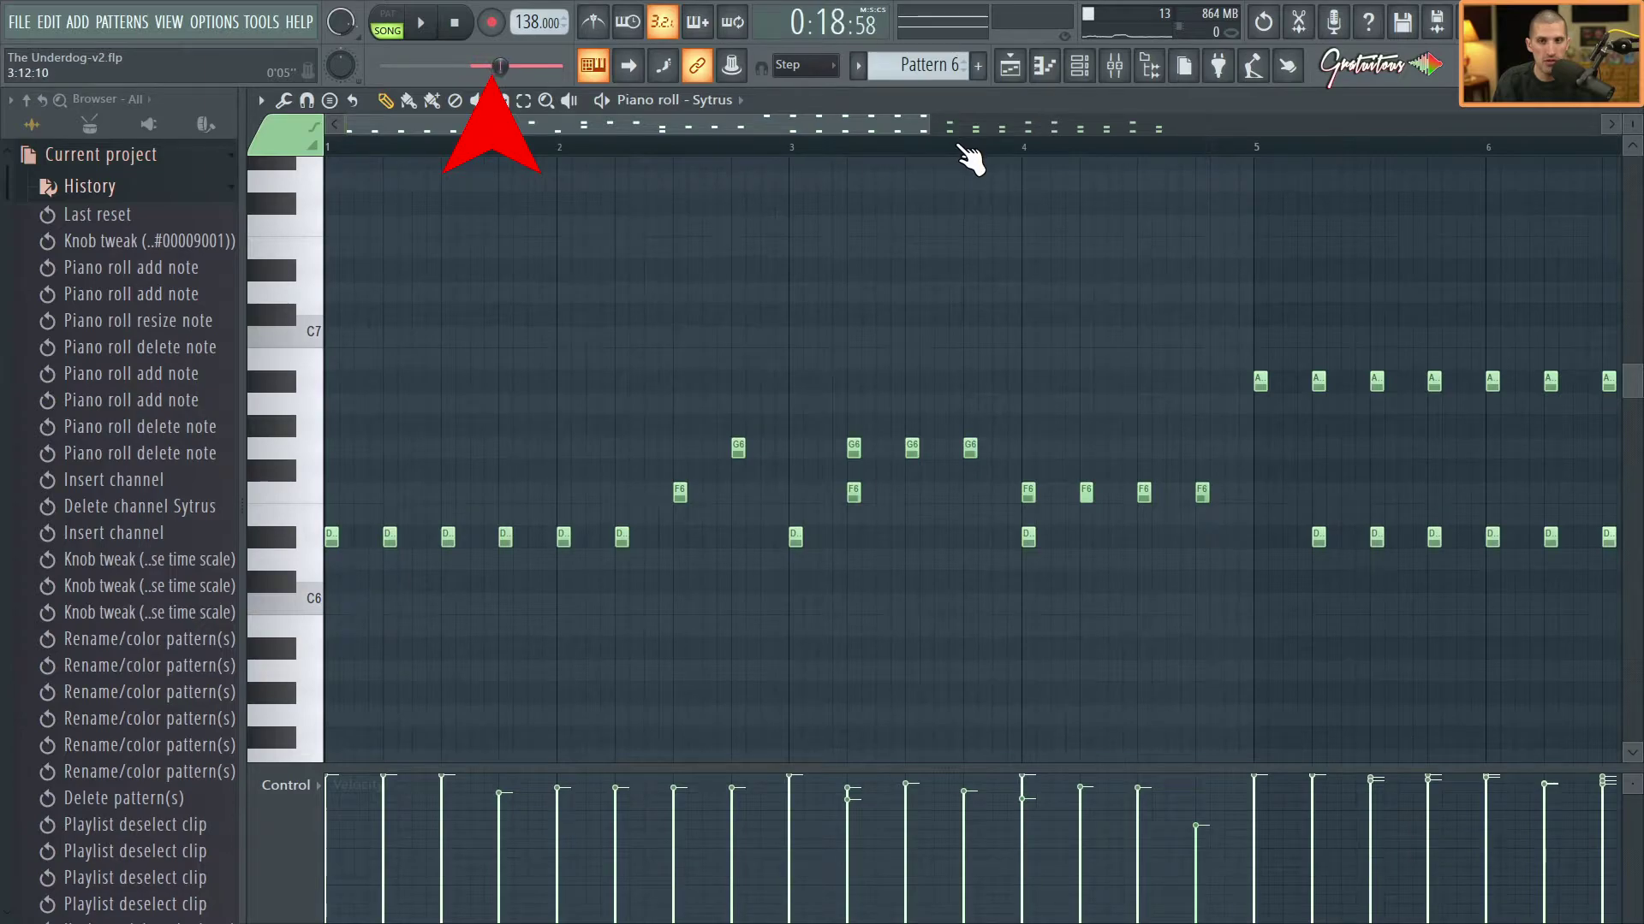
pyautogui.click(796, 149)
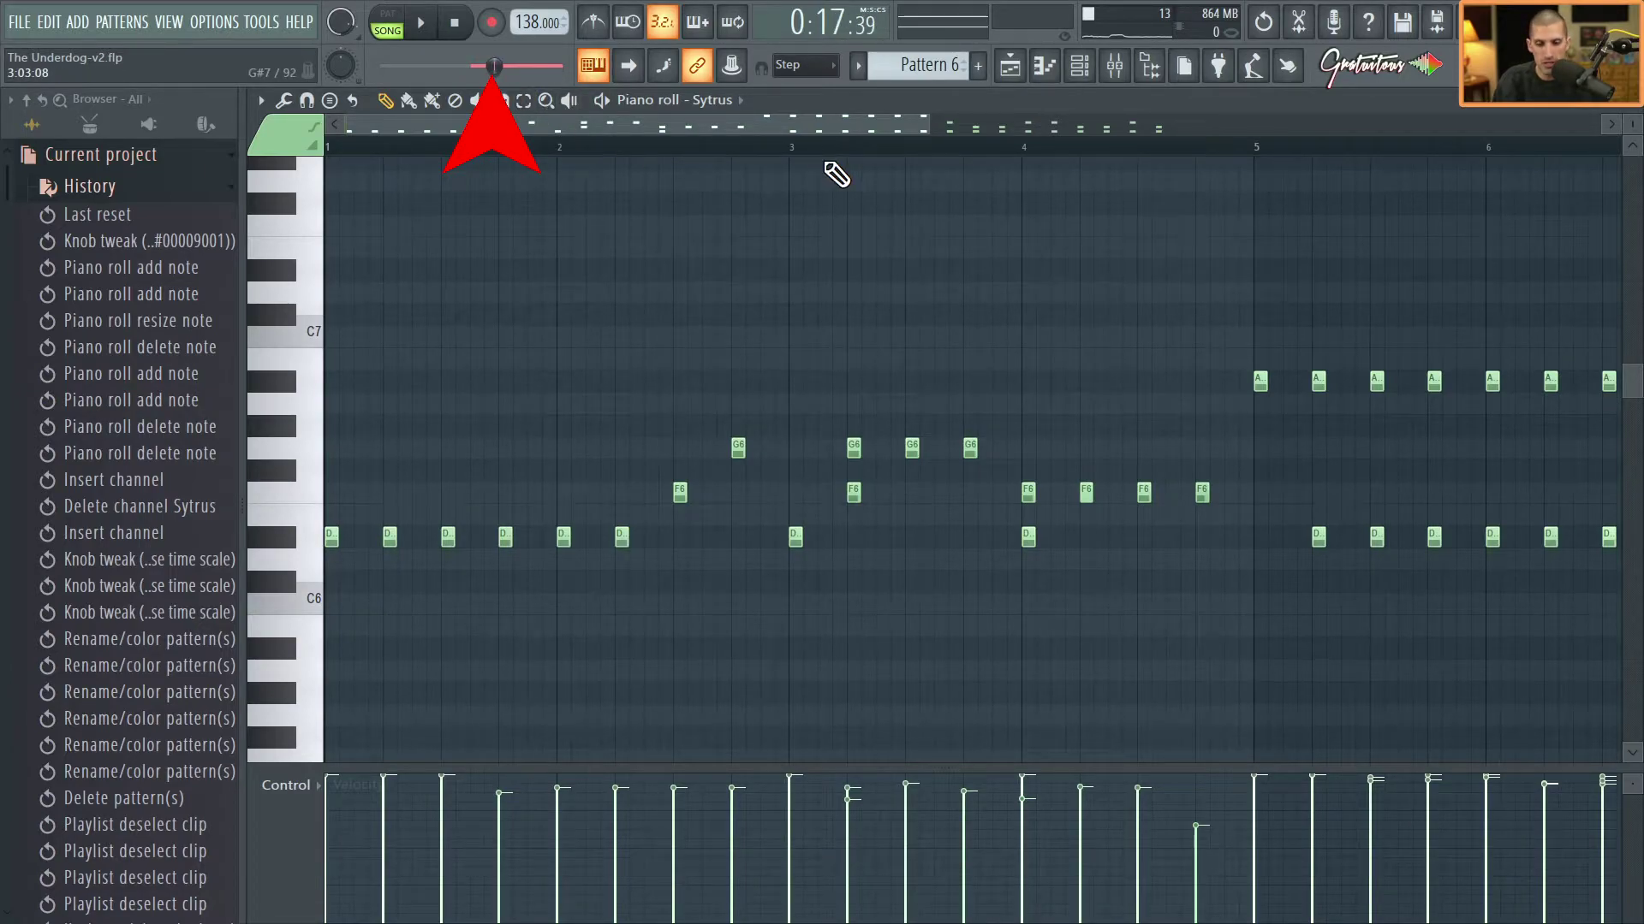
# Preview bar 3 repeatedly and delete the F6 beneath the G6 on beat 2 of that bar.
pyautogui.press('space')
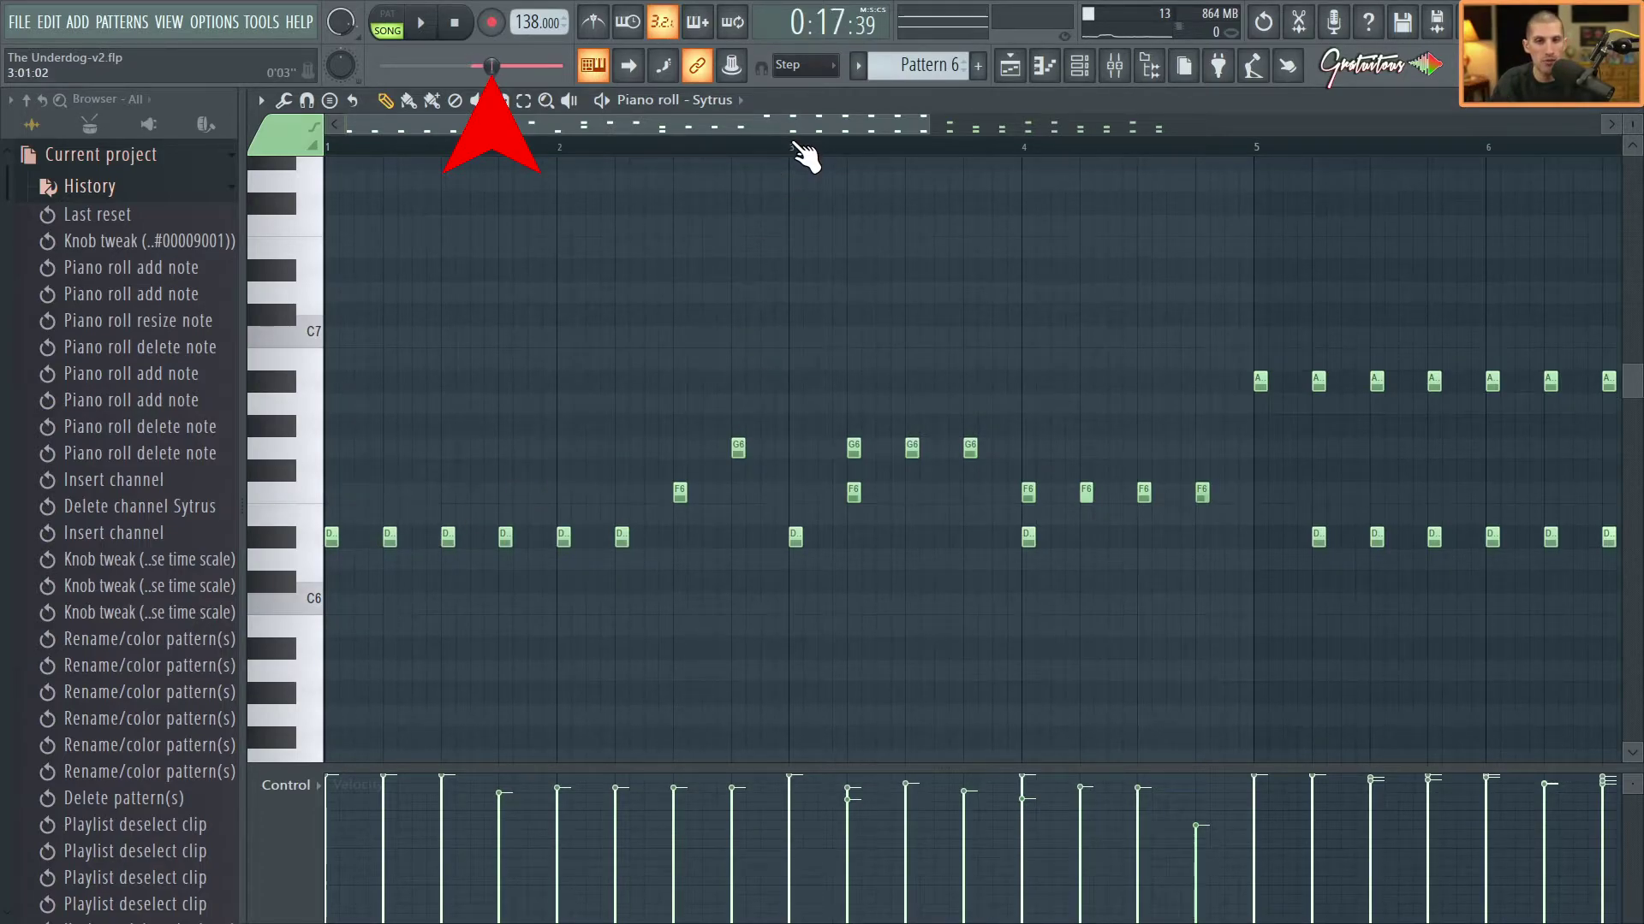
pyautogui.scroll(3, 1019, 343)
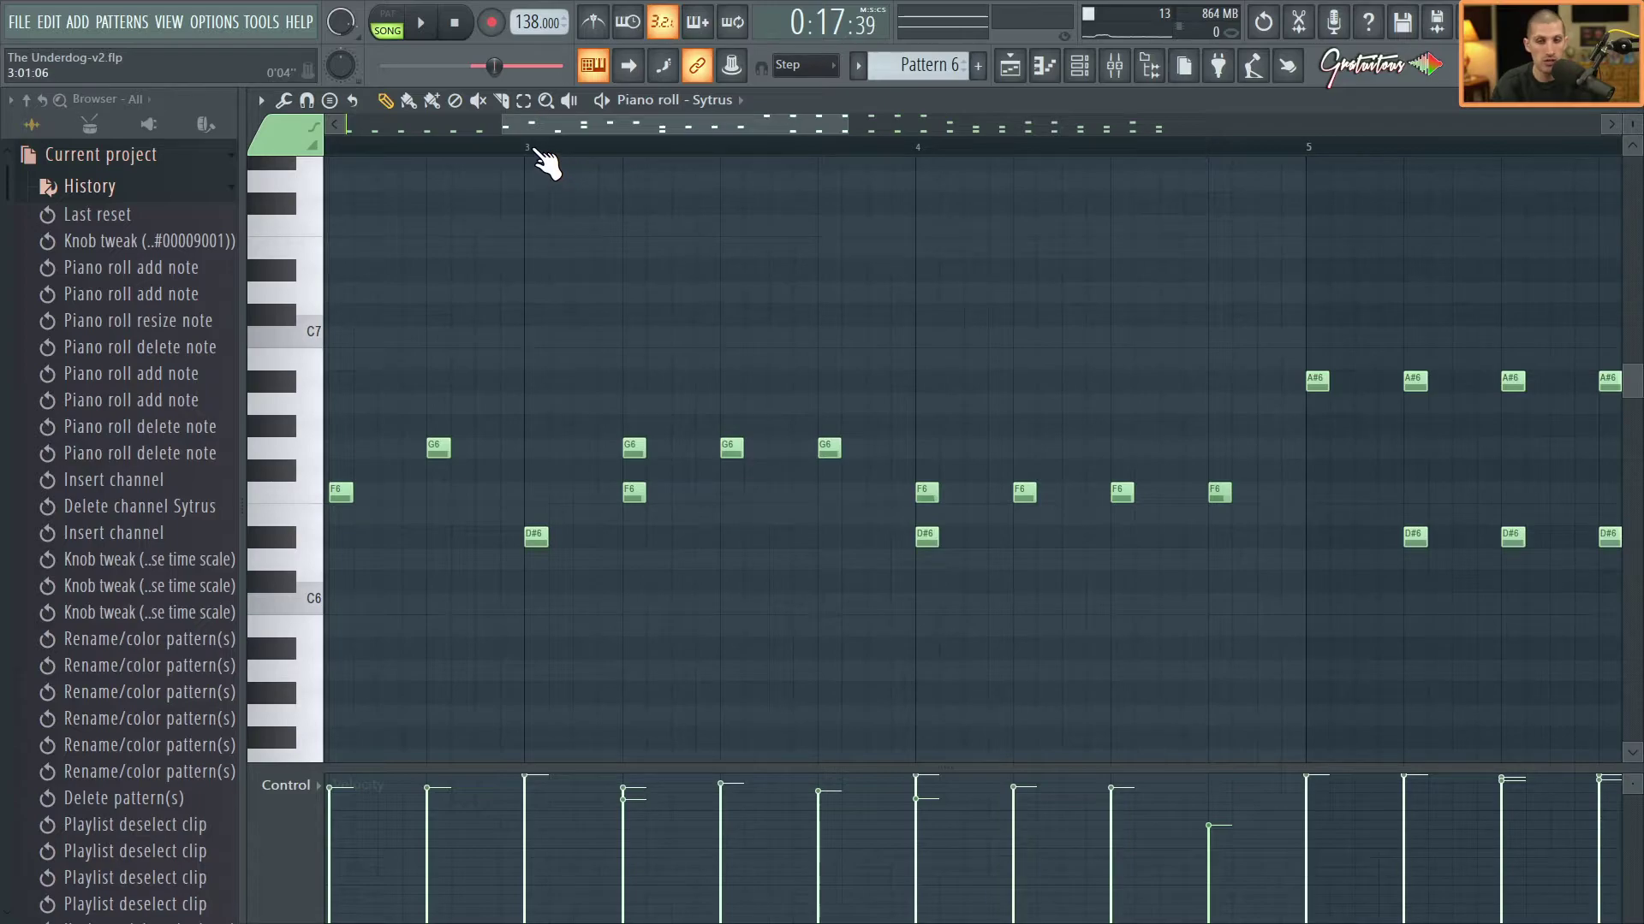
pyautogui.press('space')
pyautogui.press('space')
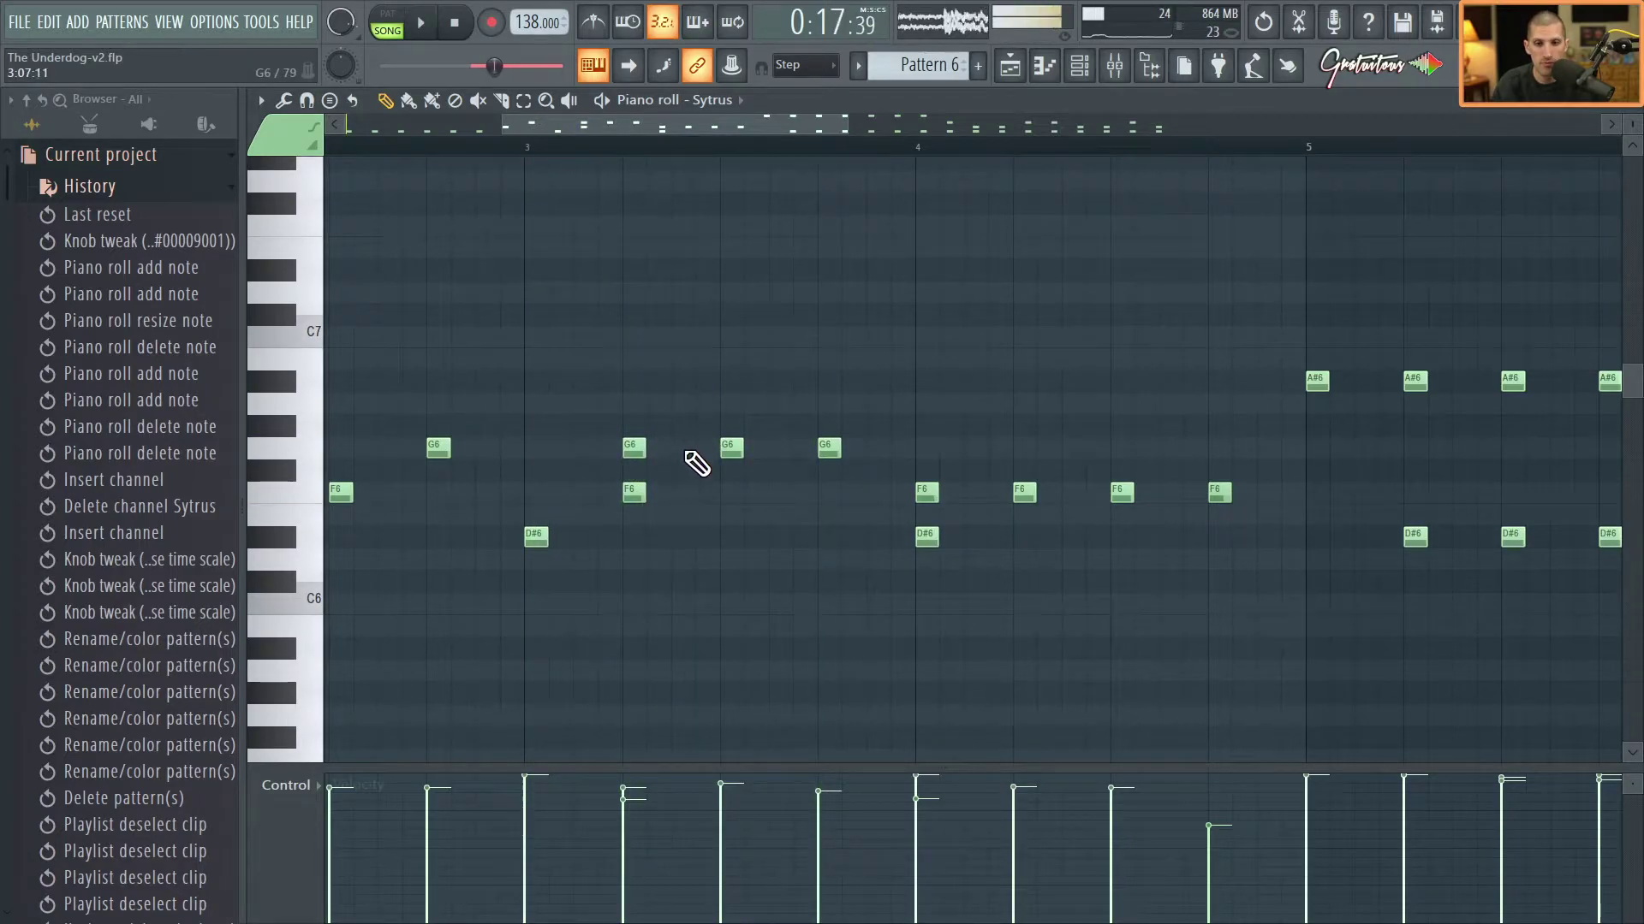
pyautogui.press('space')
pyautogui.press('space')
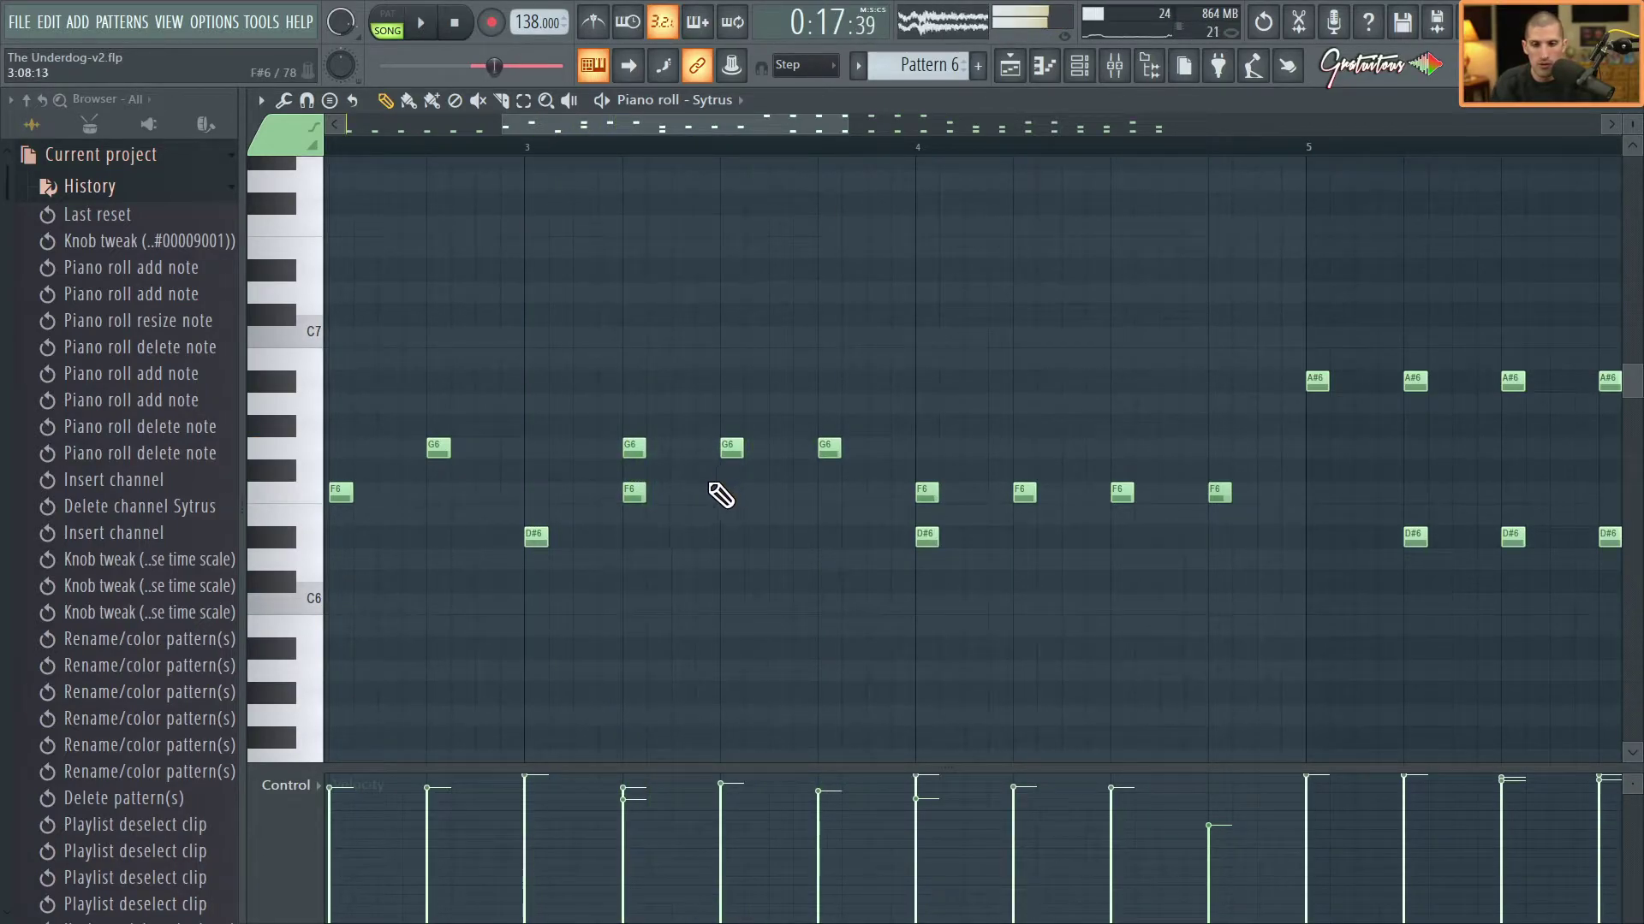
pyautogui.scroll(2, 633, 558)
pyautogui.scroll(1, 633, 557)
pyautogui.press('space')
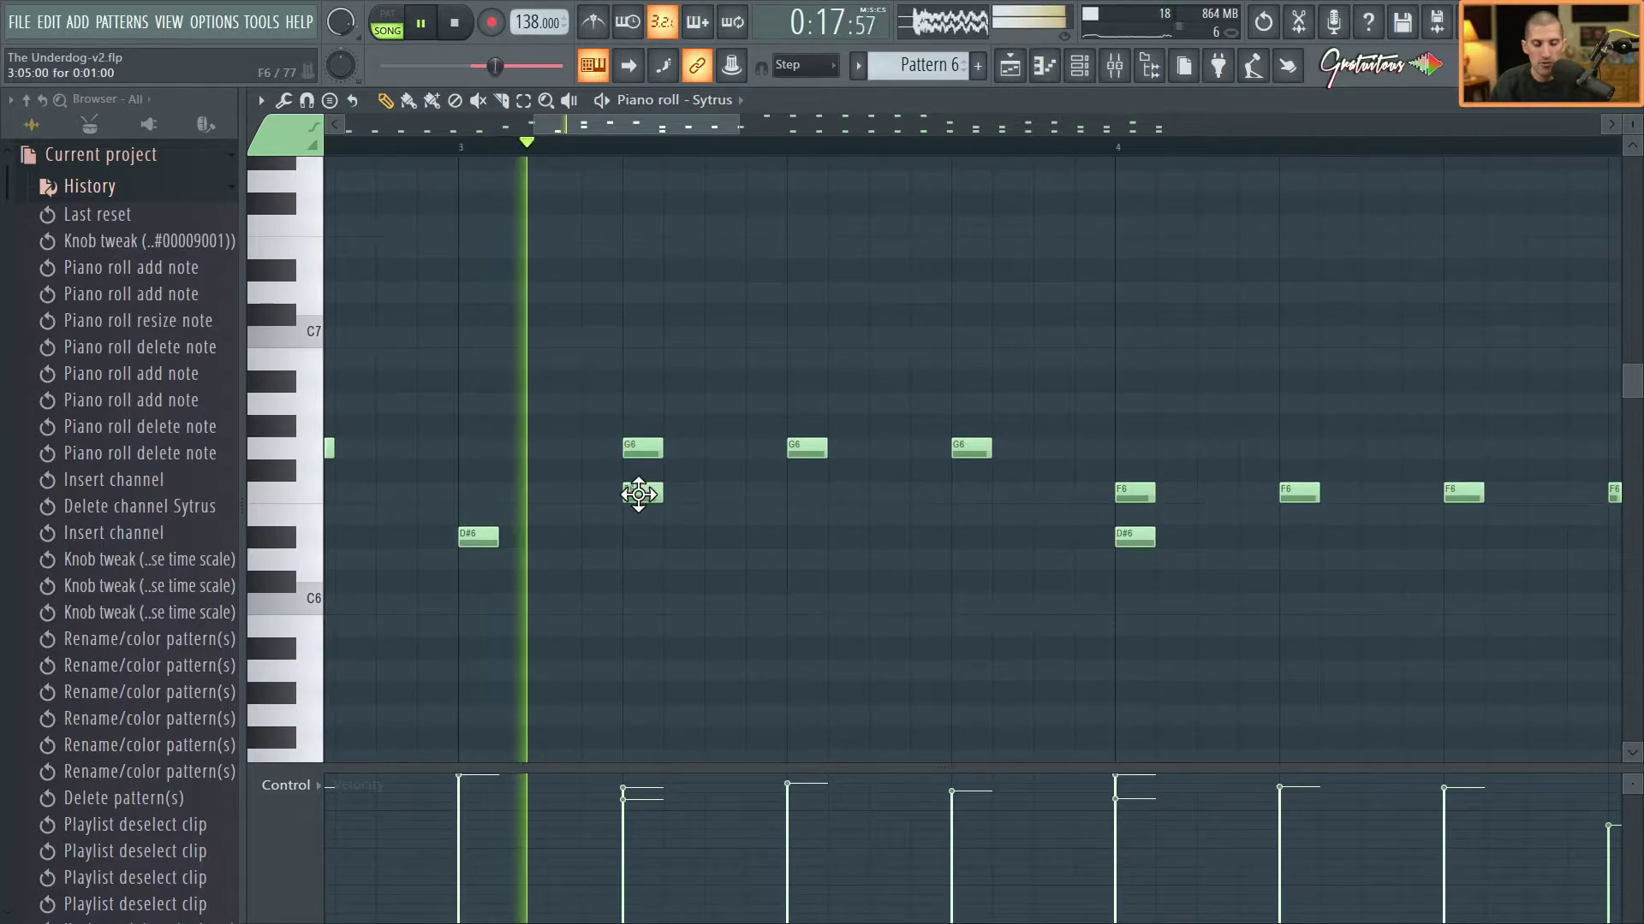
pyautogui.press('space')
pyautogui.rightClick(639, 494)
# Preview from bar 3, delete the D#6 on beat 1 of bar 4, and replace the F6 there with a G6.
pyautogui.press('space')
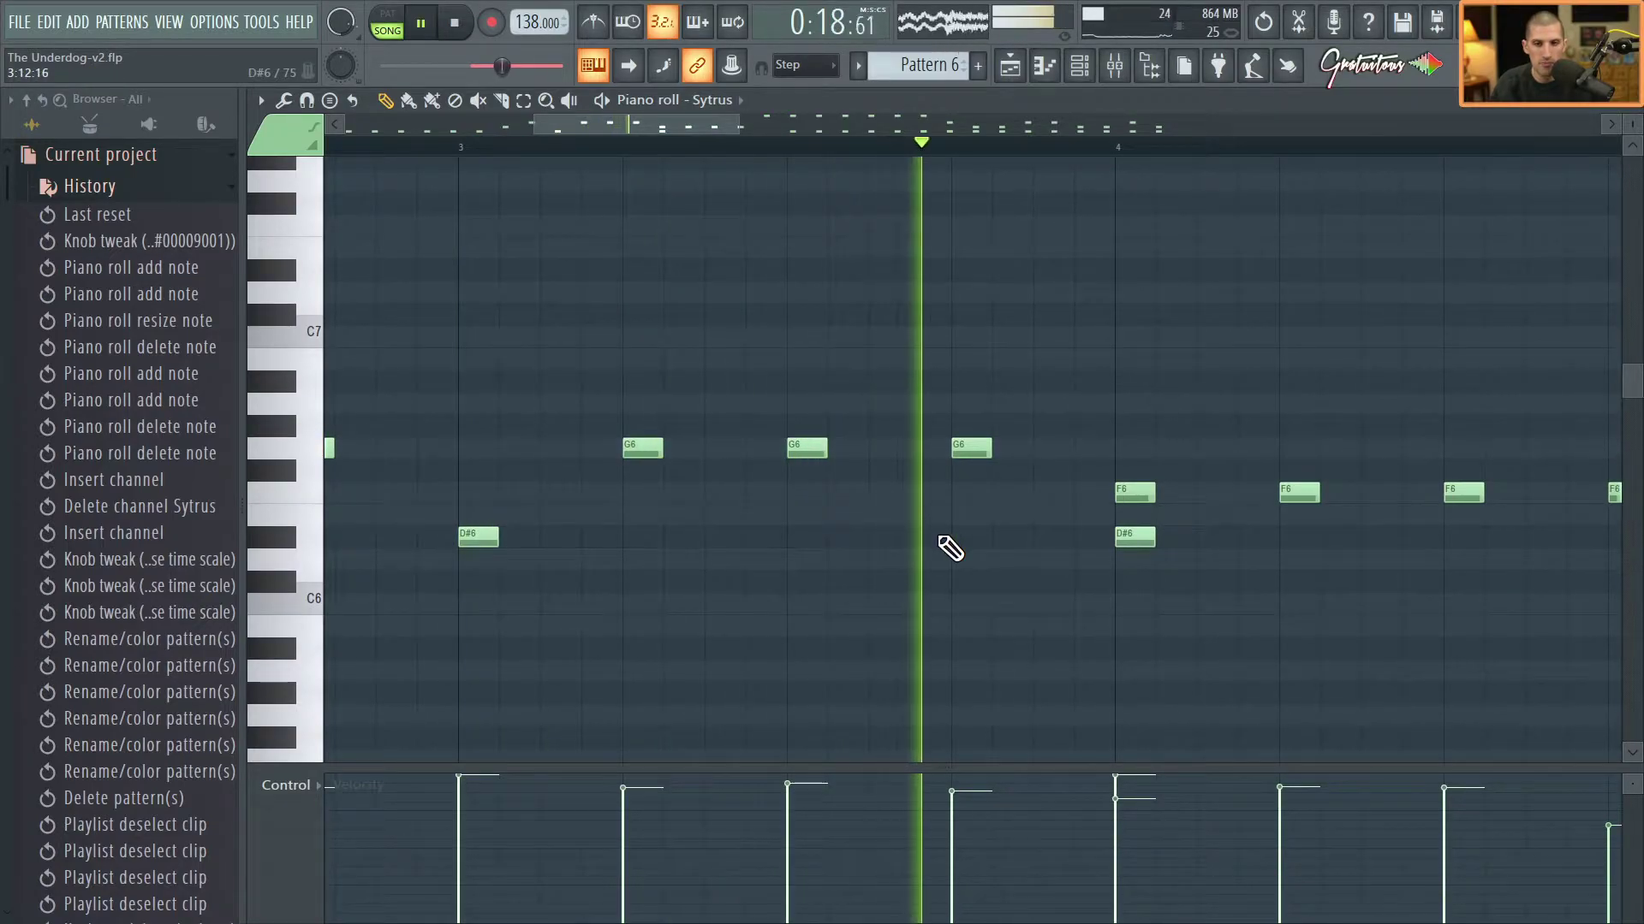
pyautogui.scroll(-1, 1141, 561)
pyautogui.rightClick(1135, 539)
pyautogui.press('space')
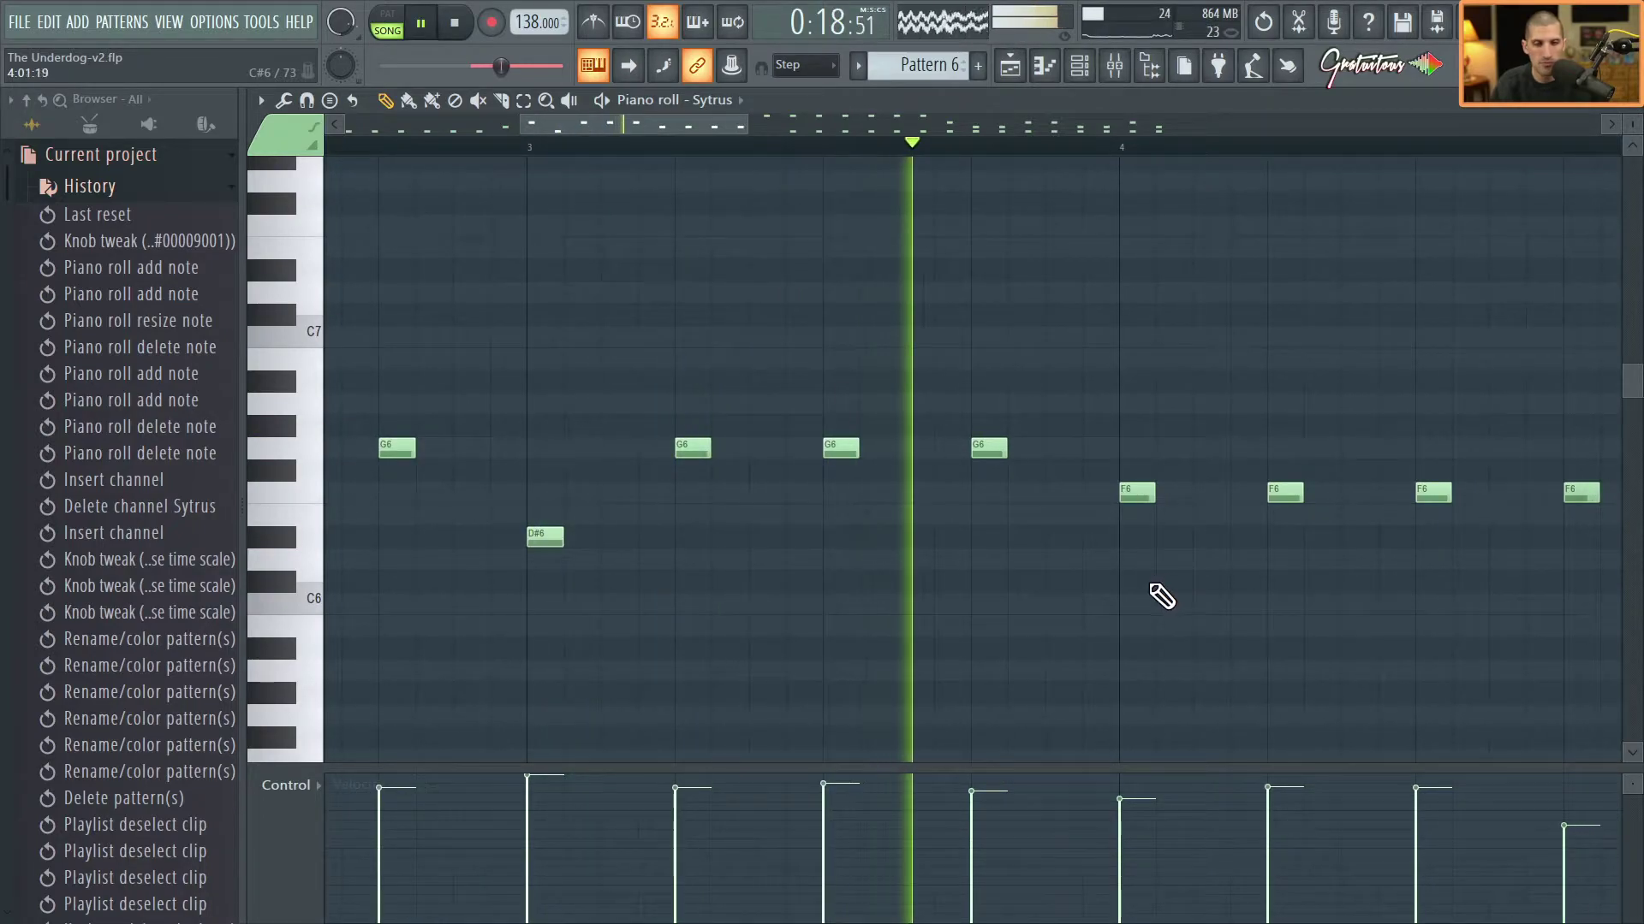
pyautogui.press('space')
pyautogui.click(1113, 449)
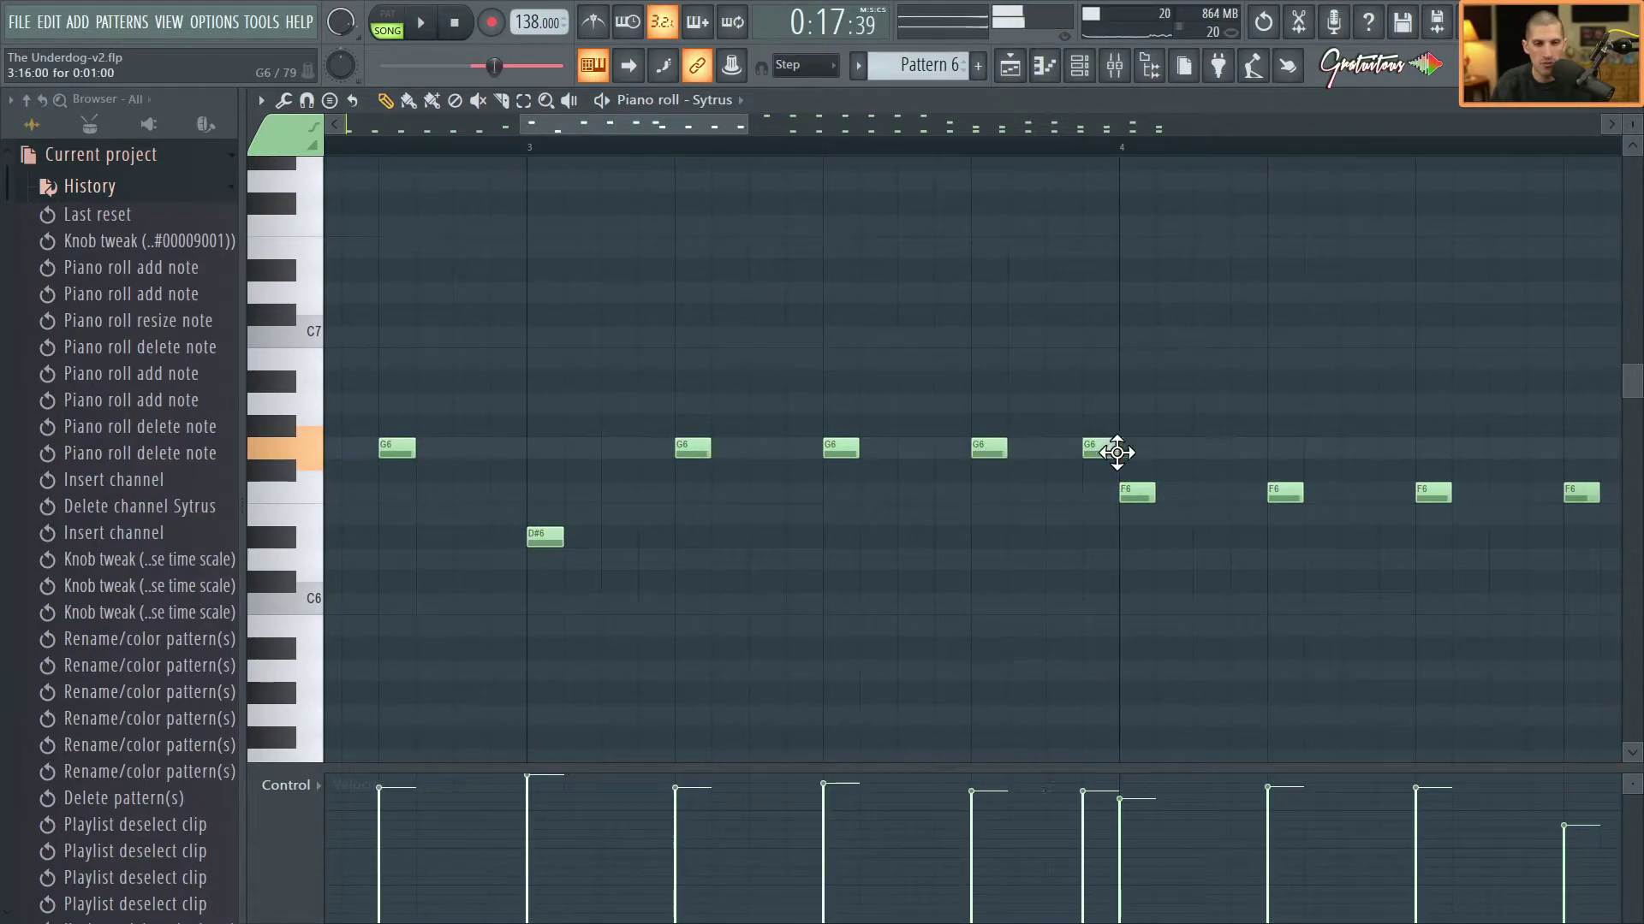
pyautogui.moveTo(1117, 452); pyautogui.dragTo(1135, 452)
pyautogui.rightClick(1137, 492)
# Preview from bar 3 between edits and change the F6 notes on beats 2 and 3 of bar 4 to G6.
pyautogui.press('space')
pyautogui.scroll(-1, 1024, 547)
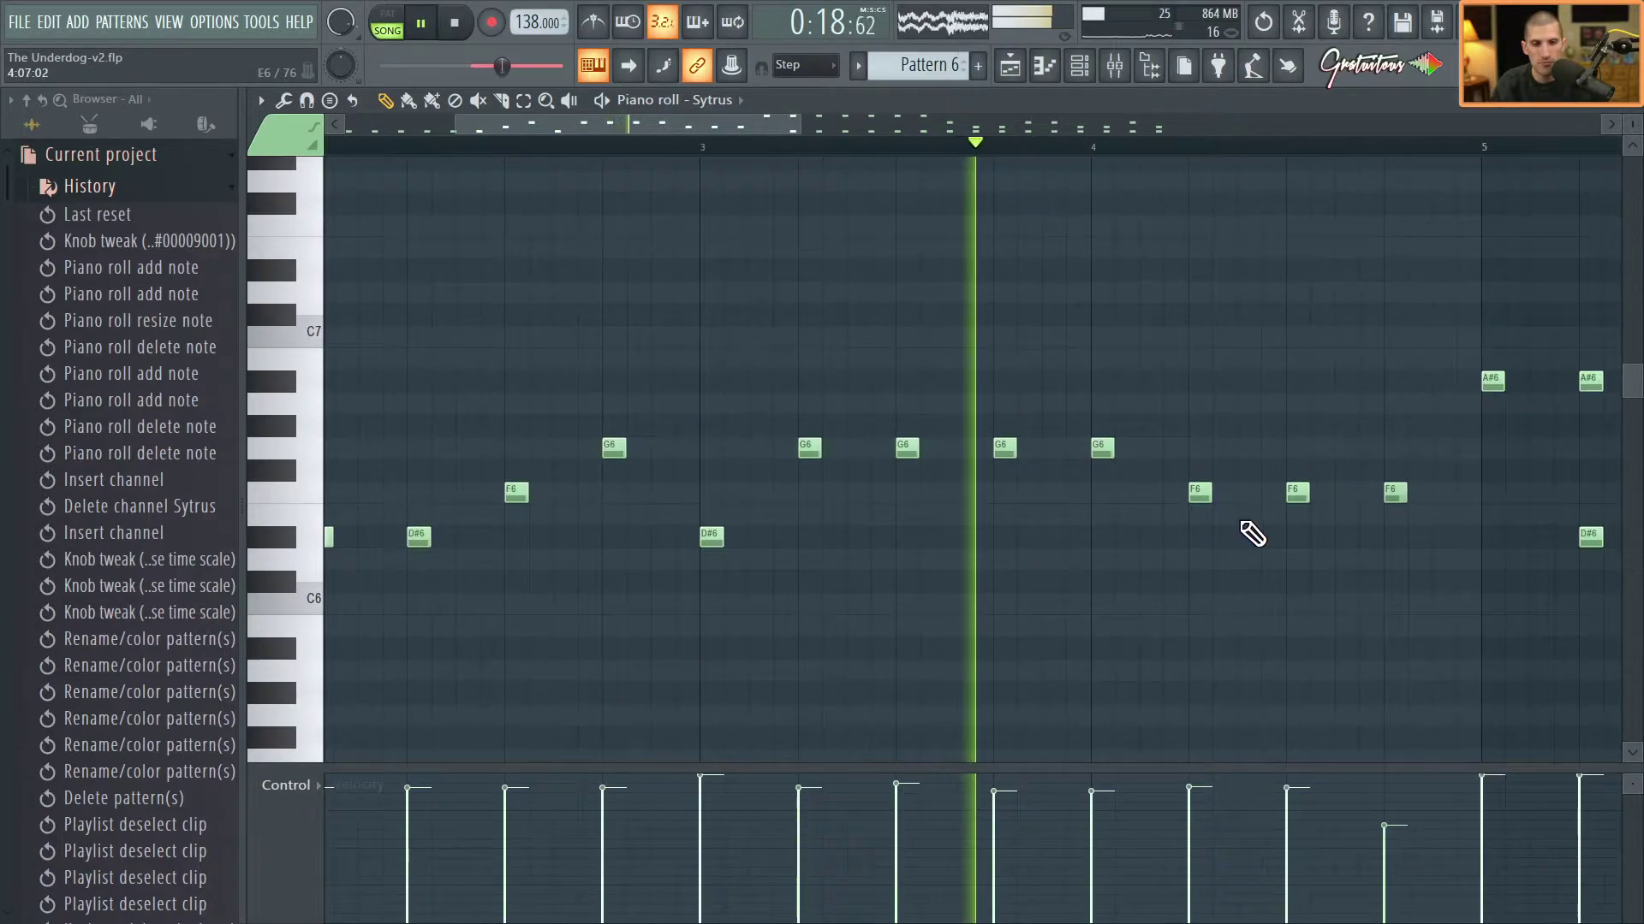
pyautogui.press('space')
pyautogui.moveTo(1200, 491); pyautogui.dragTo(1200, 453)
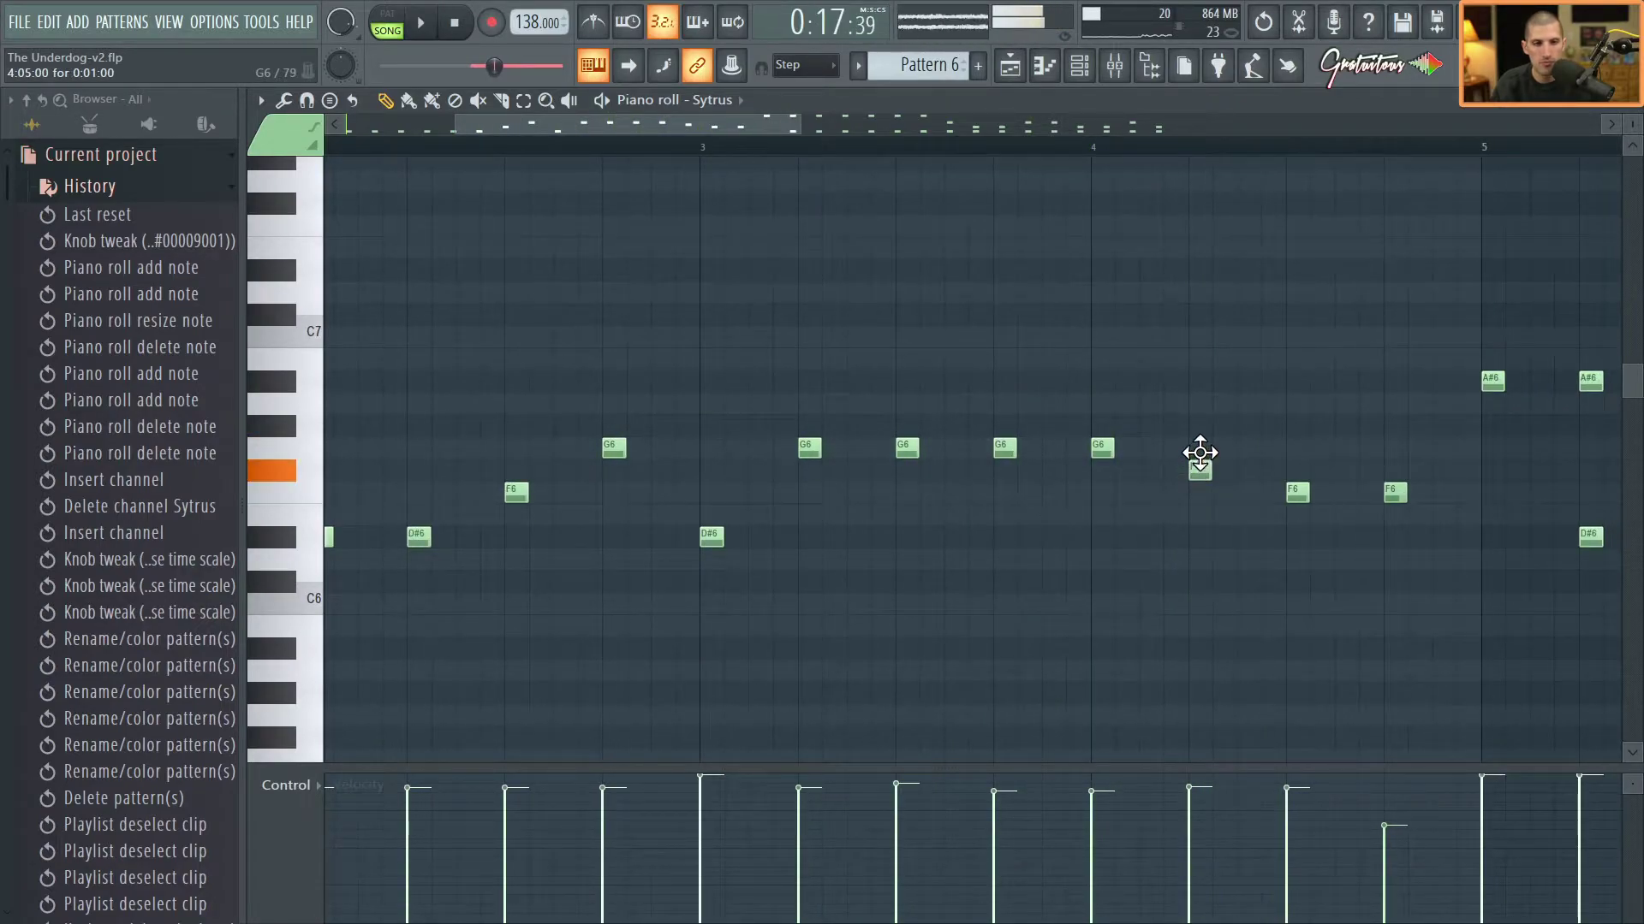
pyautogui.press('space')
pyautogui.scroll(-1, 892, 580)
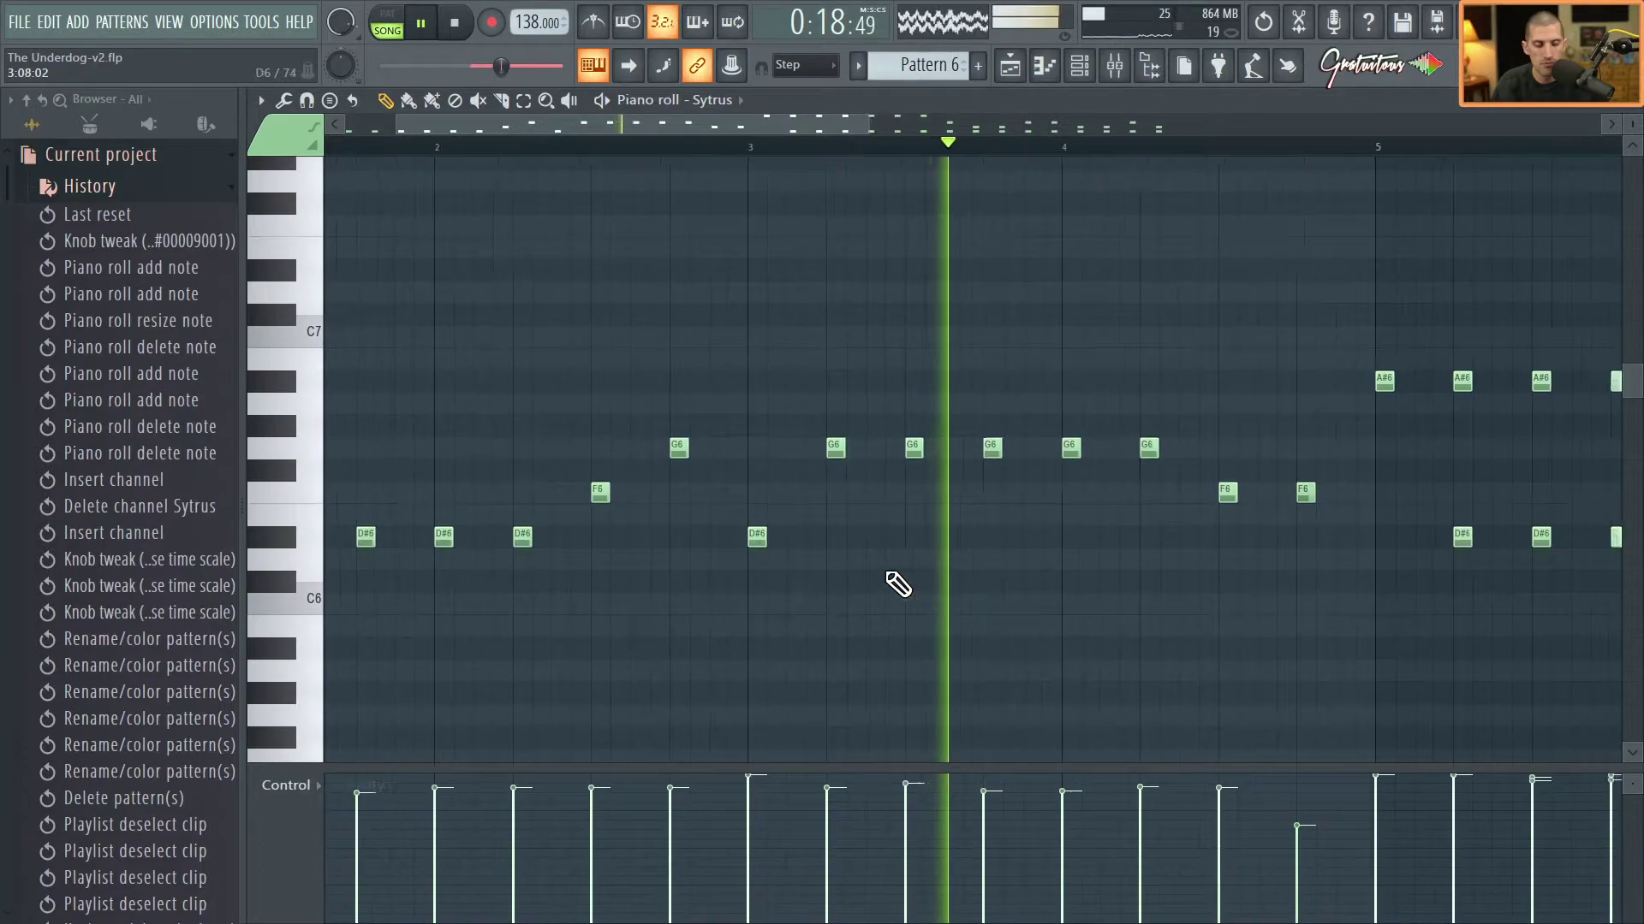
pyautogui.press('space')
pyautogui.scroll(1, 935, 448)
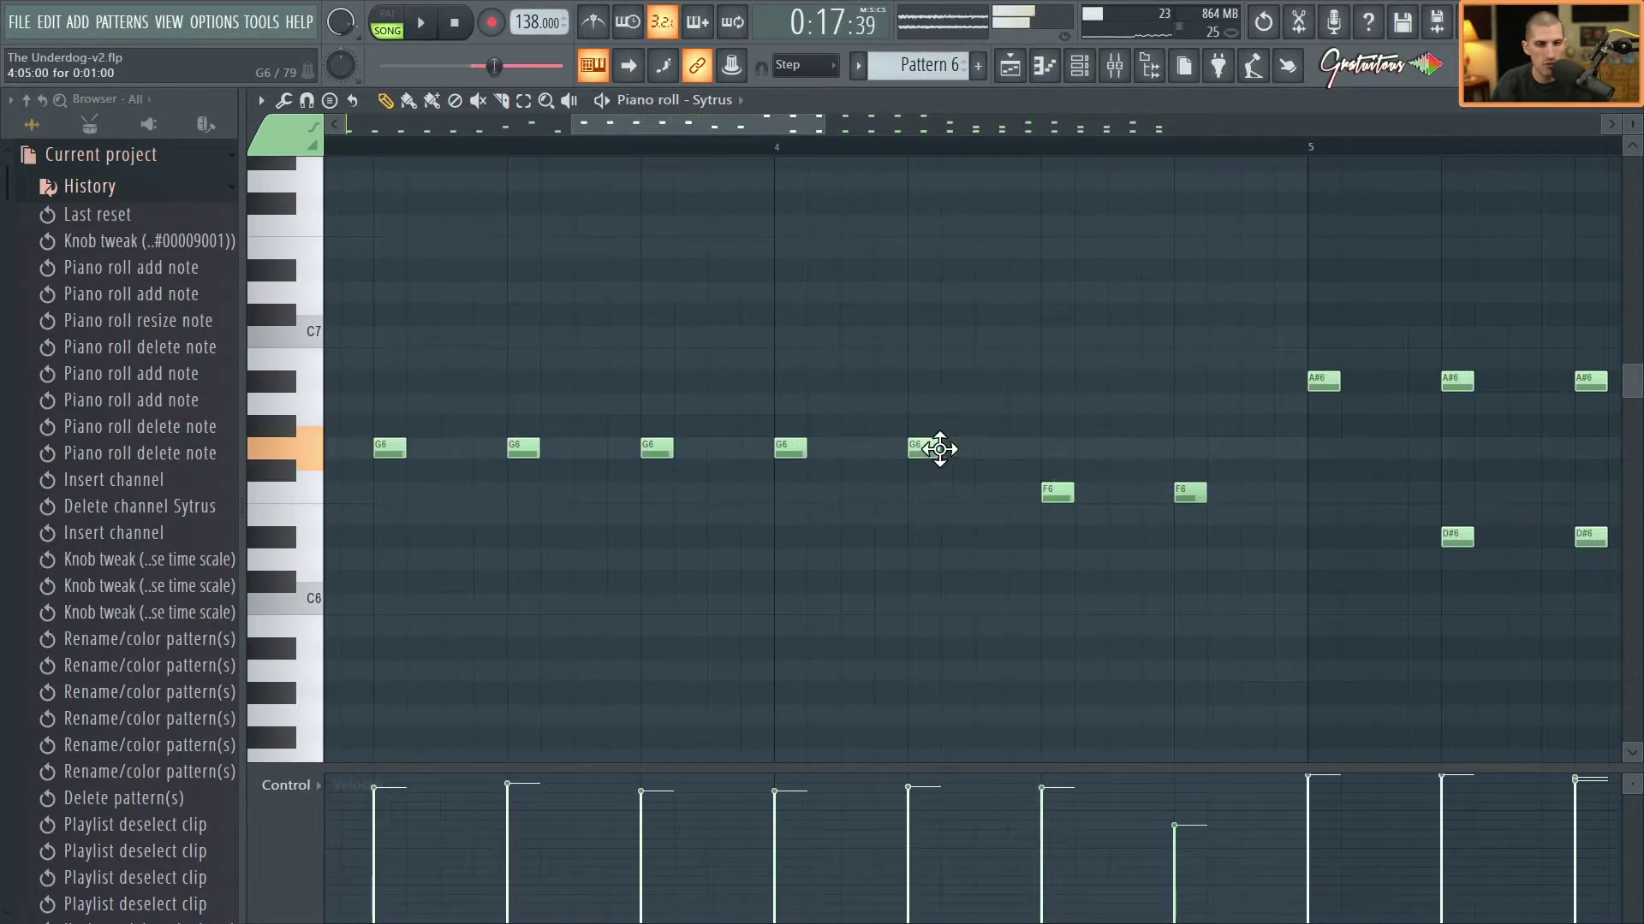
pyautogui.click(1057, 448)
# Preview the revised bars and raise the velocity of the F6 on beat 4 of bar 4 to match its neighbours.
pyautogui.scroll(-2, 1338, 551)
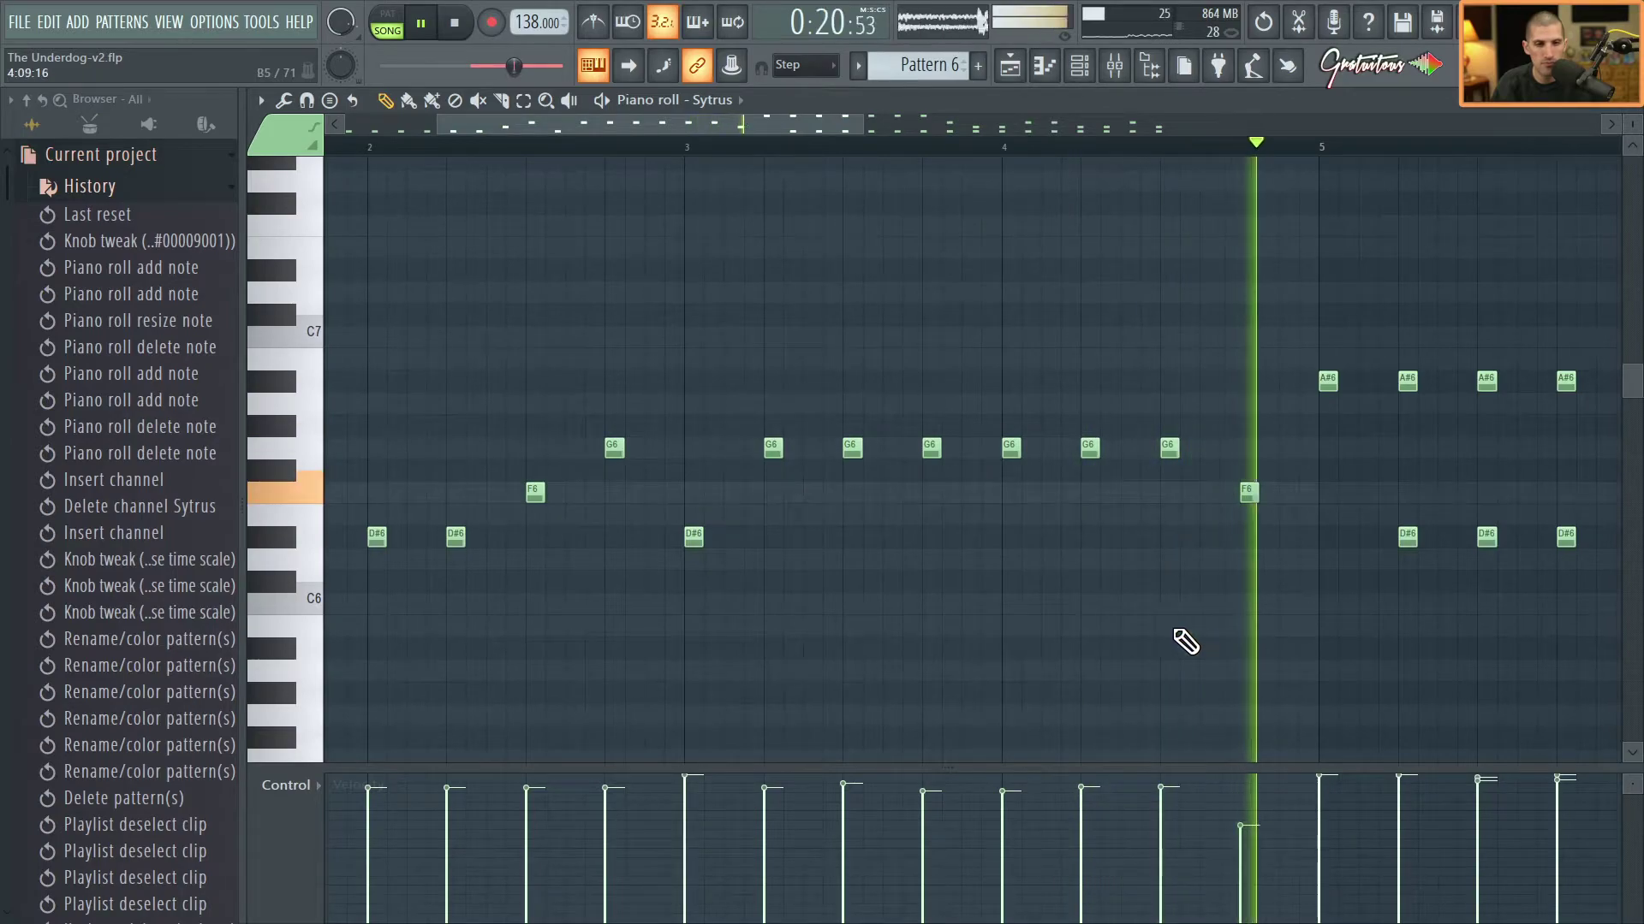
pyautogui.scroll(-1, 1250, 588)
pyautogui.press('space')
pyautogui.scroll(1, 1249, 587)
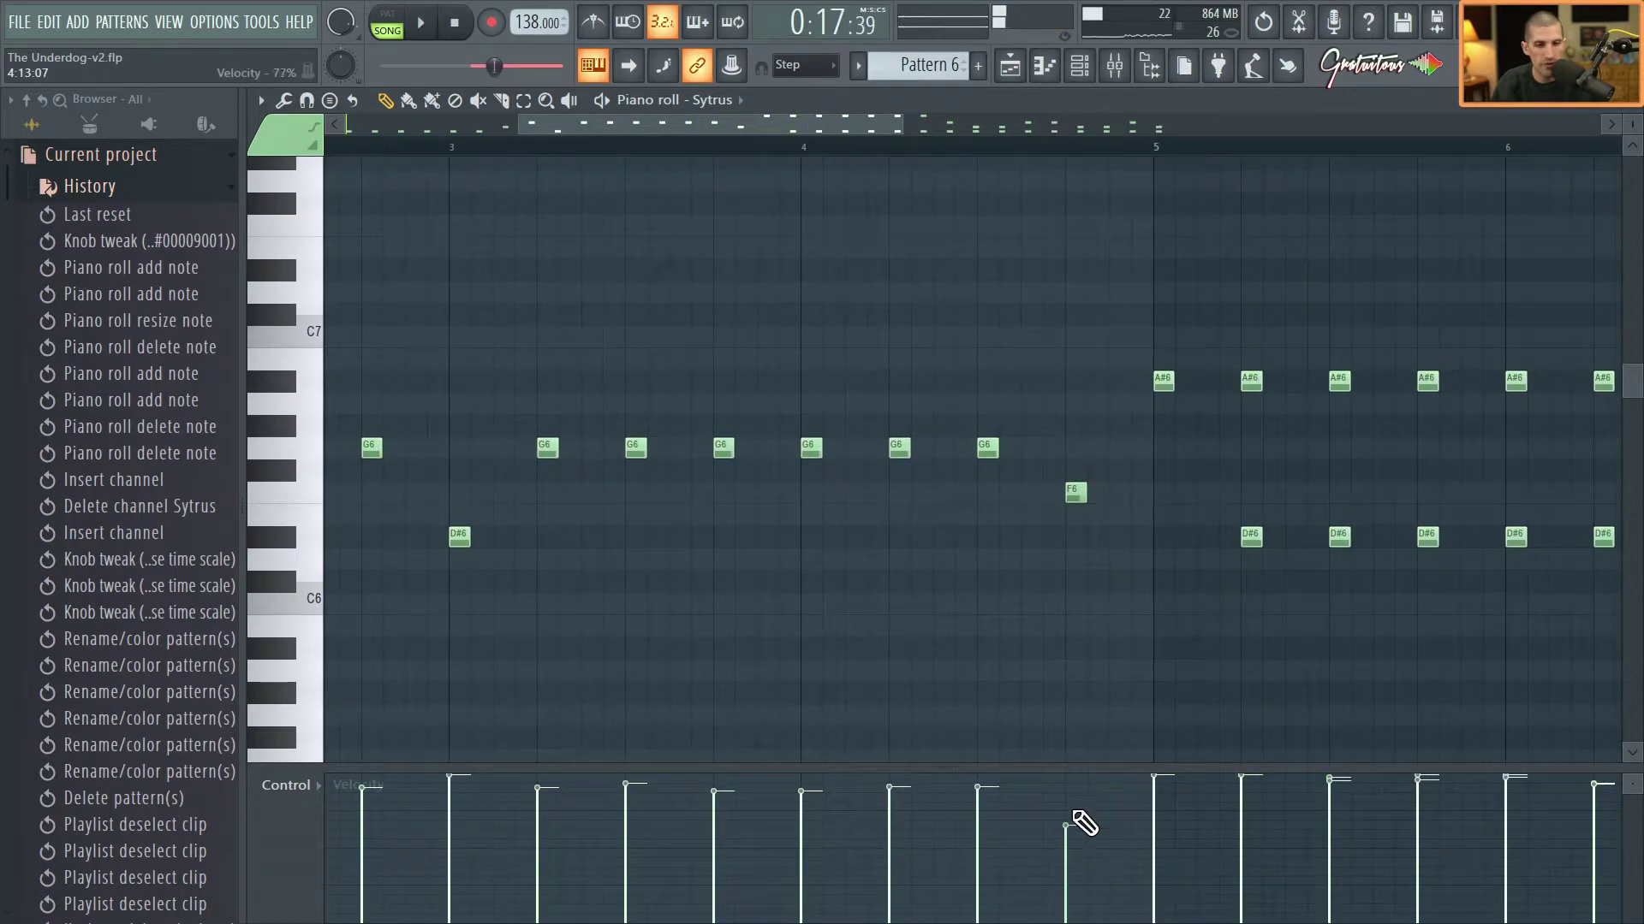
# Play the part from bar 3 to its end and examine the notes in bars 5 to 8.
pyautogui.press('space')
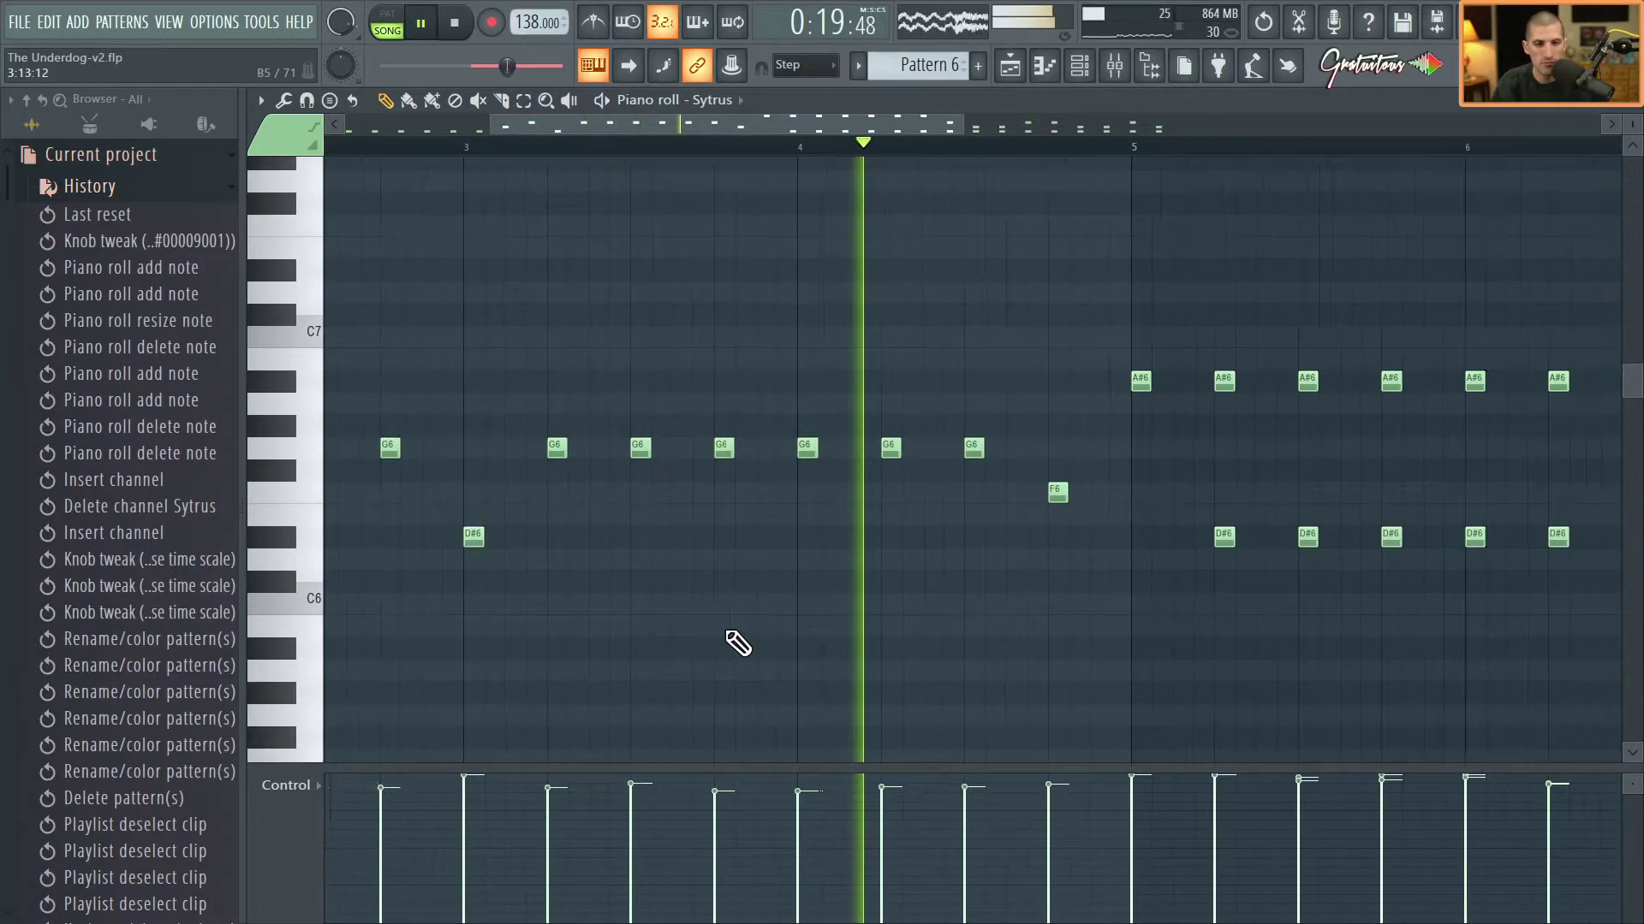
pyautogui.scroll(2, 1079, 671)
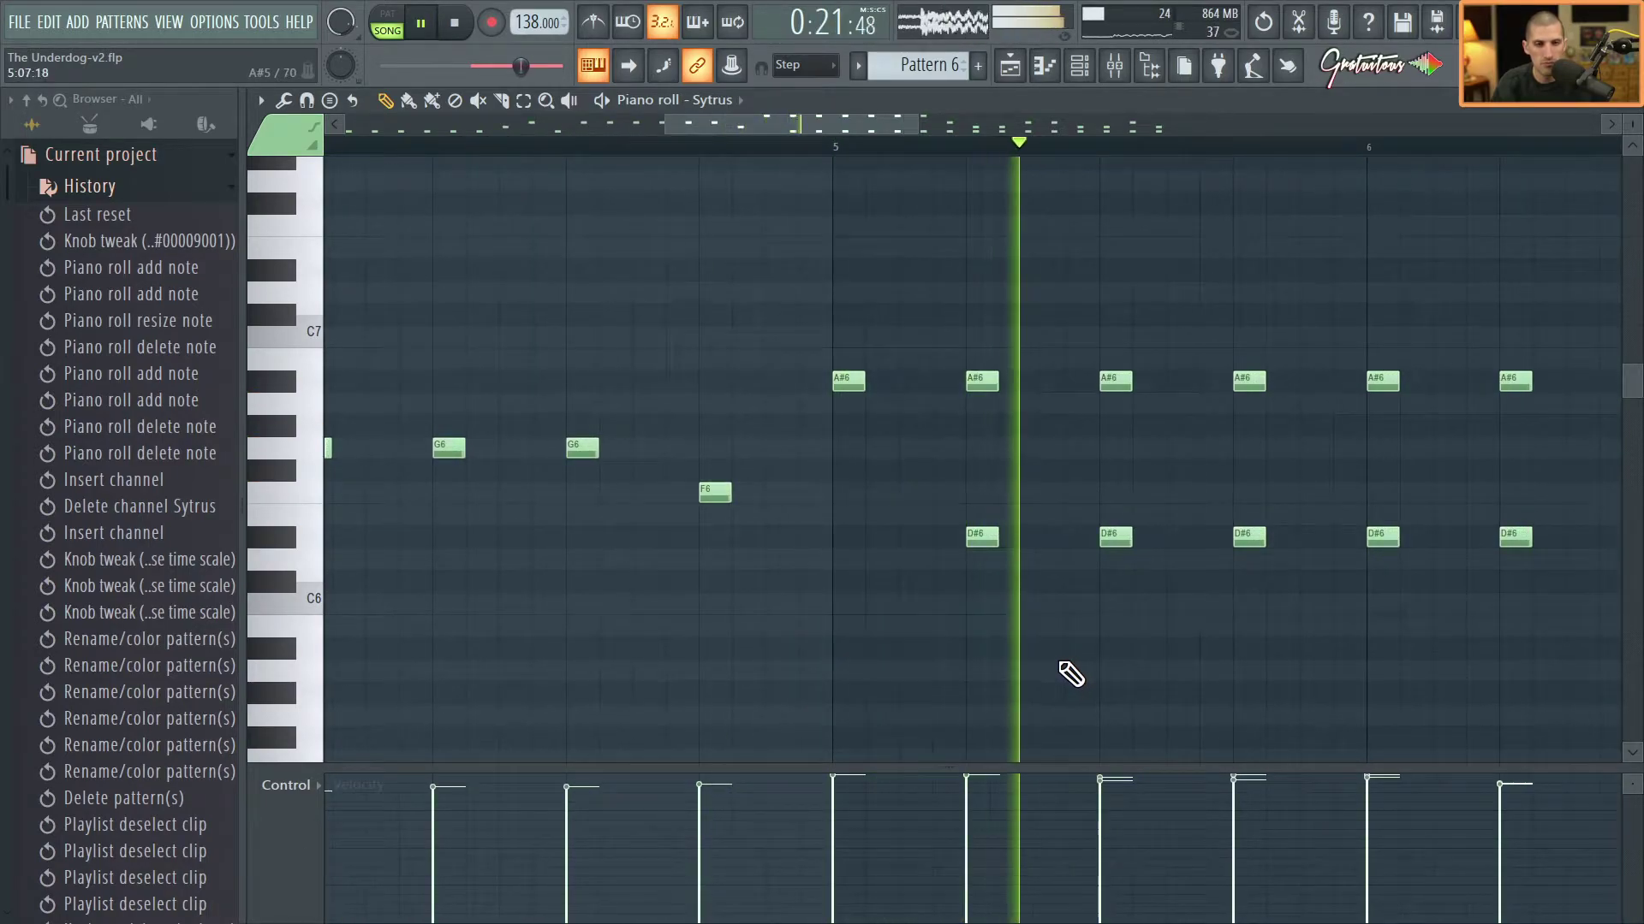
pyautogui.scroll(-1, 888, 587)
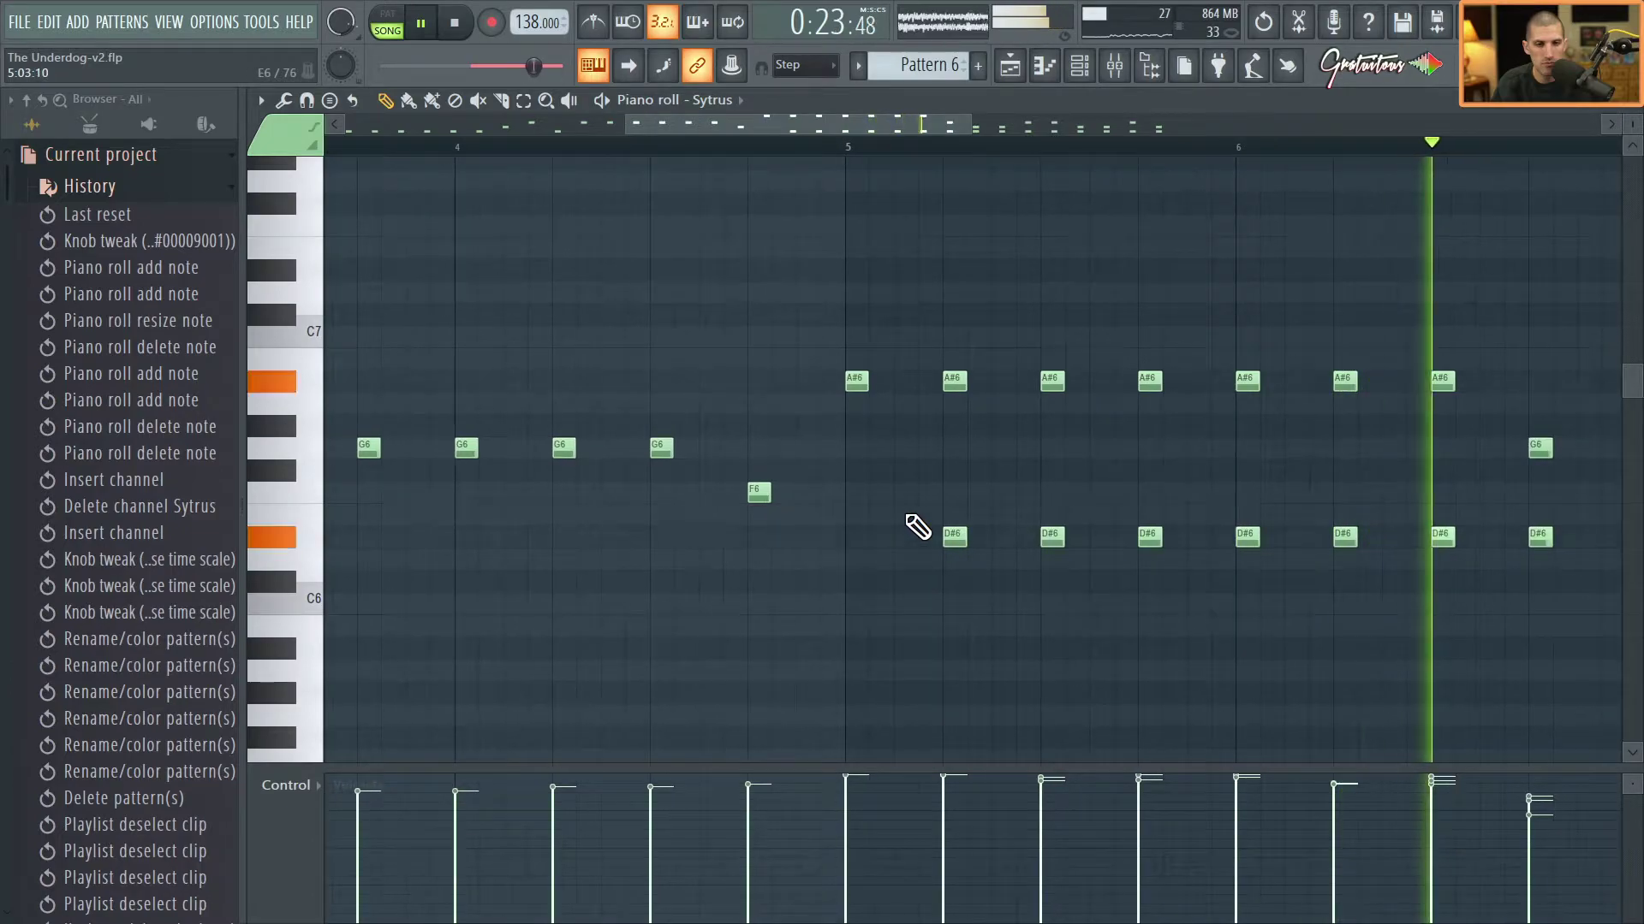
pyautogui.scroll(-2, 814, 565)
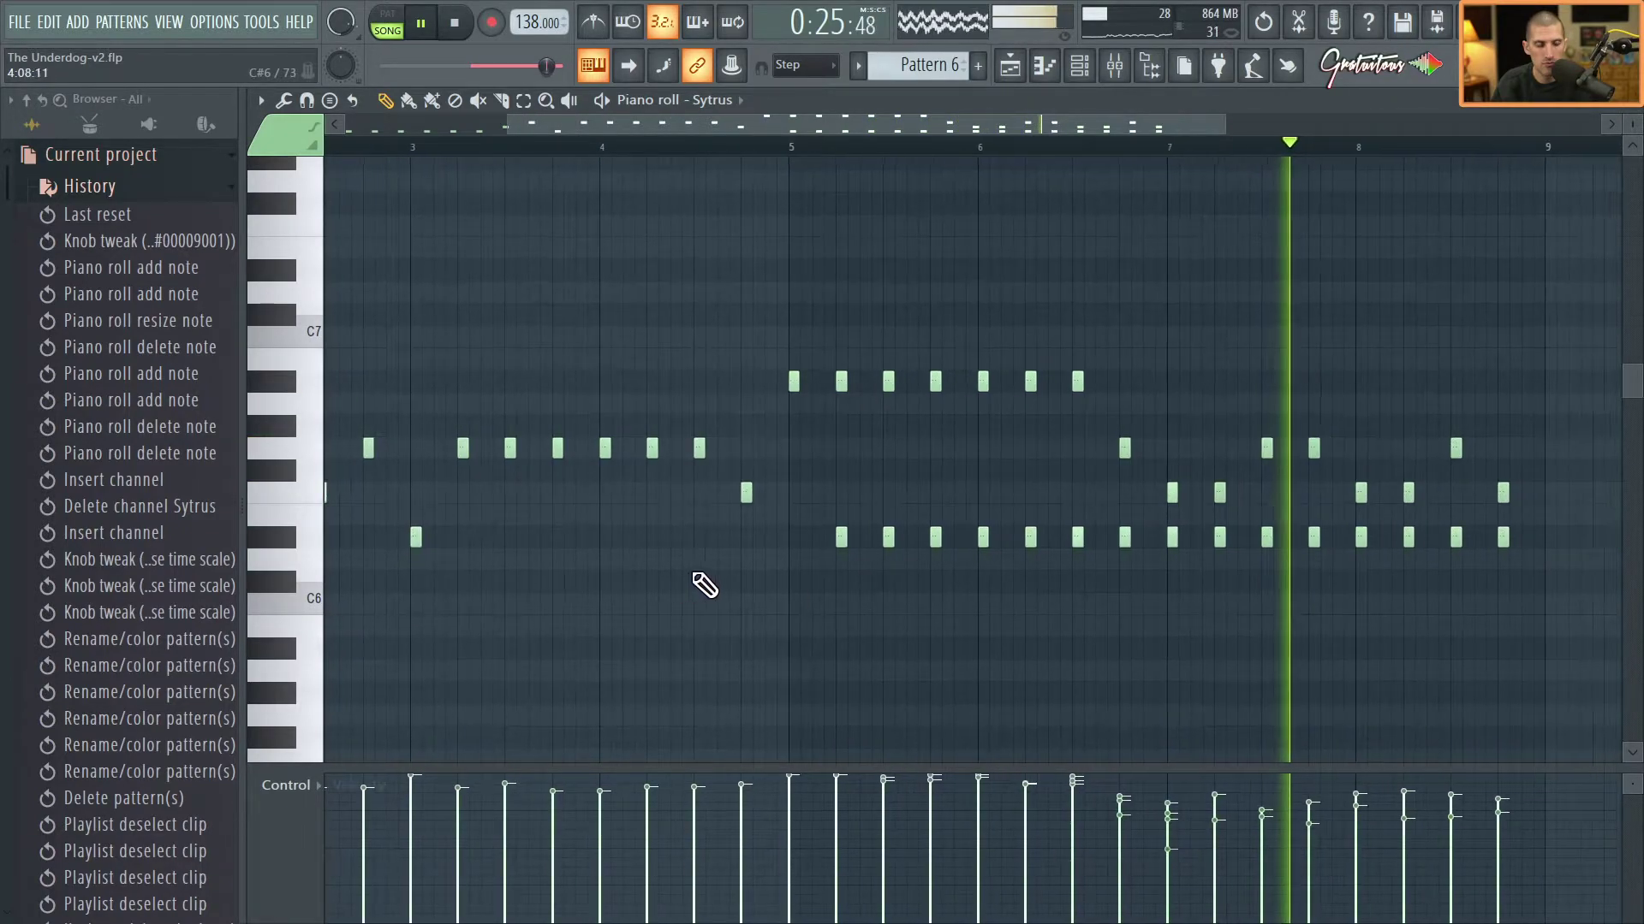
pyautogui.scroll(2, 1194, 653)
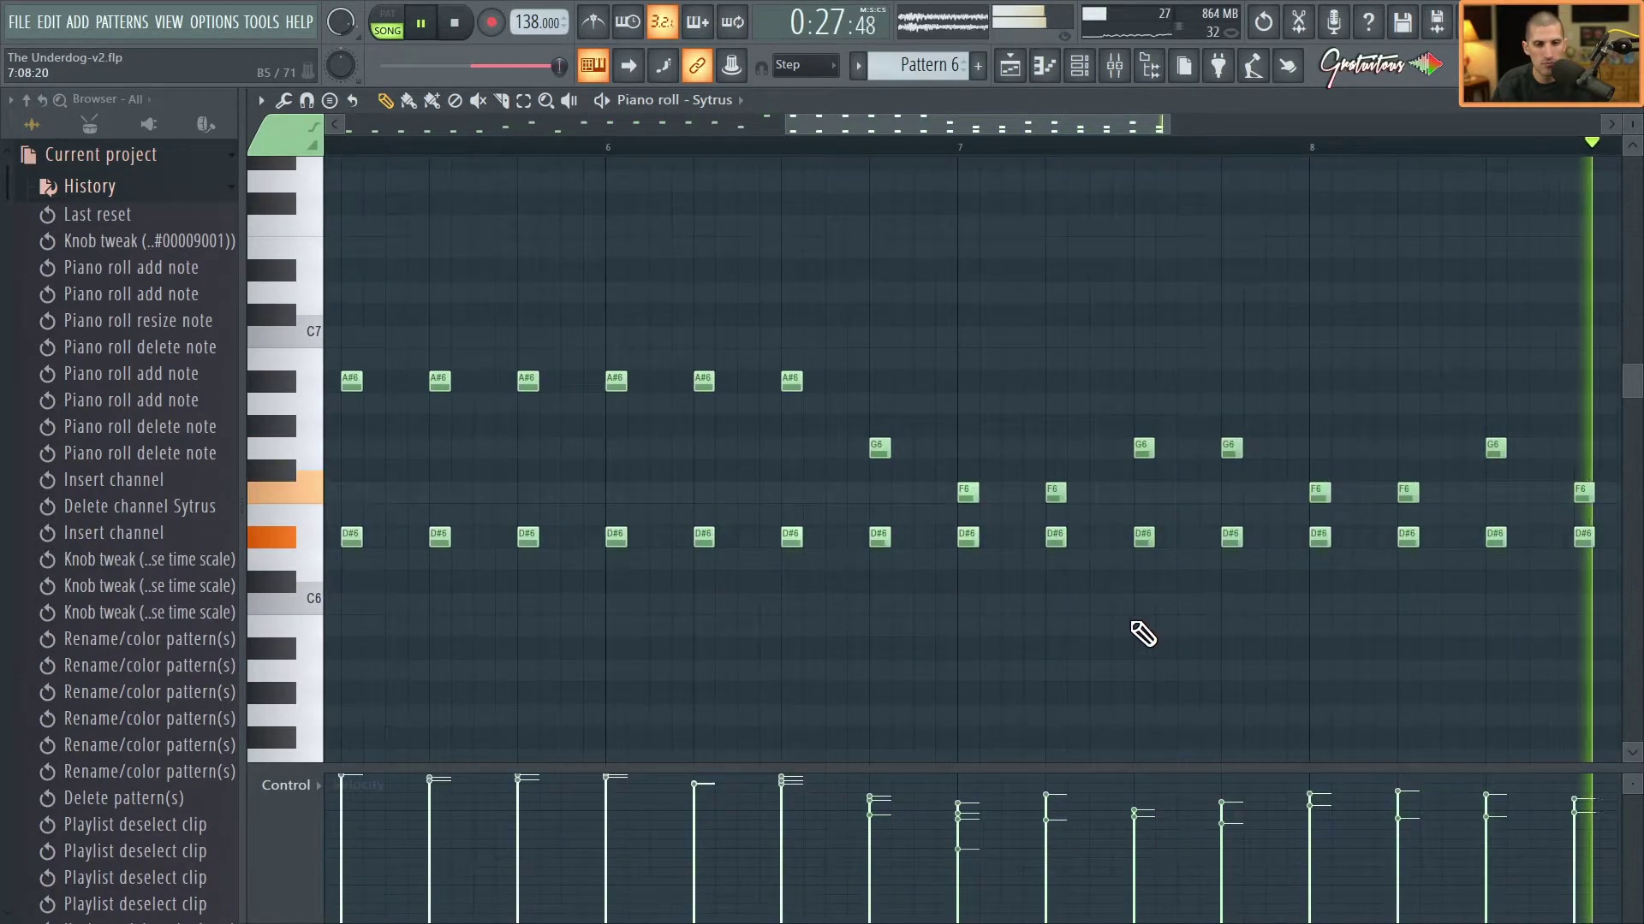
pyautogui.scroll(-1, 1141, 631)
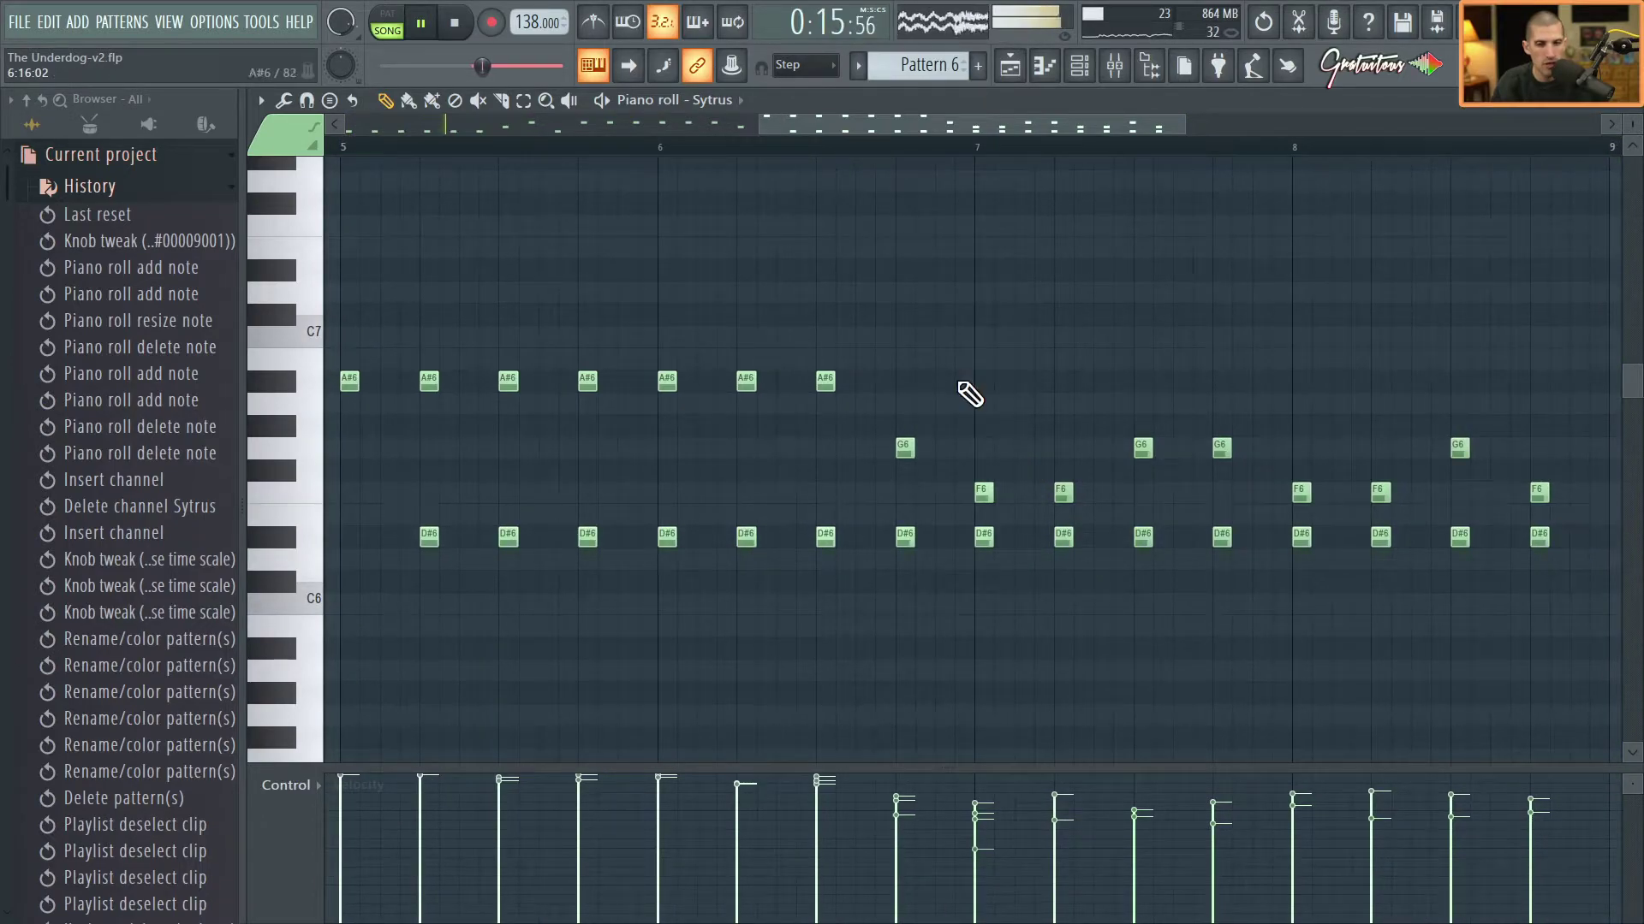
# Raise the velocities of all notes in bars 7 and 8 to near maximum, and undo the accidental note change after that.
pyautogui.moveTo(965, 305); pyautogui.dragTo(1594, 627)
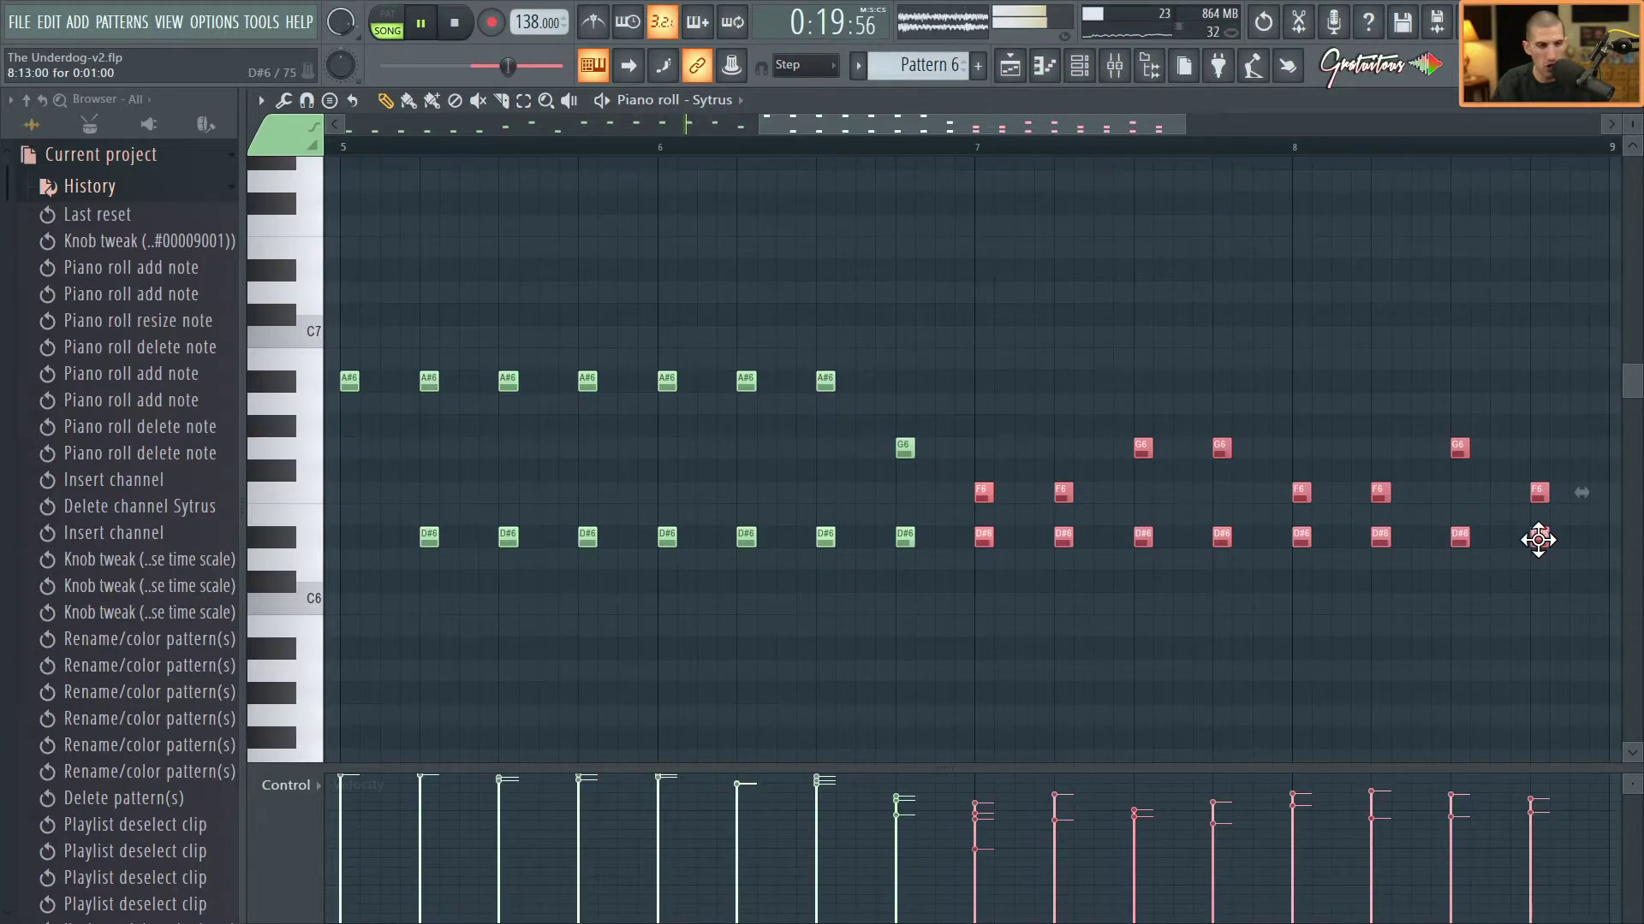
pyautogui.scroll(5, 1538, 539)
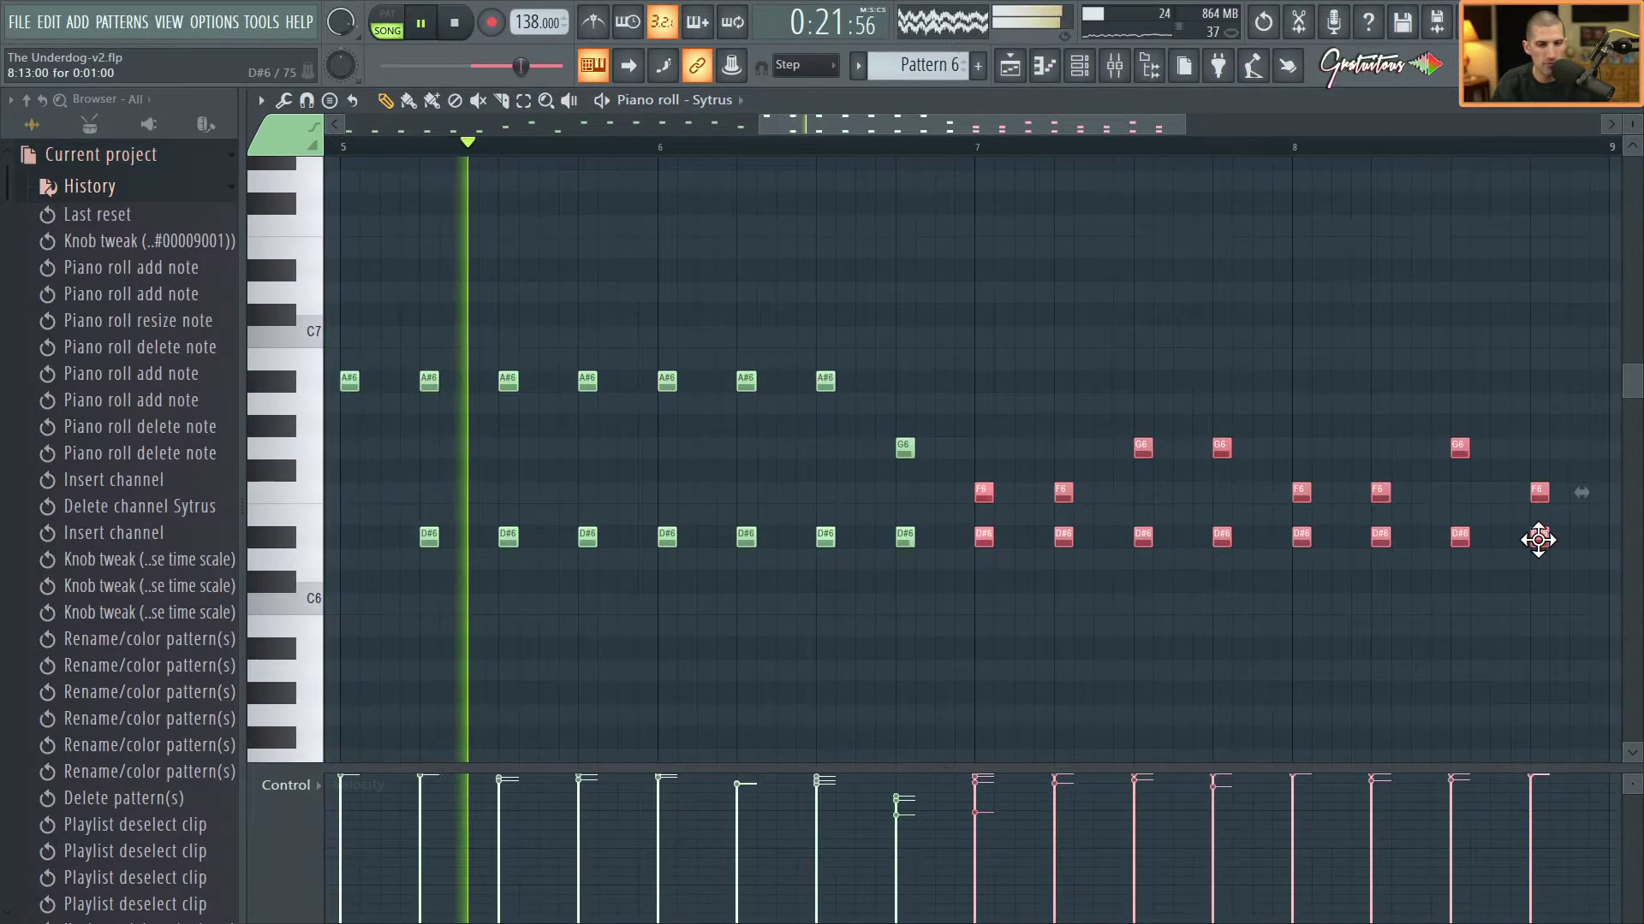
pyautogui.click(1014, 558)
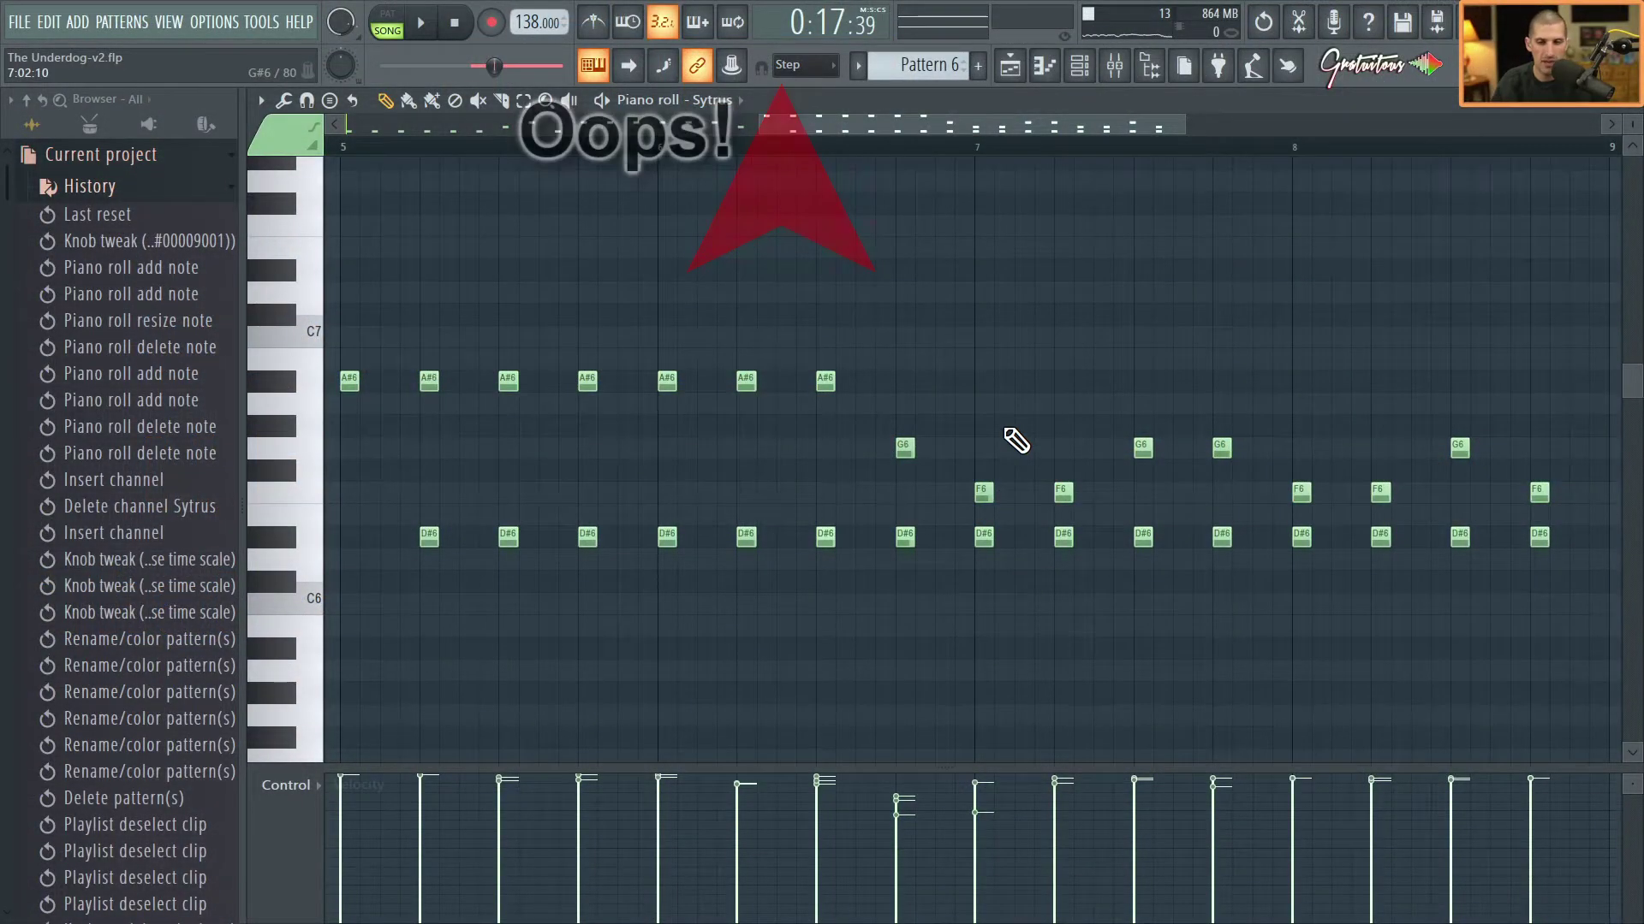
pyautogui.hotkey('ctrl', 'z')
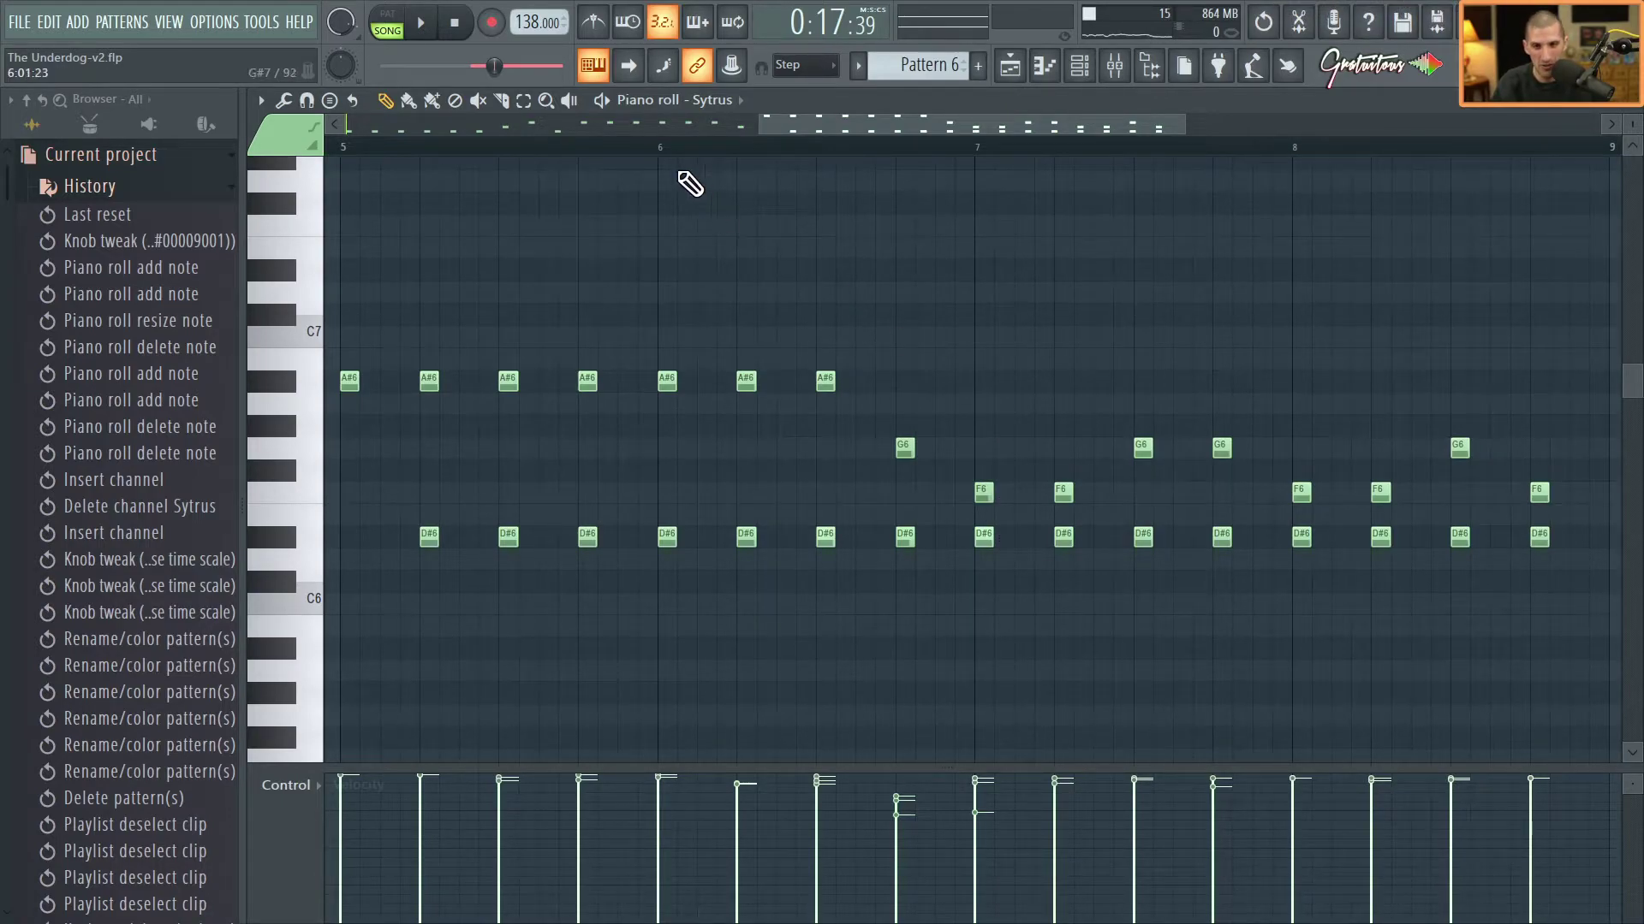
# Try an A#6 in place of the G6 on beat 4 of bar 6, re-enter the A#6 on beat 3, and preview from bar 5.
pyautogui.click(663, 149)
pyautogui.press('space')
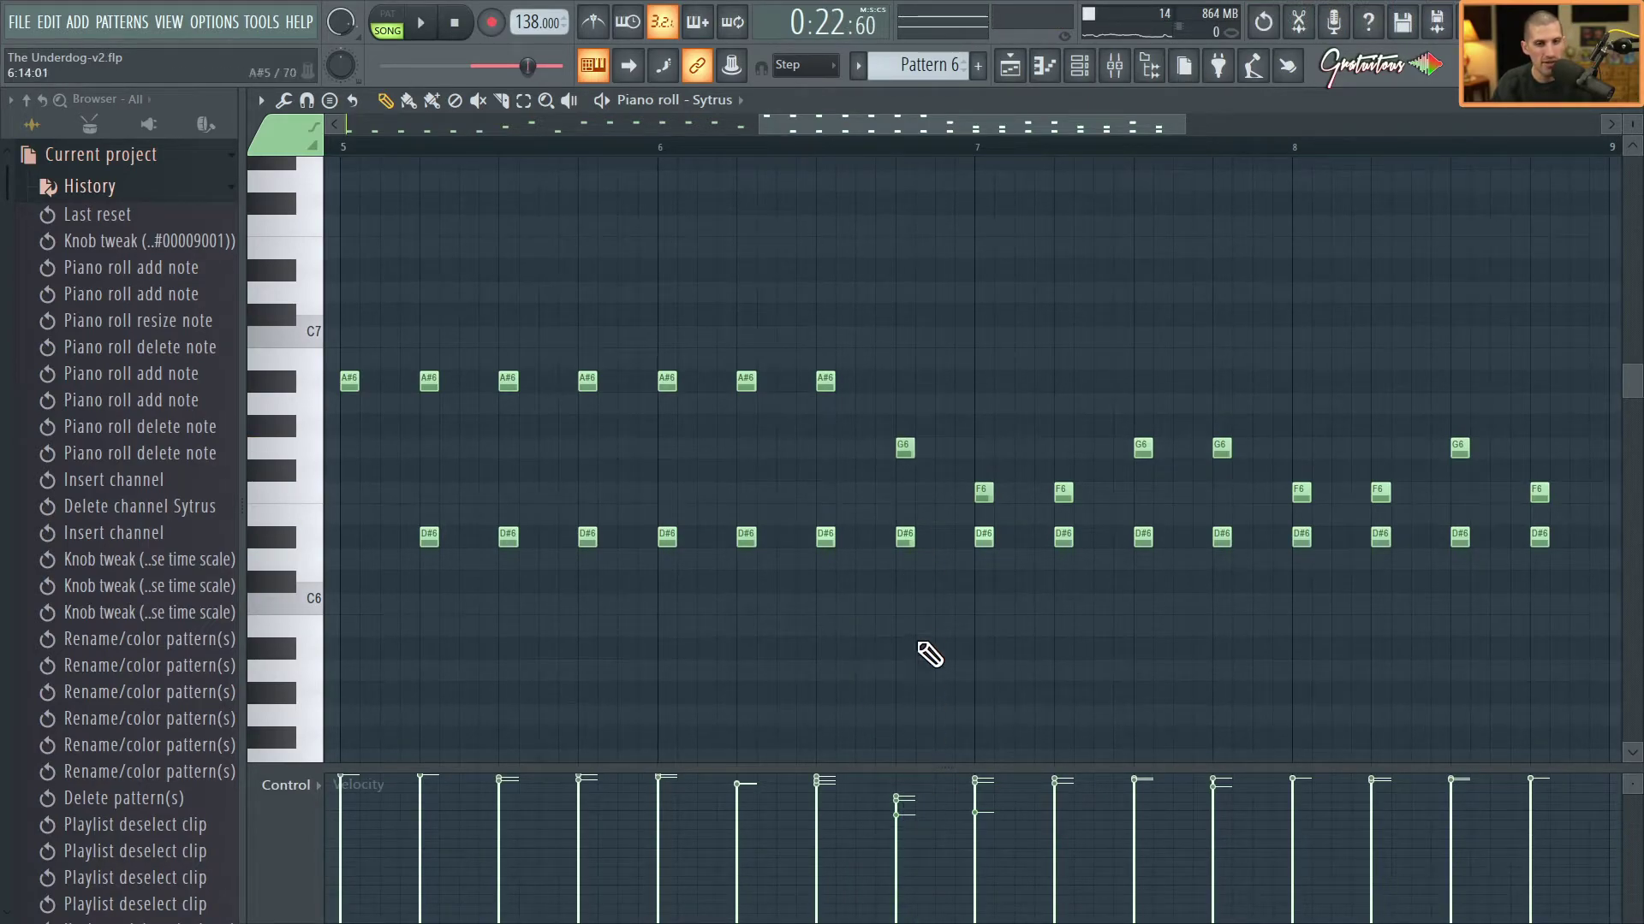
pyautogui.scroll(-4, 793, 175)
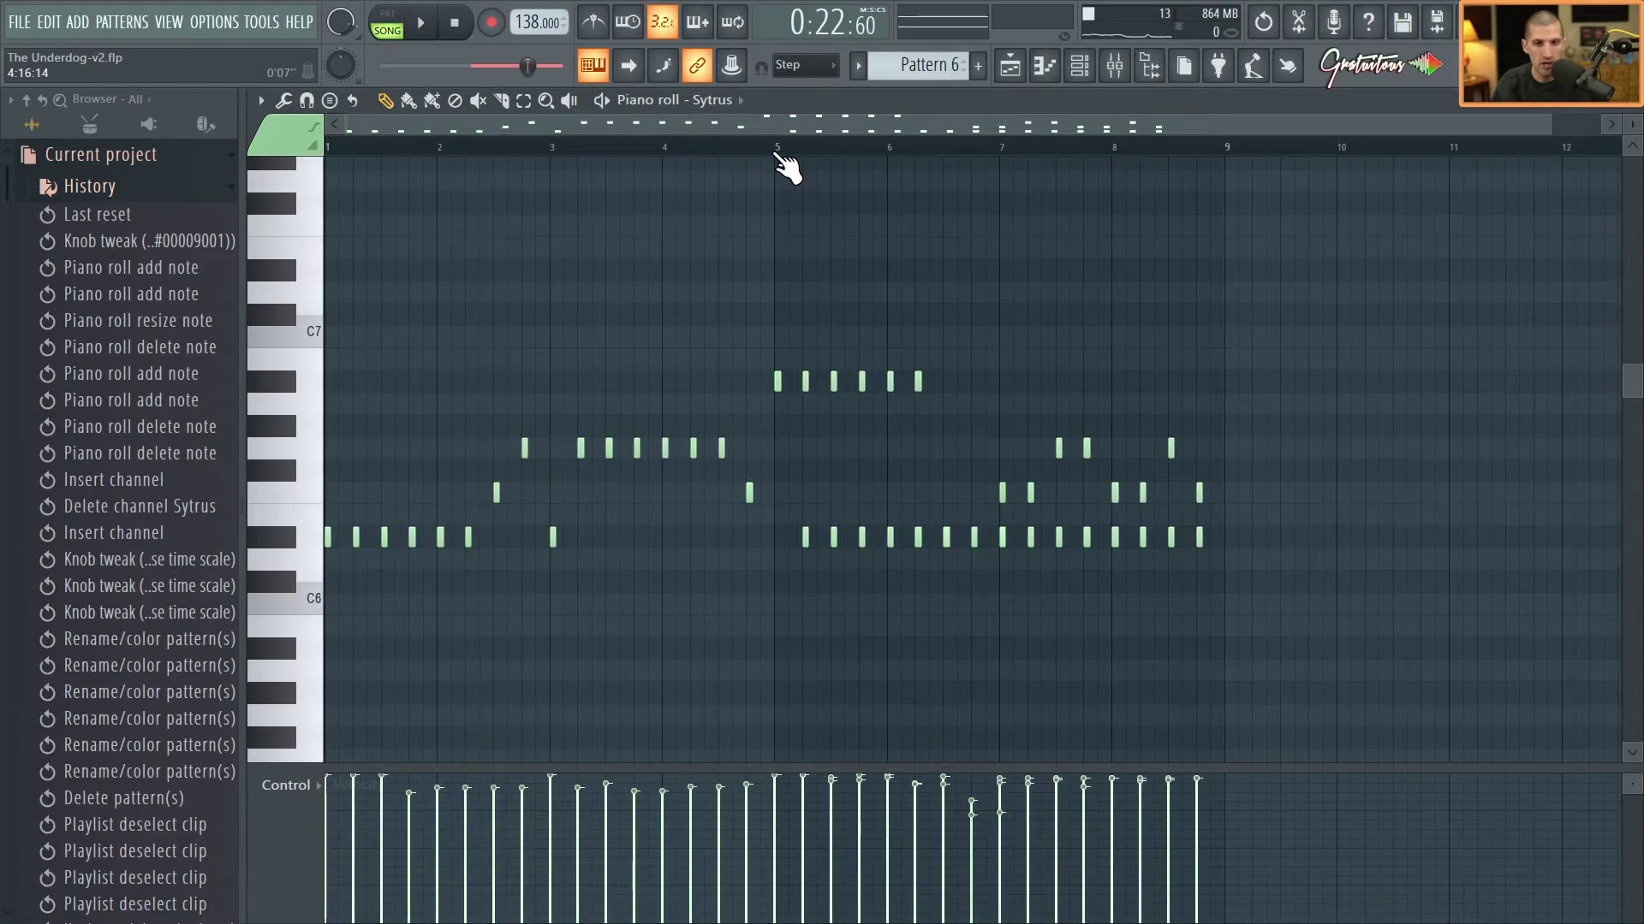
pyautogui.scroll(4, 848, 460)
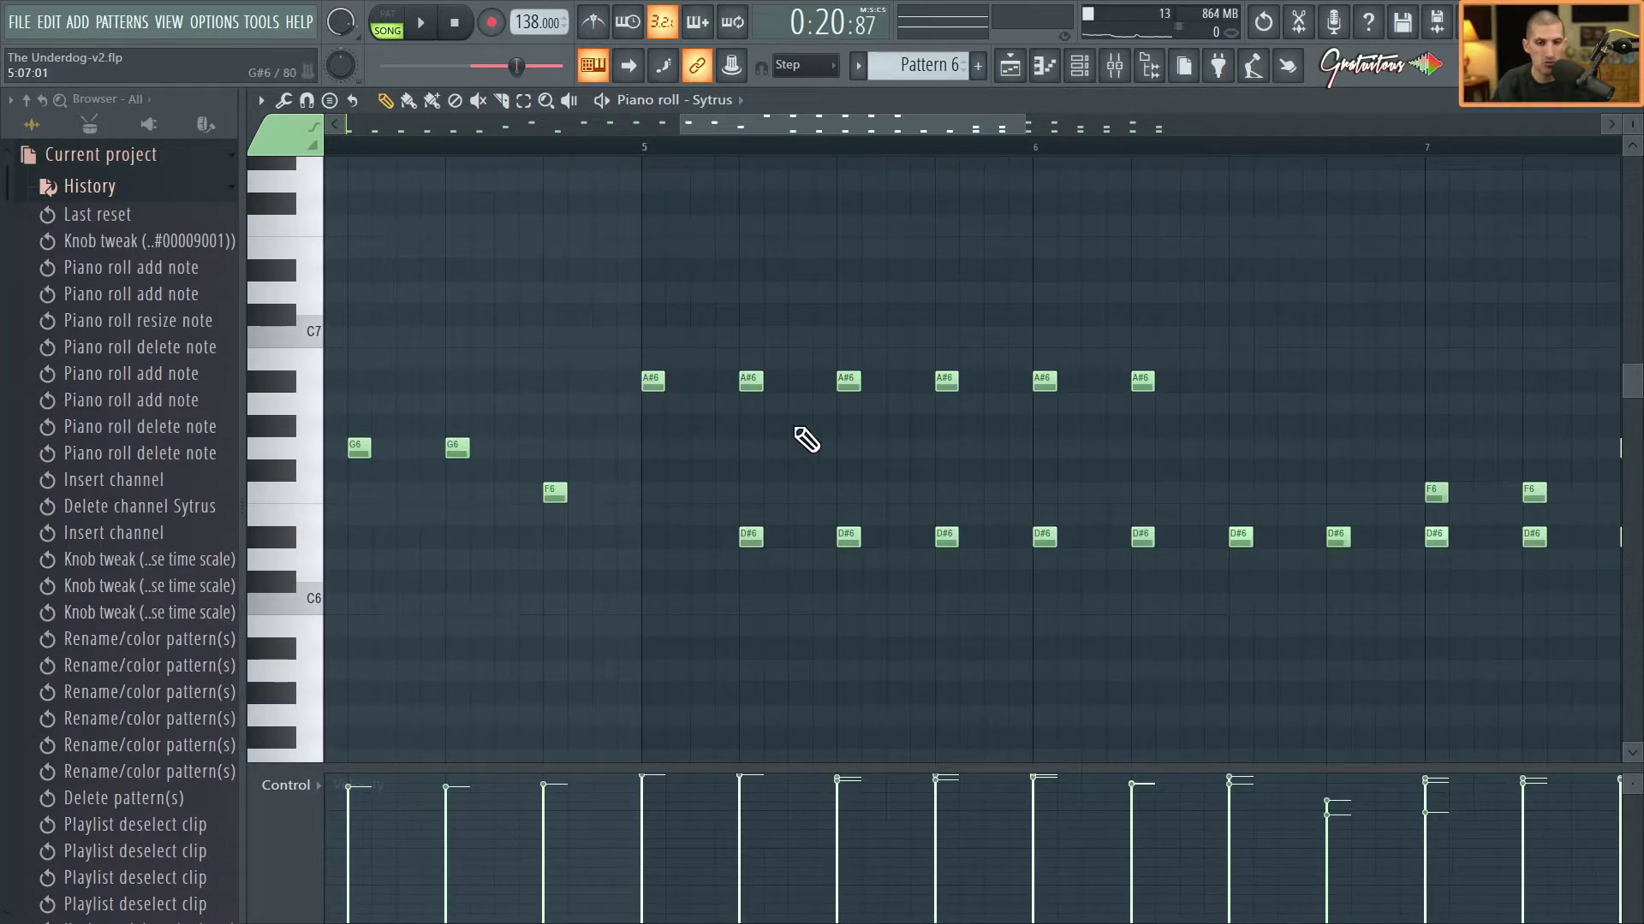
pyautogui.scroll(-1, 770, 509)
pyautogui.press('space')
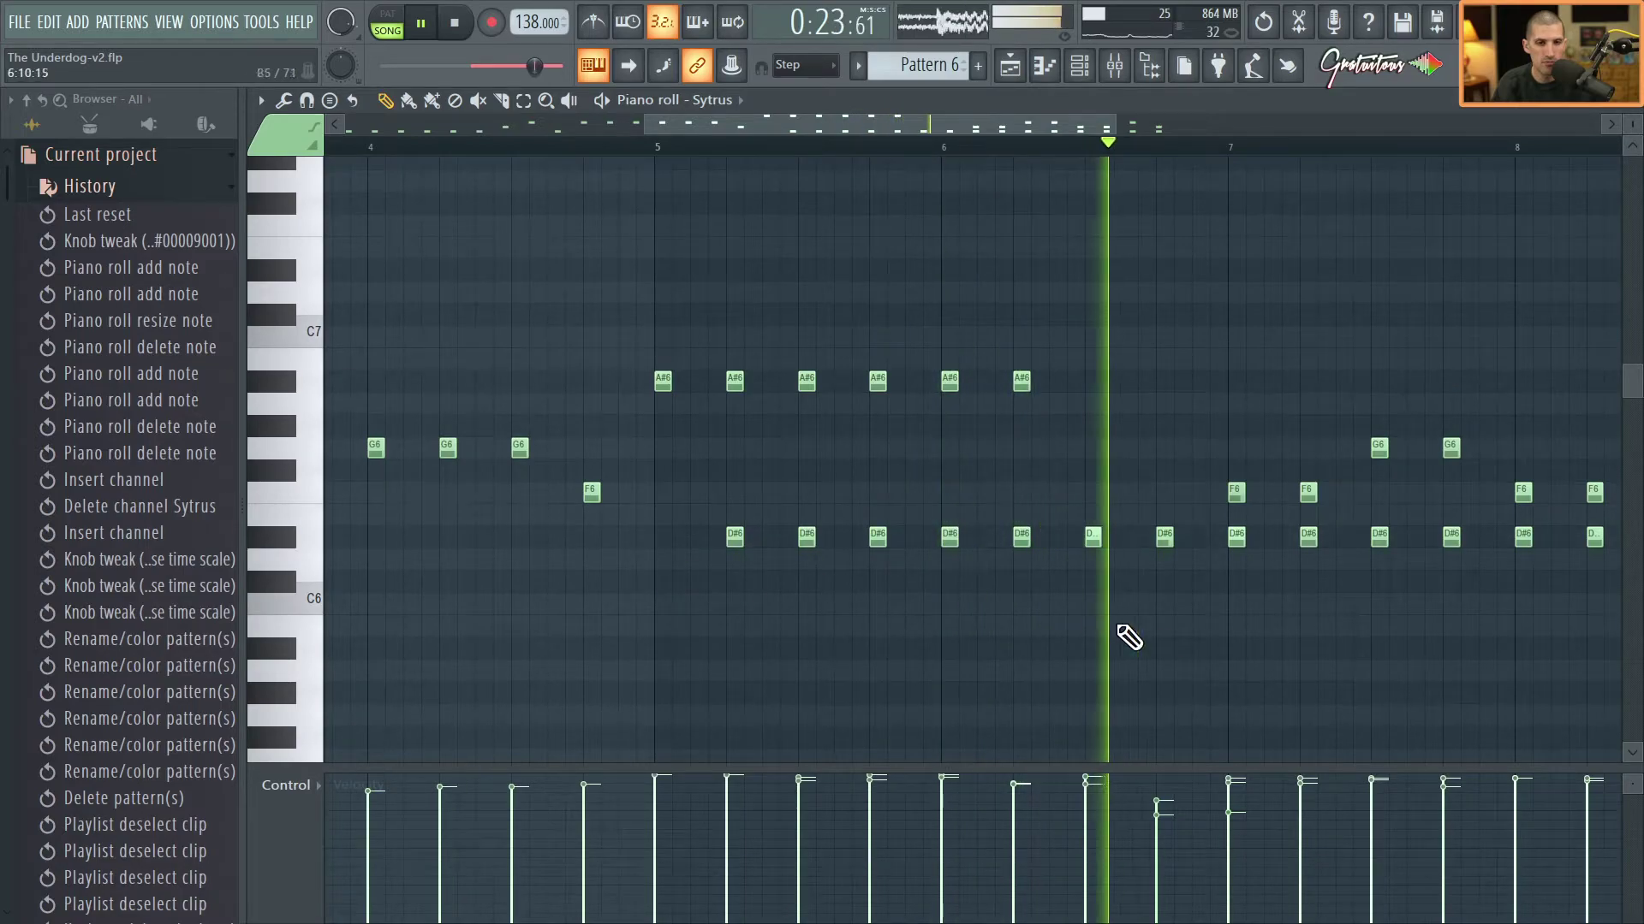
pyautogui.scroll(1, 1147, 621)
pyautogui.press('space')
pyautogui.moveTo(907, 385); pyautogui.dragTo(1005, 383)
pyautogui.press('space')
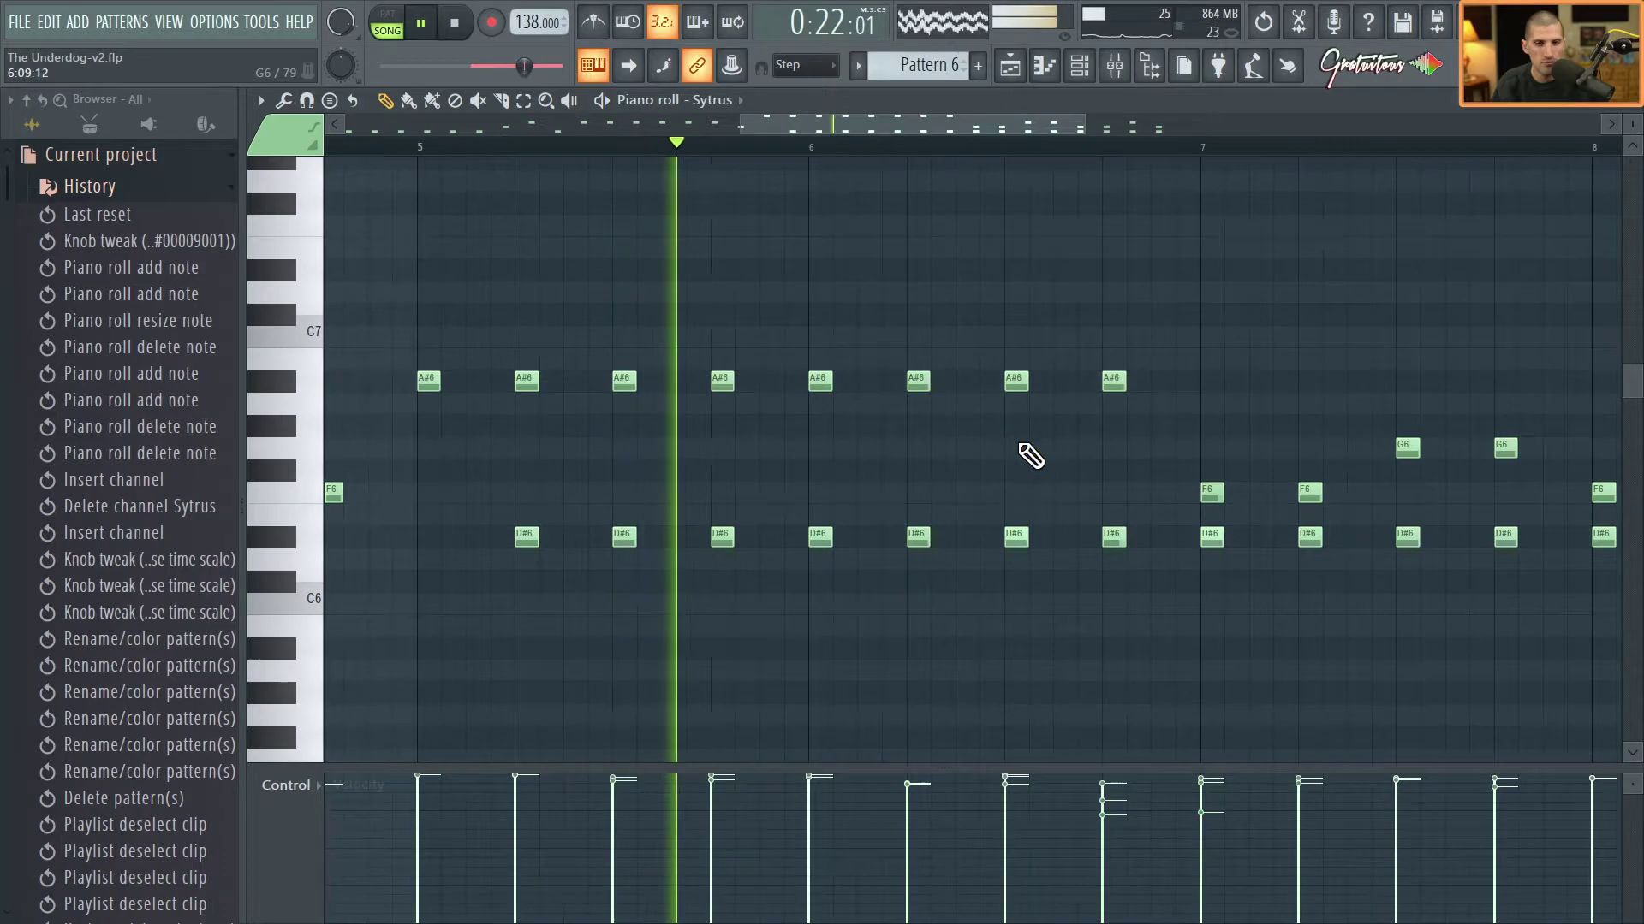
# Preview from bar 5, and lower the A#6 on beat 4 of bar 6 to G6.
pyautogui.click(1090, 484)
pyautogui.scroll(2, 1139, 471)
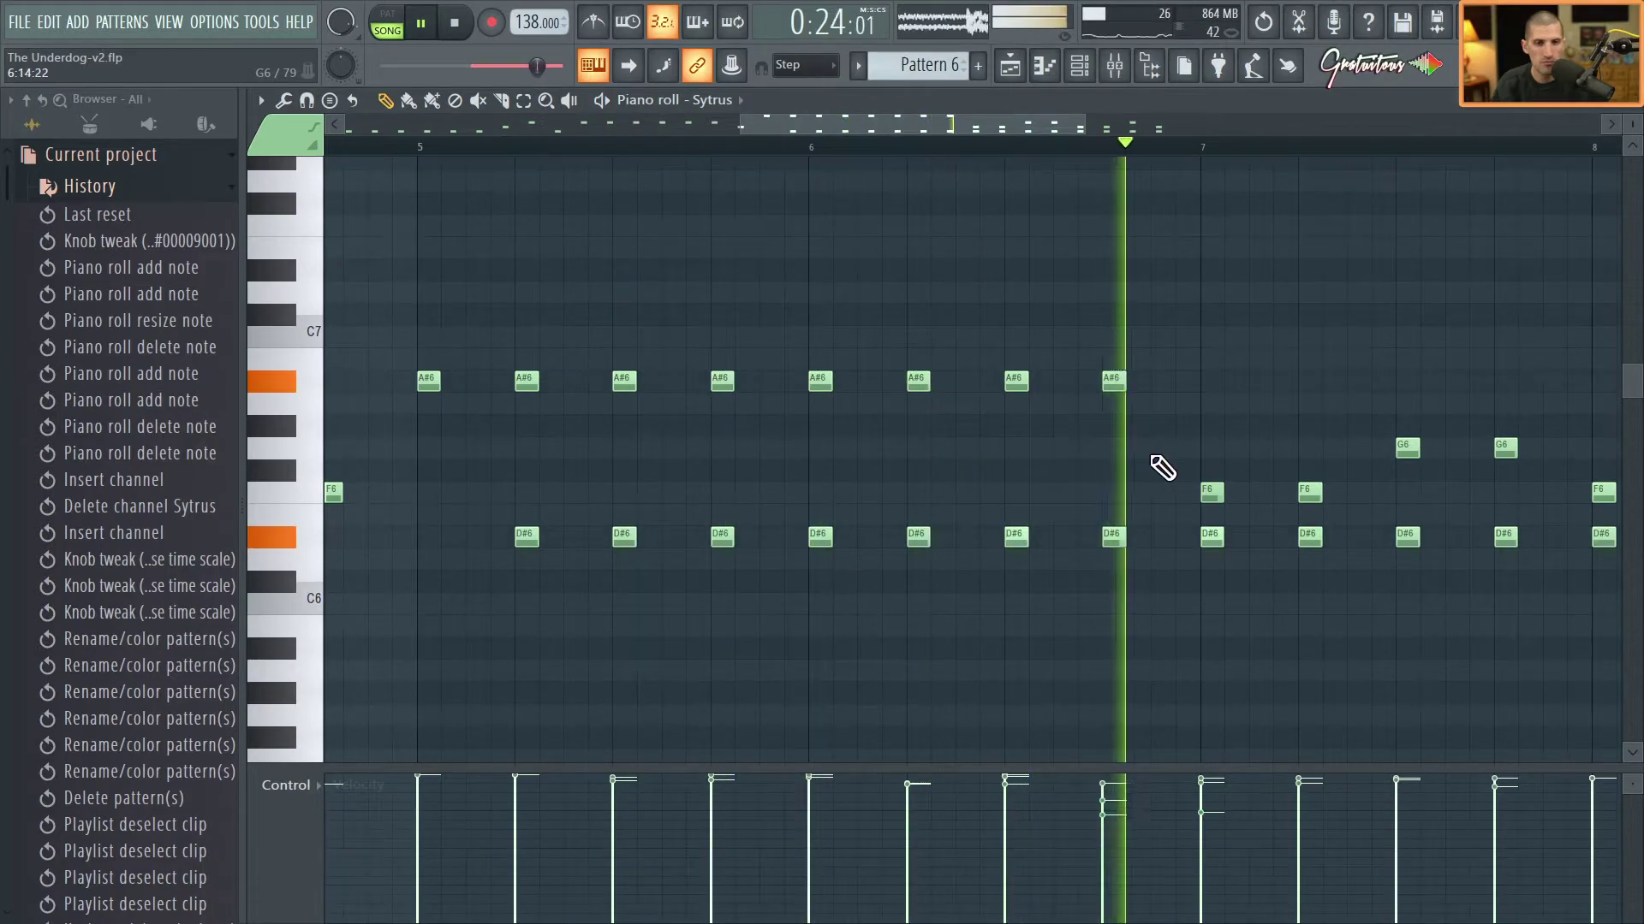
pyautogui.press('space')
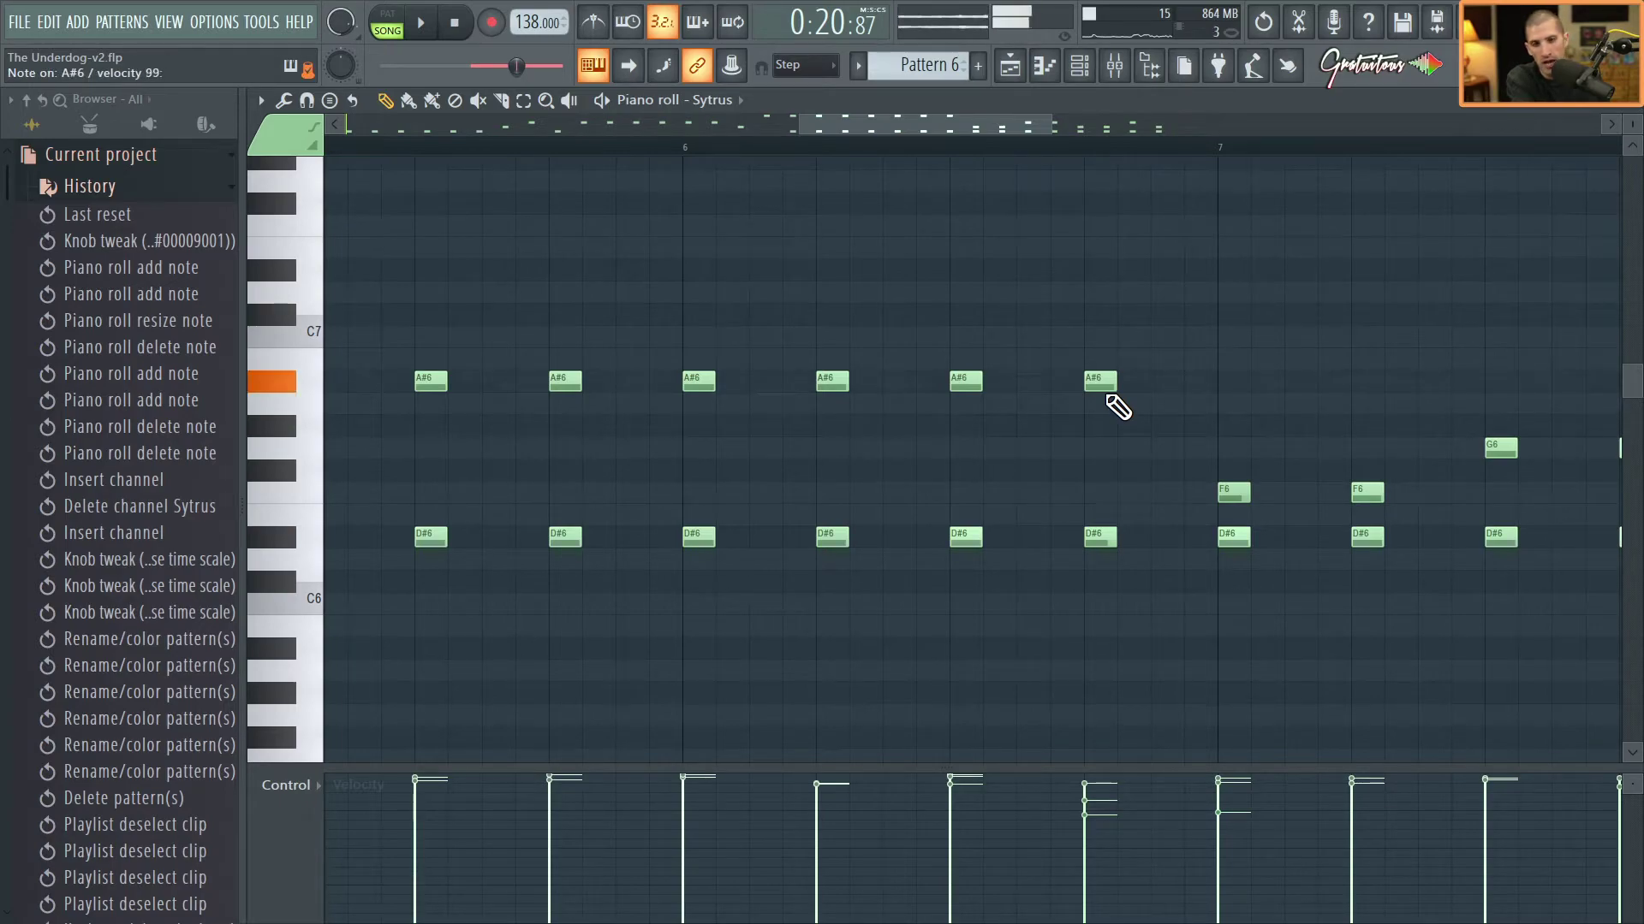
pyautogui.moveTo(1093, 376); pyautogui.dragTo(1094, 440)
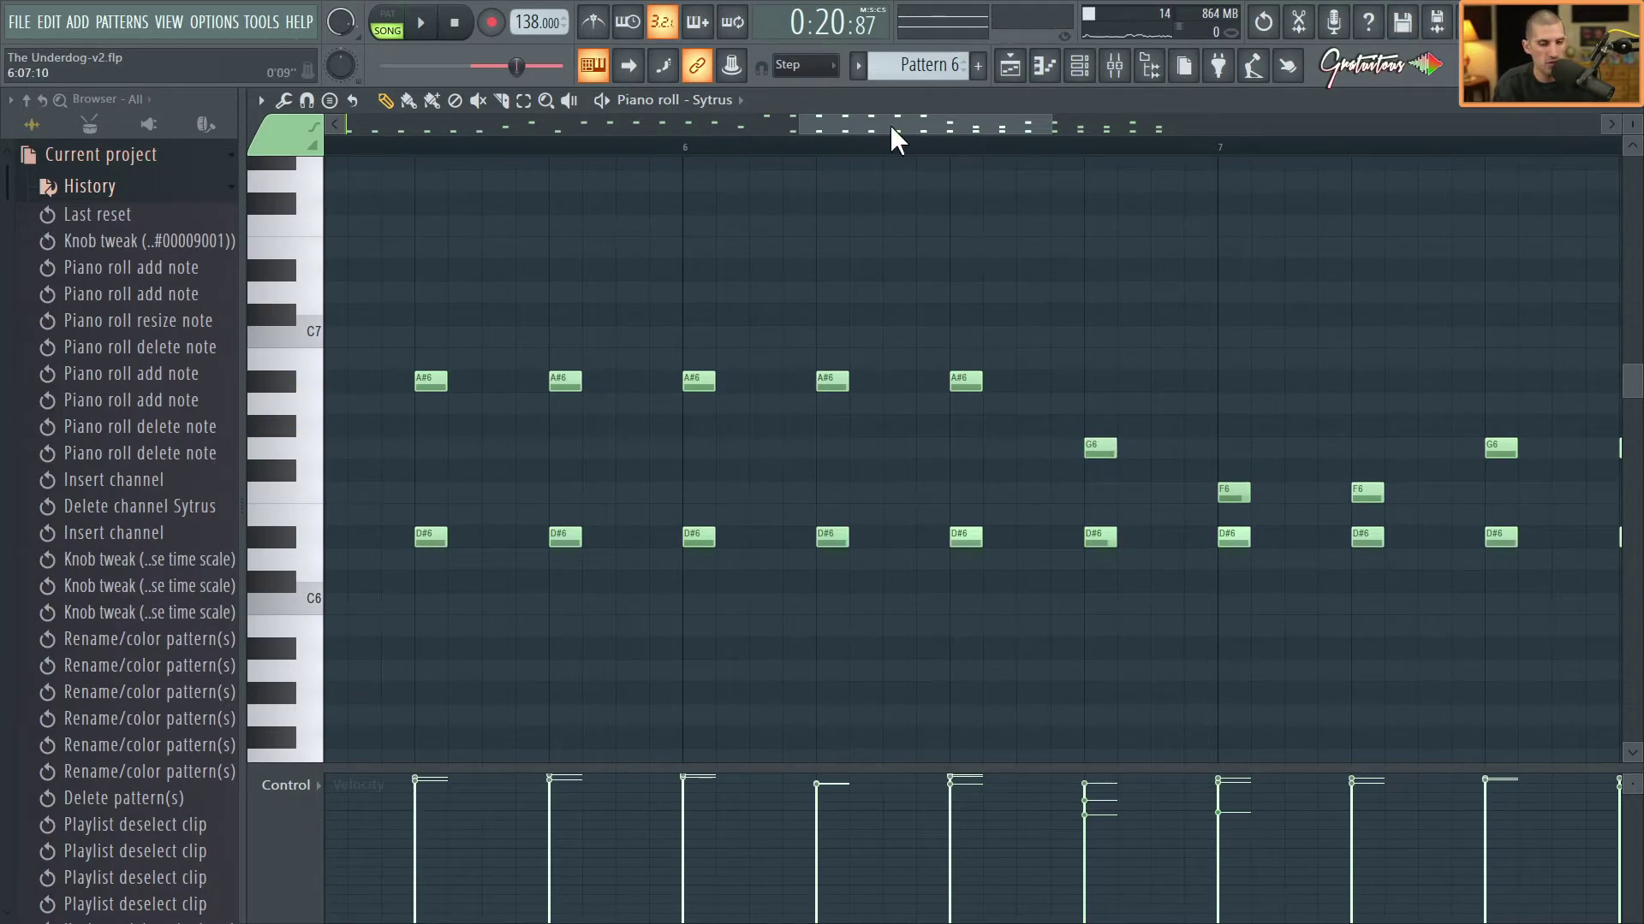
pyautogui.scroll(-1, 1292, 336)
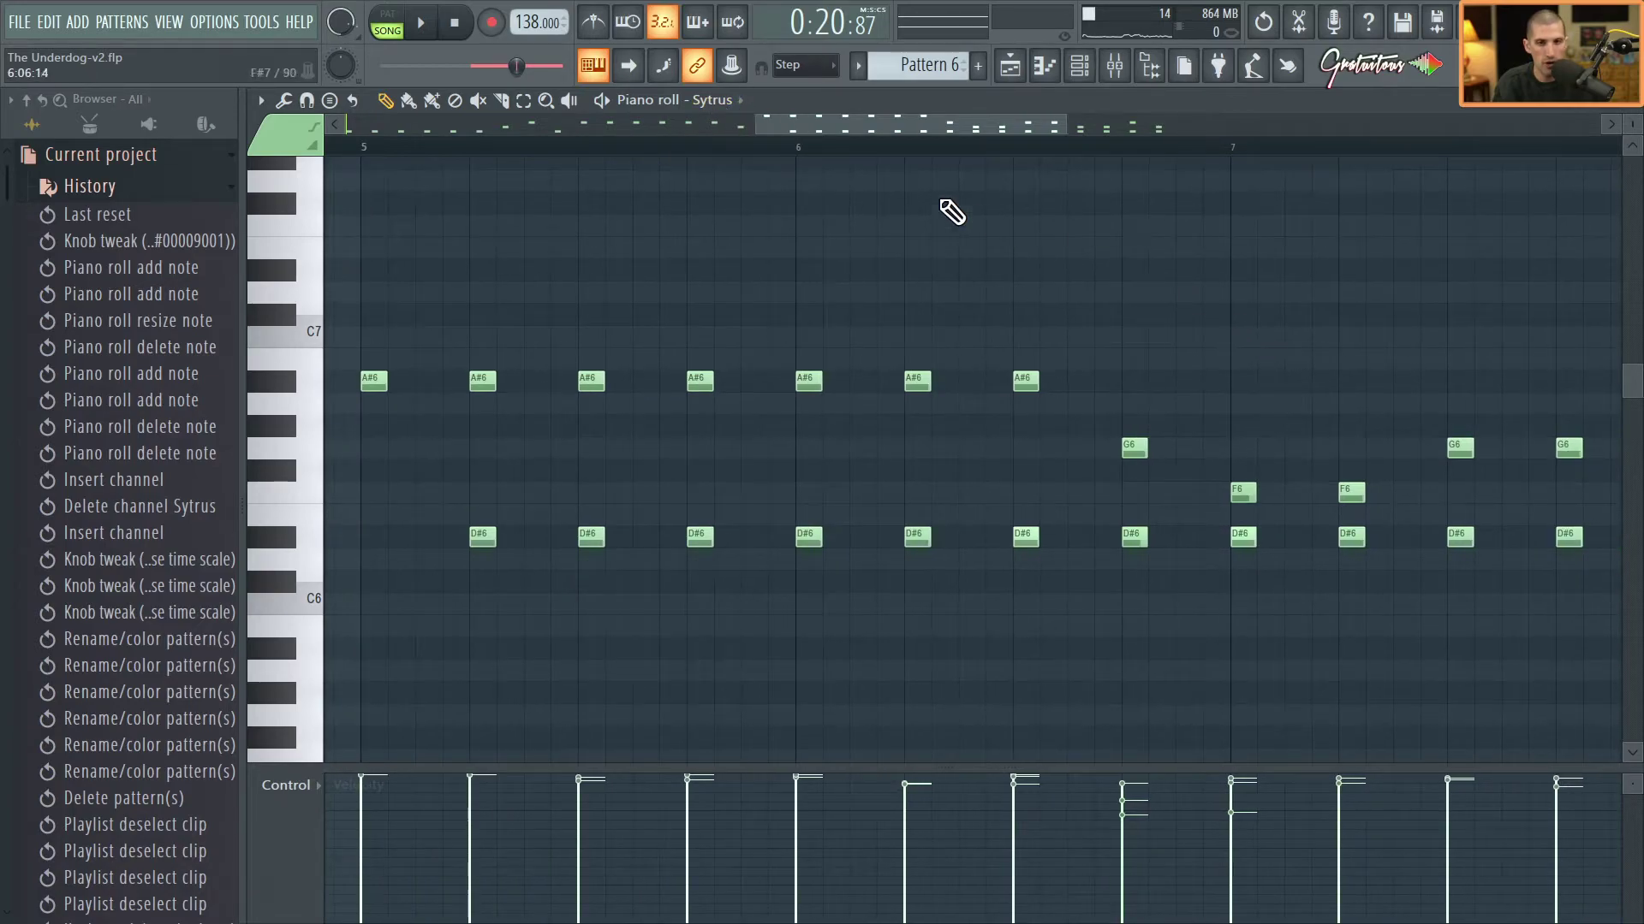
# Play the part from bar 6 through the loop and examine the notes and velocities in bars 5 to 8.
pyautogui.click(799, 149)
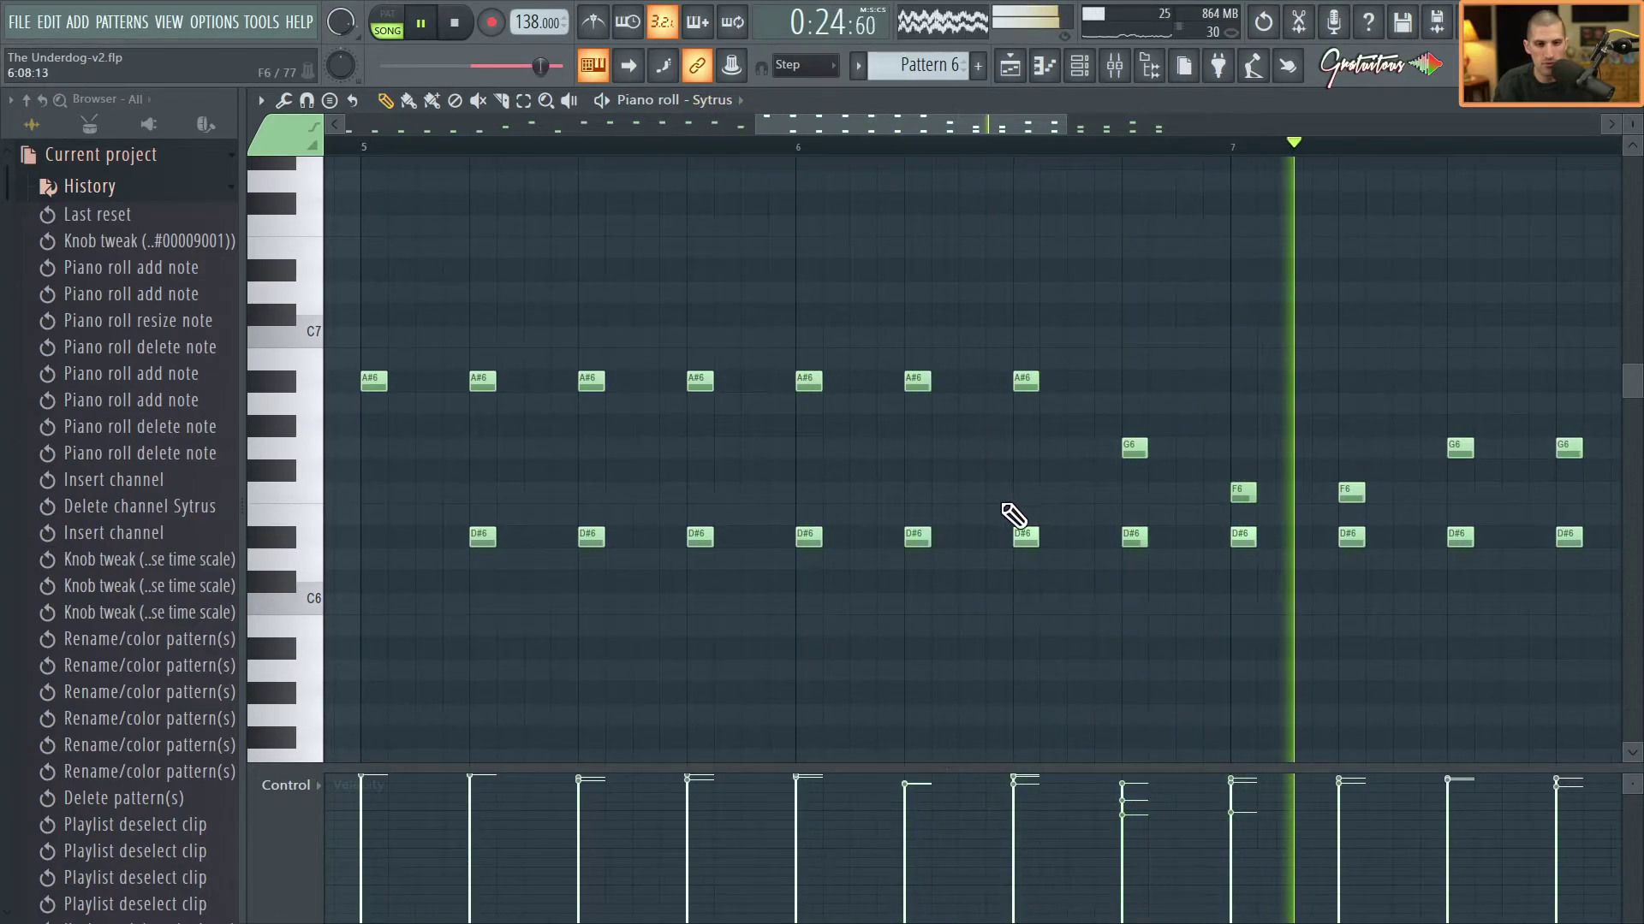
pyautogui.scroll(-1, 968, 562)
pyautogui.scroll(2, 1233, 588)
pyautogui.scroll(-2, 1104, 627)
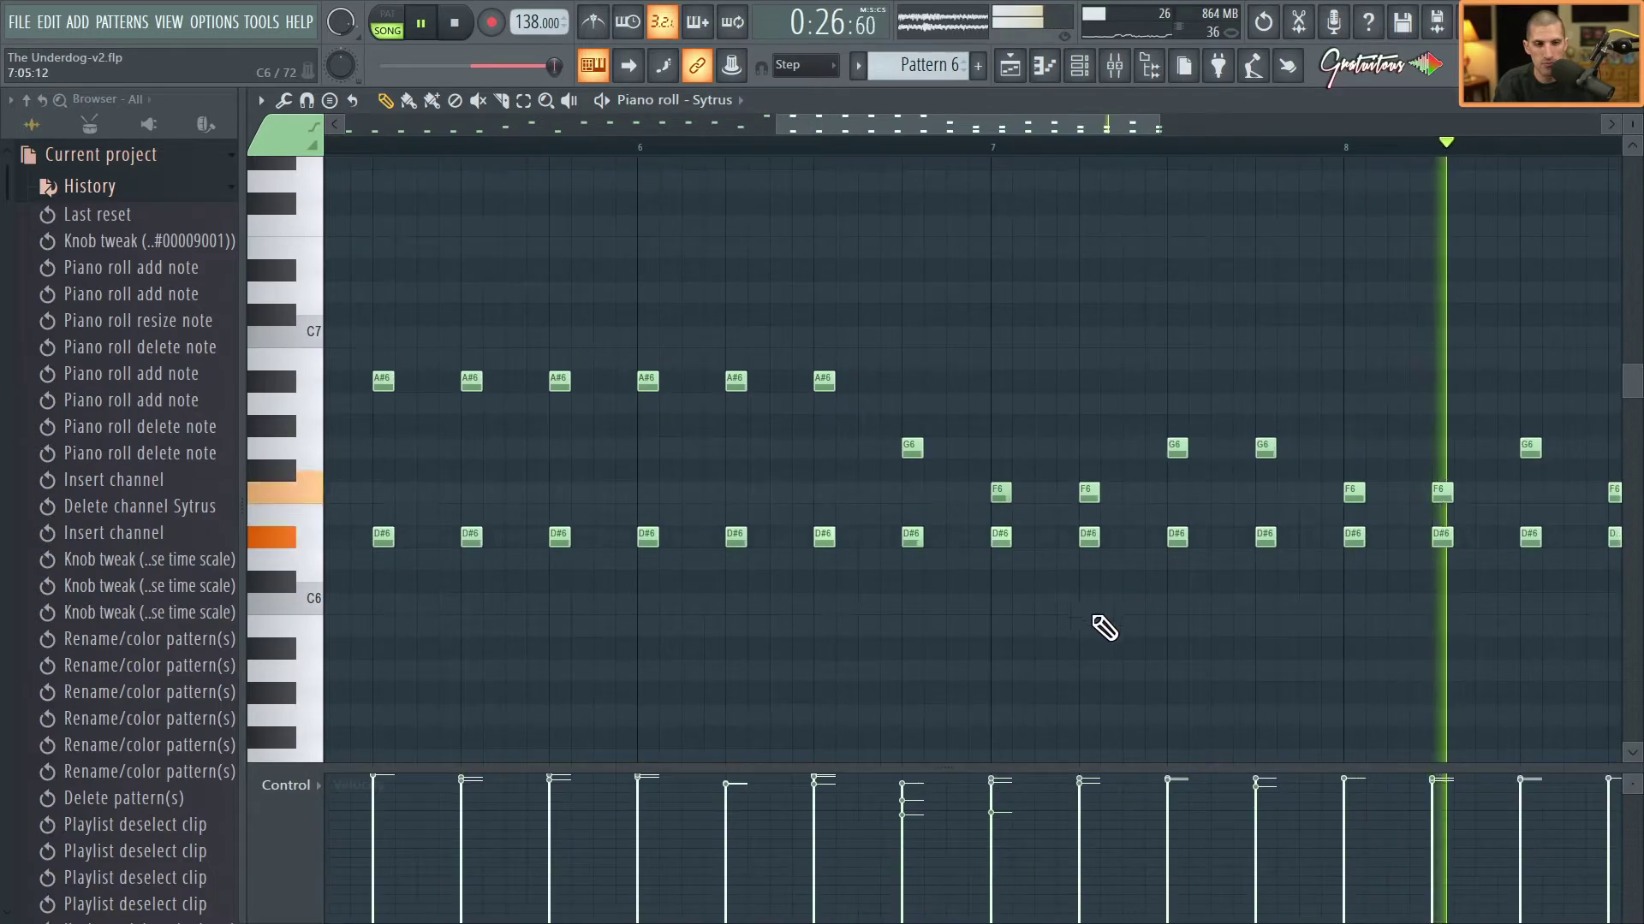
pyautogui.scroll(-1, 899, 642)
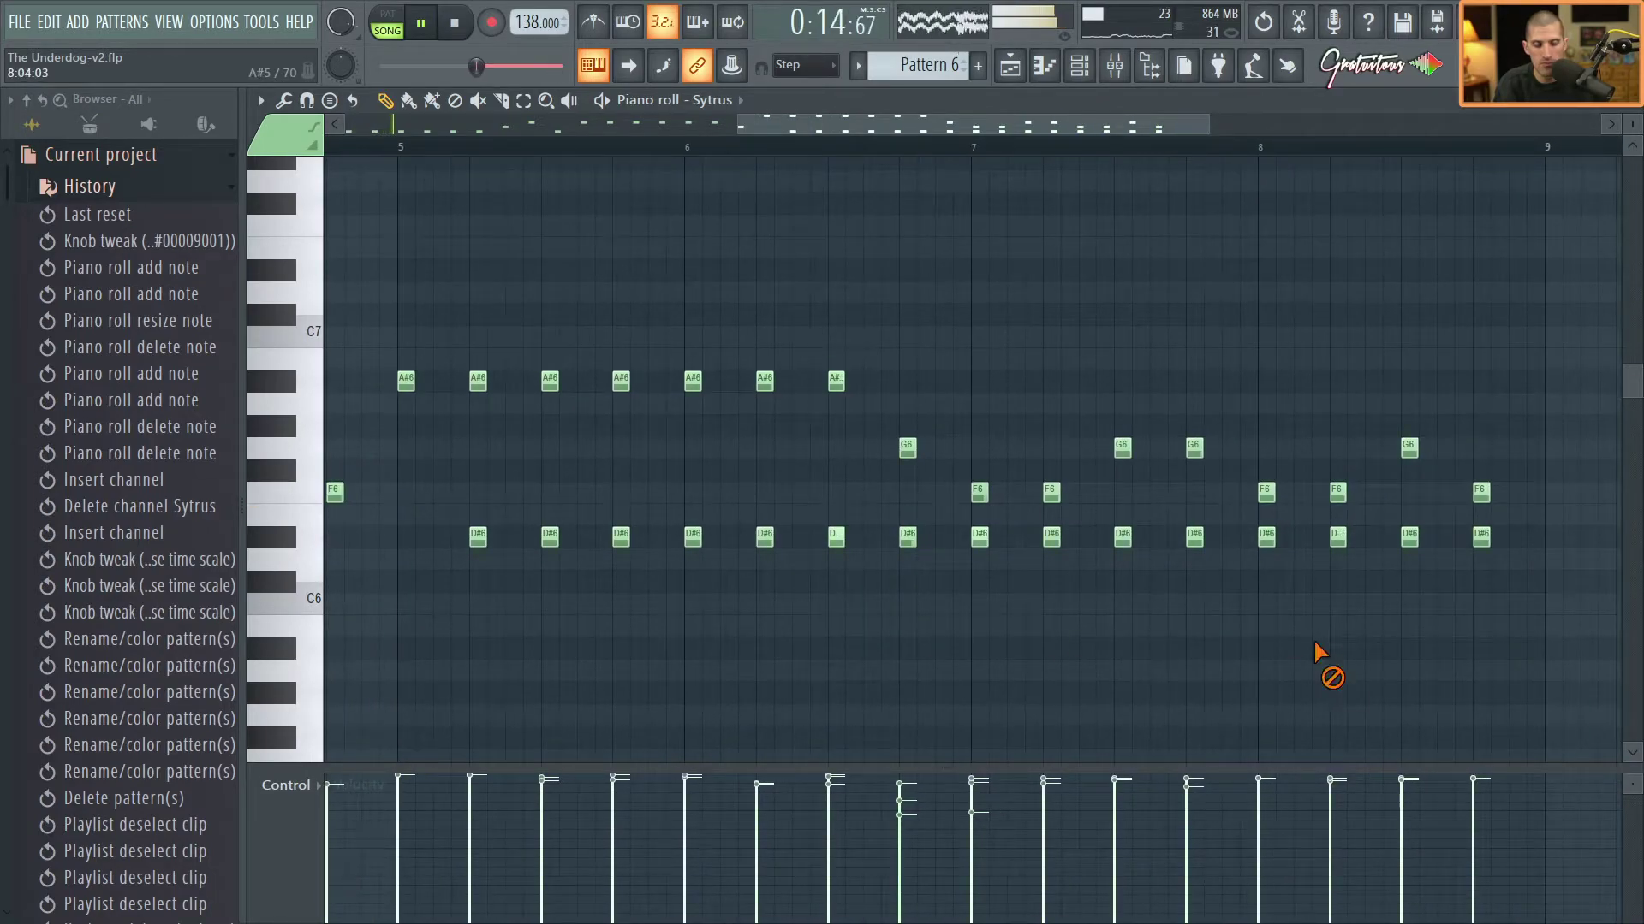
pyautogui.scroll(-2, 1323, 649)
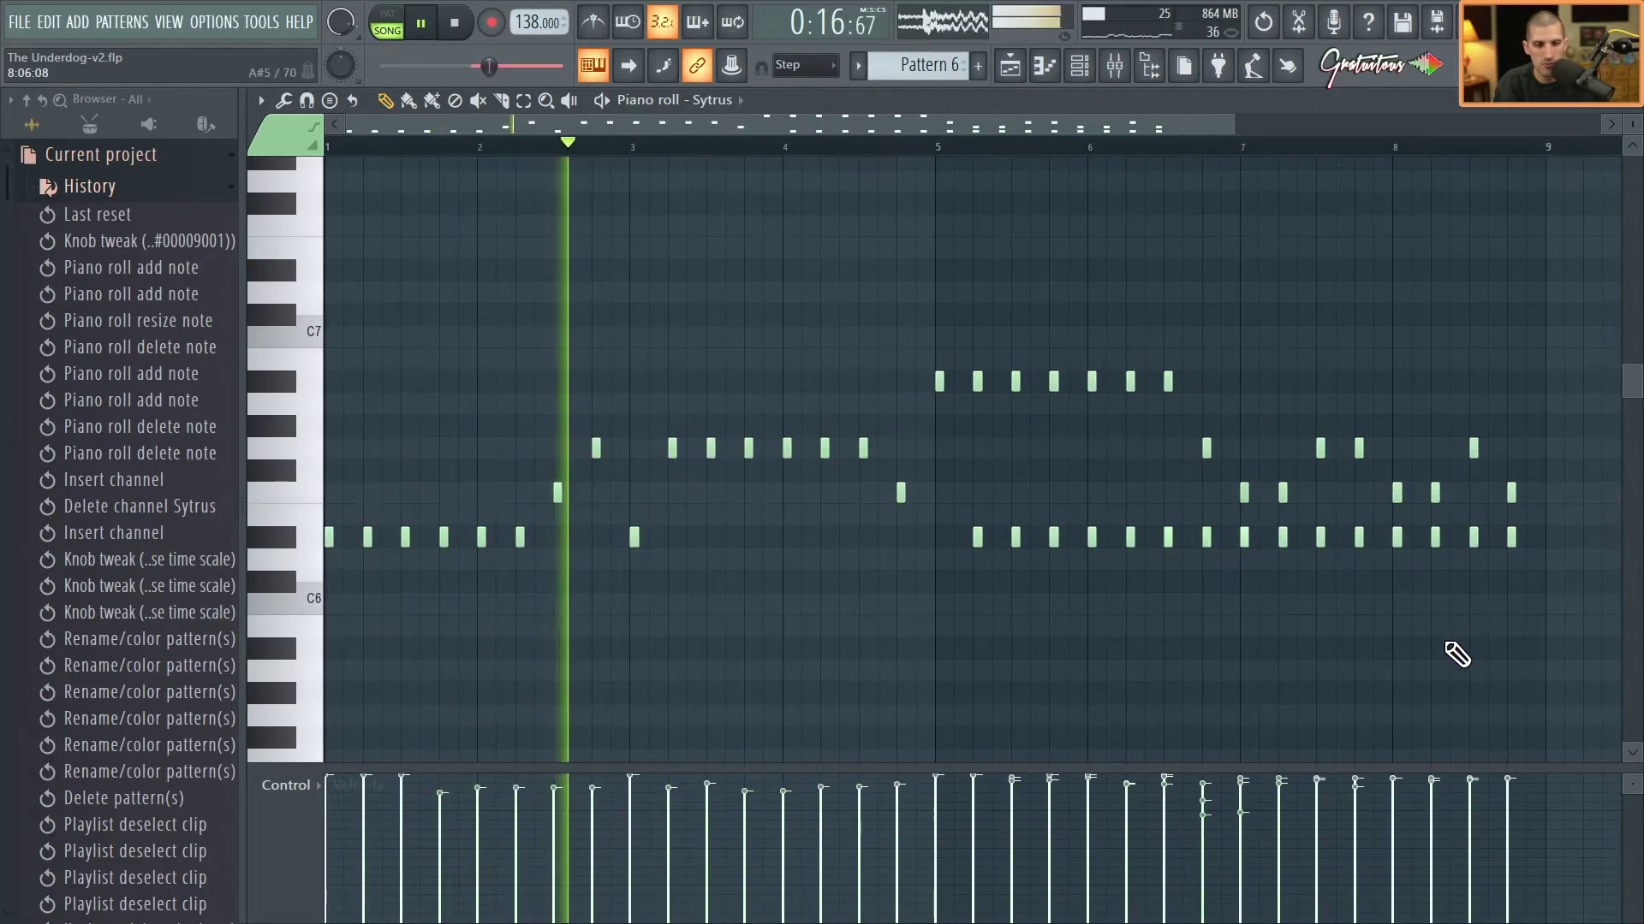
pyautogui.scroll(3, 1292, 661)
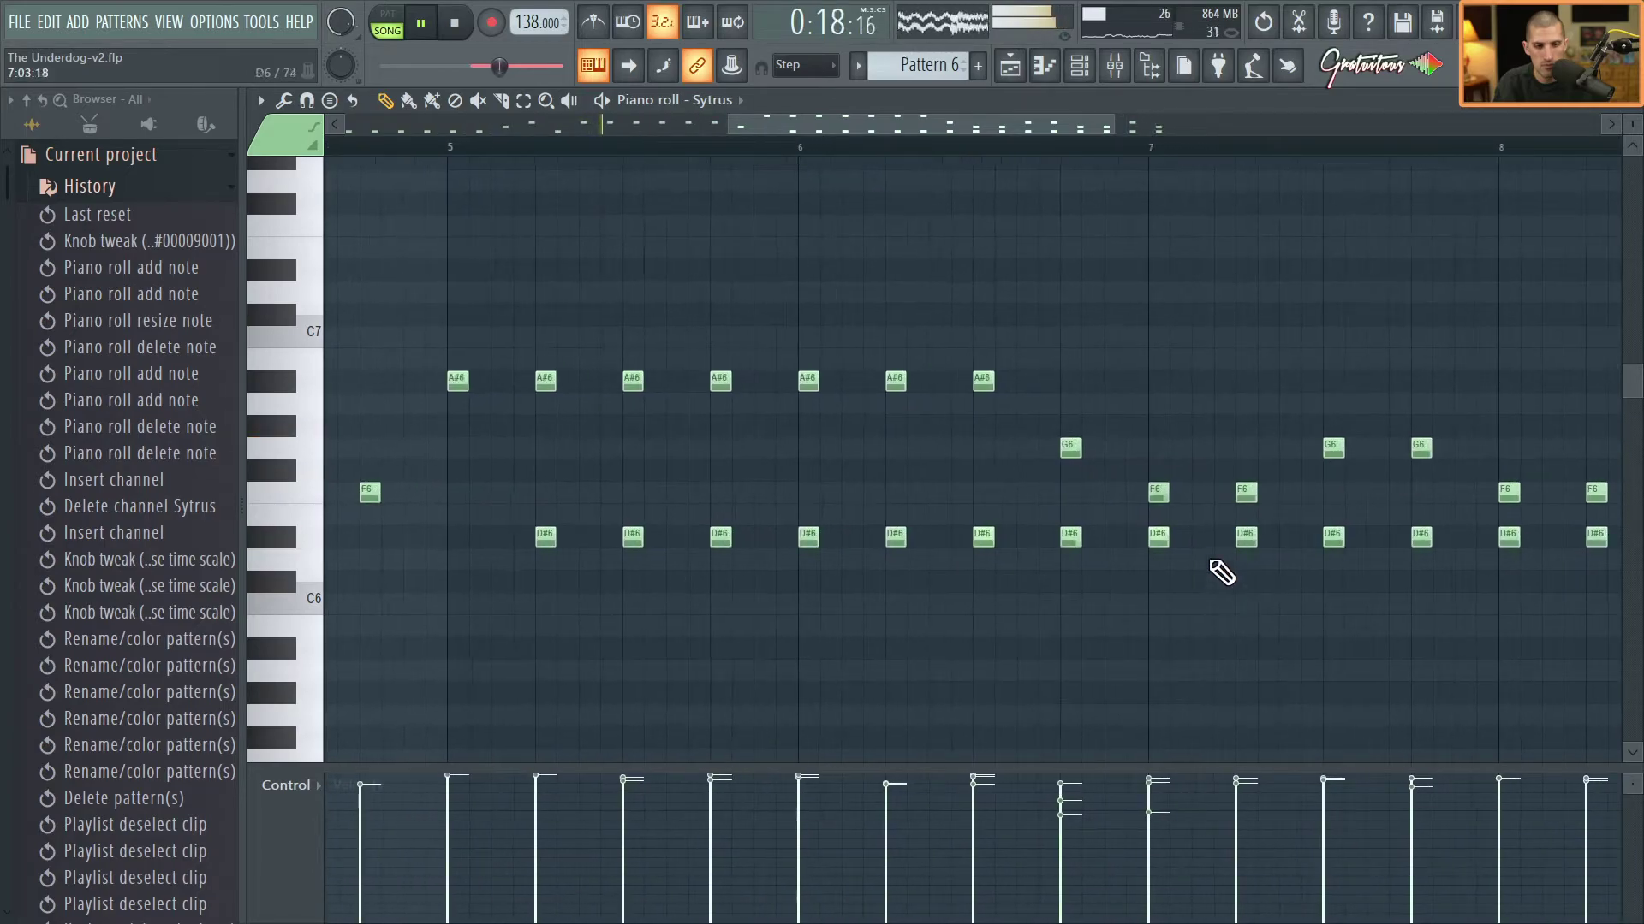
# Delete the stacked duplicates of the F6 on bar 7 beat 1 and D#6 on bar 6 beat 4, plus the A#6 on bar 6 beat 3.
pyautogui.rightClick(1160, 494)
pyautogui.click(1161, 495)
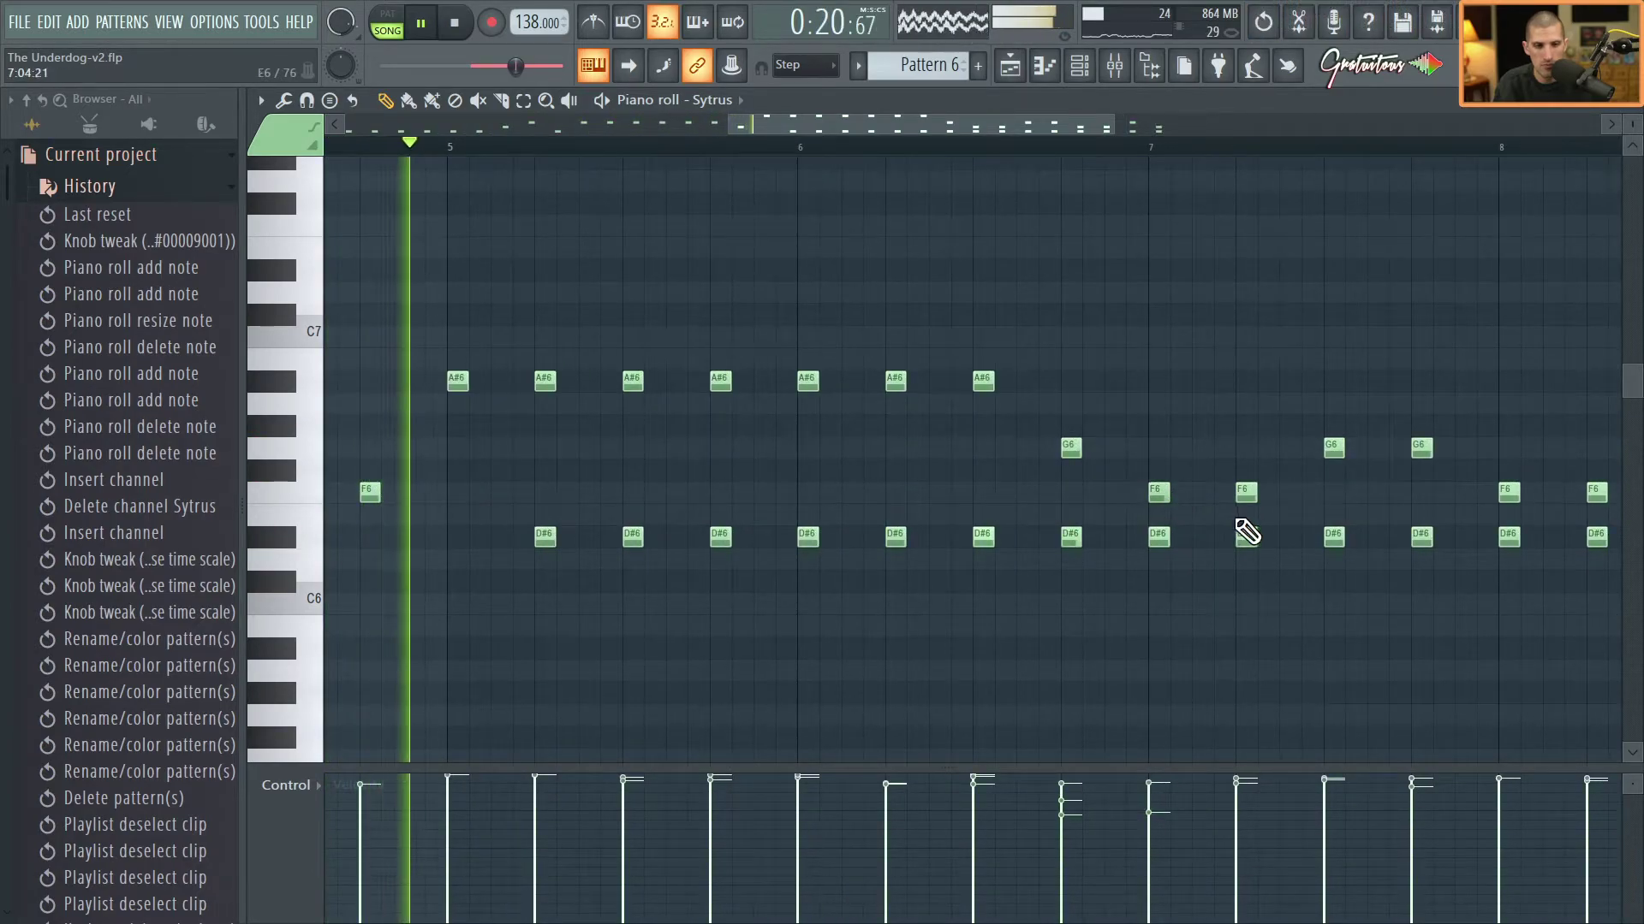
pyautogui.rightClick(1071, 537)
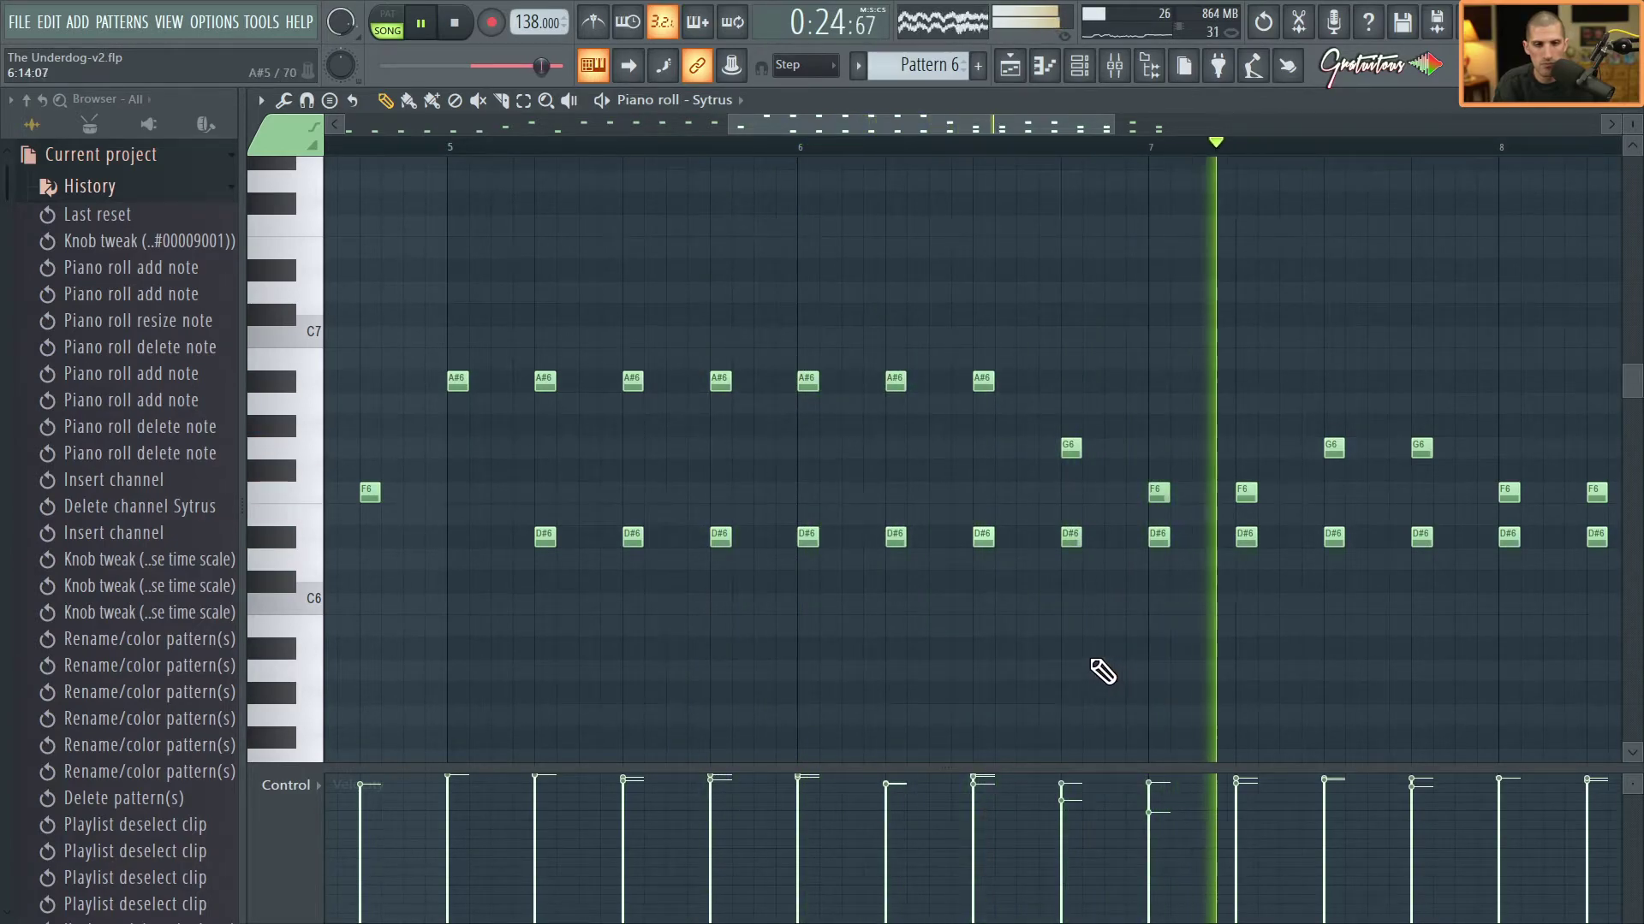
pyautogui.rightClick(984, 382)
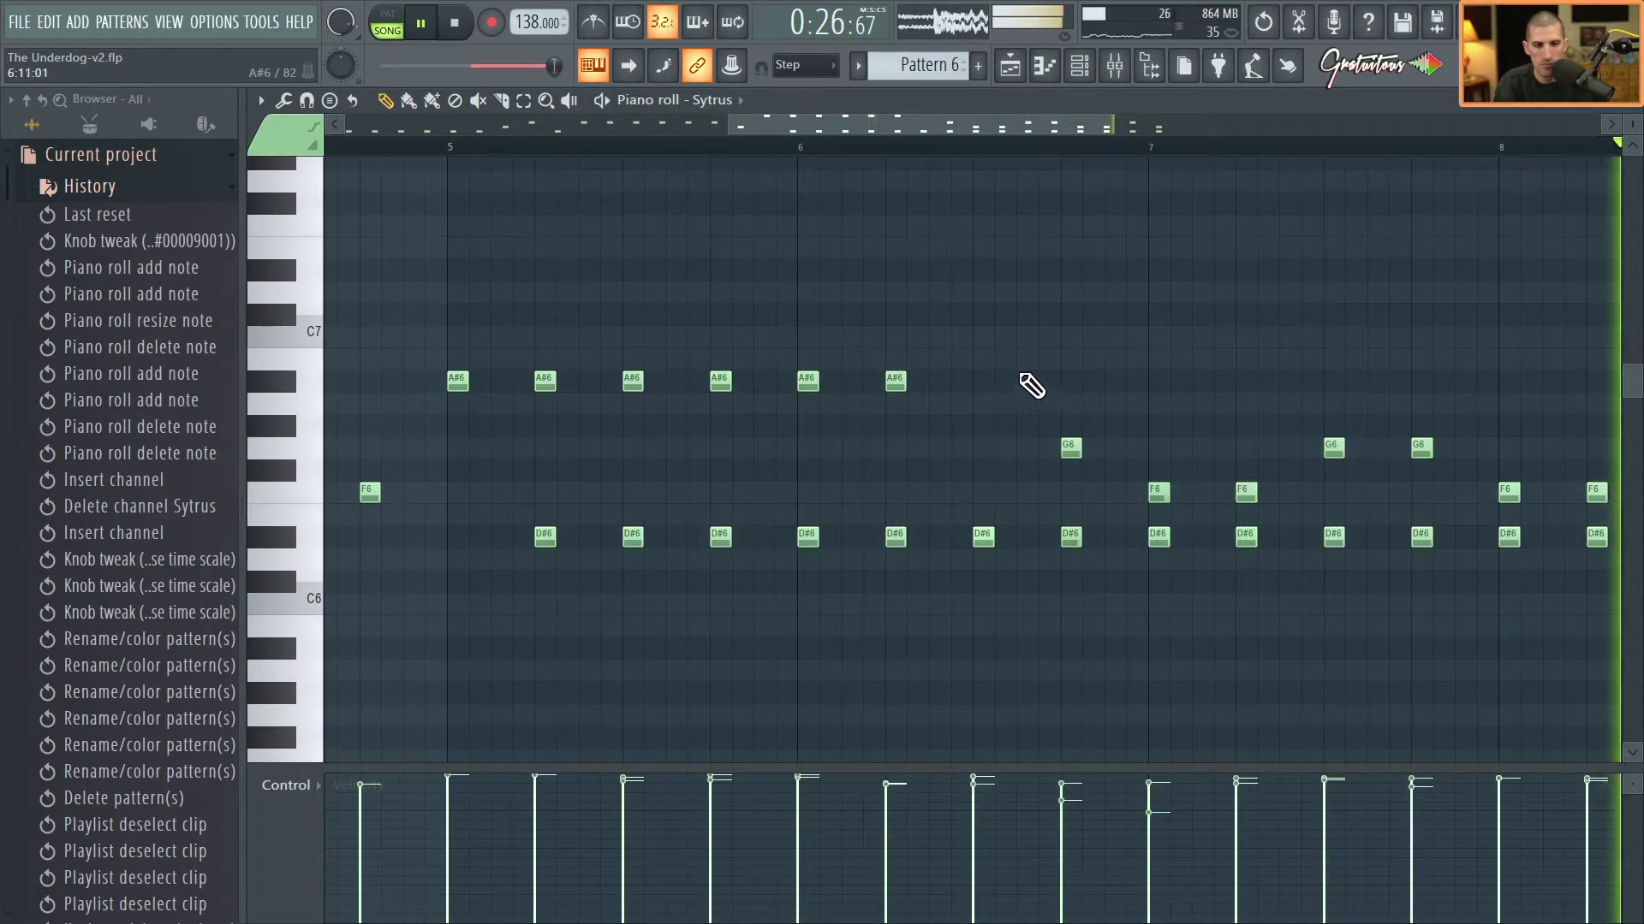
# Close the piano roll, stop playback, and route the Sytrus channel to mixer insert 12.
pyautogui.keyDown('ctrl'); pyautogui.scroll(-4, 928, 470); pyautogui.keyUp('ctrl')
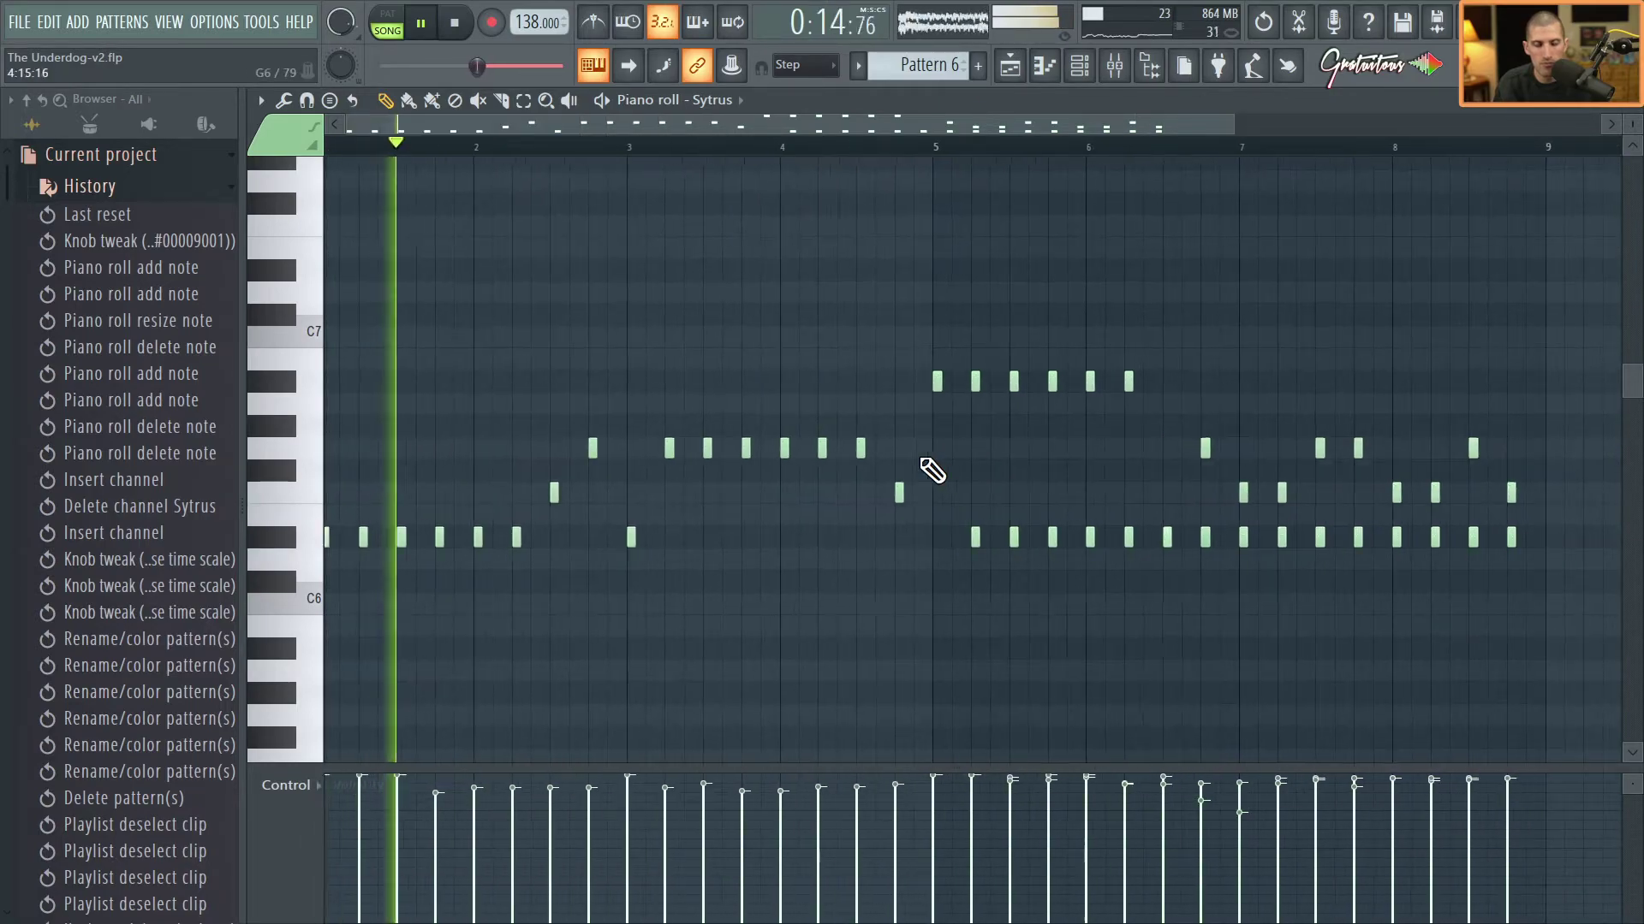
pyautogui.press('F7')
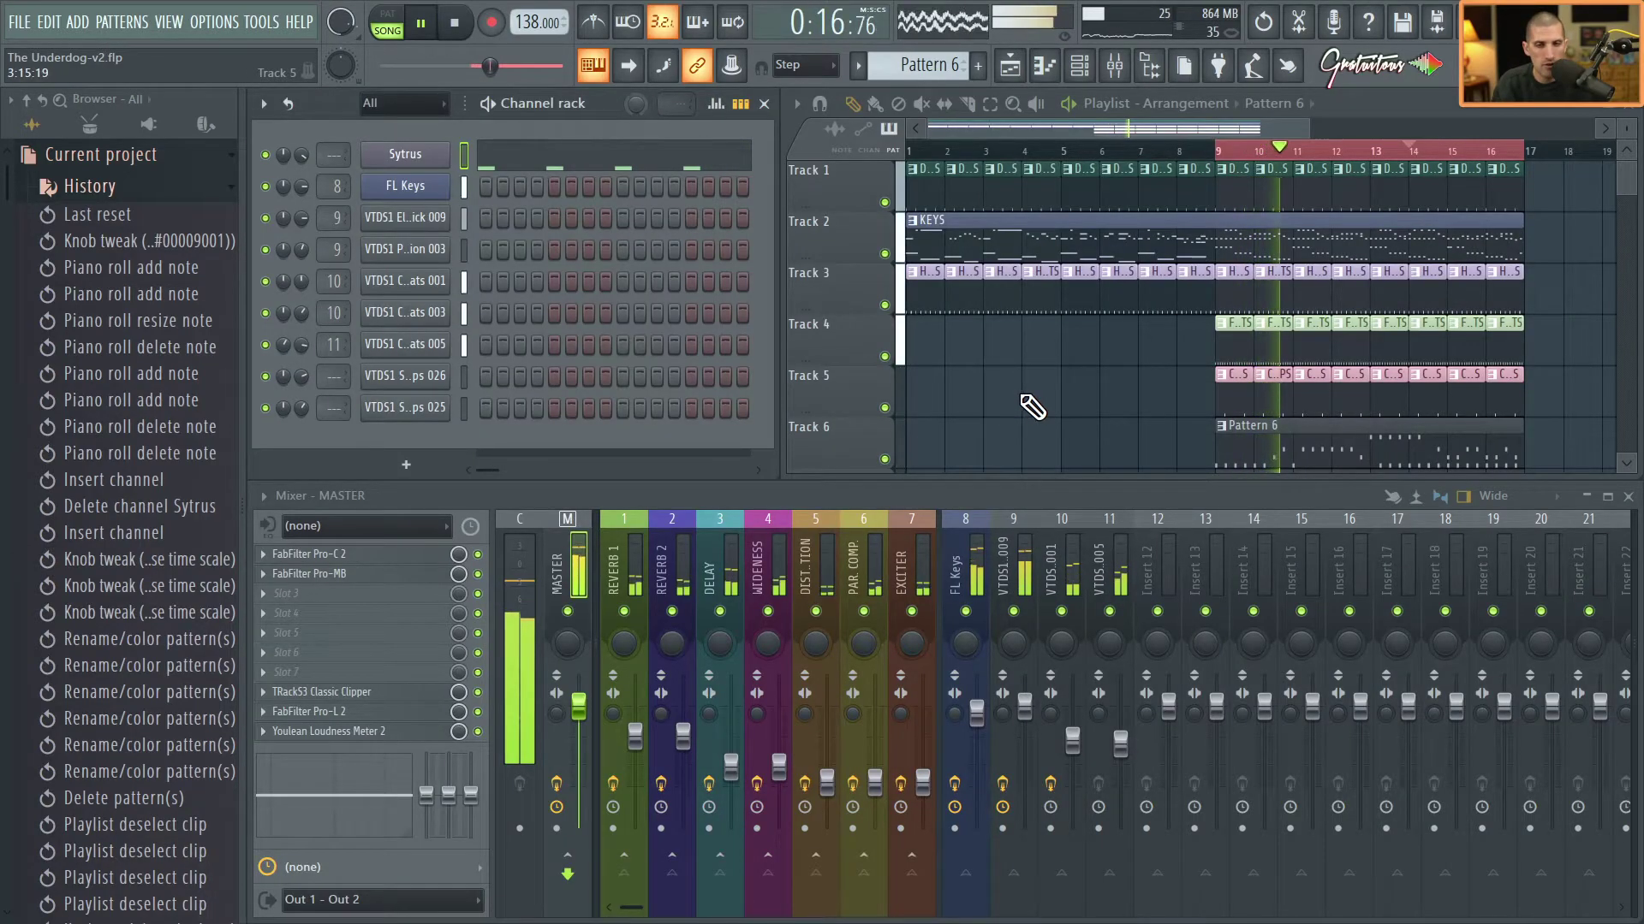
pyautogui.press('space')
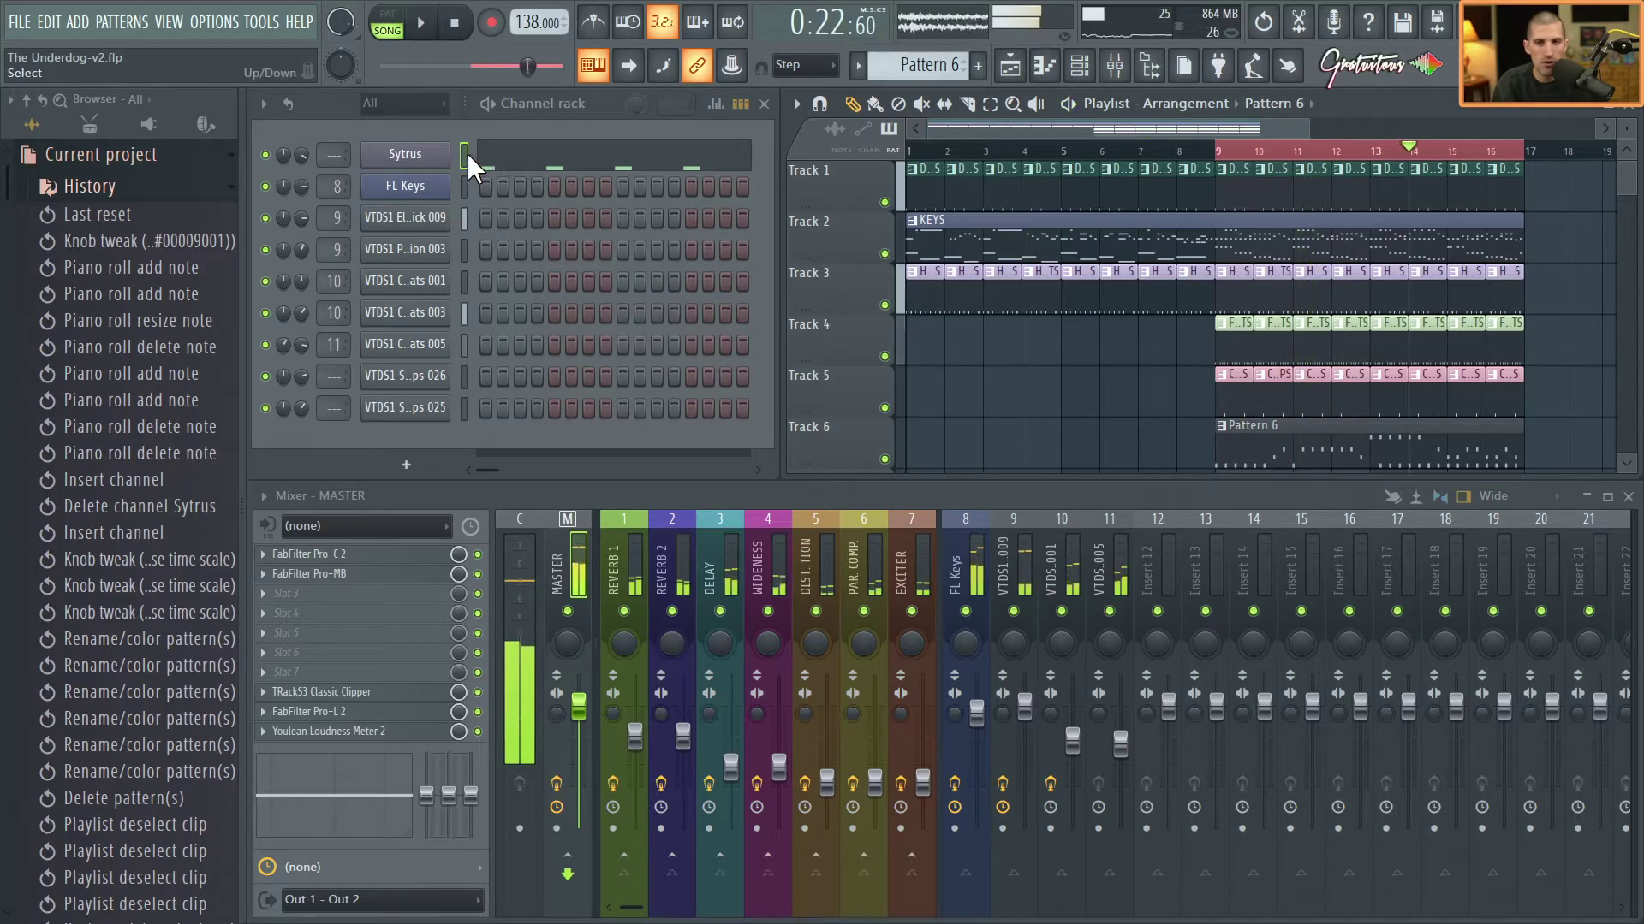
pyautogui.click(1147, 557)
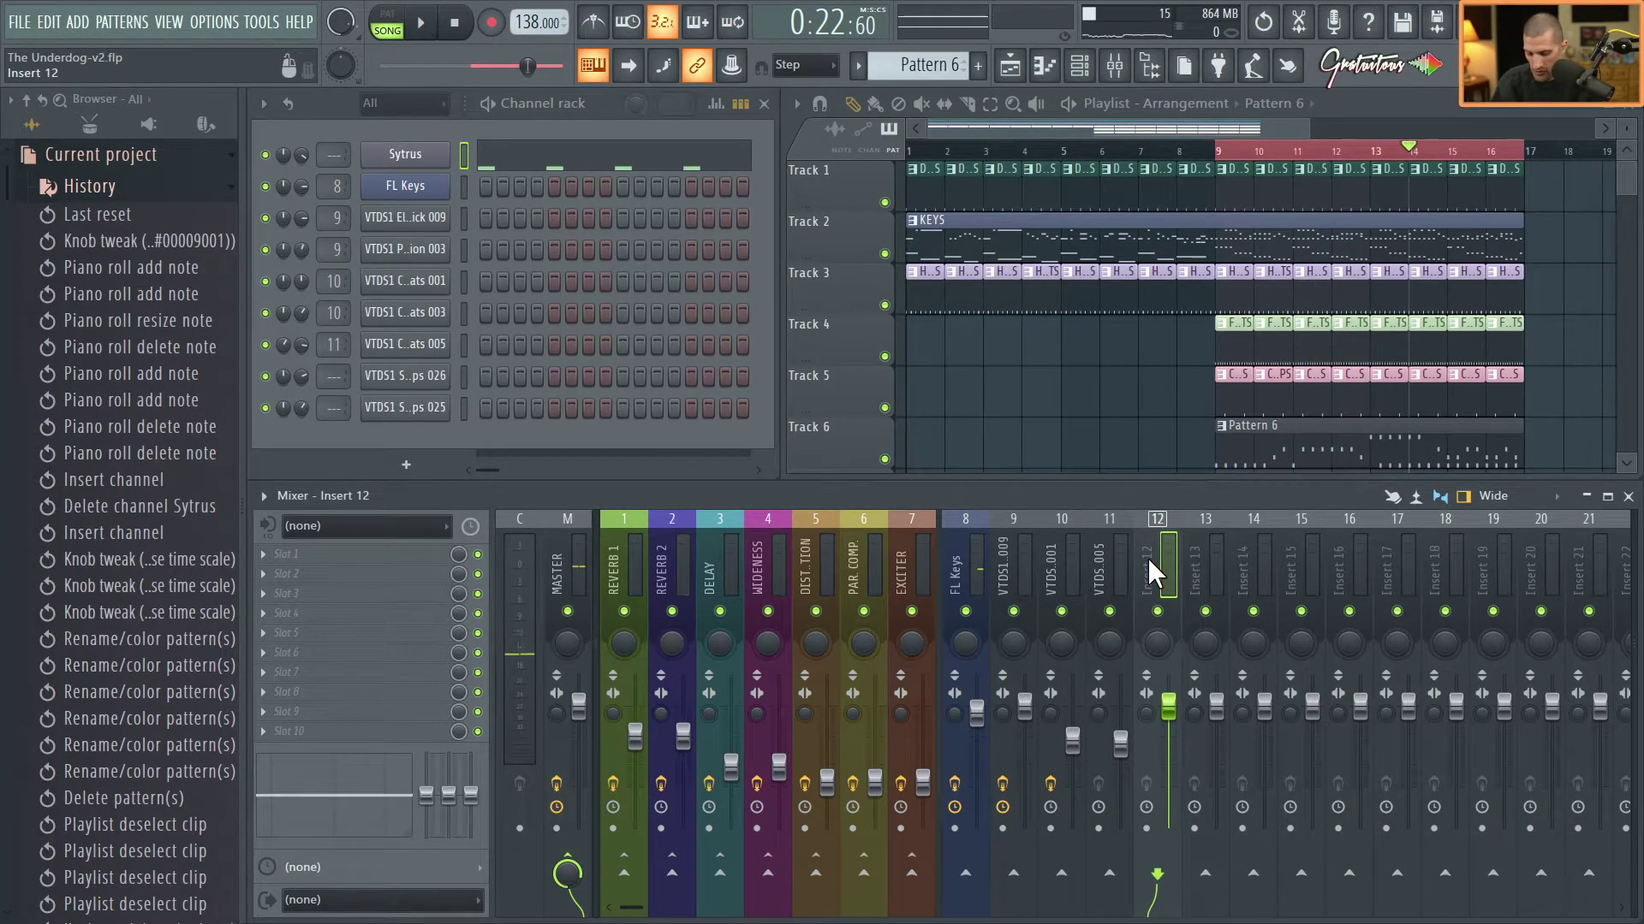
pyautogui.hotkey('ctrl', 'l')
# Load FabFilter Pro-C 2 in the first effect slot of the Sytrus mixer insert.
pyautogui.click(385, 556)
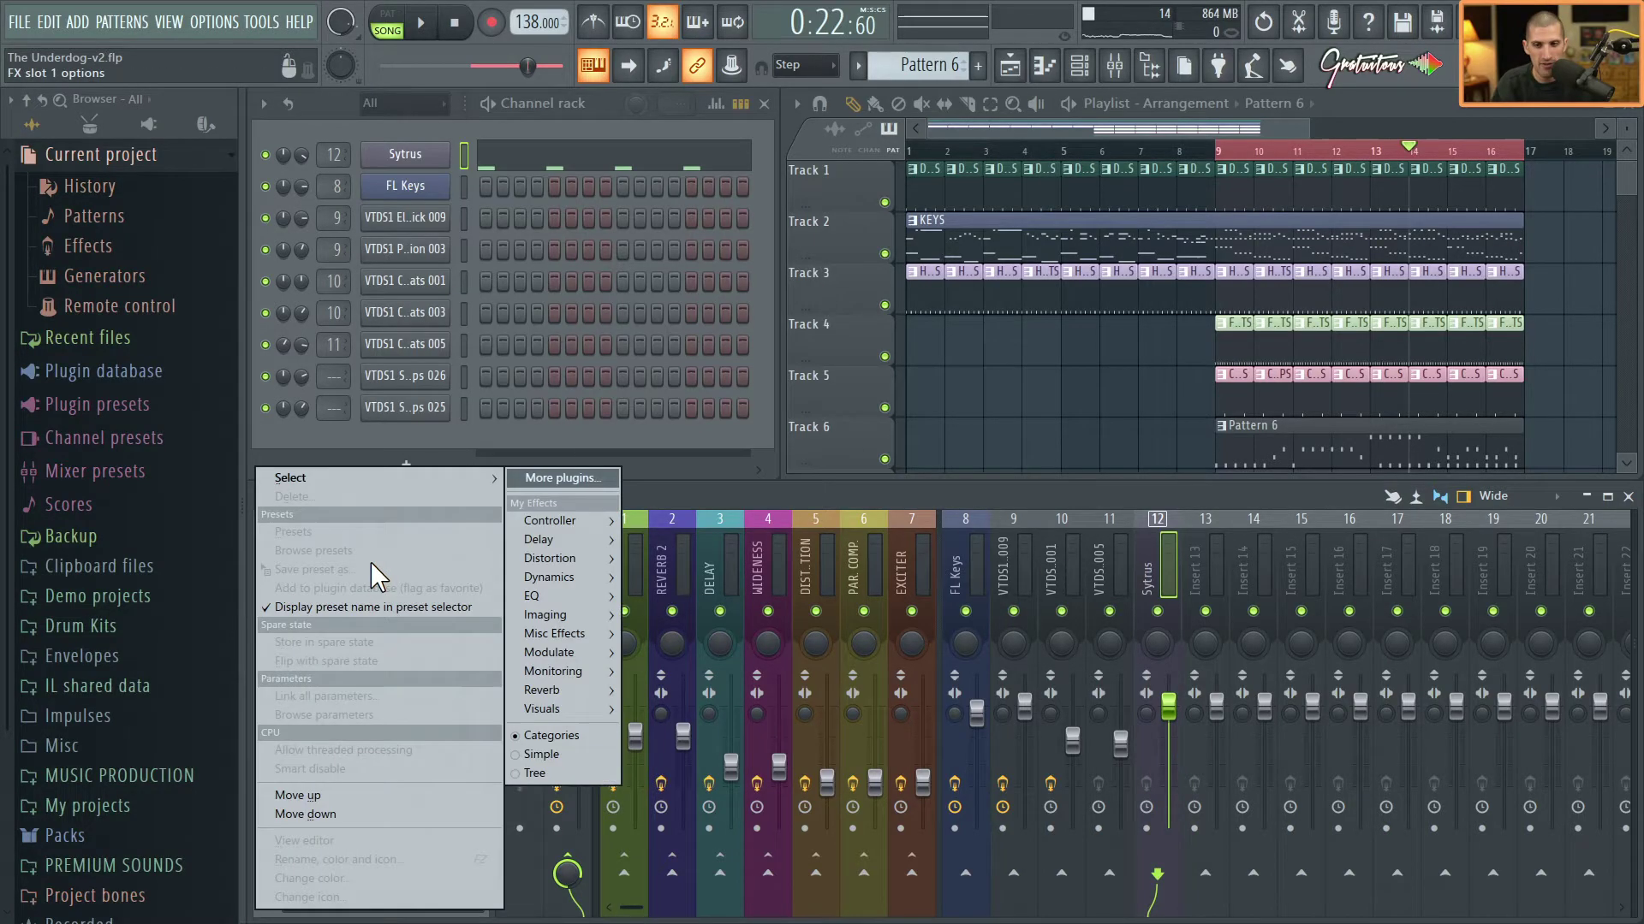
pyautogui.moveTo(469, 479)
pyautogui.moveTo(596, 589)
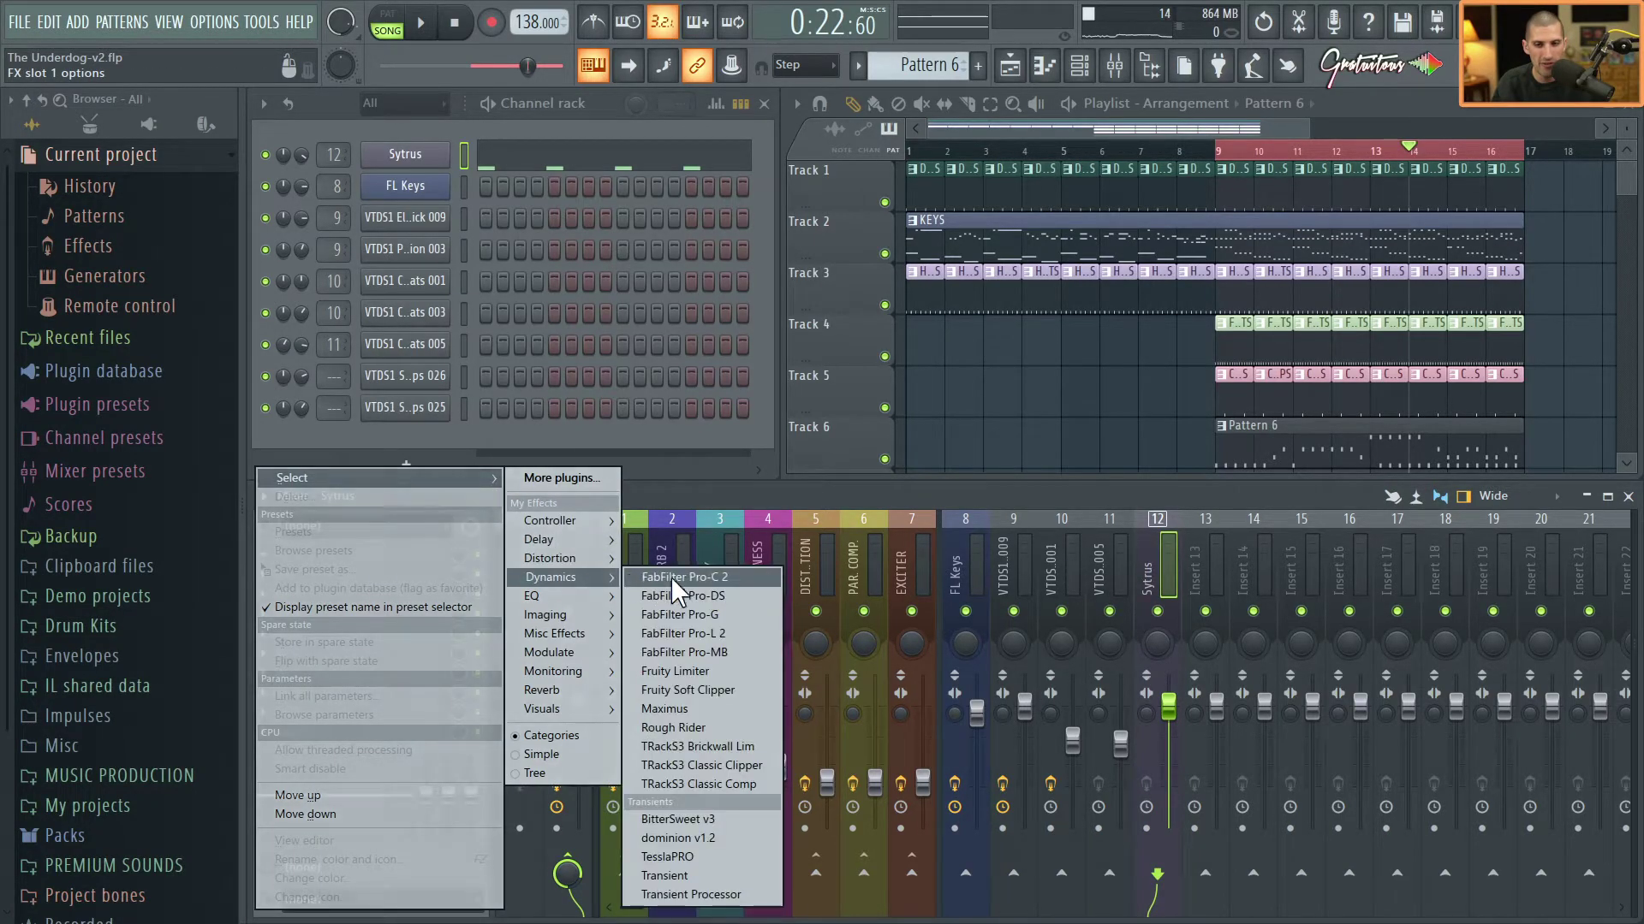
pyautogui.click(730, 589)
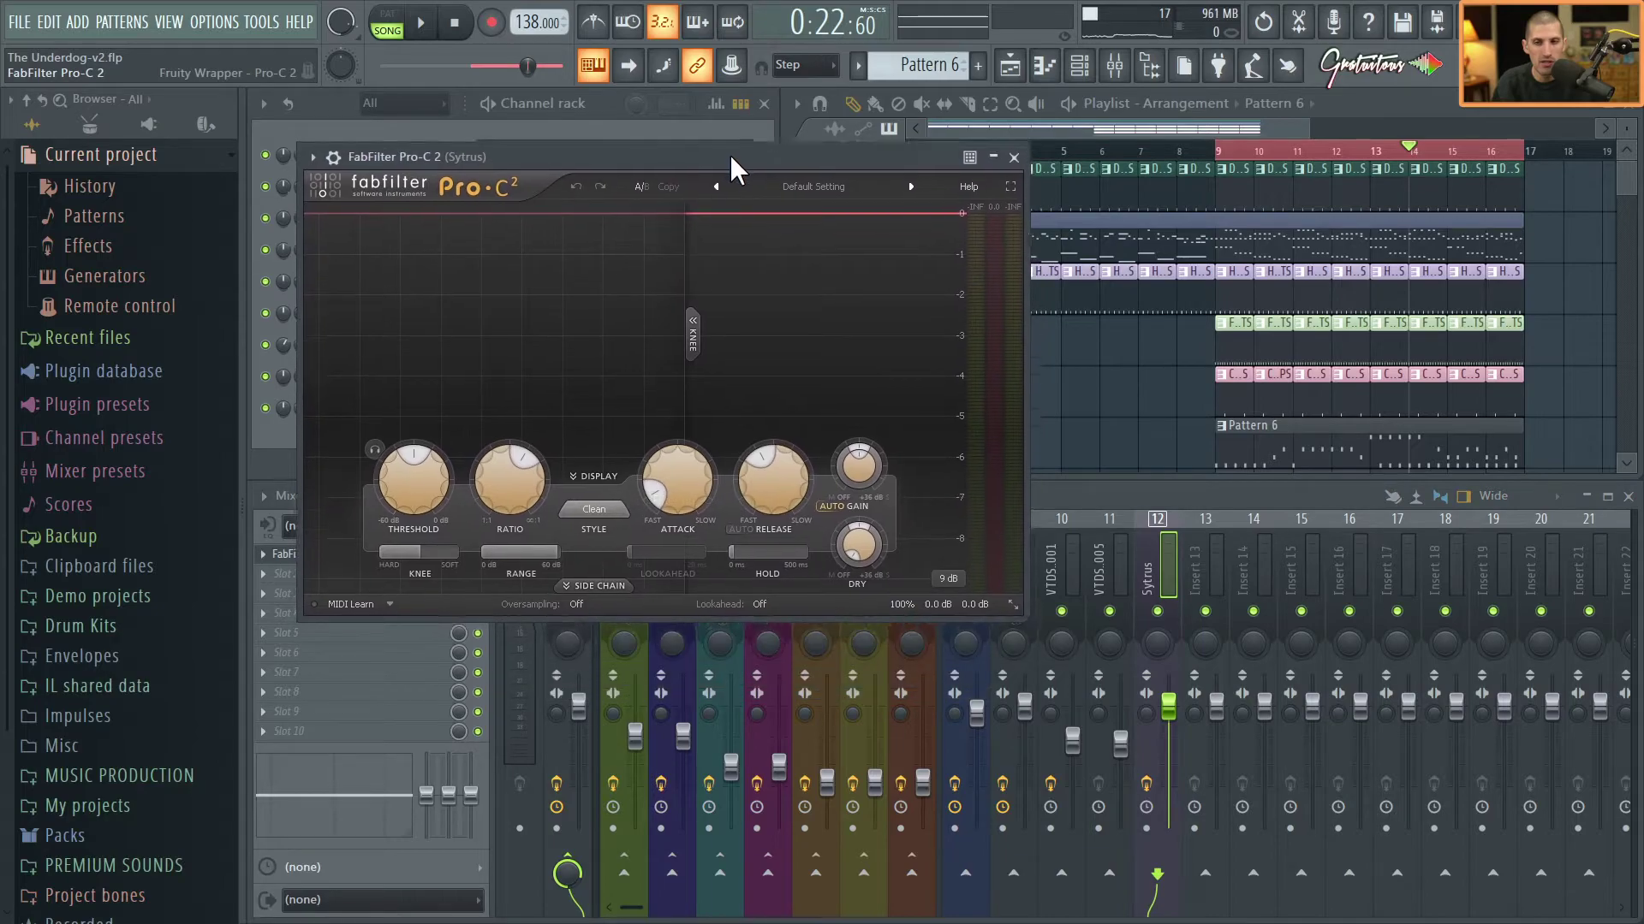
# Set the compressor's threshold to -25.46 dB, release to 27.6 ms and attack to 14.63 ms during playback, and close its window.
pyautogui.moveTo(414, 517); pyautogui.dragTo(416, 535)
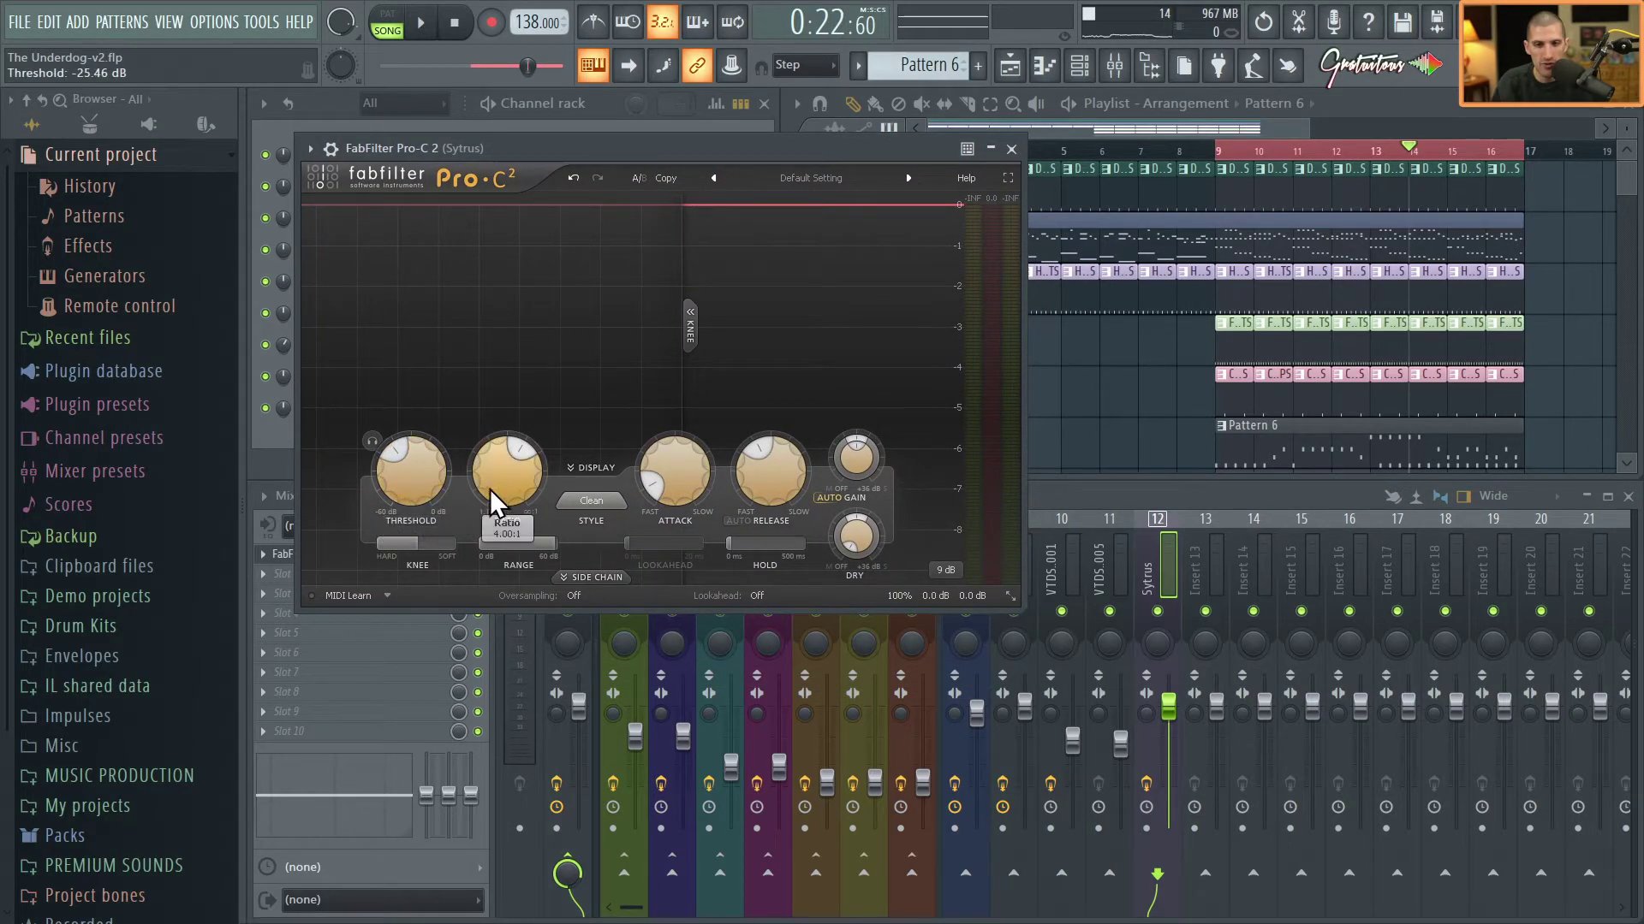
pyautogui.press('space')
pyautogui.moveTo(754, 483); pyautogui.dragTo(753, 565)
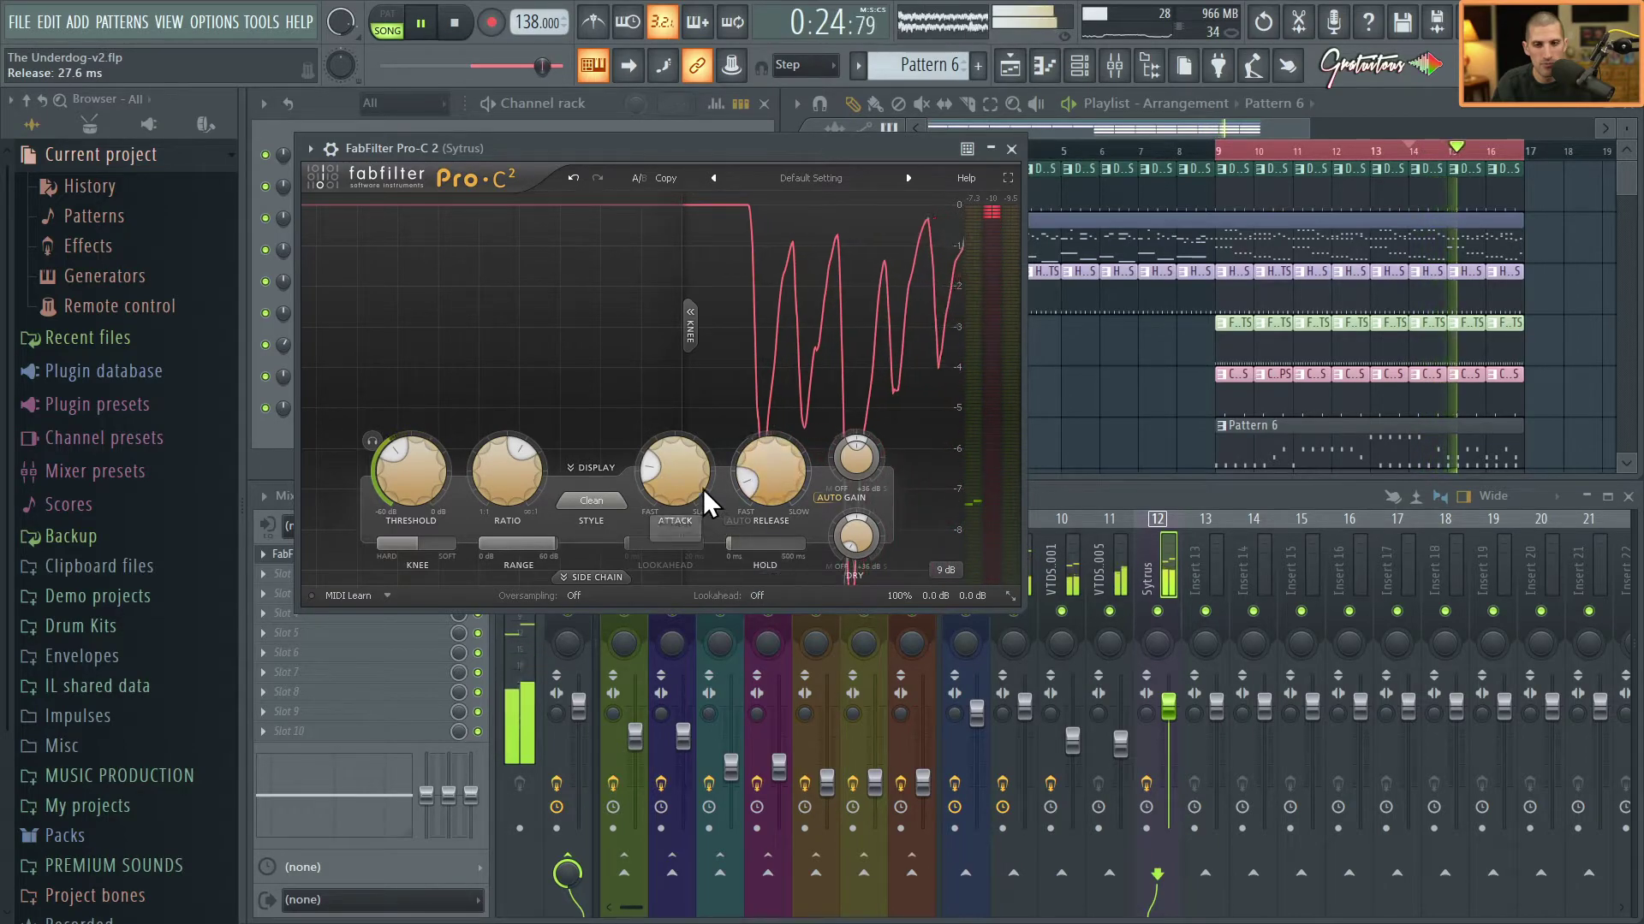
pyautogui.moveTo(695, 455); pyautogui.dragTo(695, 427)
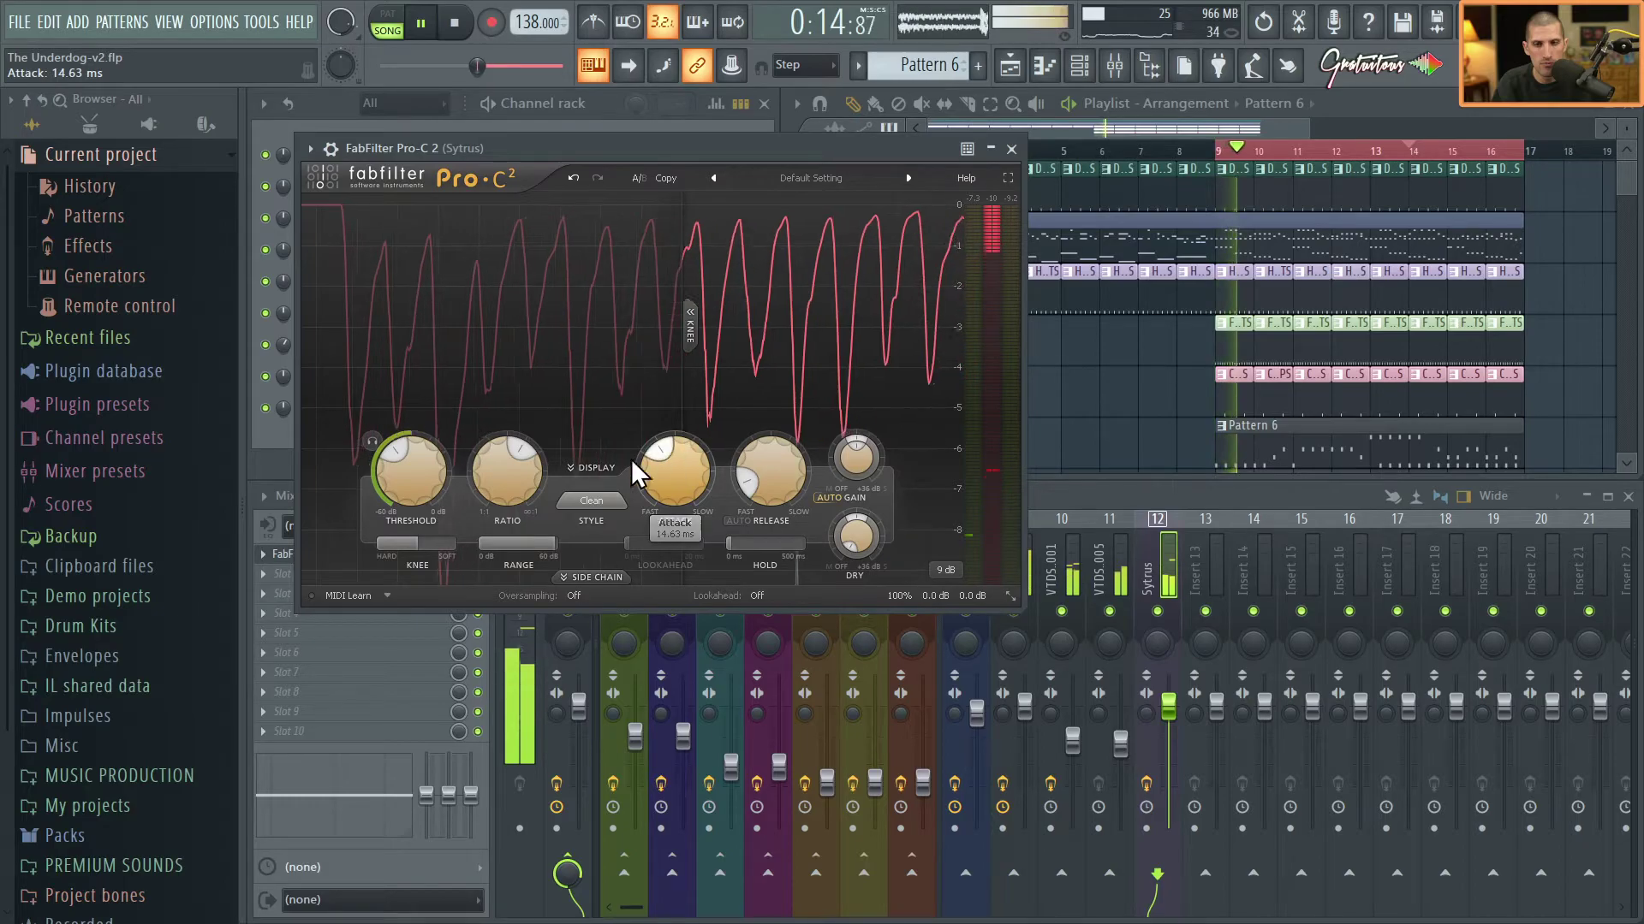
pyautogui.press('space')
pyautogui.press('F6')
pyautogui.click(1027, 532)
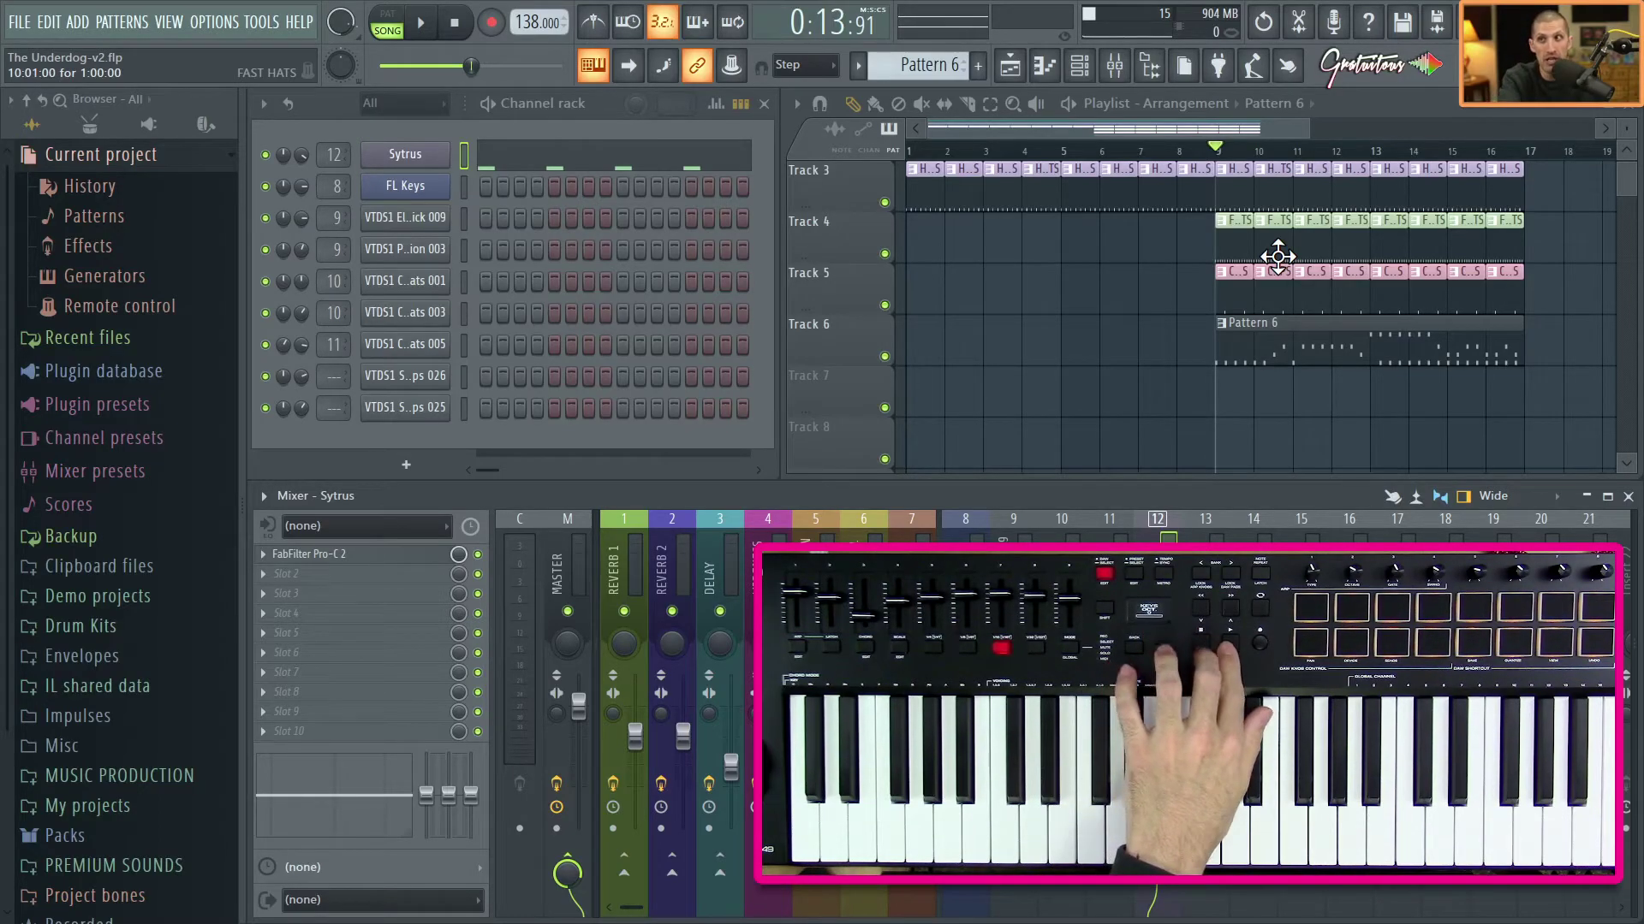
# Play and stop the song from bar 9, and open the Sytrus notes of Pattern 6 in the piano roll.
pyautogui.press('space')
pyautogui.press('space')
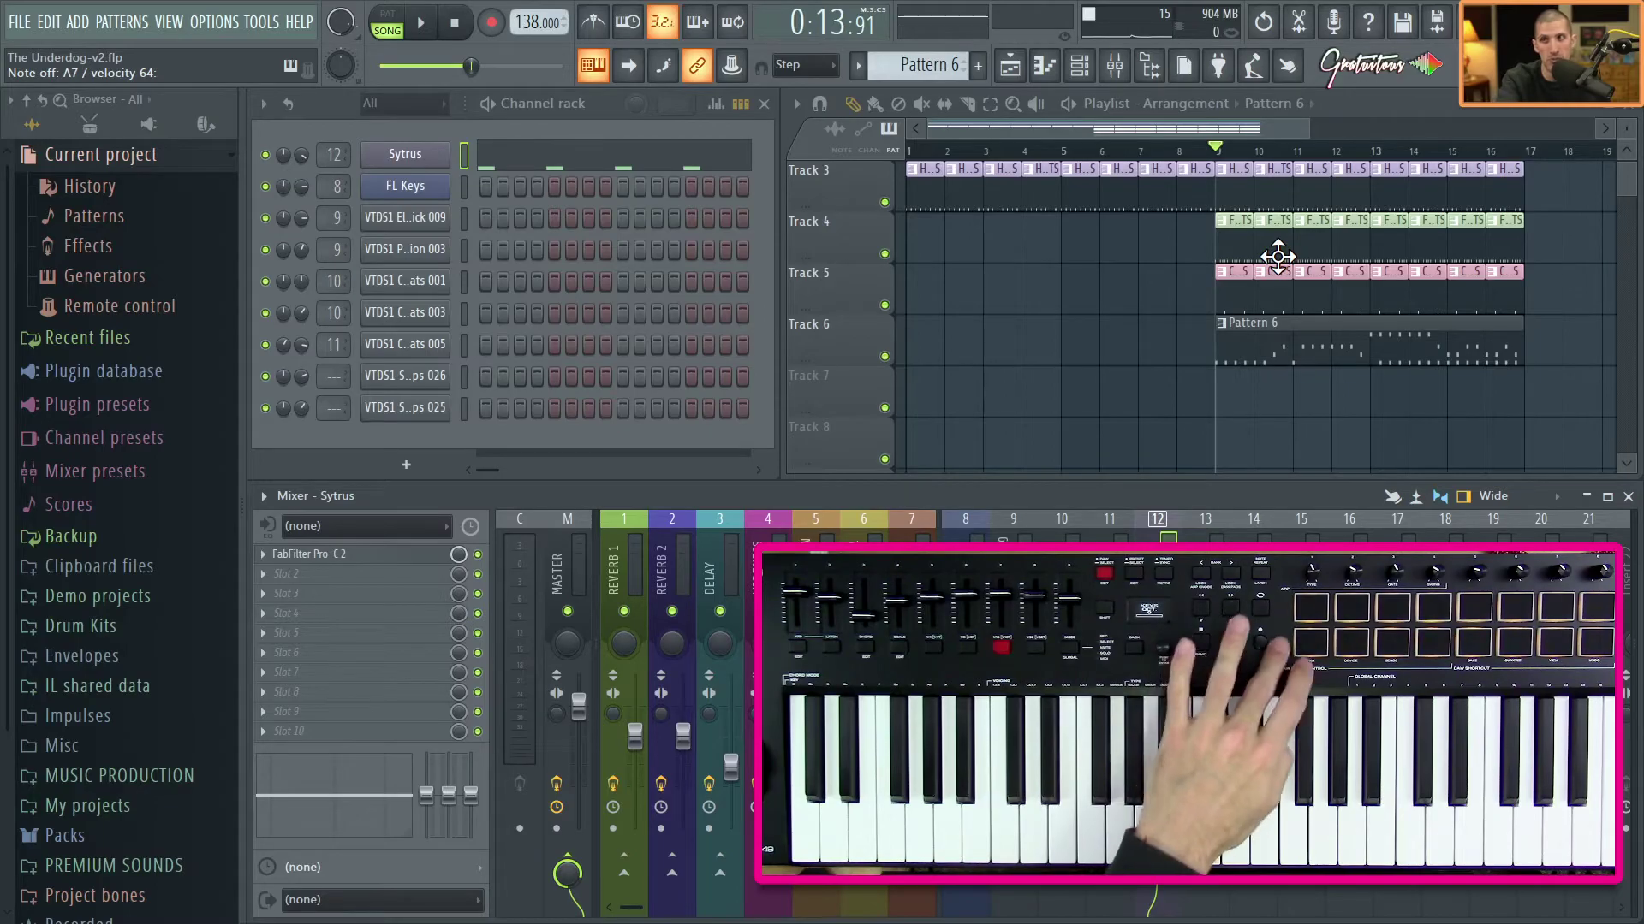
pyautogui.press('space')
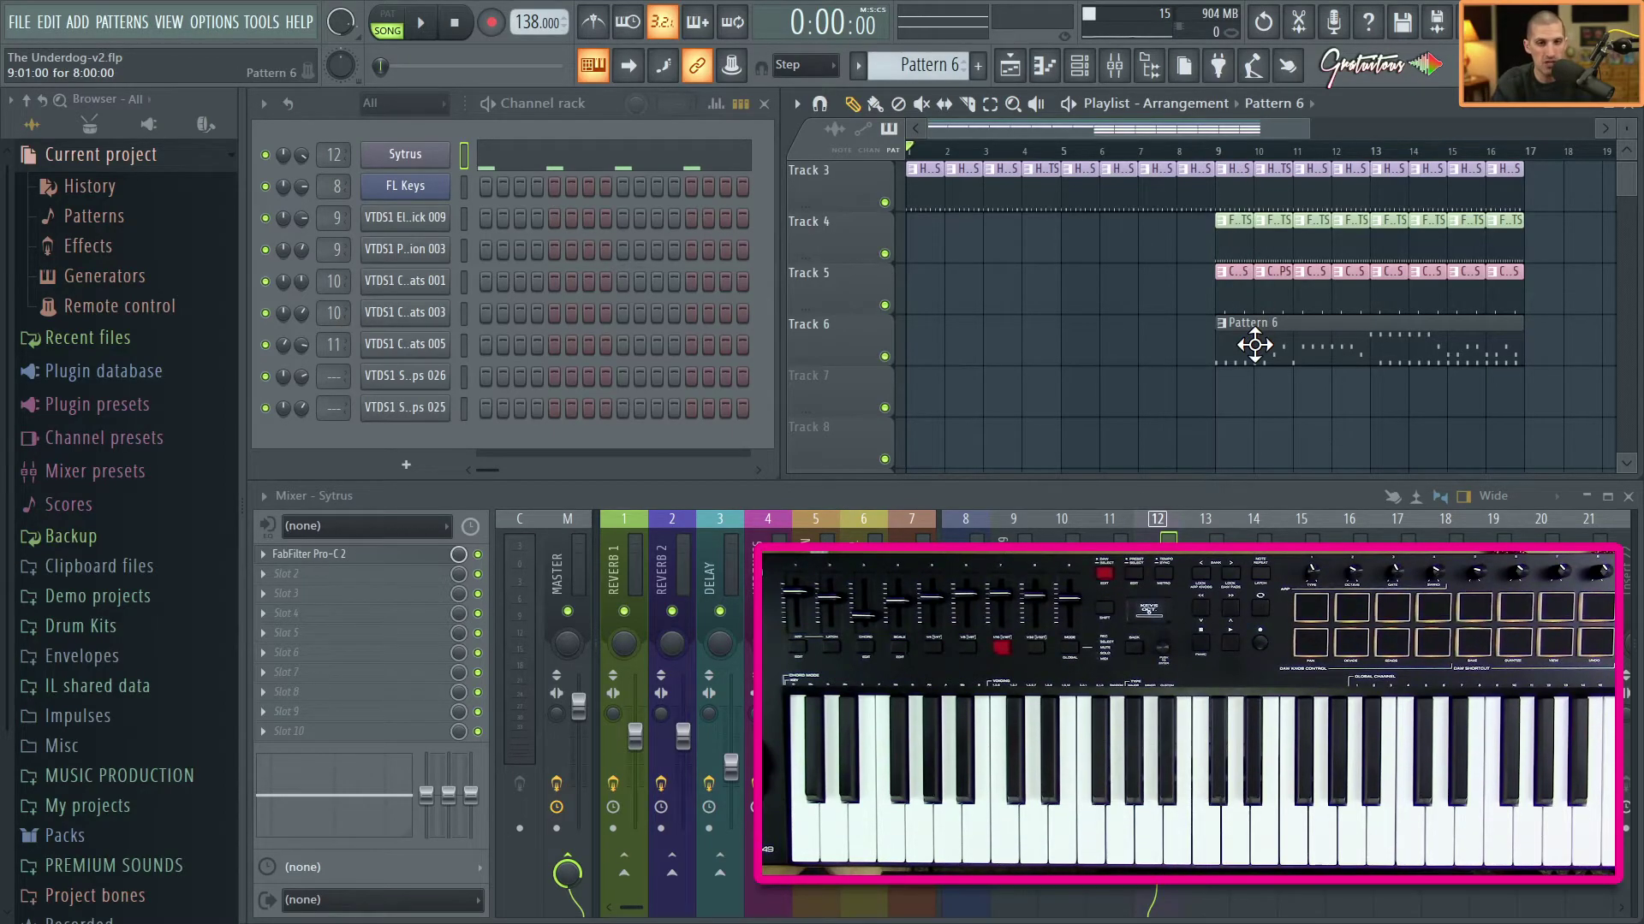
pyautogui.click(741, 161)
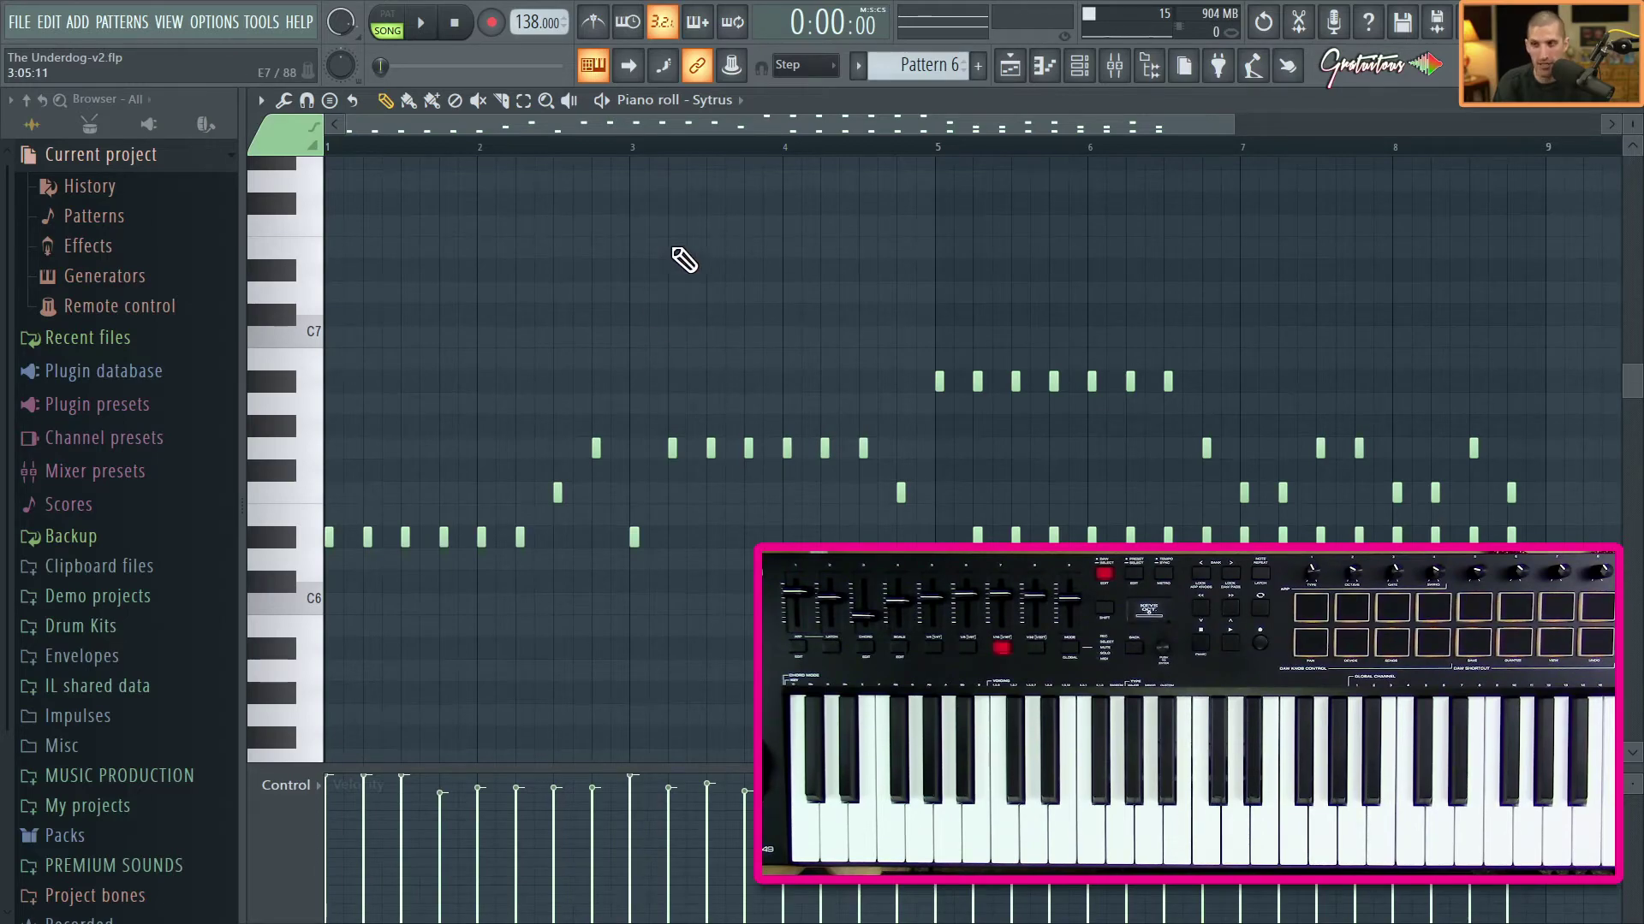
# Try shifting the selected notes in bars 1–4 and the upper row in bars 5–6 slightly earlier and lowering their velocities.
pyautogui.moveTo(401, 305); pyautogui.dragTo(843, 615)
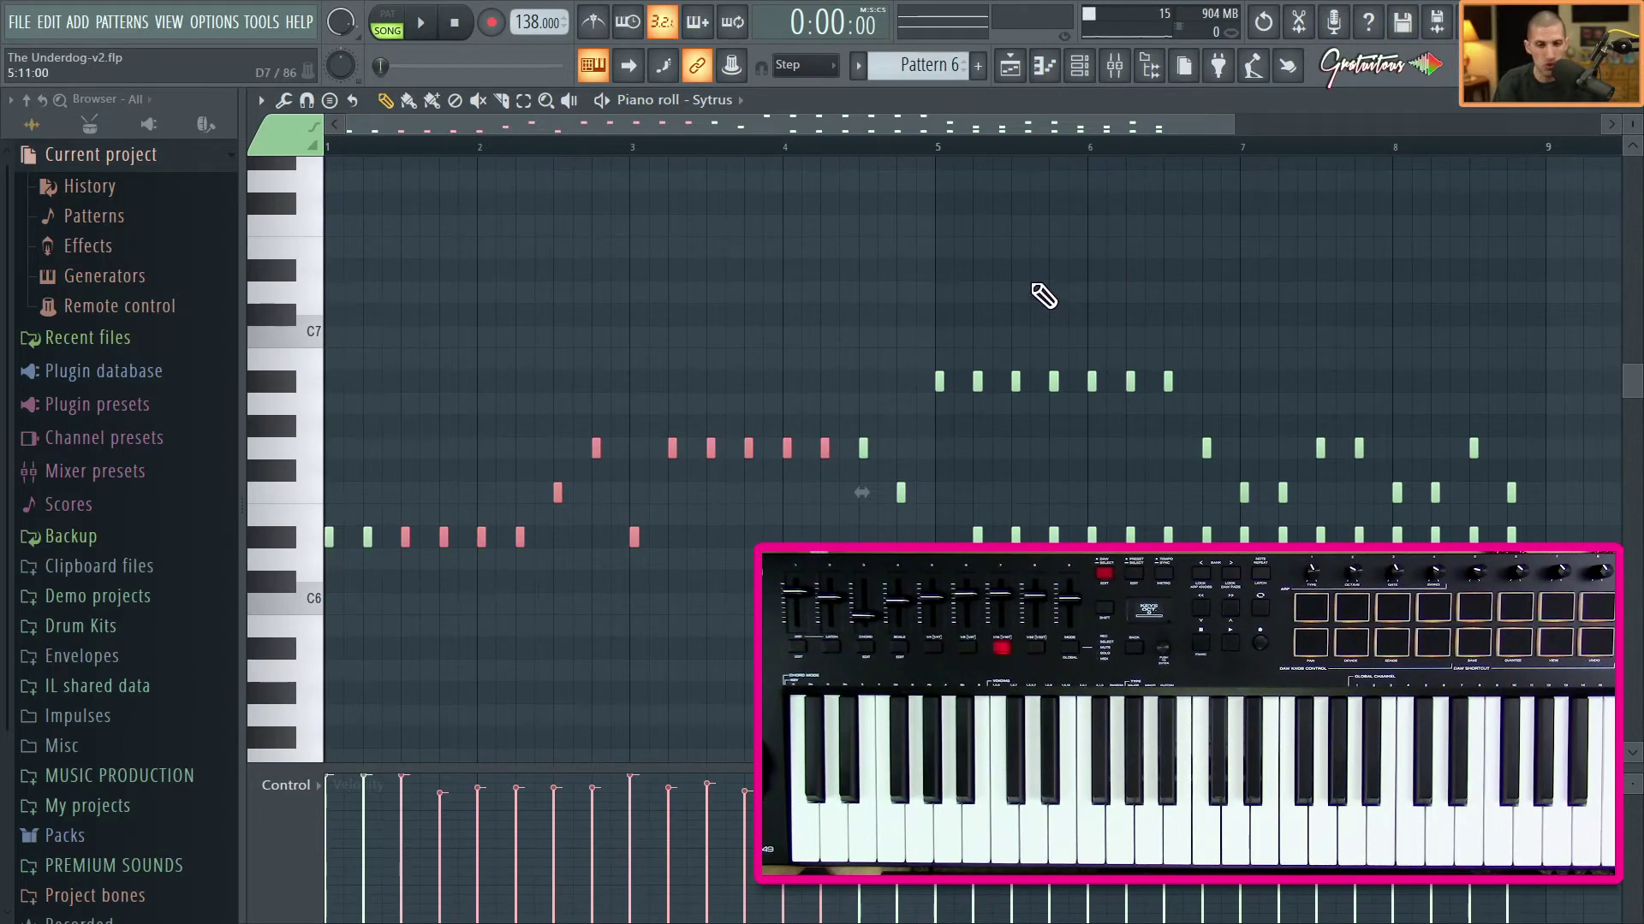
pyautogui.moveTo(876, 279); pyautogui.dragTo(1222, 429)
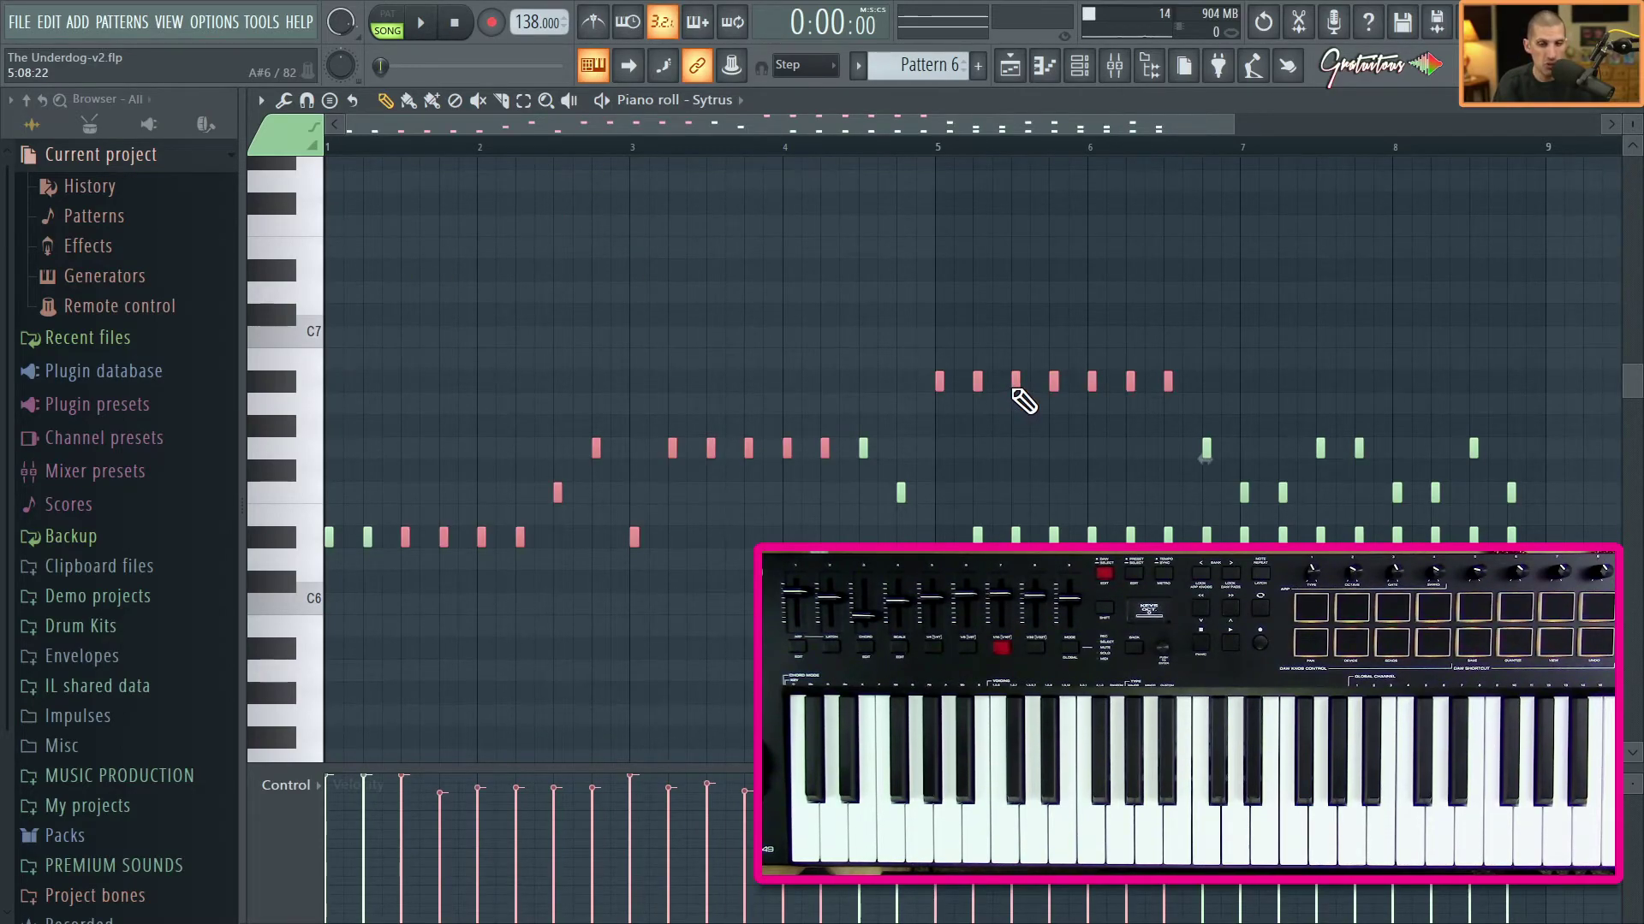
pyautogui.moveTo(1013, 385); pyautogui.dragTo(1013, 391)
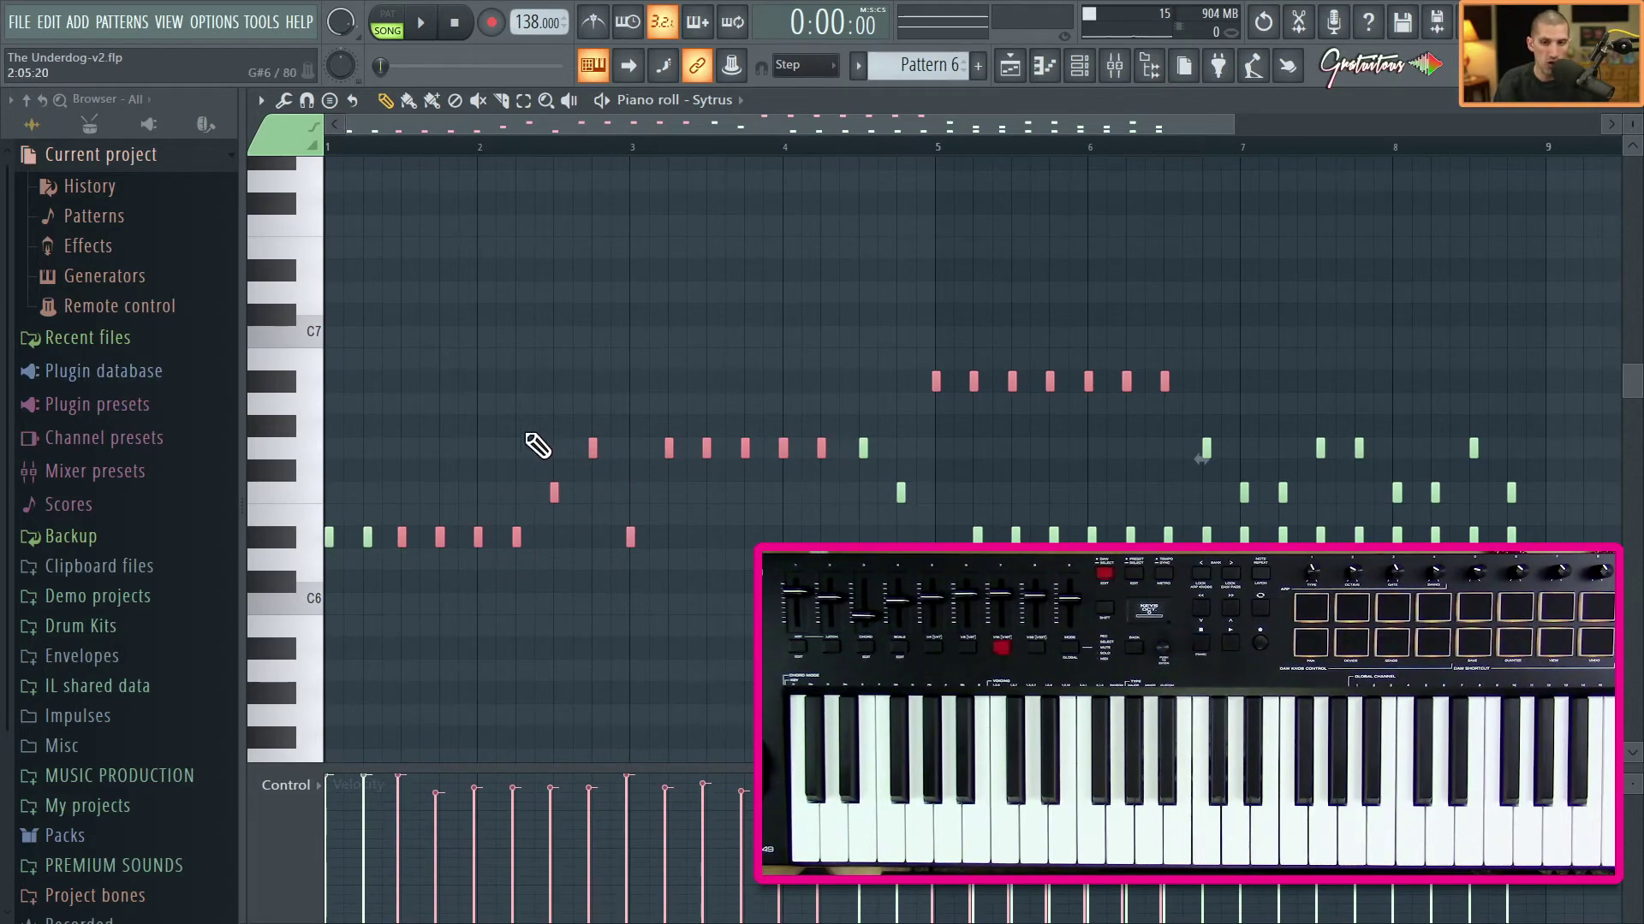
pyautogui.rightClick(591, 446)
pyautogui.click(592, 445)
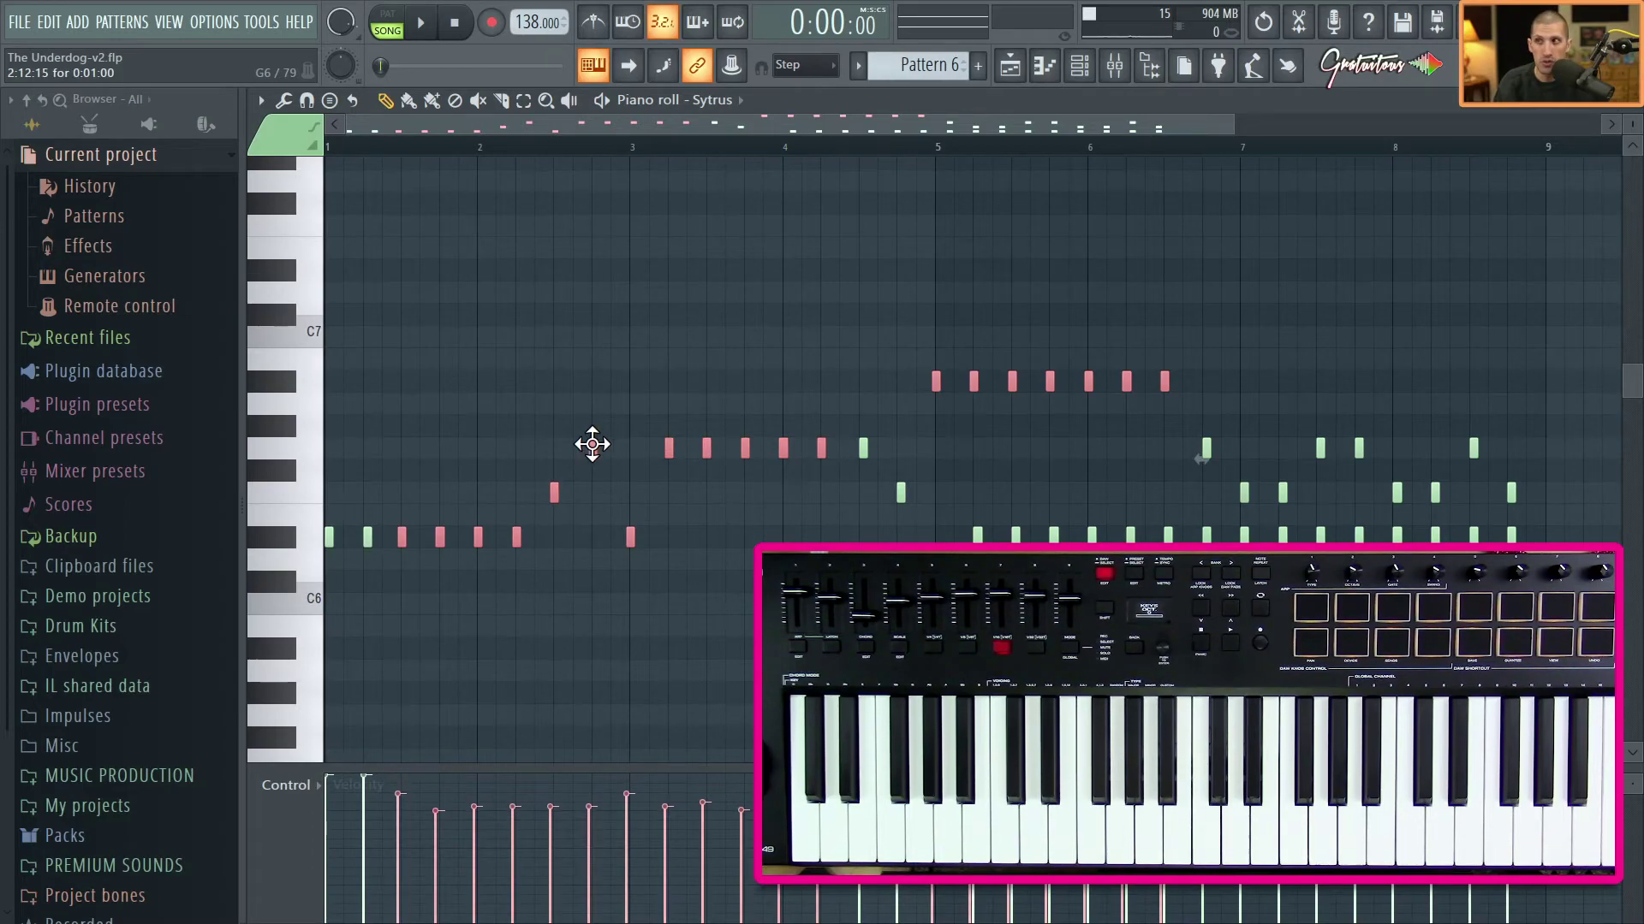
# Revert the project history to the "Piano roll delete note" entry just before the latest note selections, and close the piano roll.
pyautogui.click(162, 189)
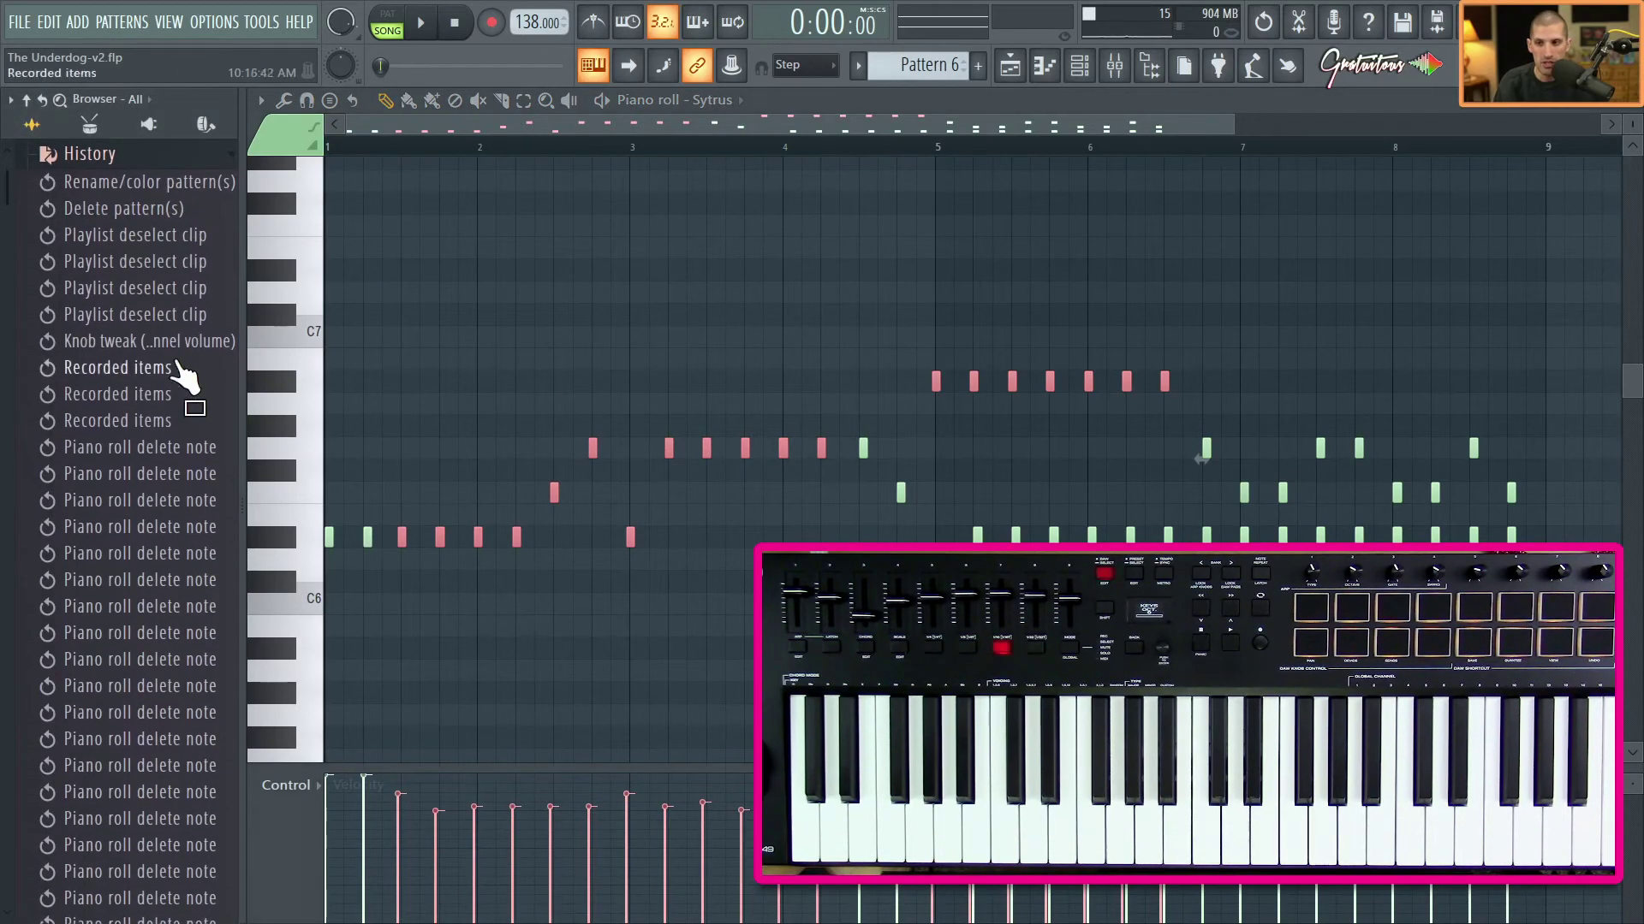
pyautogui.scroll(-5, 145, 599)
pyautogui.scroll(-15, 144, 610)
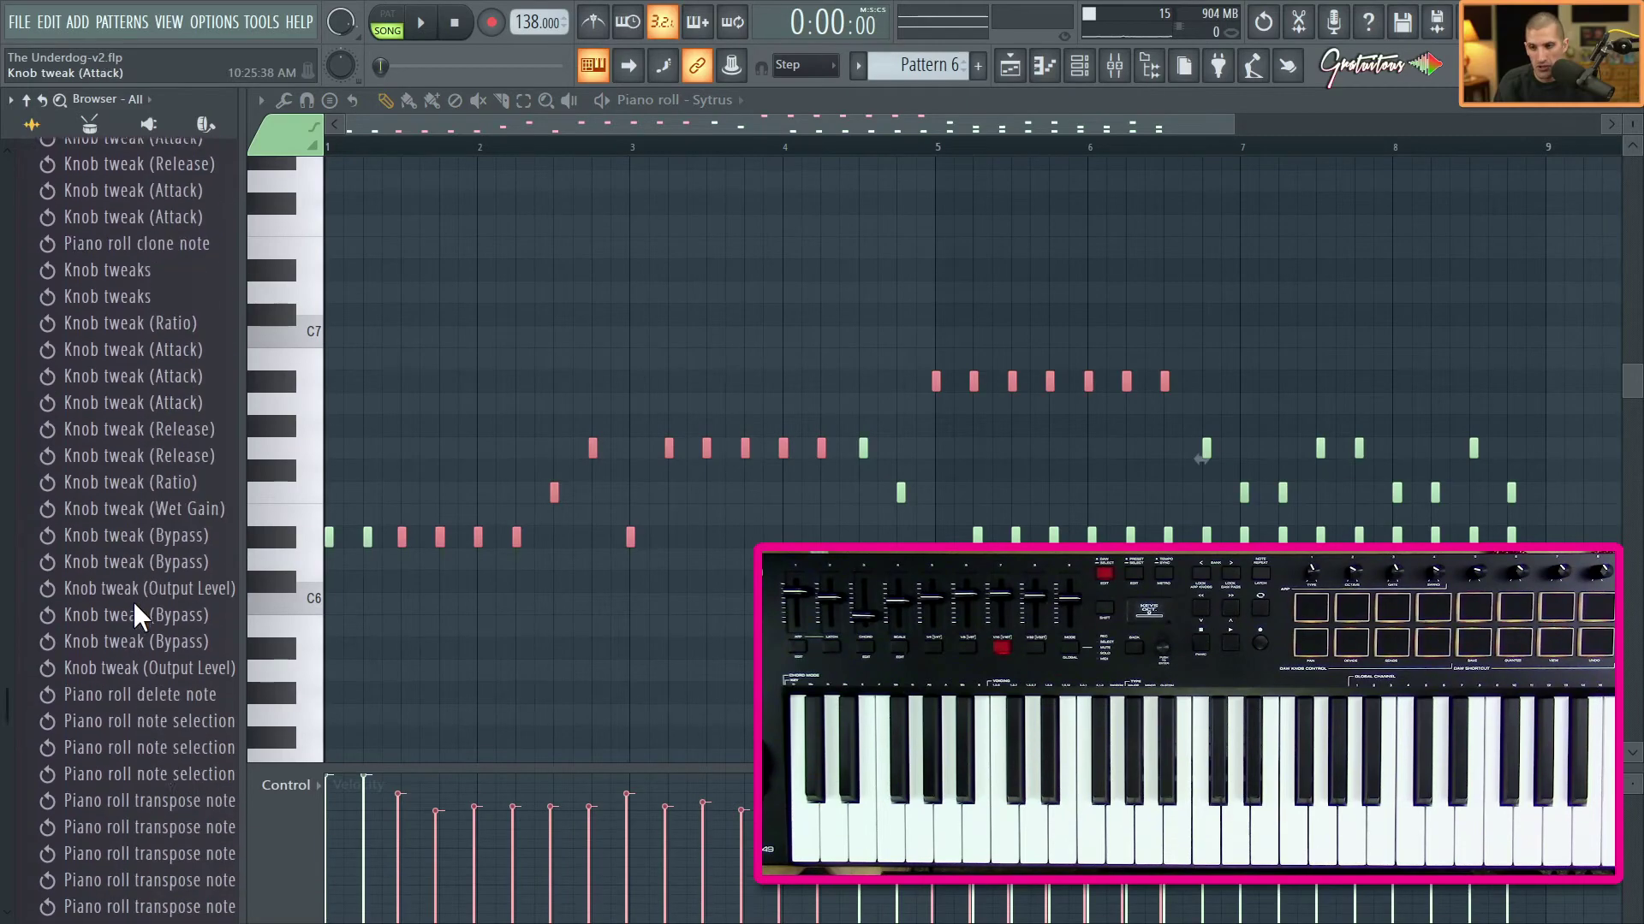
pyautogui.scroll(-3, 154, 625)
pyautogui.scroll(3, 167, 475)
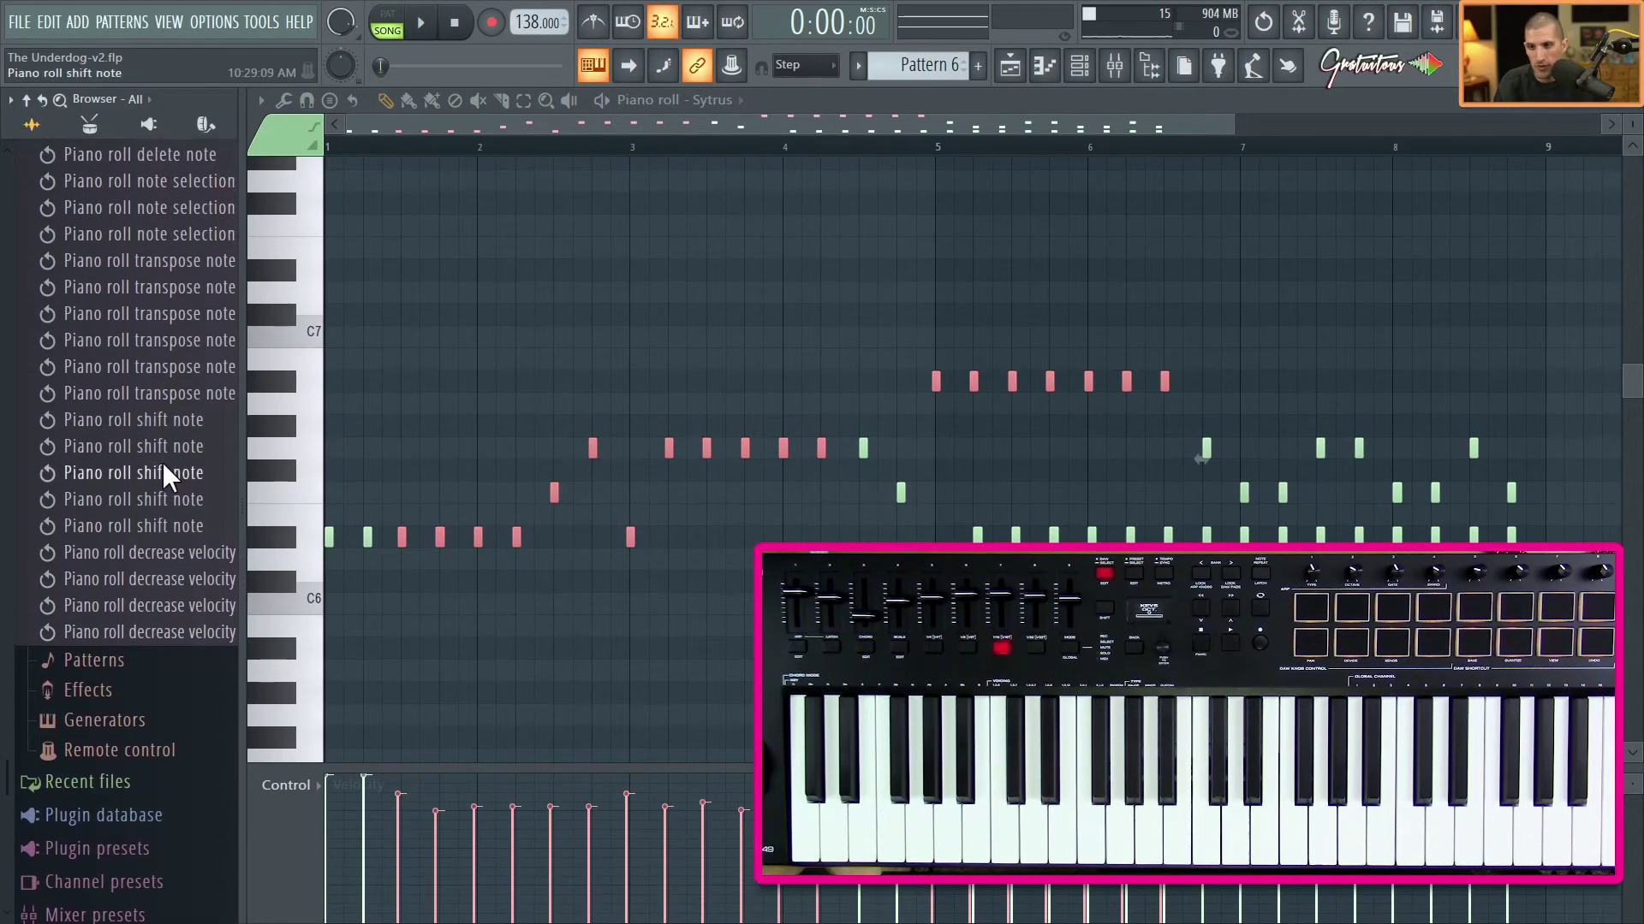
pyautogui.scroll(3, 167, 530)
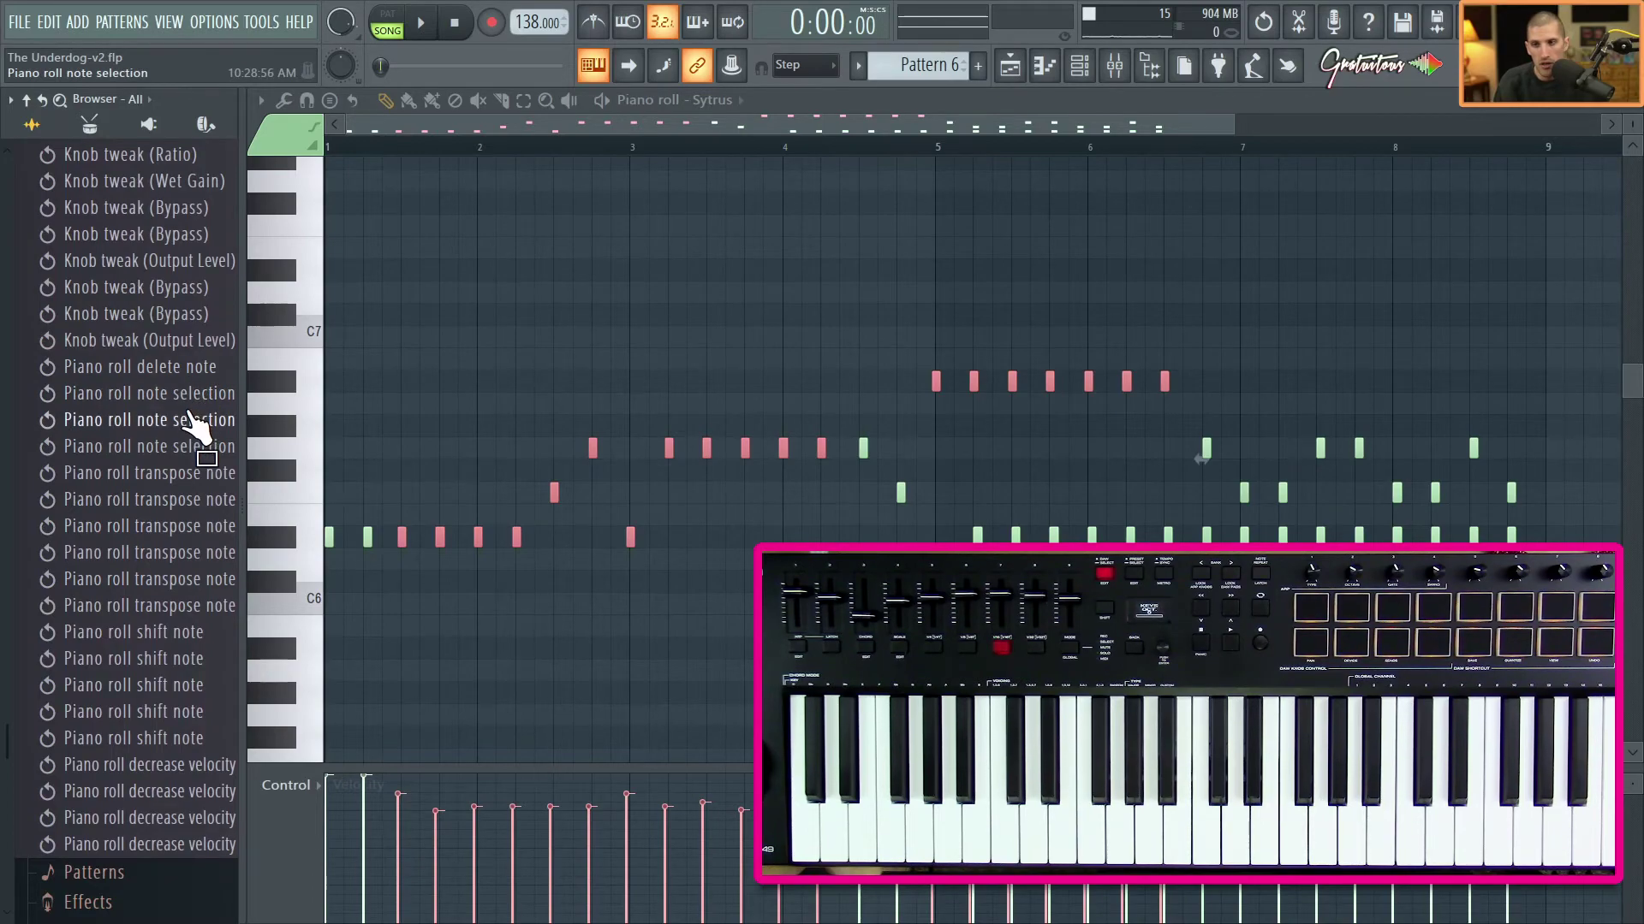
pyautogui.click(199, 368)
pyautogui.press('F7')
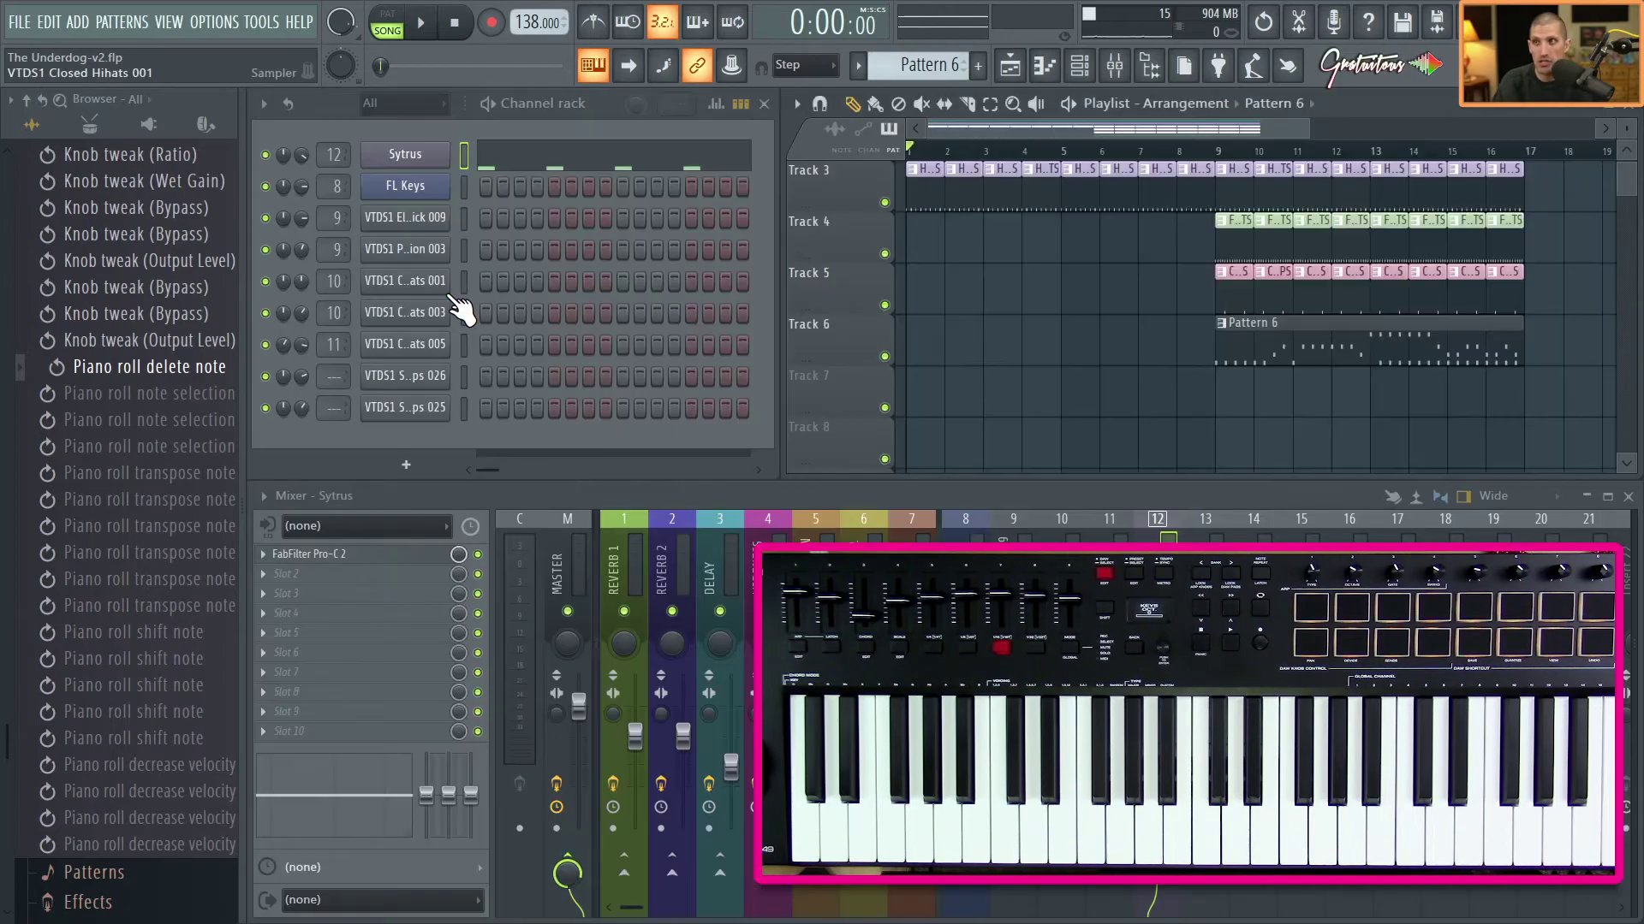